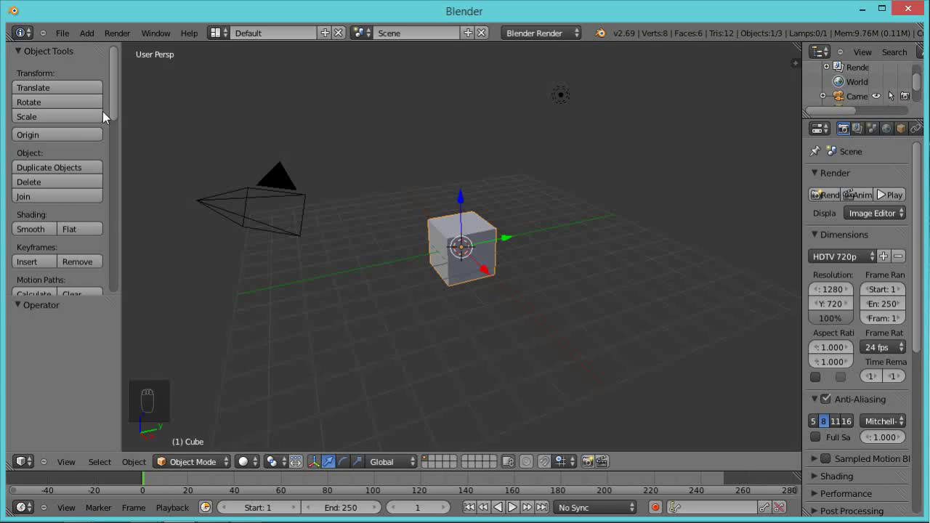
Review the mouse selection options in the Input section of the user preferences and close the preferences.
left_click(62, 33)
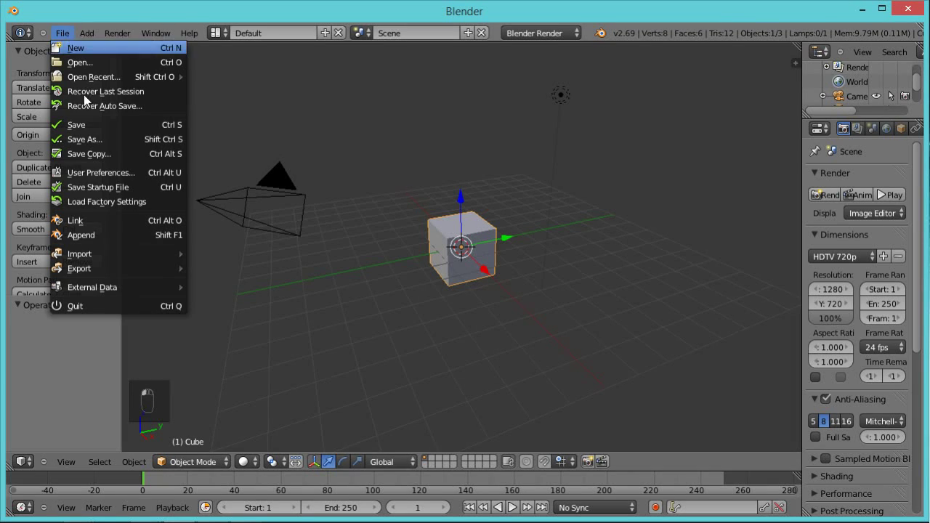
left_click(126, 173)
left_click(209, 37)
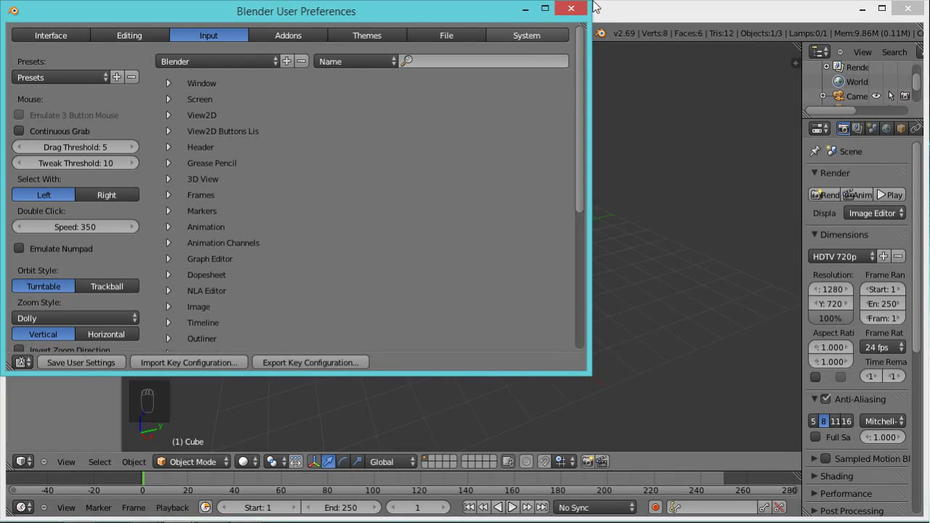
left_click(572, 8)
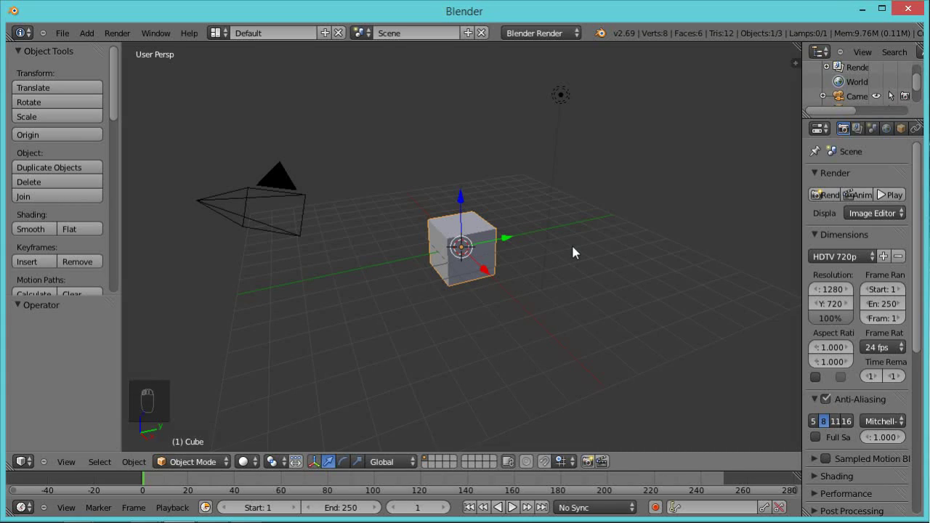
In edit mode, smooth-subdivide the whole cube with 3 cuts to make a rounded head base.
key("KP_1")
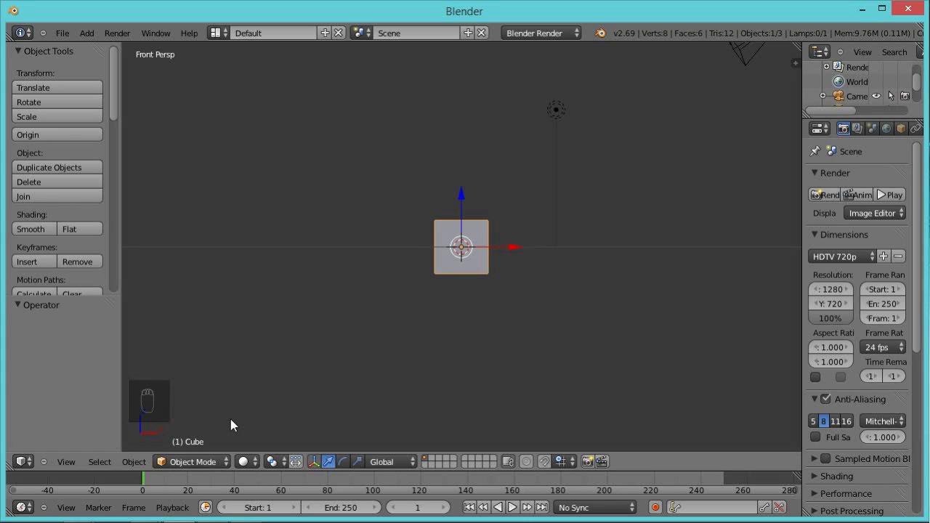
key("Tab")
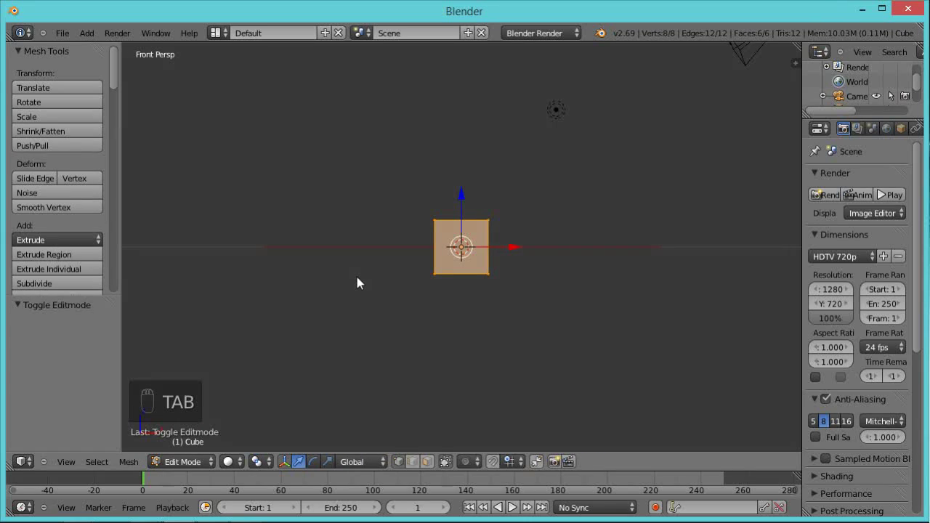
key("w")
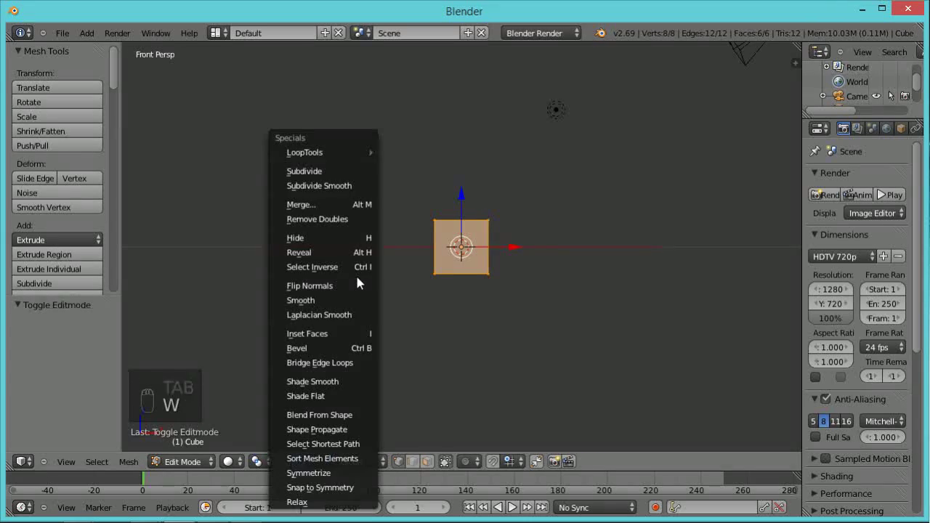
left_click(301, 185)
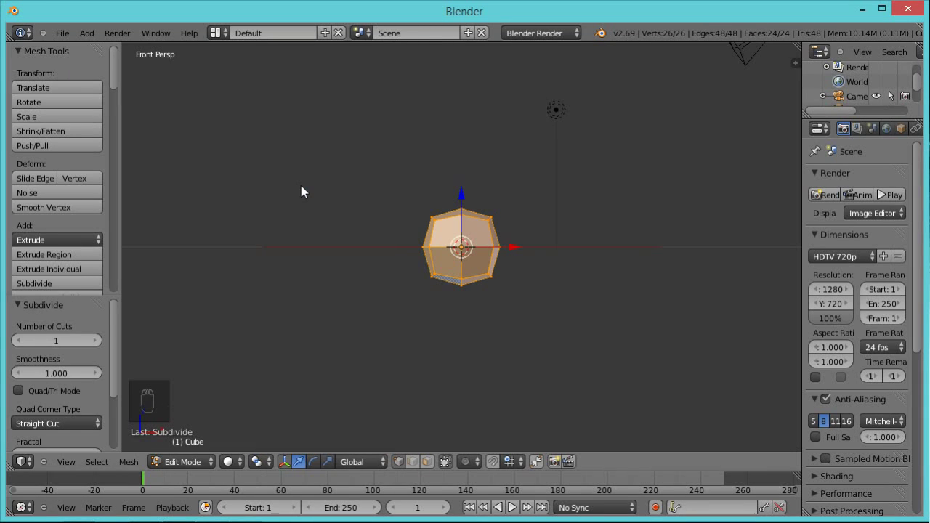
left_click(96, 341)
left_click(95, 342)
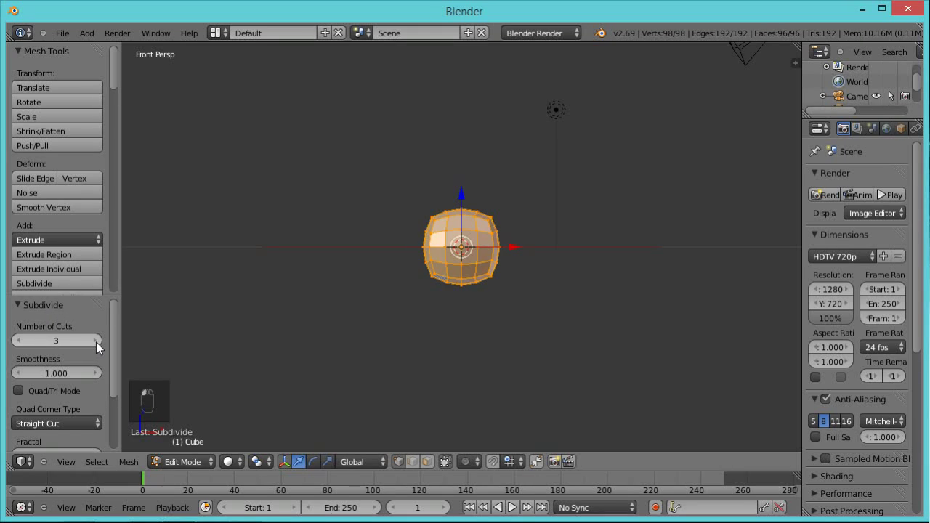
Enable proportional editing and move the lower front centre vertex about 1.37 down and 0.27 along Y to form the chin.
left_click(476, 465)
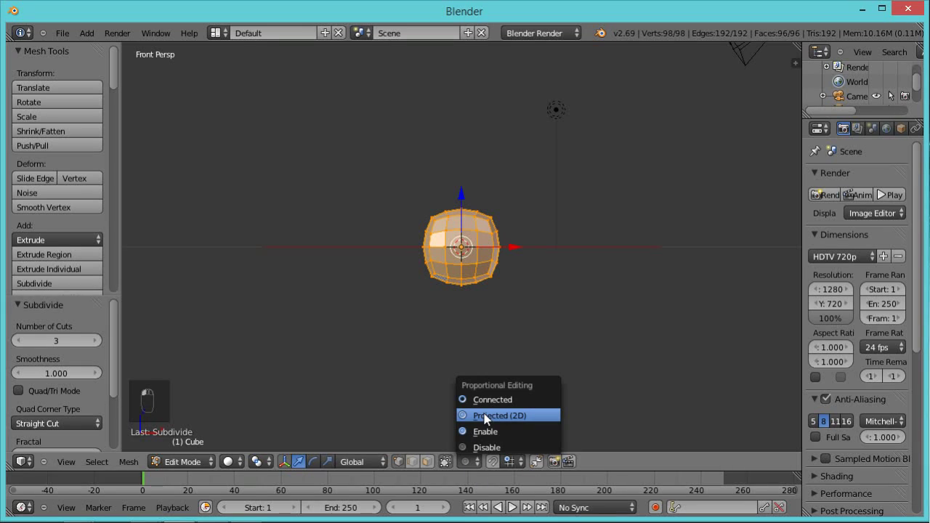
left_click(487, 432)
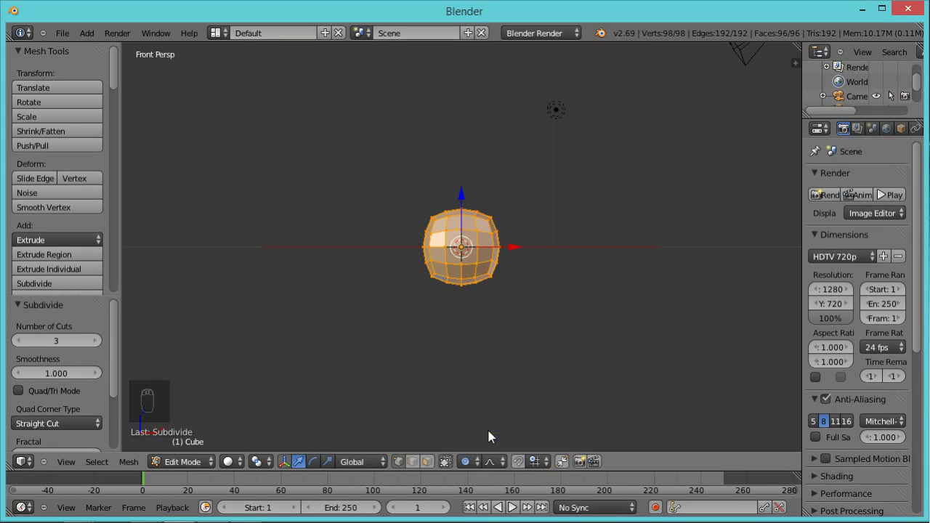
right_click(461, 277)
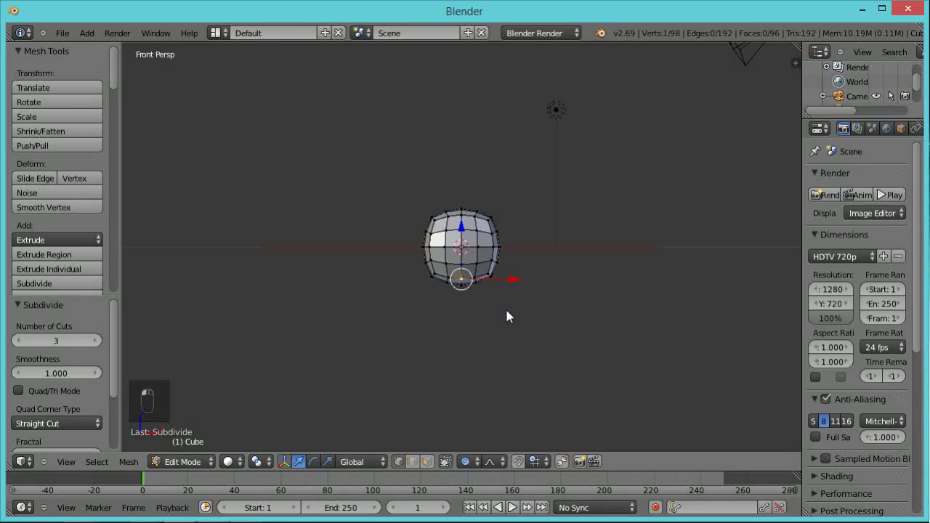
scroll(472, 314, "up", 5)
scroll(475, 320, "down", 2)
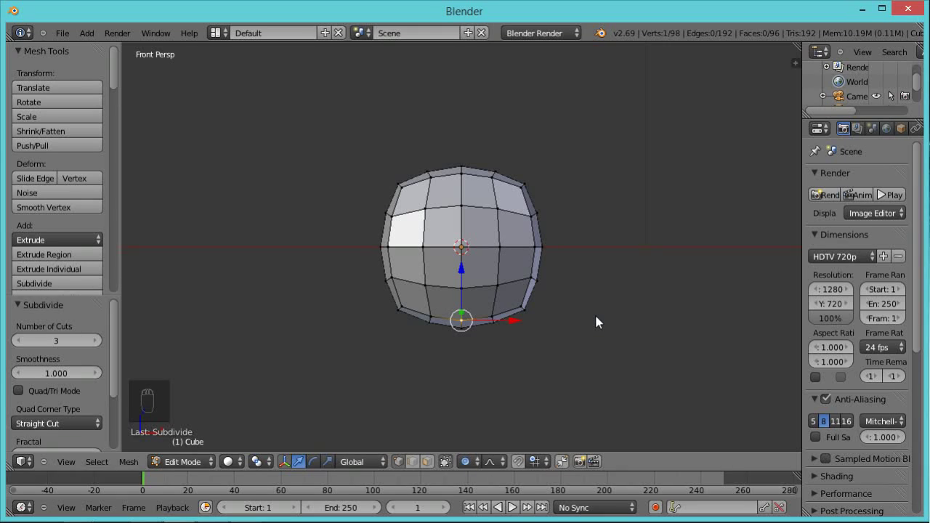
key("KP_3")
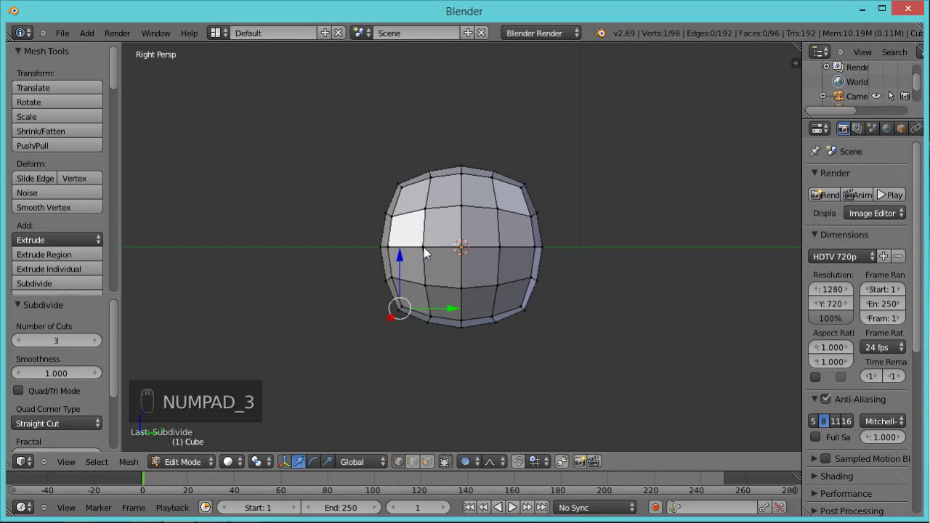
key("g")
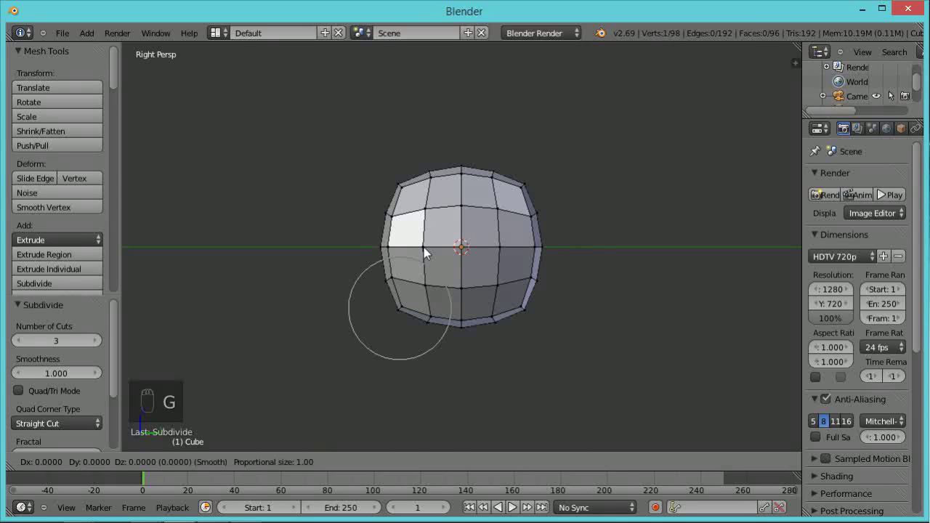
scroll(424, 247, "down", 5)
scroll(424, 247, "up", 3)
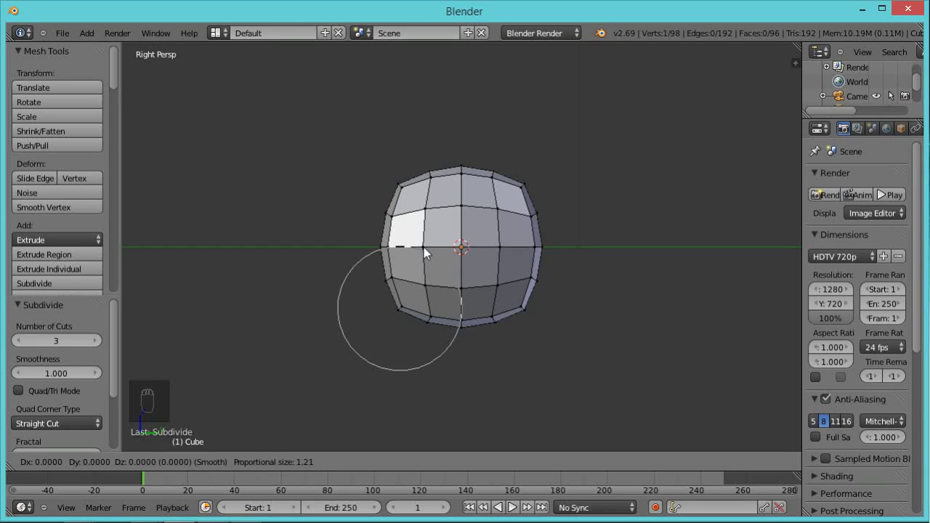
scroll(425, 299, "down", 6)
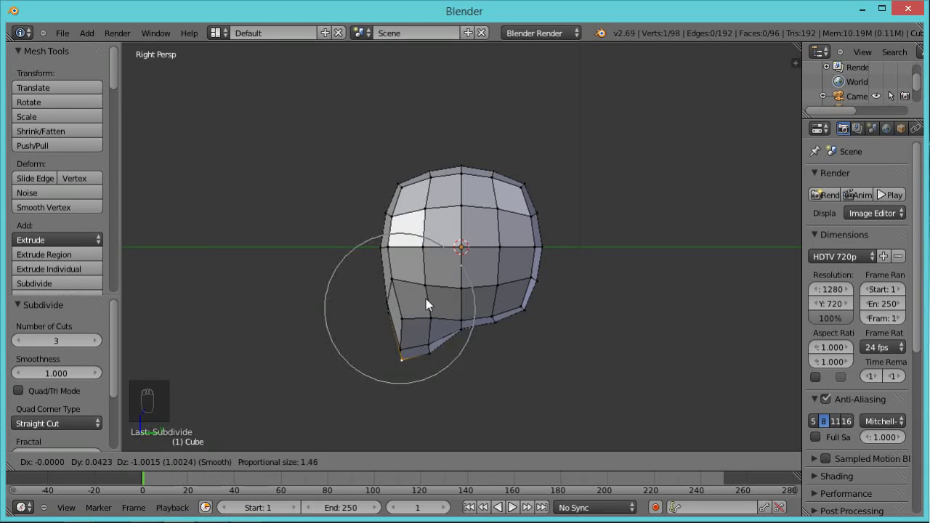
scroll(426, 298, "down", 2)
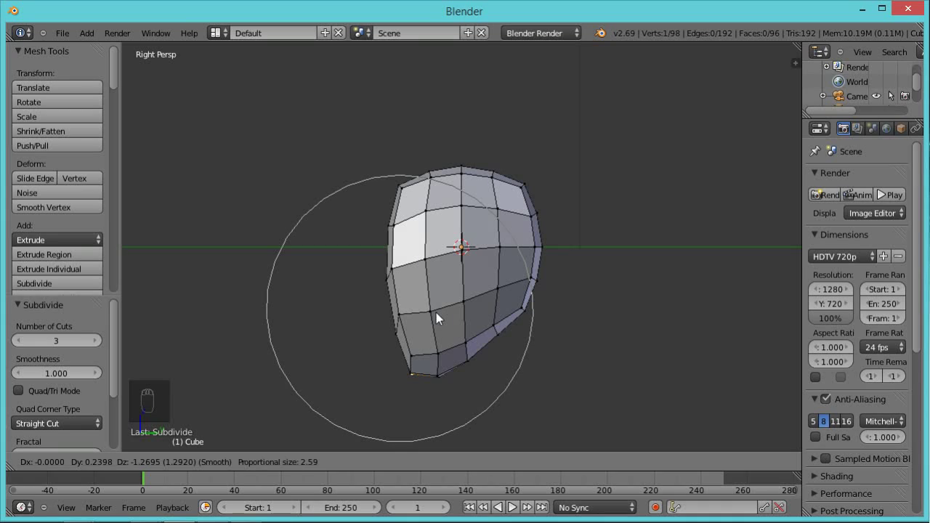
left_click(437, 320)
middle_click_drag(622, 225, 485, 285)
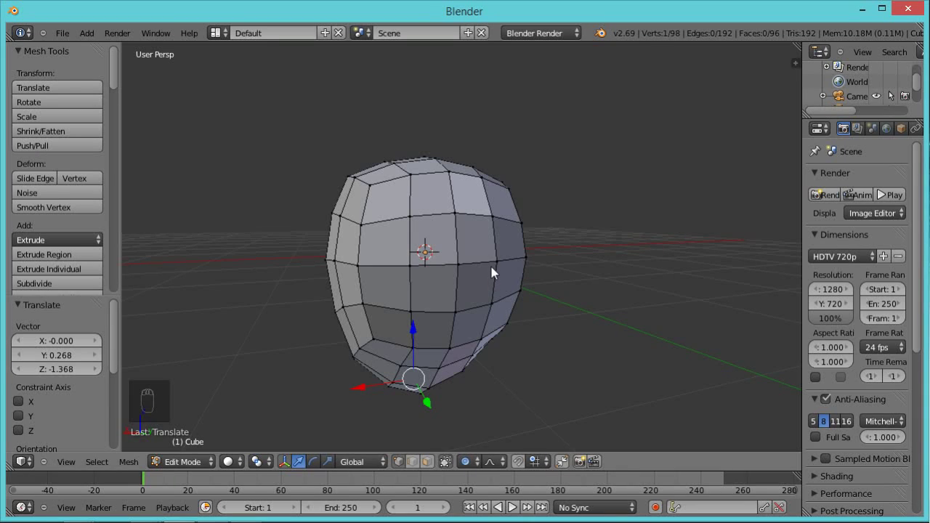
key("a")
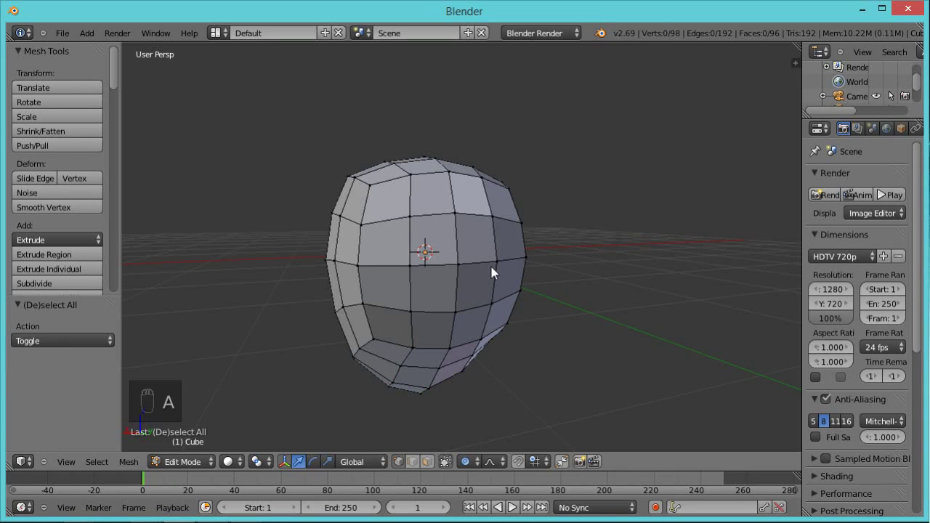
key("a")
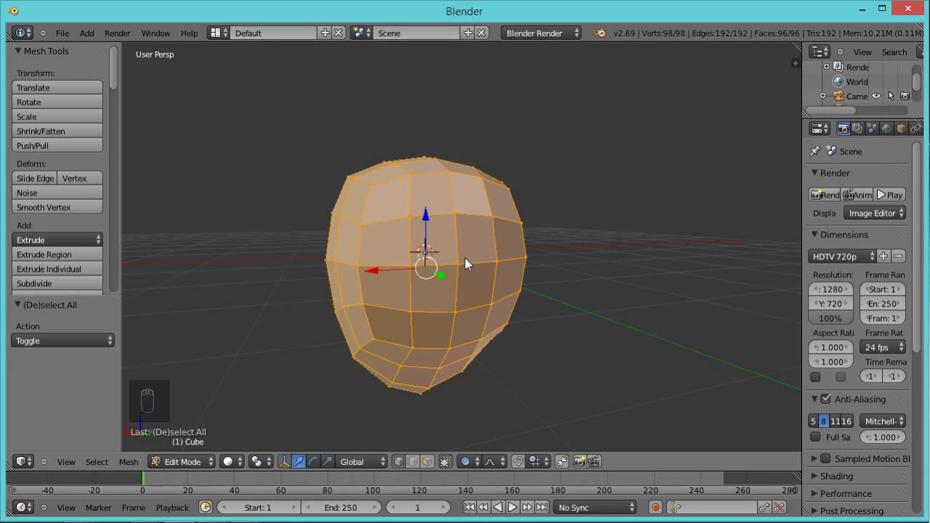
key("a")
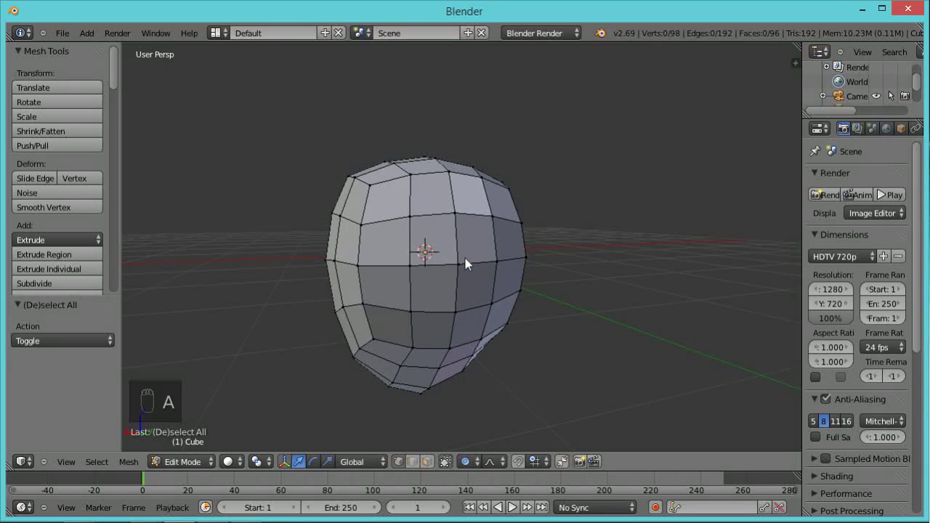
key("c")
left_click(465, 259)
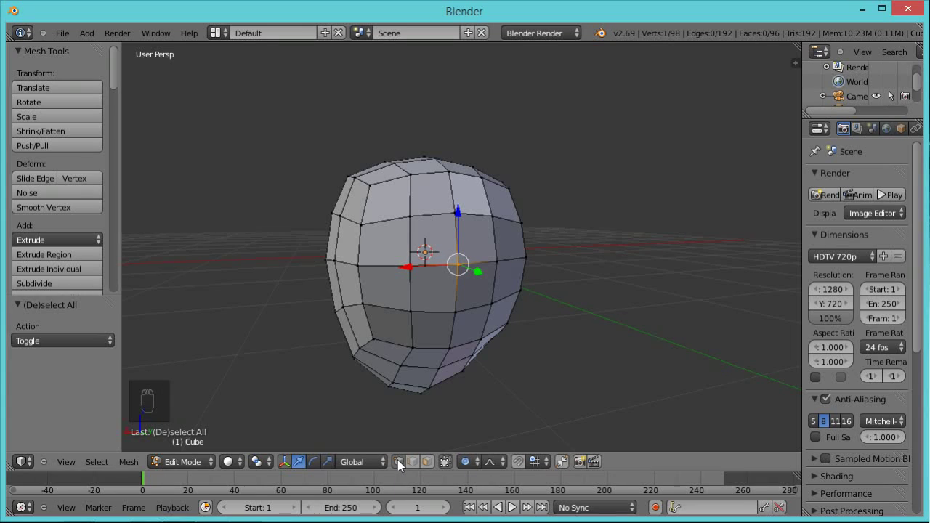
In face select mode, select the two rows of faces across the back of the head and move them about 0.65 along Y.
left_click(429, 462)
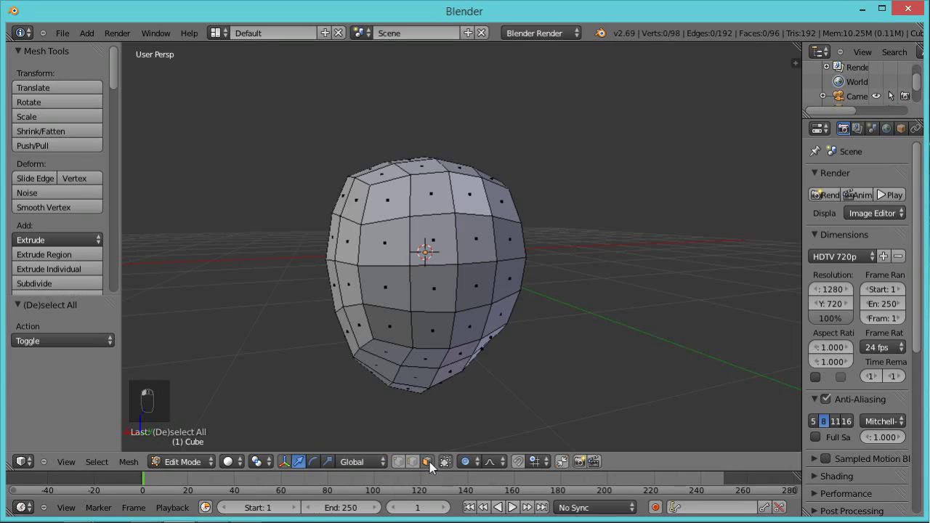
key("c")
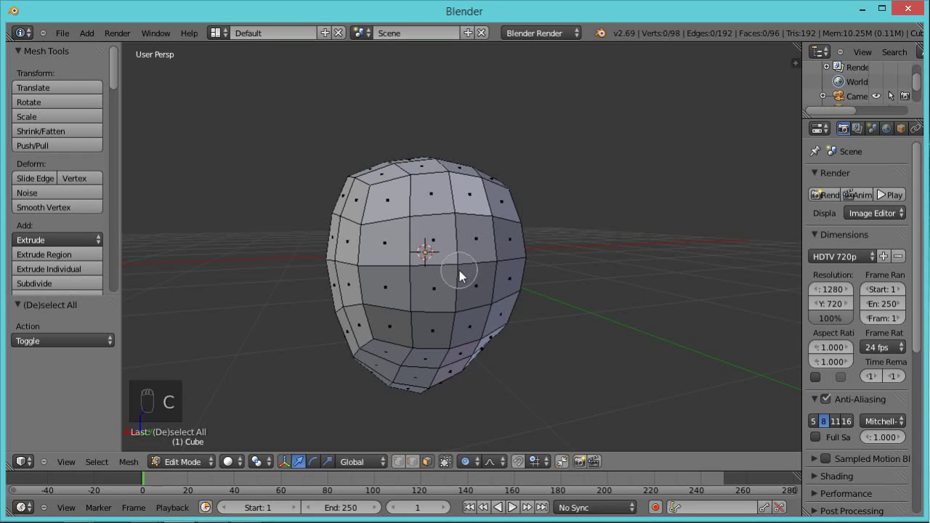
left_click_drag(494, 259, 414, 266)
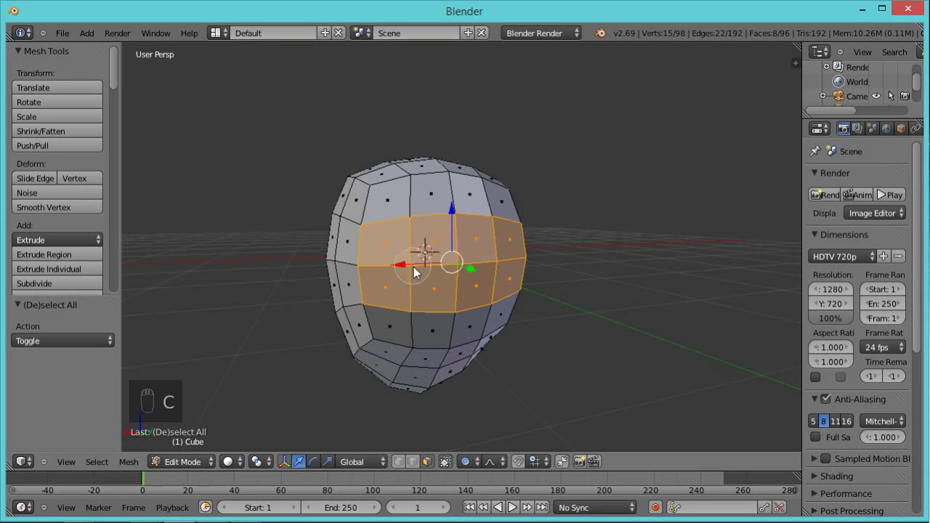
right_click(420, 269)
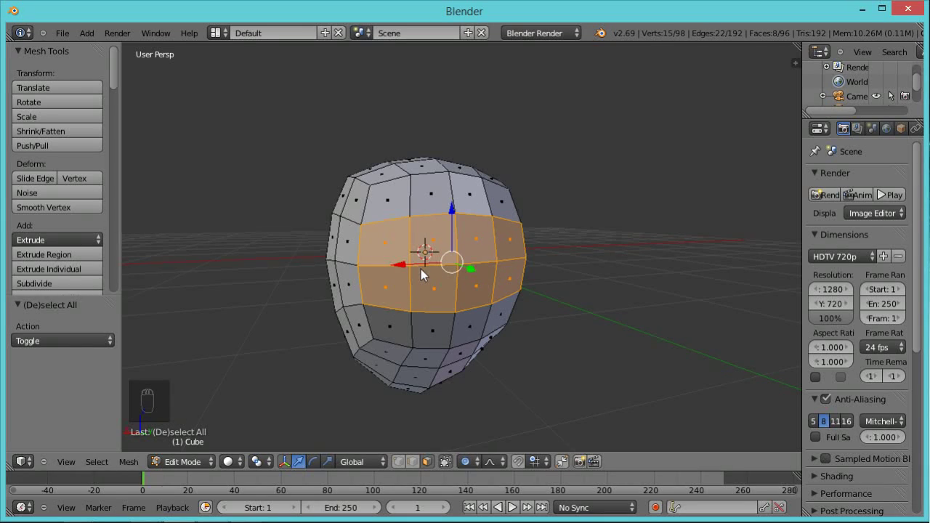
key("KP_3")
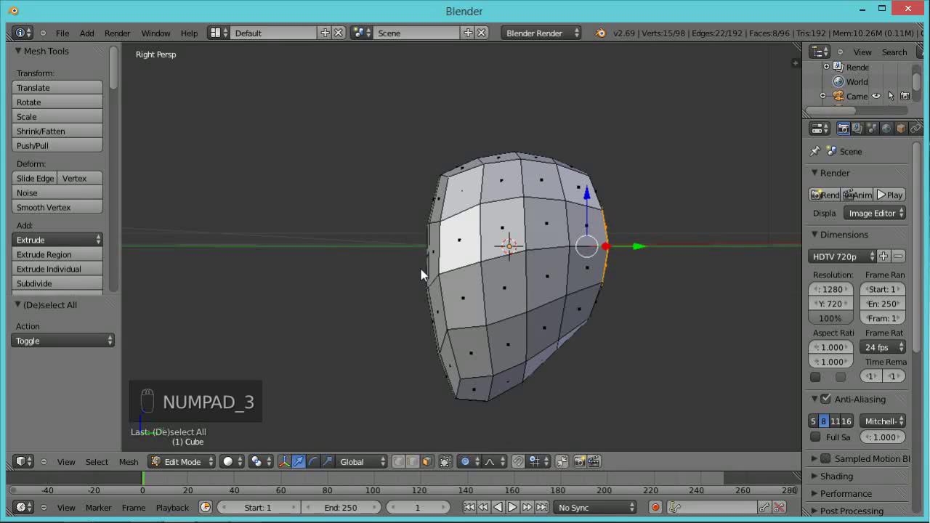
key("g")
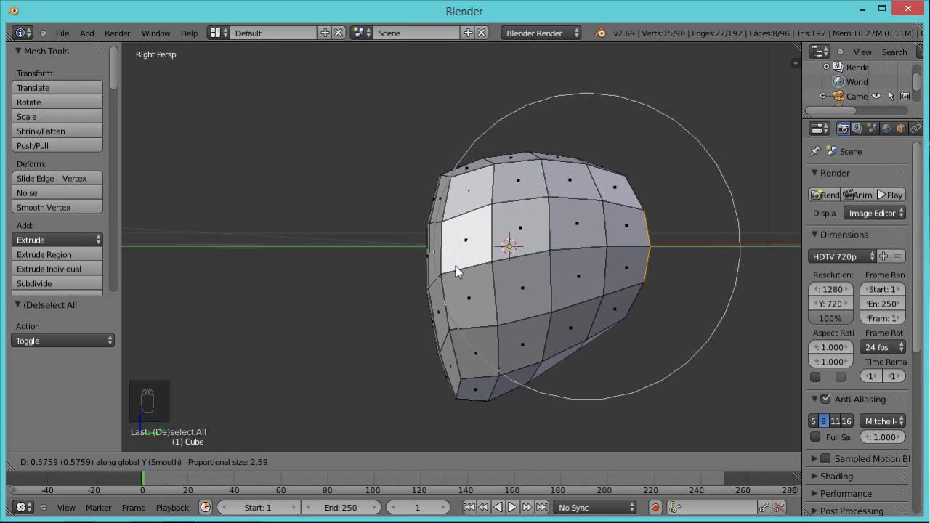
left_click(455, 266)
Disable proportional editing and extrude the eight underside faces about 1.23 along Y and 1.95 down to form the neck.
middle_click_drag(676, 335, 410, 241)
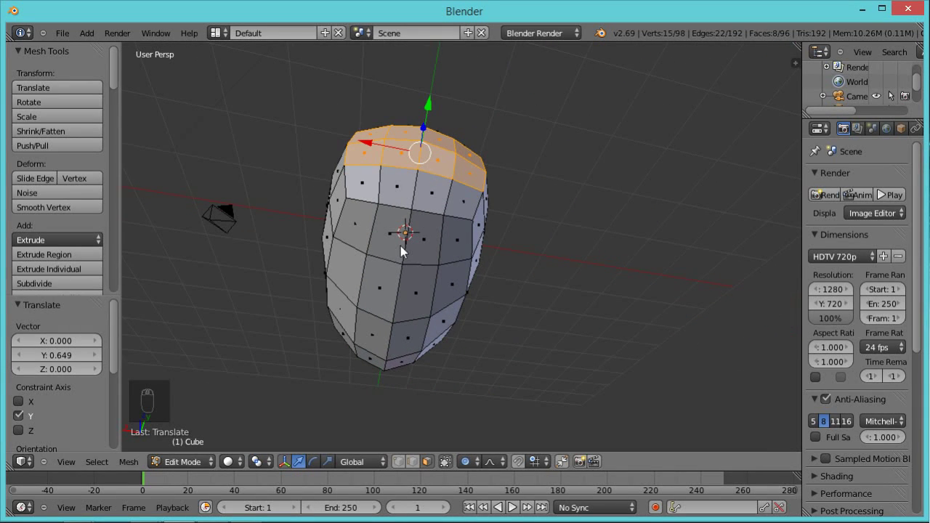
key("a")
key("c")
mouse_move(400, 245)
left_mouse_down()
mouse_move(371, 242)
mouse_move(435, 248)
mouse_move(438, 257)
left_mouse_up()
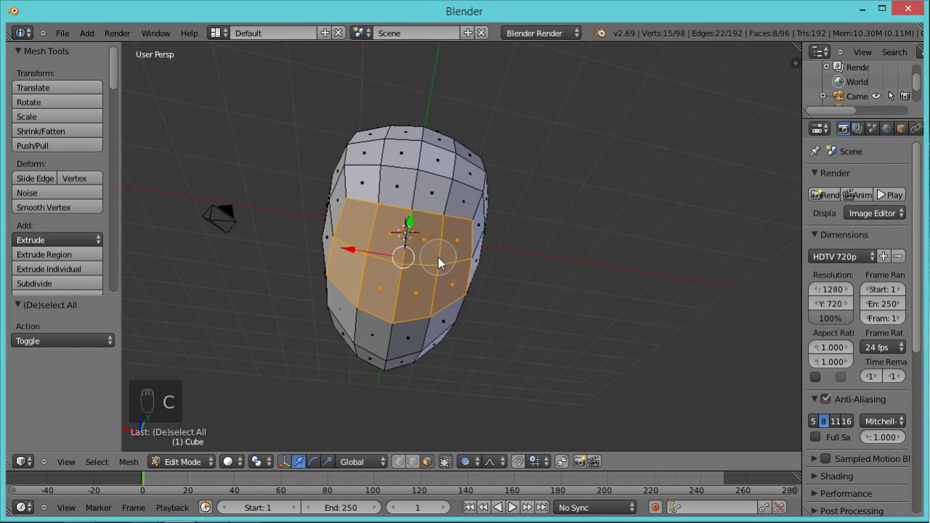
key("KP_3")
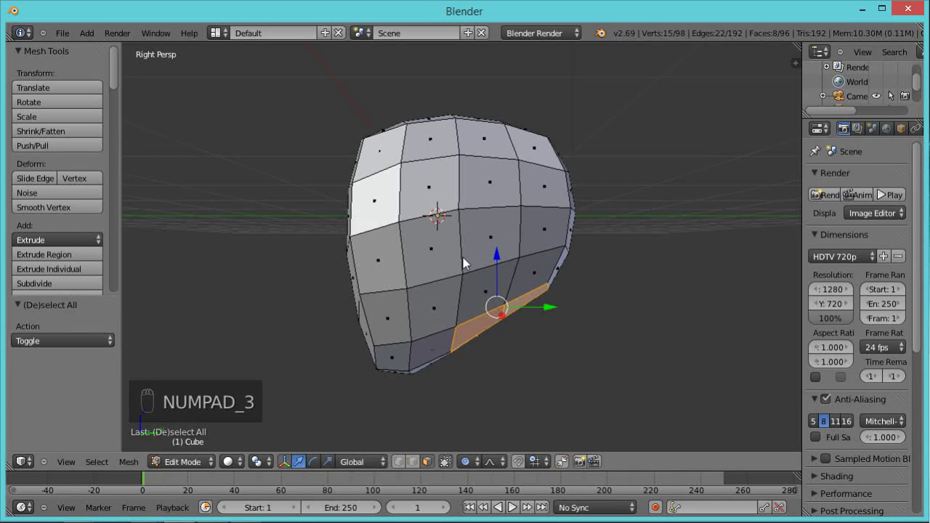
scroll(462, 258, "down", 4)
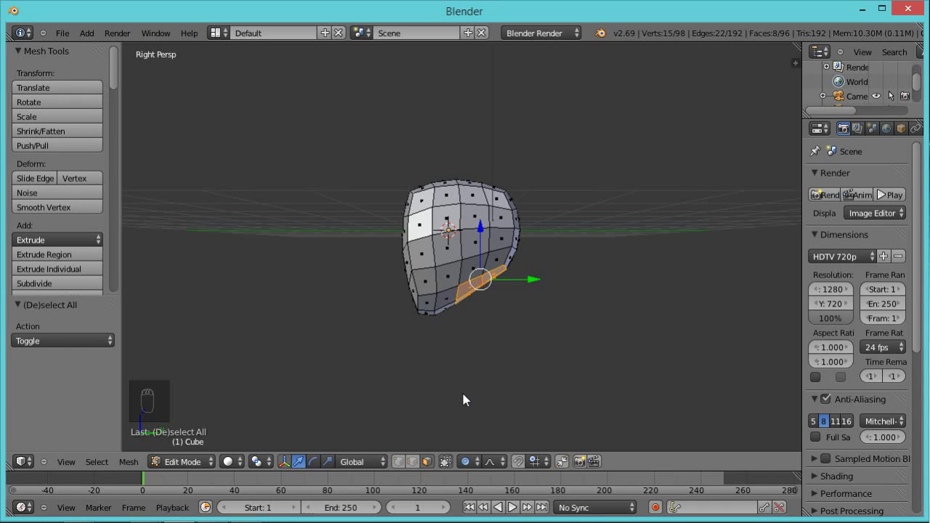
key("o")
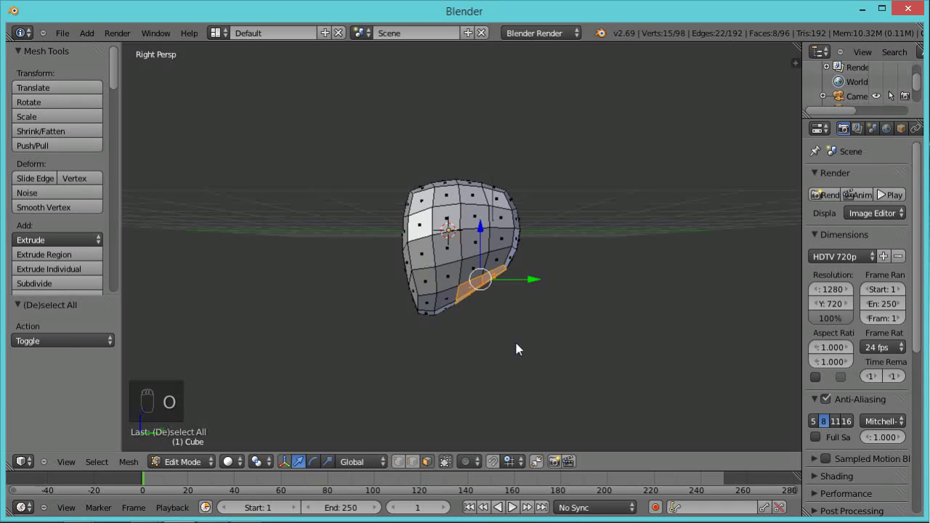
key("e")
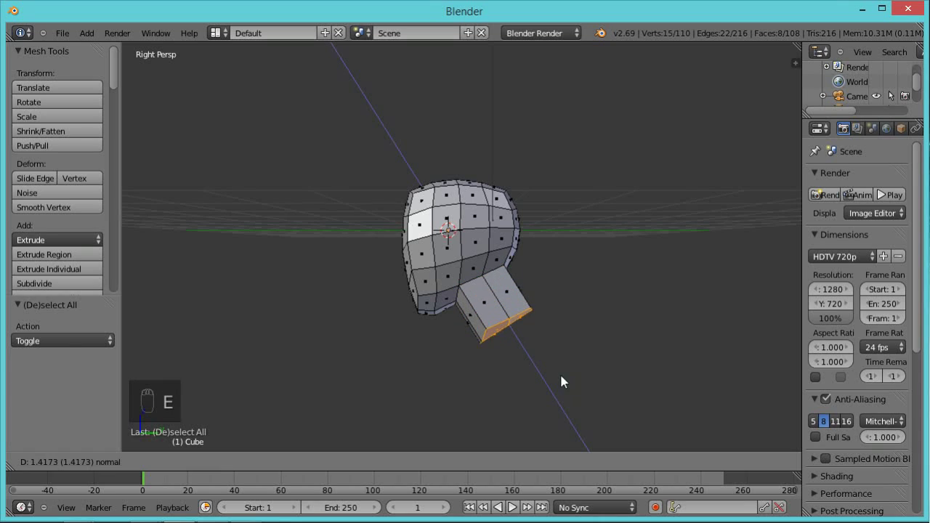
left_click(581, 395)
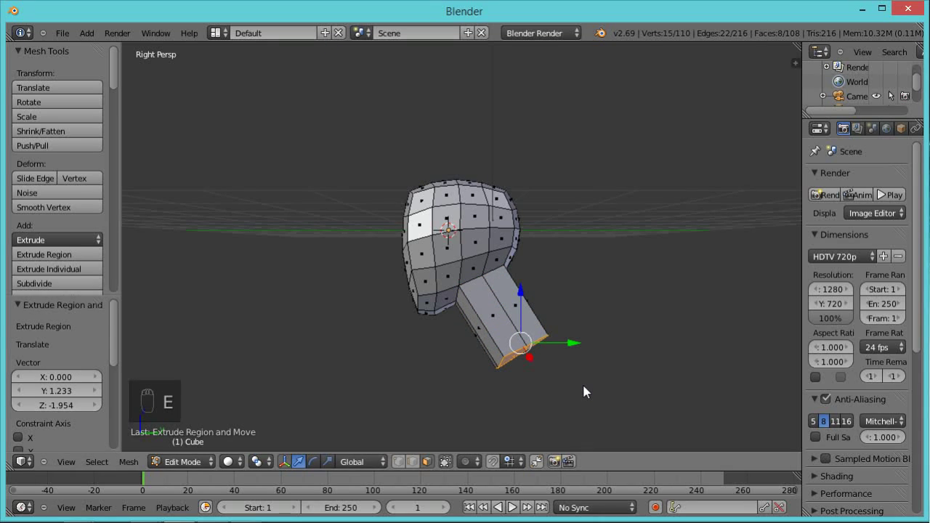
Flare the base of the neck by scaling its end faces about 2.26 along X and 3.0 along Y.
key("KP_1")
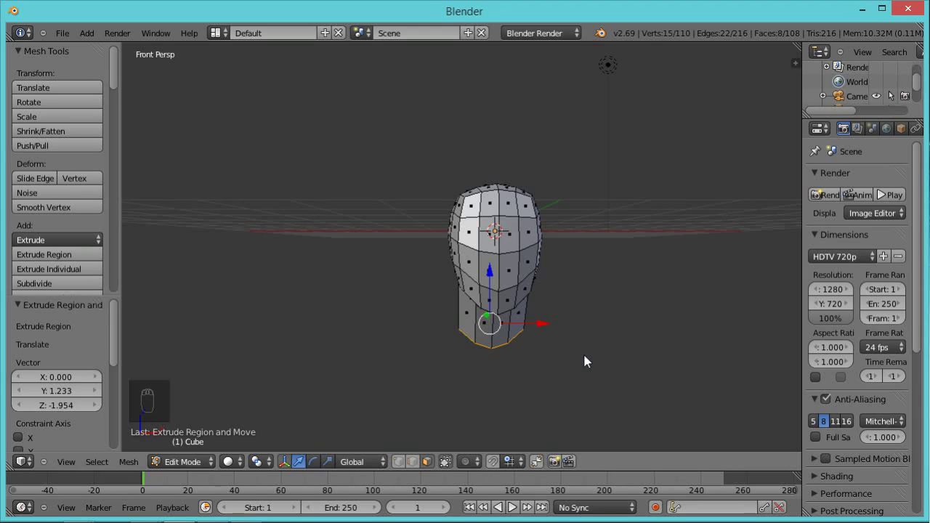
key("s")
key("x")
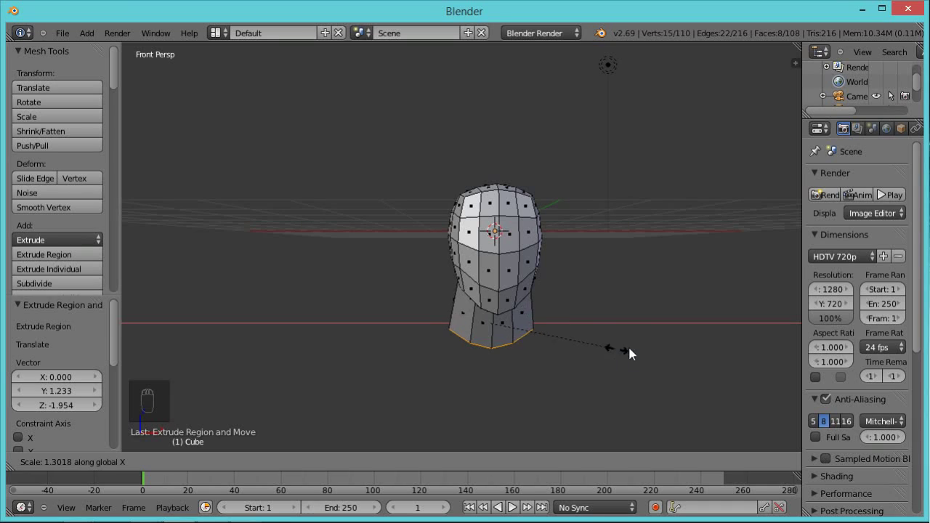
left_click(712, 349)
middle_click_drag(712, 322, 531, 369)
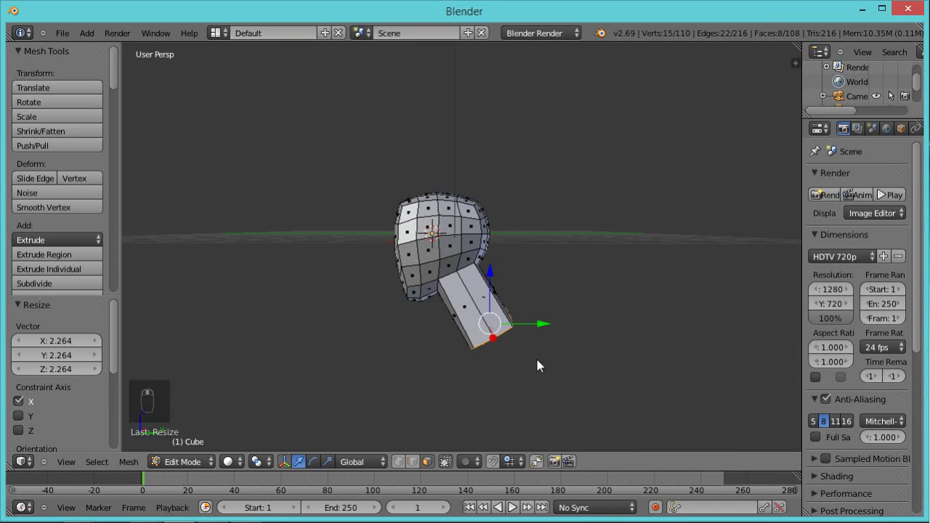
key("s")
key("y")
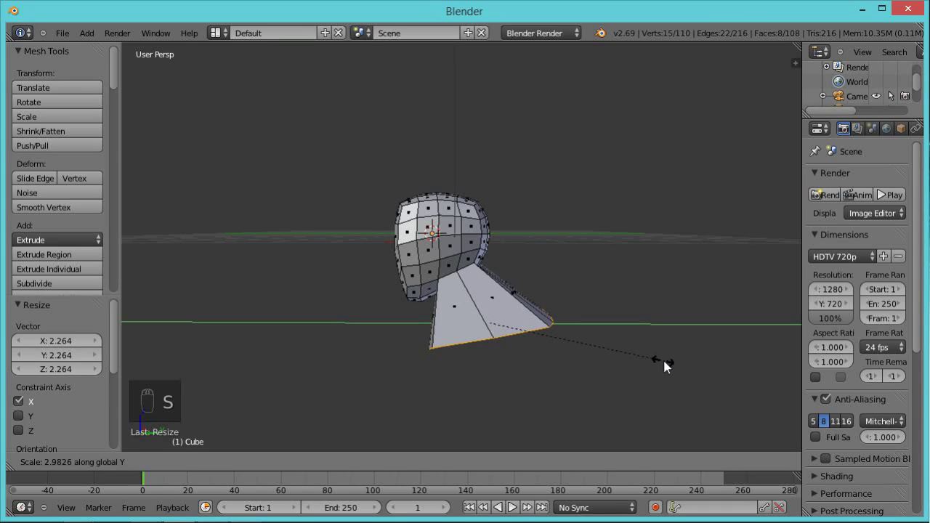
left_click(664, 360)
Add two evenly spaced loop cuts around the neck without sliding them.
middle_click_drag(442, 369, 597, 363)
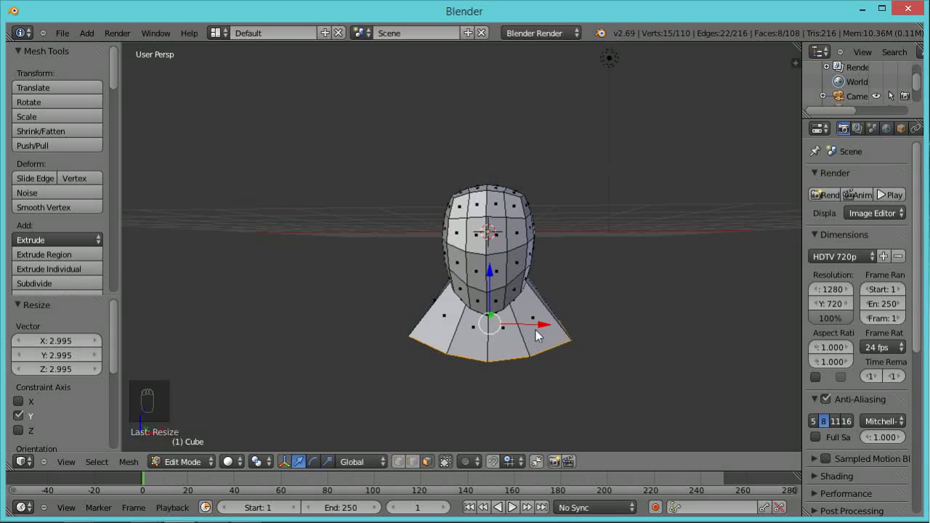
key("ctrl+r")
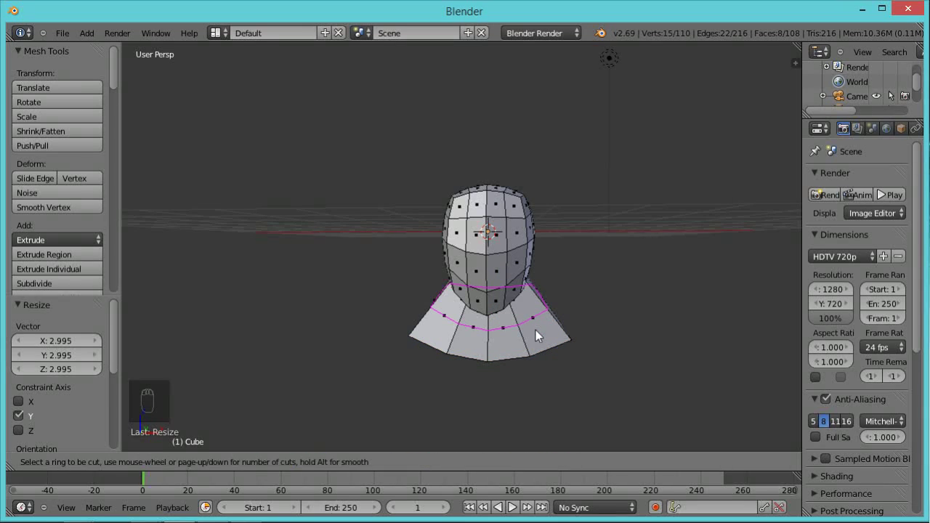
scroll(536, 330, "up", 1)
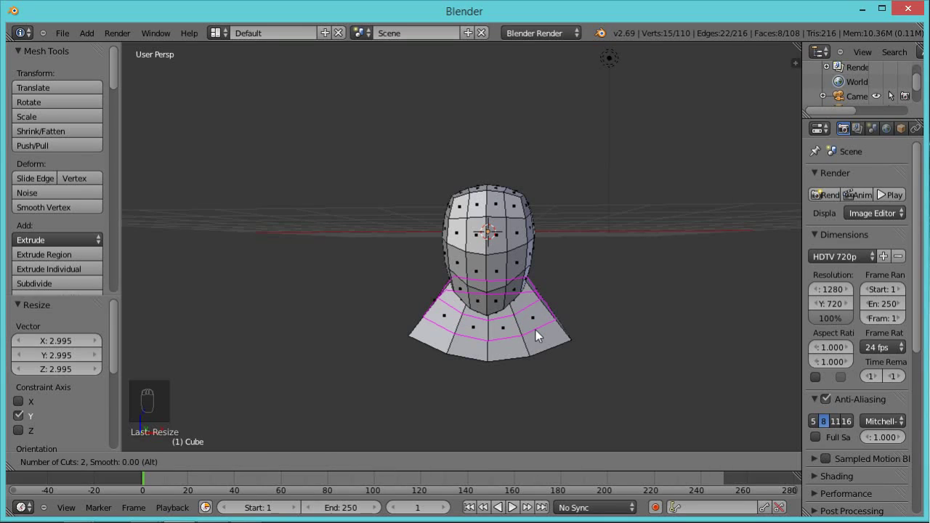
scroll(535, 330, "down", 1)
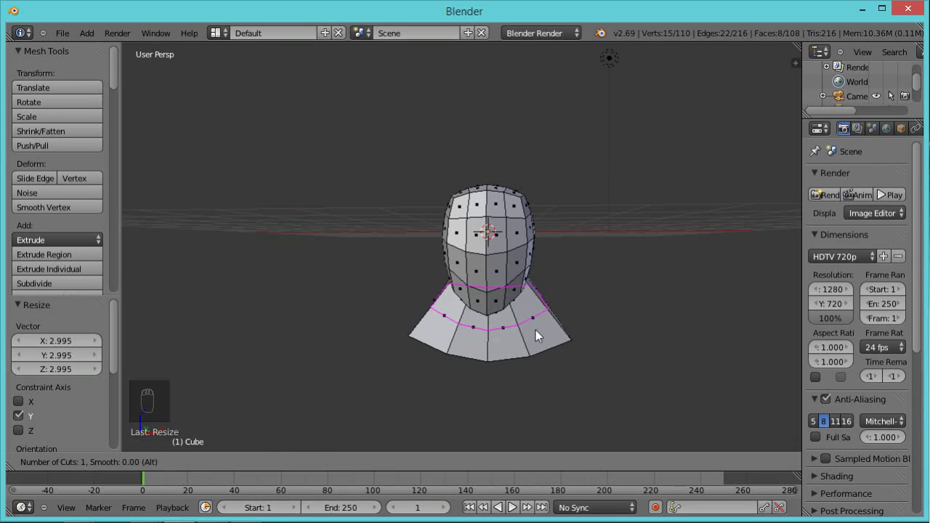
scroll(536, 330, "up", 1)
left_click(535, 330)
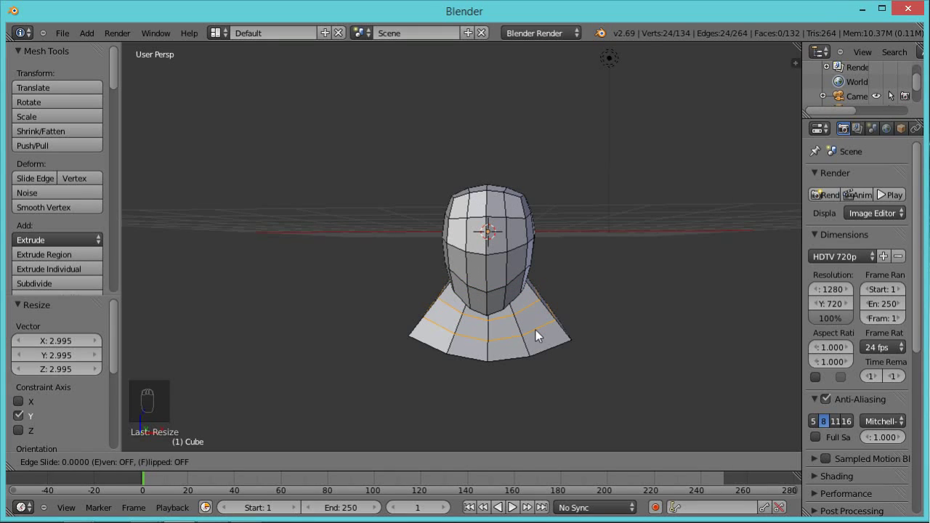
right_click(536, 330)
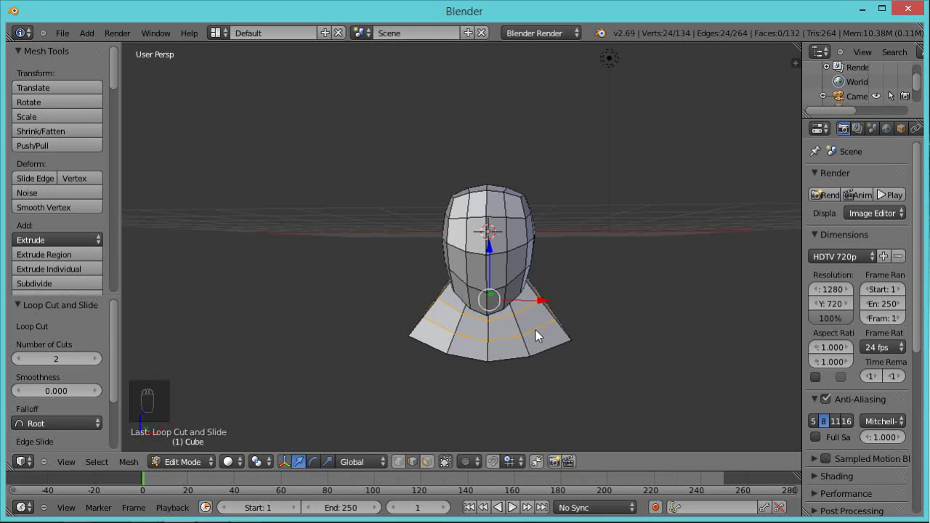
Narrow the two new neck loops by scaling them about 0.57 along X and 0.47 along Y.
key("s")
key("x")
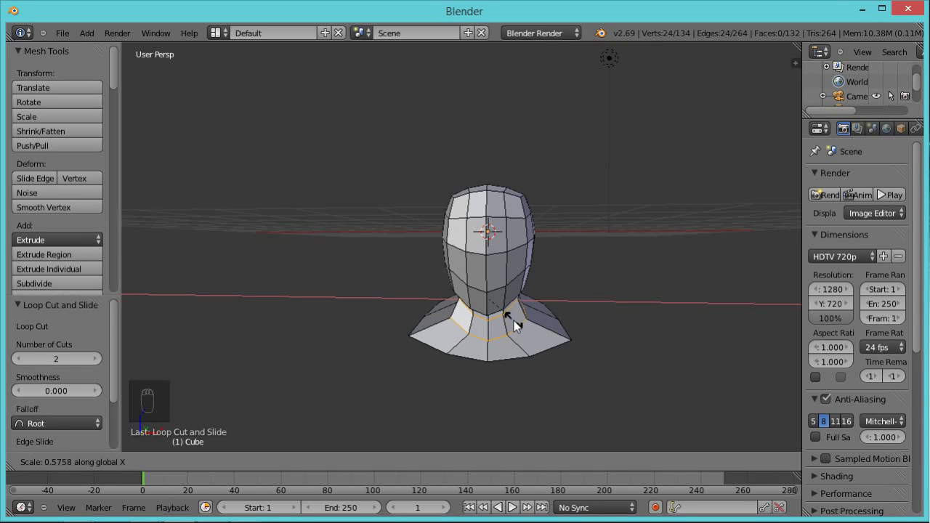
left_click(514, 325)
middle_click_drag(642, 295, 499, 306)
key("s")
key("y")
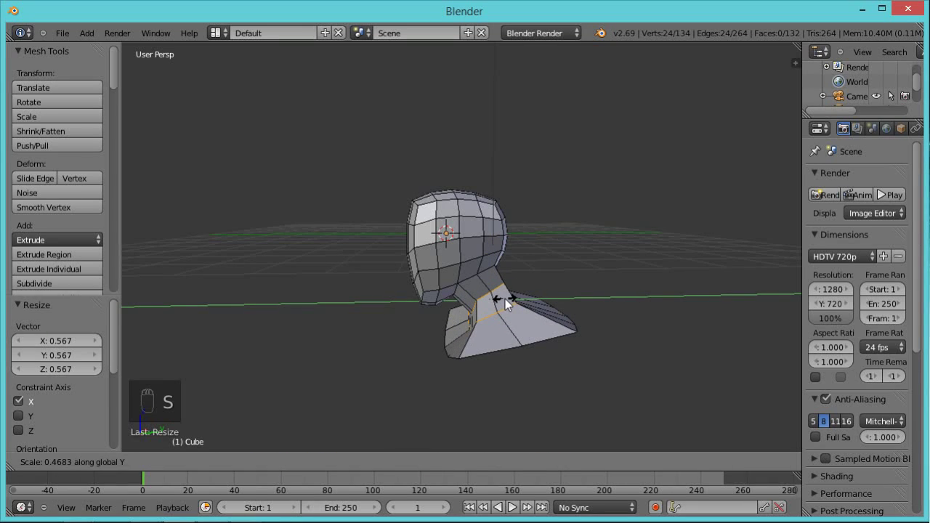
left_click(505, 300)
Clear the selection and, in face select mode, circle-select all eight faces on the underside of the neck base.
middle_click_drag(428, 358, 563, 343)
scroll(563, 343, "down", 1)
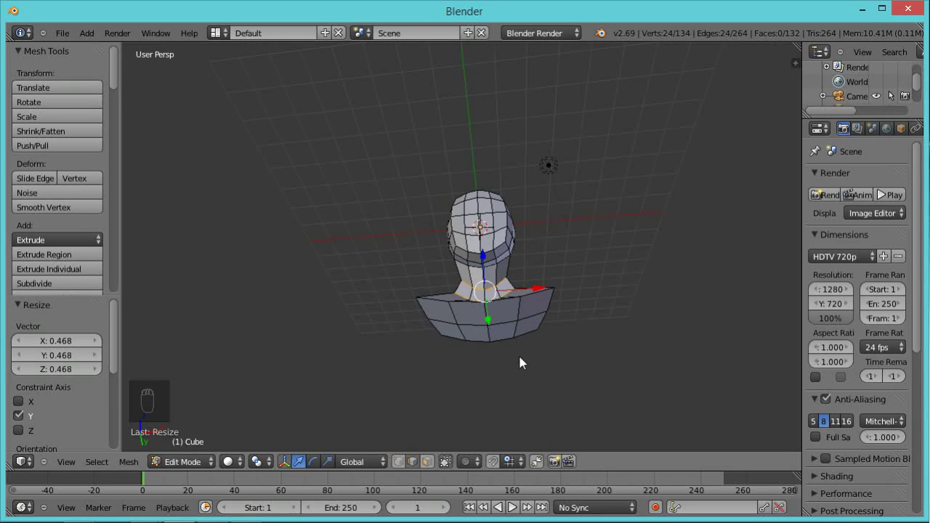
key("a")
key("c")
left_click_drag(506, 322, 467, 331)
right_click(469, 328)
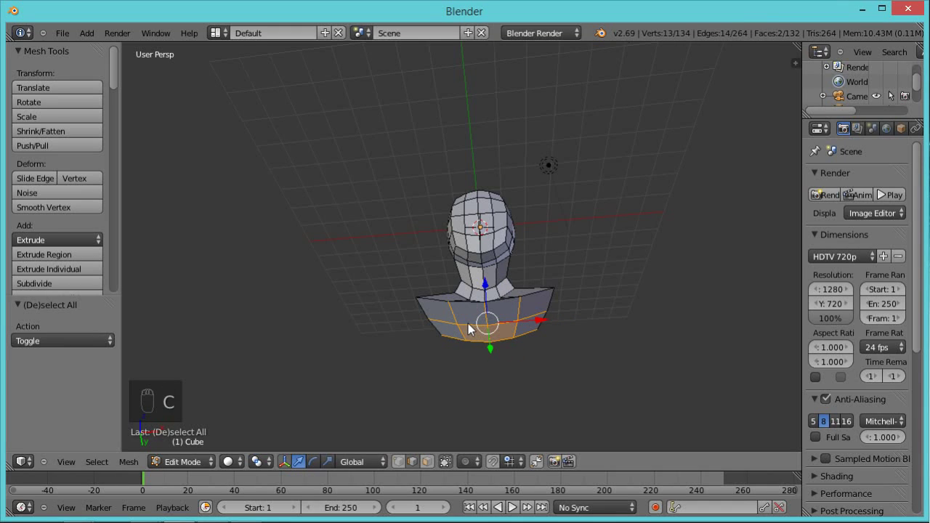
left_click(426, 461)
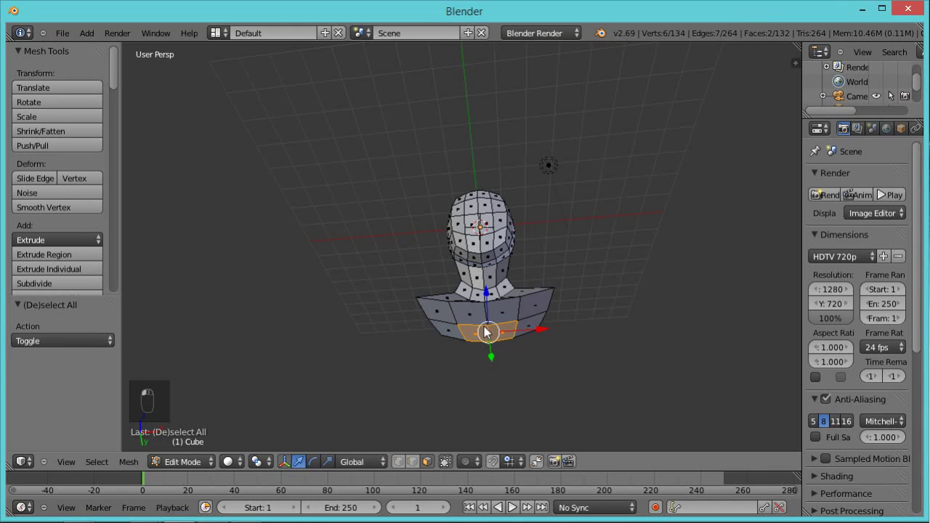
middle_click_drag(487, 331, 486, 307)
key("c")
mouse_move(501, 295)
left_mouse_down()
mouse_move(456, 311)
mouse_move(524, 320)
left_mouse_up()
right_click(526, 315)
In front orthographic view, flatten the selected underside faces by scaling them to 0 along Z.
mouse_move(636, 299)
middle_mouse_down()
mouse_move(635, 371)
mouse_move(650, 395)
middle_mouse_up()
middle_click_drag(604, 269, 593, 291)
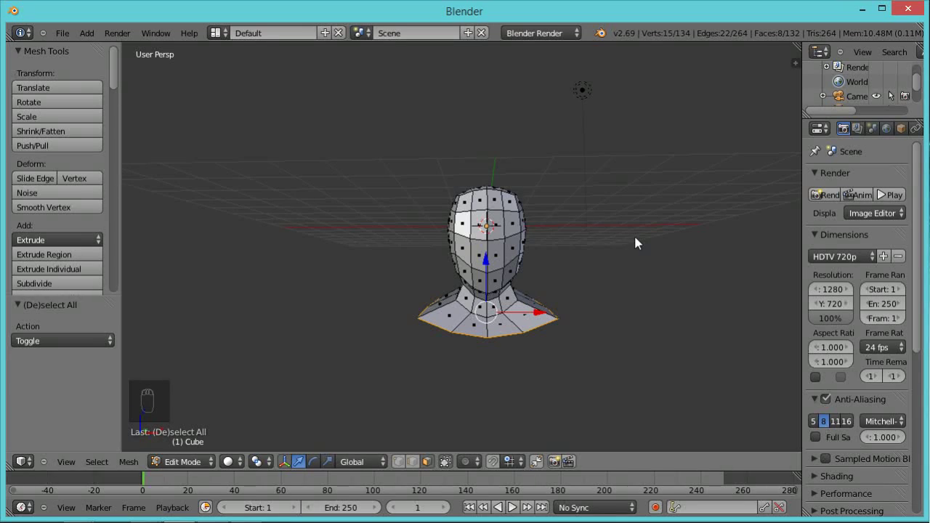
key("KP_1")
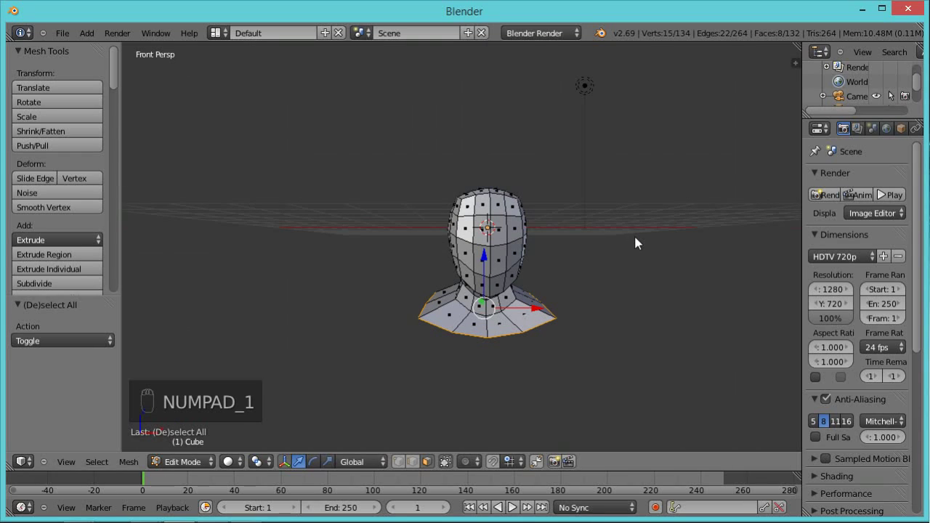
key("KP_5")
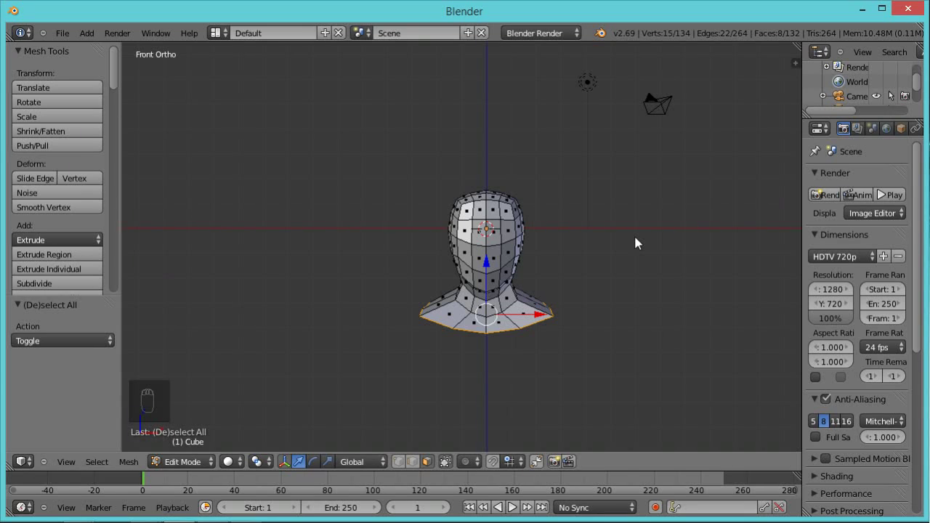
key("s")
key("z")
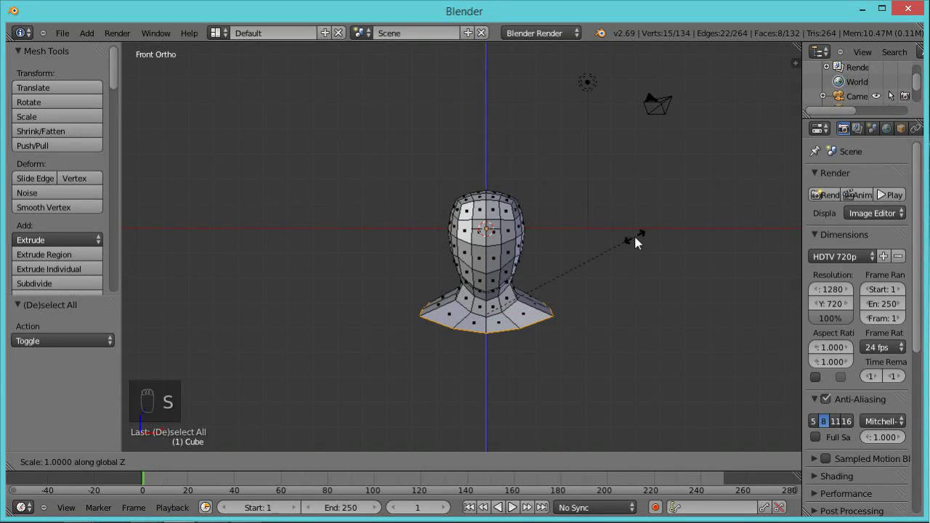
type("0")
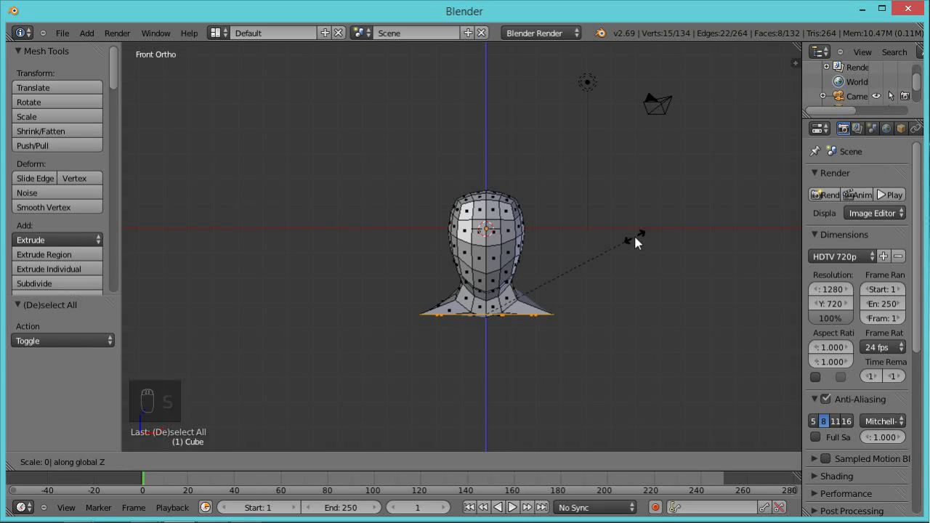
key("Return")
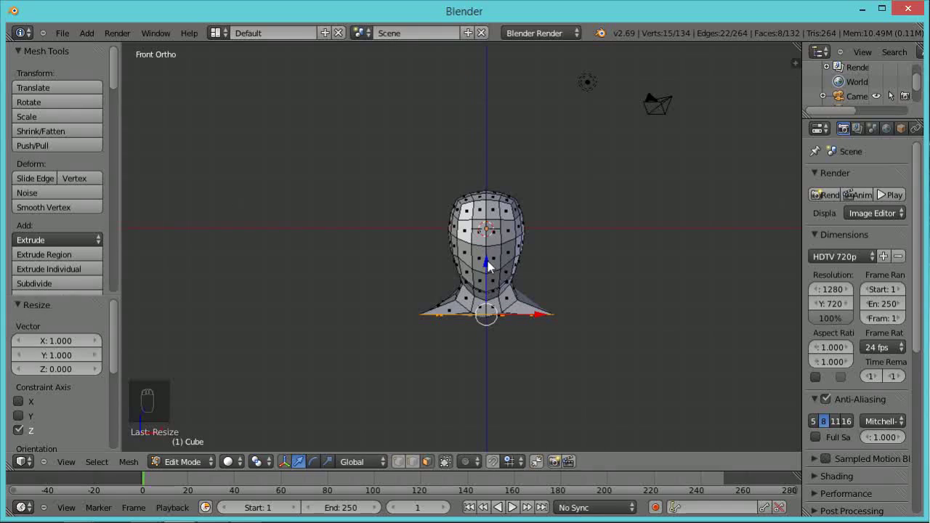
Move the flattened underside of the neck base about 0.85 down along Z.
key("g")
key("z")
left_click(487, 289)
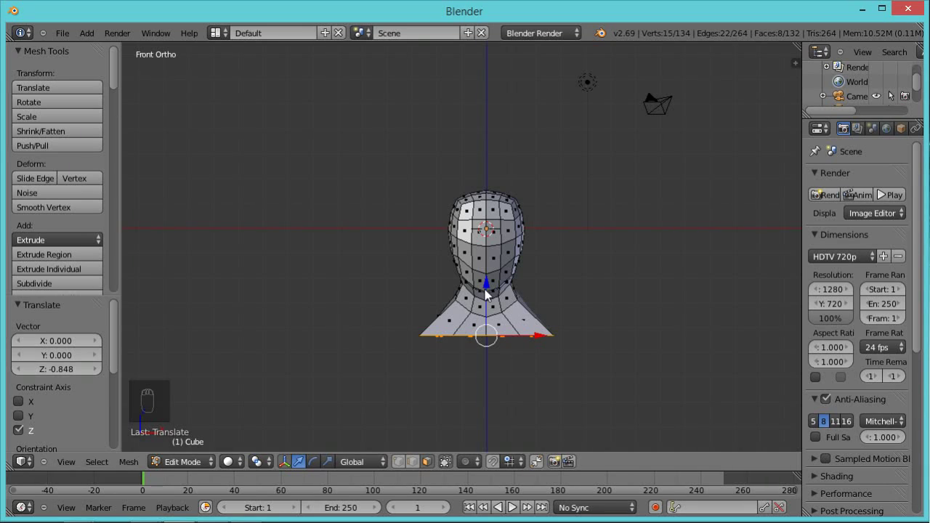
key("ctrl+space")
key("ctrl+space")
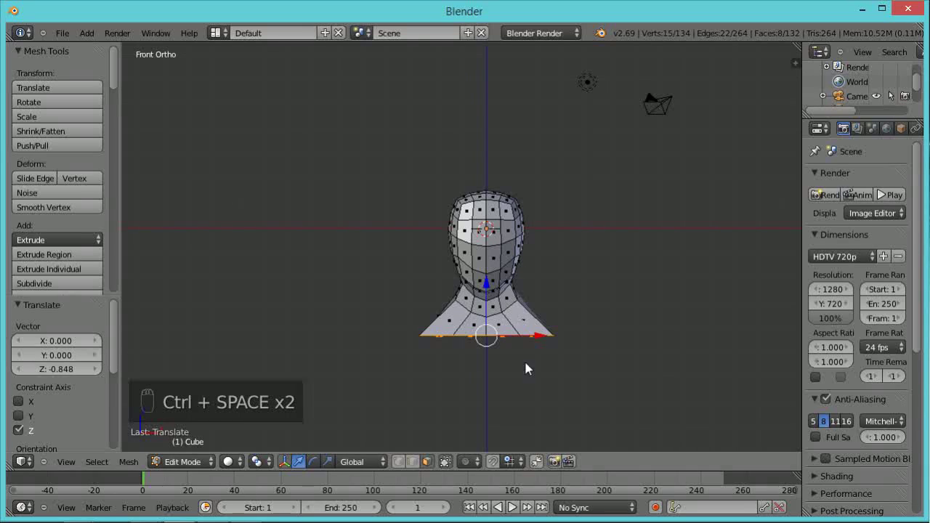
In front wireframe view, box-select the half of the mesh on the negative X side and delete its faces.
scroll(598, 281, "down", 2)
middle_click_drag(506, 370, 500, 311)
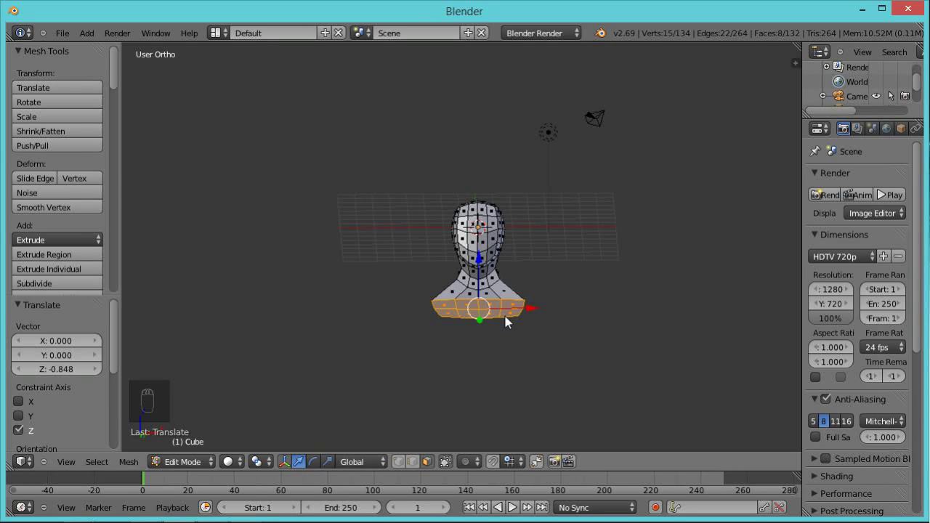
key("KP_1")
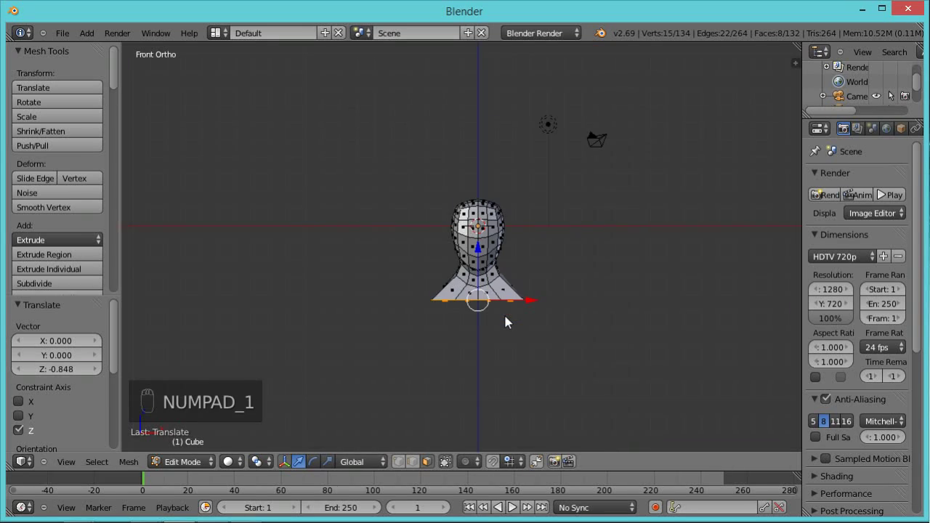
scroll(577, 295, "up", 5)
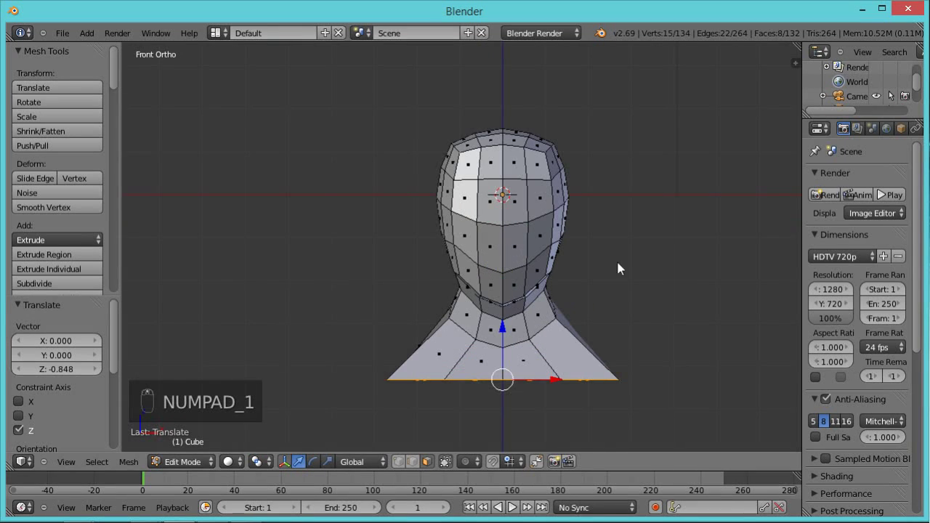
scroll(632, 243, "down", 1)
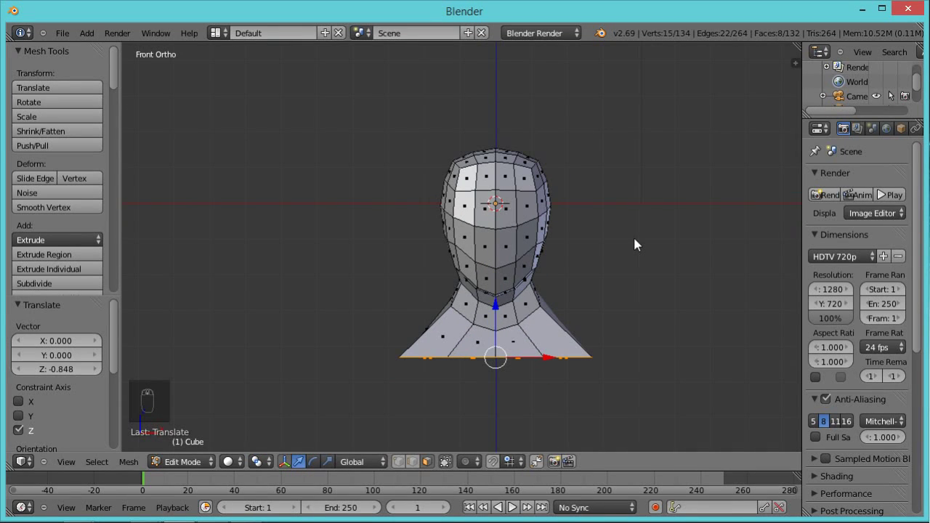
key("a")
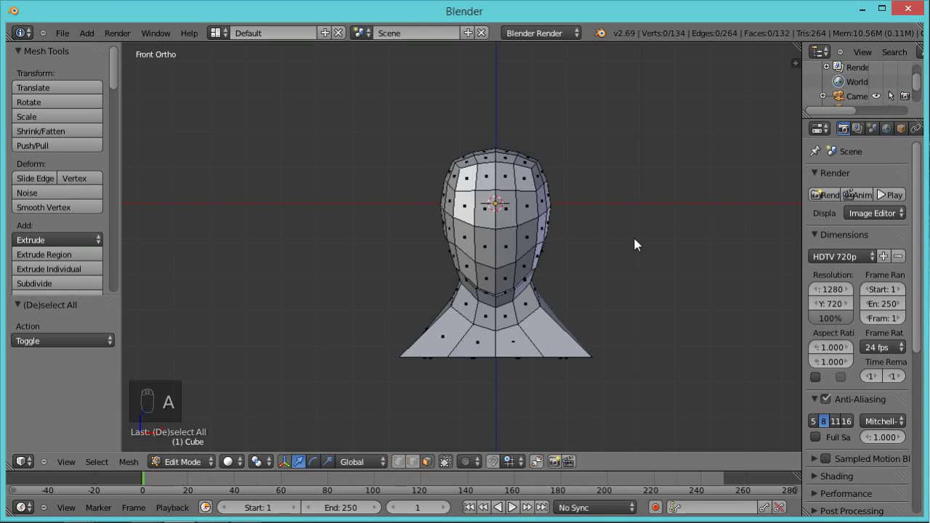
key("z")
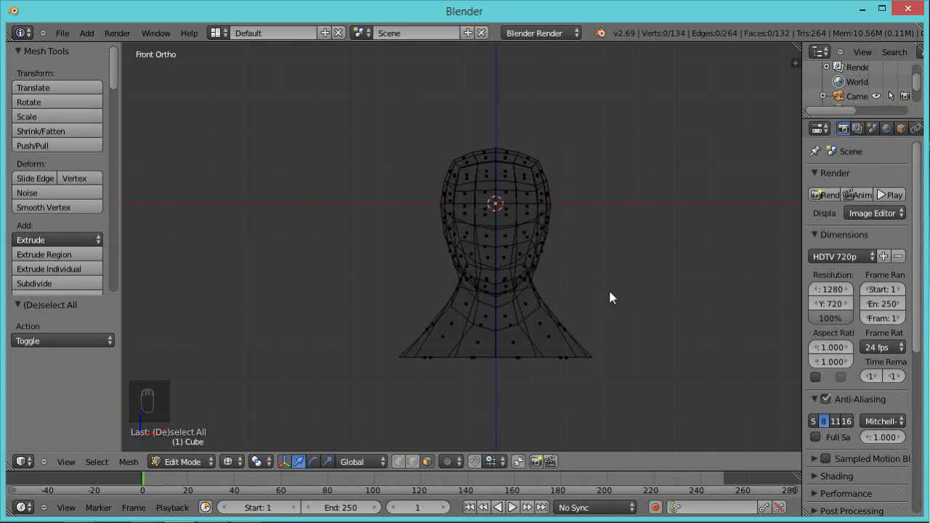
key("b")
left_click_drag(315, 96, 500, 417)
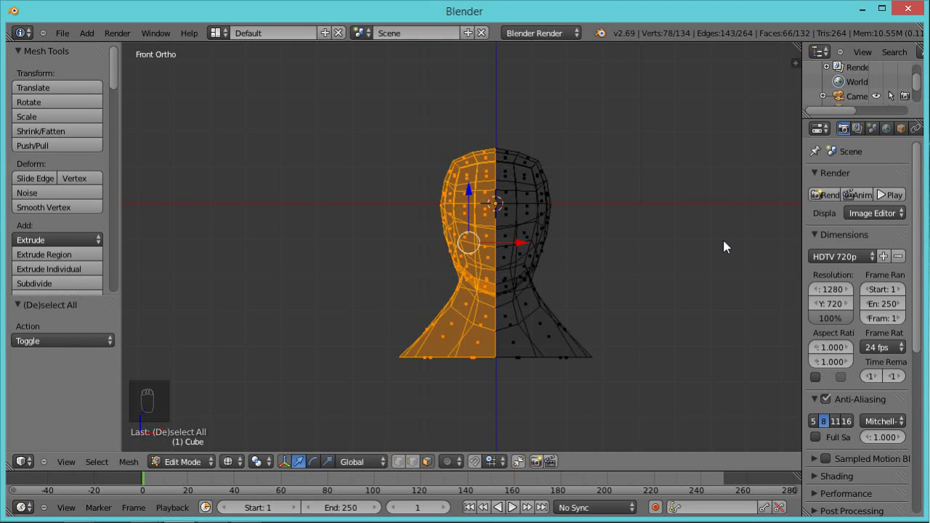
key("x")
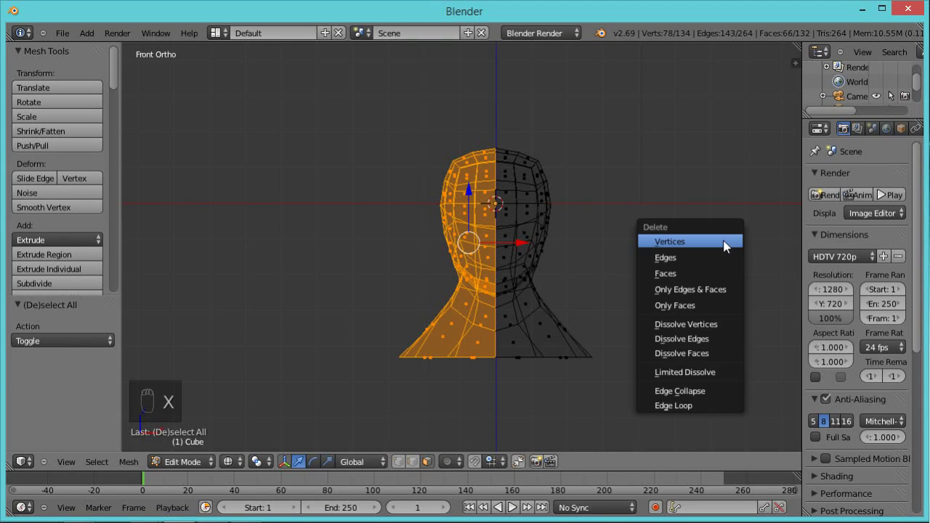
left_click(709, 276)
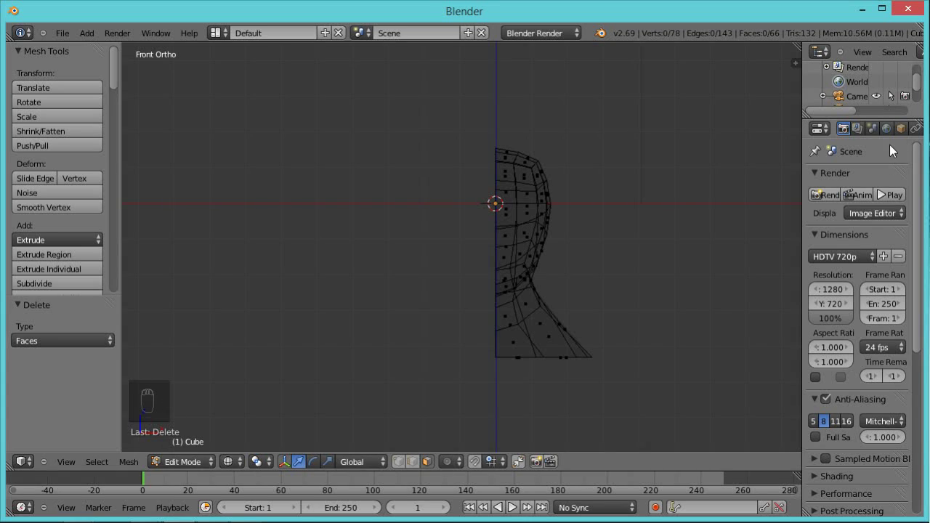
Add a Mirror modifier to the remaining half of the head.
middle_click_drag(872, 135, 832, 135)
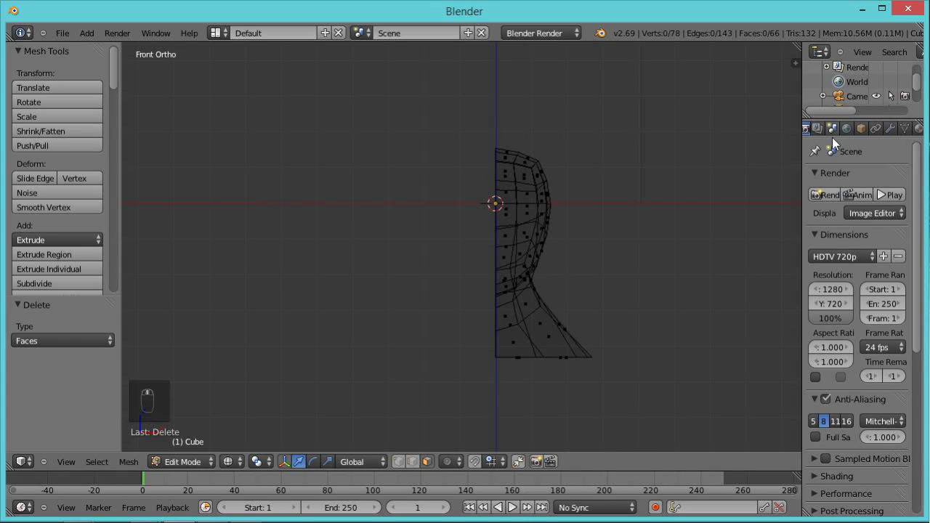
left_click(889, 128)
left_click(895, 177)
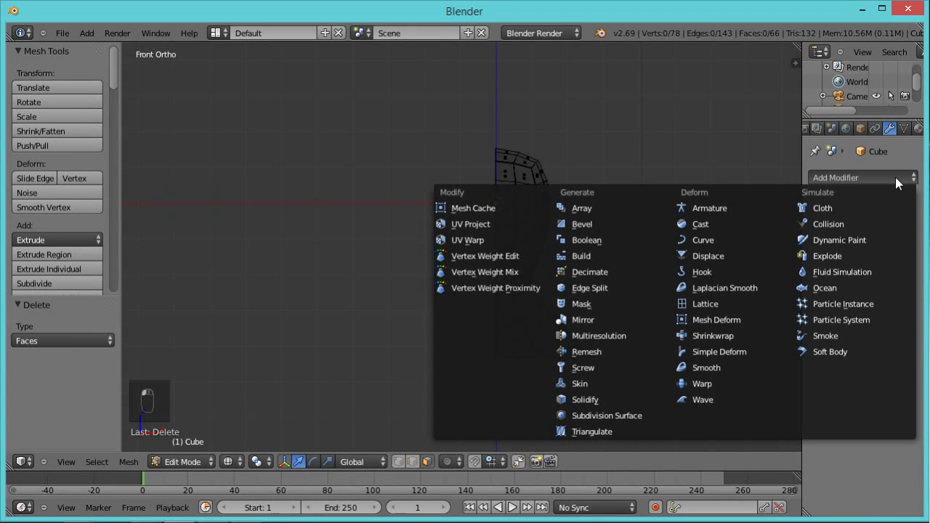
left_click(619, 321)
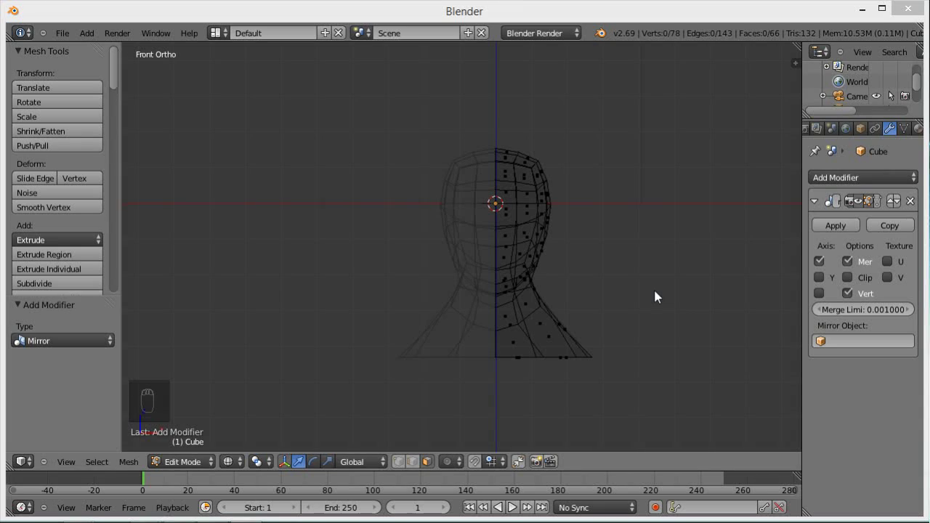
Enable Clipping on the Mirror modifier and show the mirrored half as an editable cage in Edit Mode.
left_click(847, 277)
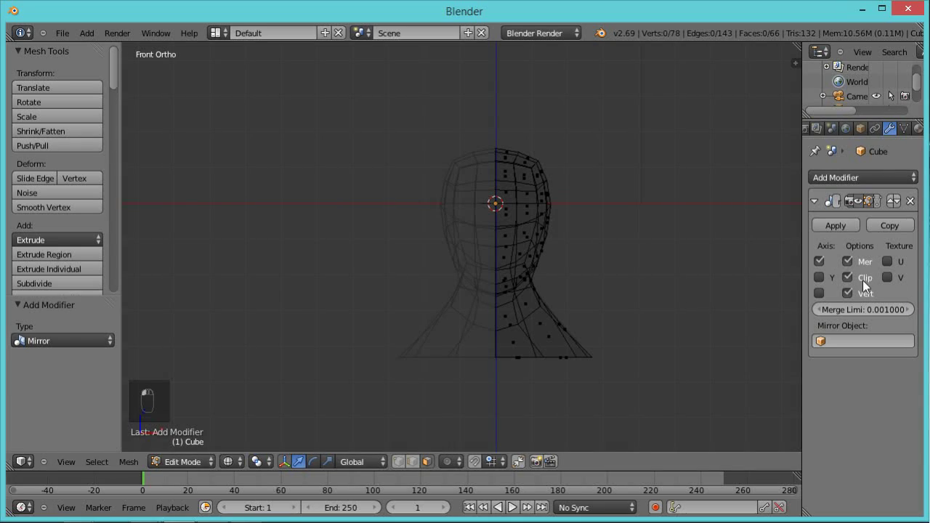
left_click(876, 199)
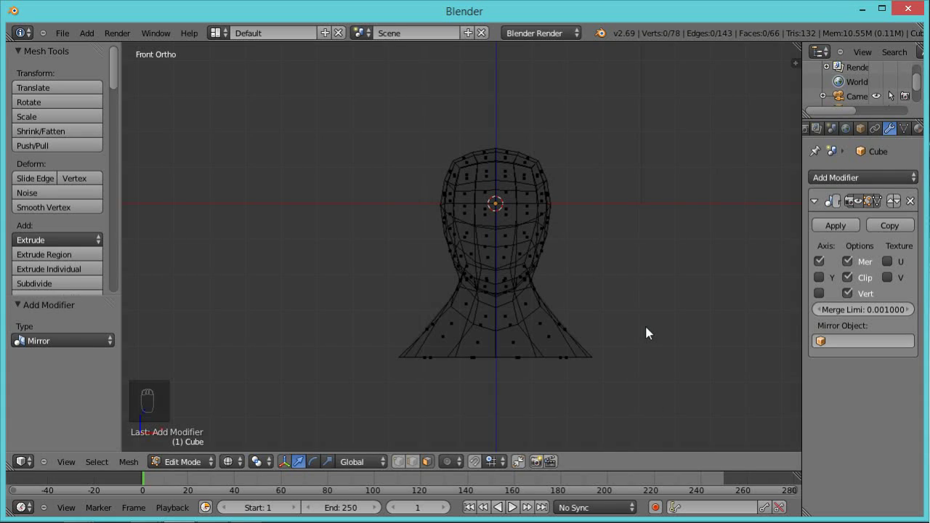
In solid view, circle-select the underside faces of the shoulder base and extrude them about 2.9 down along Z.
key("z")
mouse_move(646, 360)
middle_mouse_down()
mouse_move(614, 300)
mouse_move(626, 257)
middle_mouse_up()
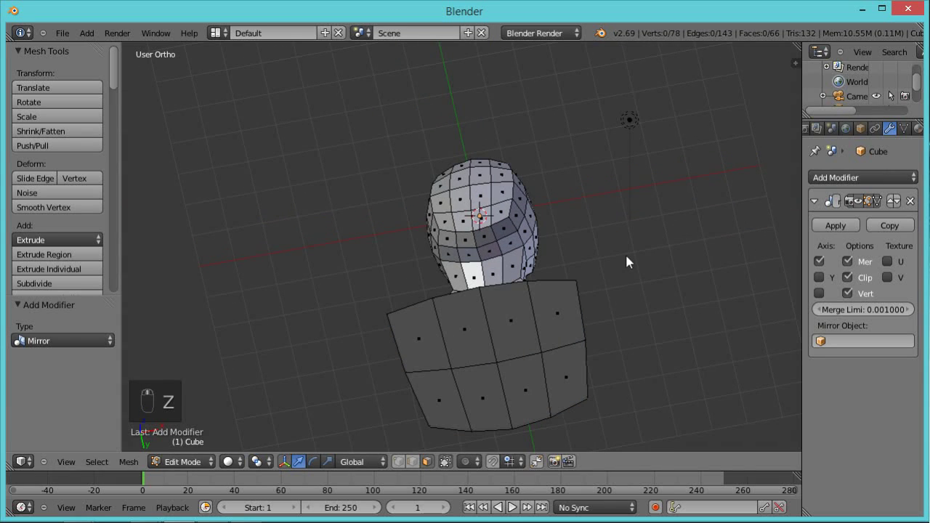
key("c")
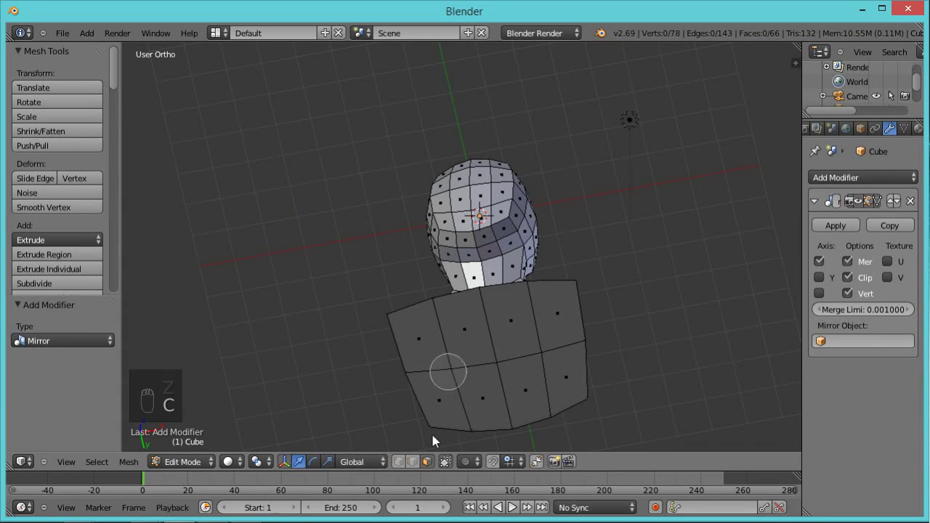
mouse_move(551, 321)
left_mouse_down()
mouse_move(513, 387)
mouse_move(567, 370)
left_mouse_up()
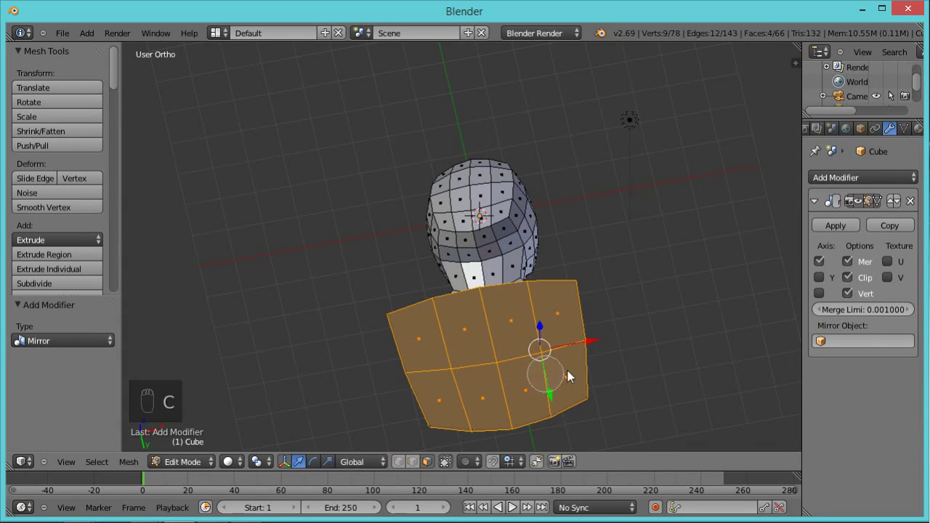
key("KP_1")
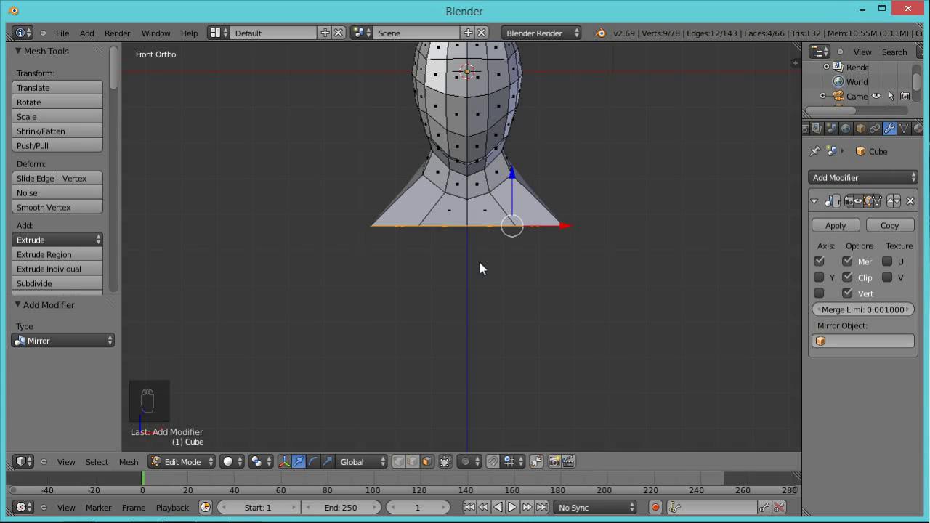
key("e")
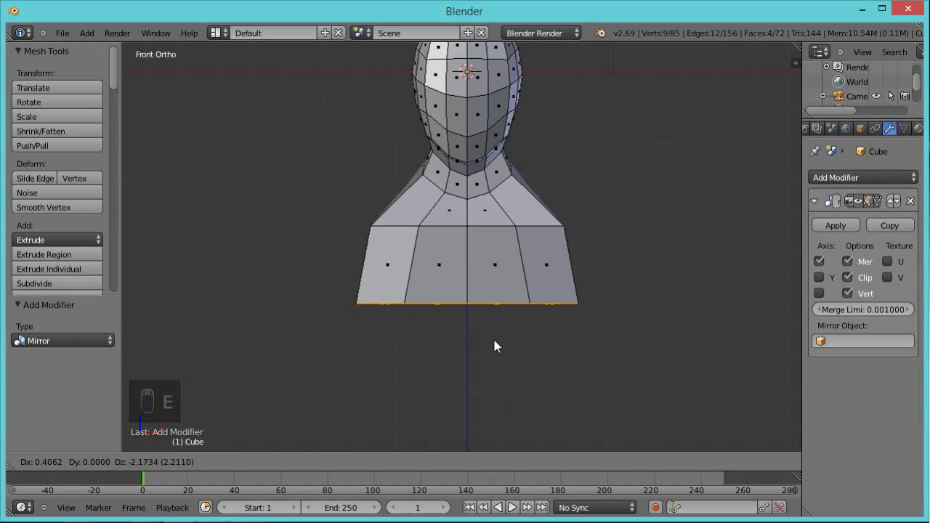
key("z")
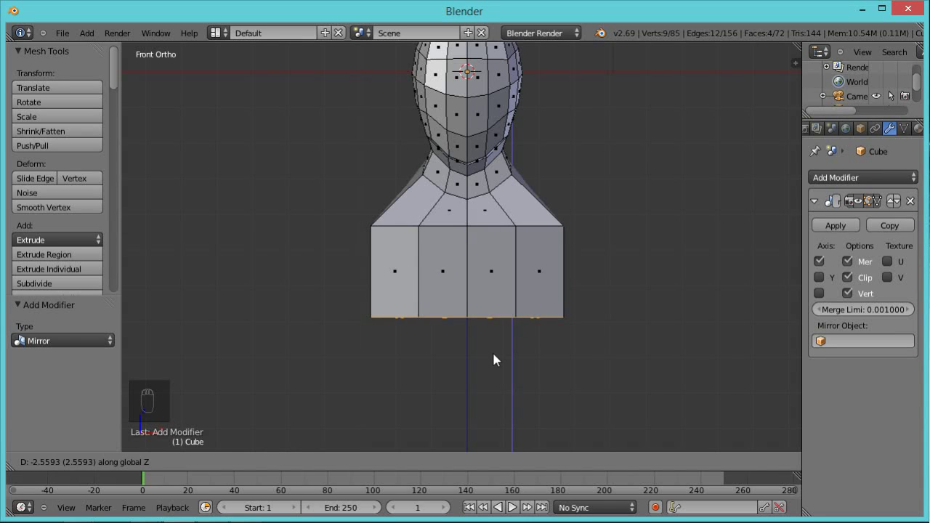
left_click(493, 368)
Extrude the underside faces down along Z twice more, by about 2.74 and about 3.4, to lengthen the torso.
scroll(492, 364, "down", 5)
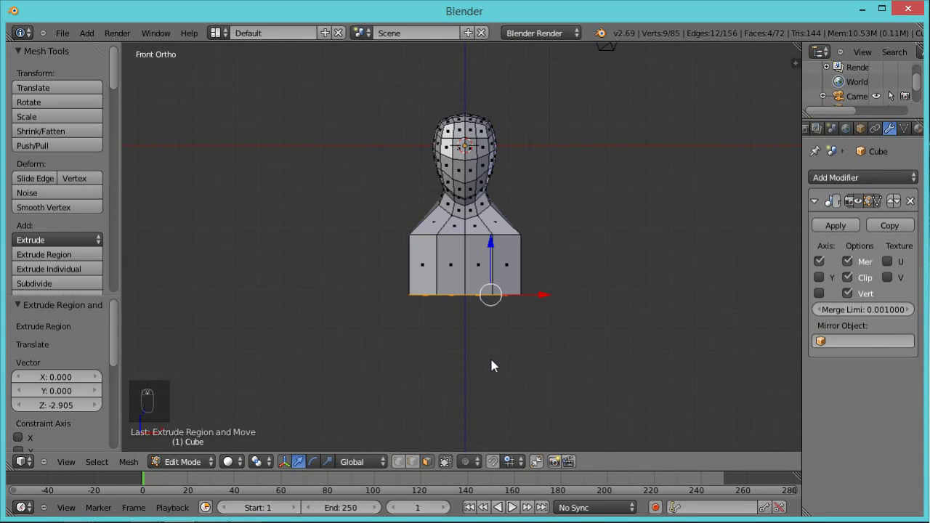
key("e")
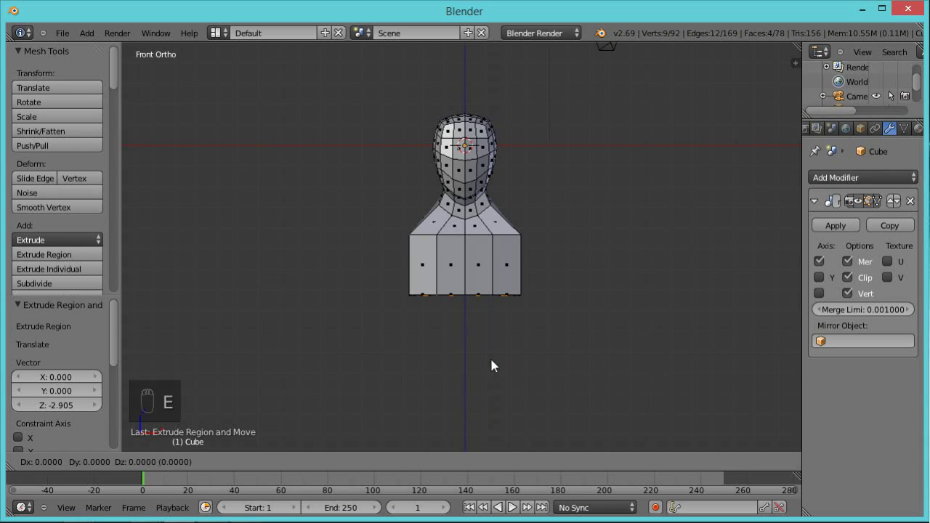
key("z")
left_click(494, 417)
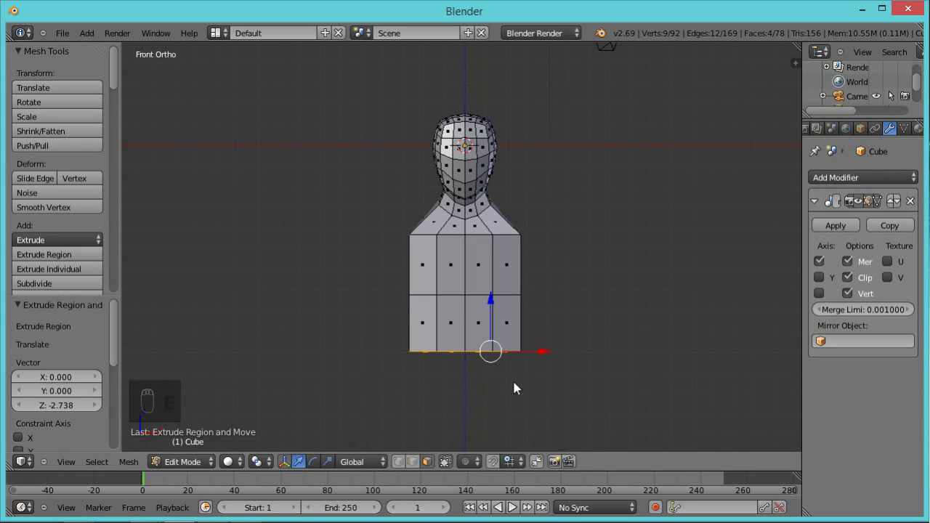
key("e")
key("z")
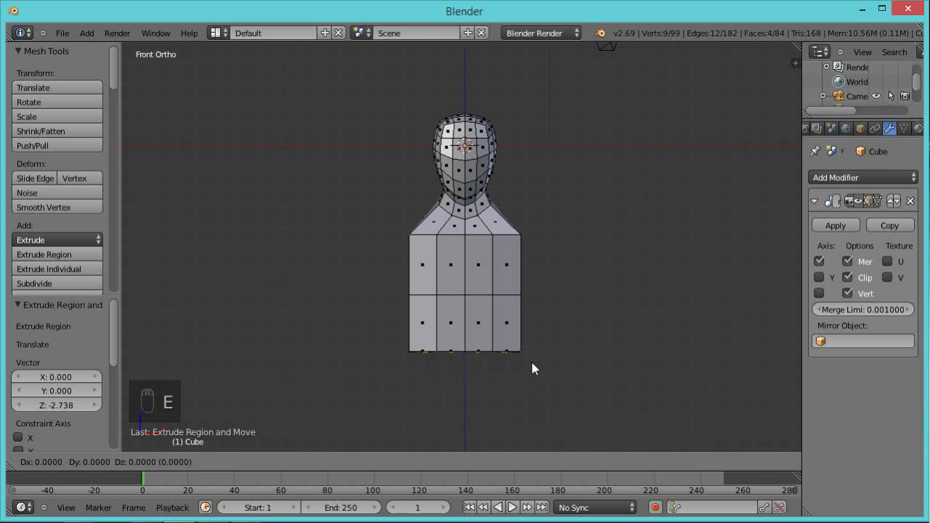
left_click(528, 429)
scroll(567, 301, "down", 1)
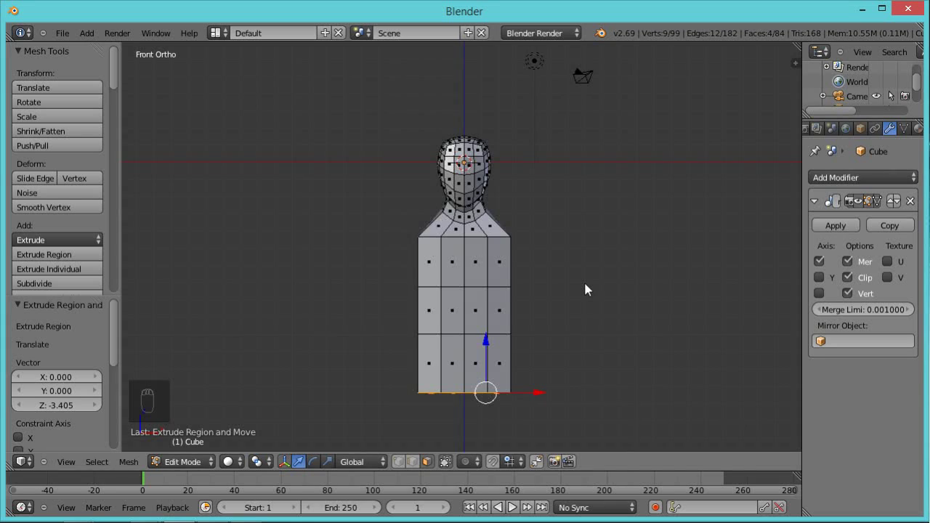
In right wireframe view with vertex selection, box-select the head and neck and move them about 1.3 along Y.
key("KP_3")
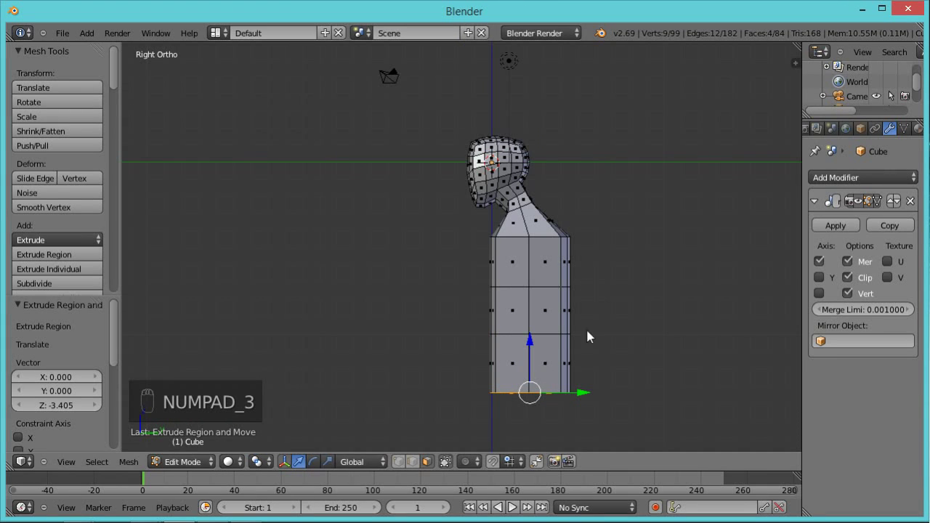
key("z")
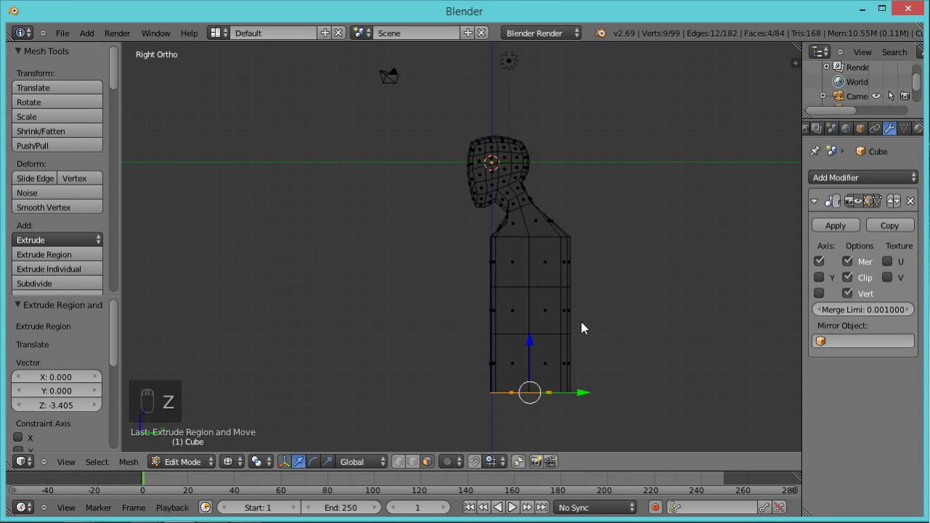
key("a")
left_click(411, 462)
key("b")
left_click_drag(600, 102, 444, 234)
left_click_drag(547, 179, 574, 172)
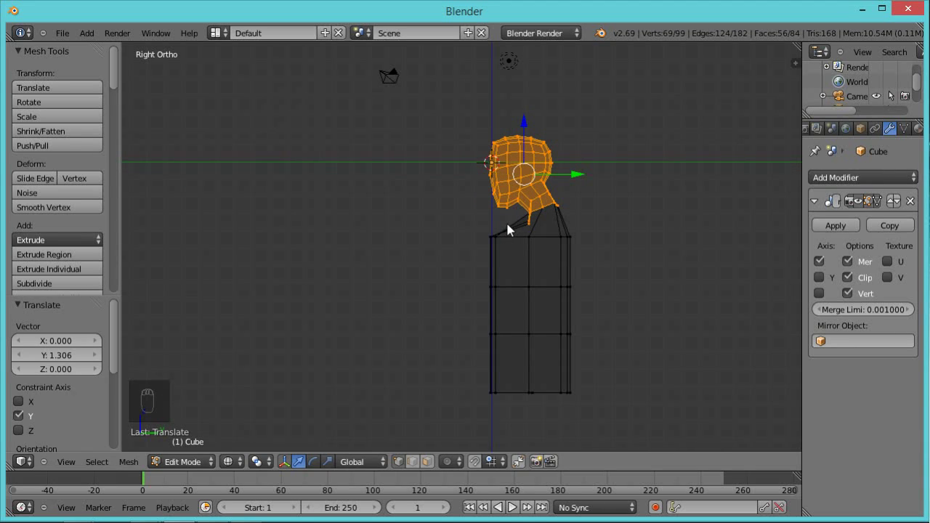
Box-select the top front vertices of the chest, move them back along Y and deselect everything.
key("a")
key("b")
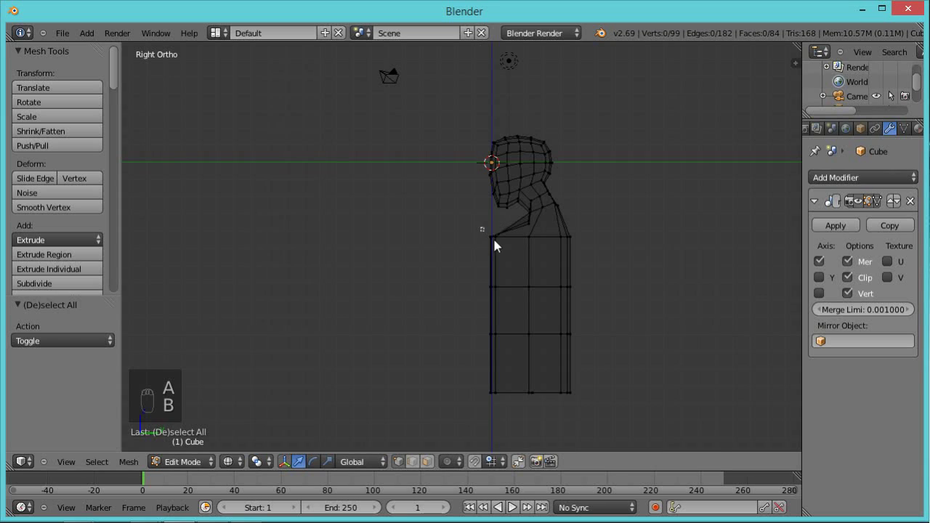
left_click_drag(500, 251, 559, 239)
key("a")
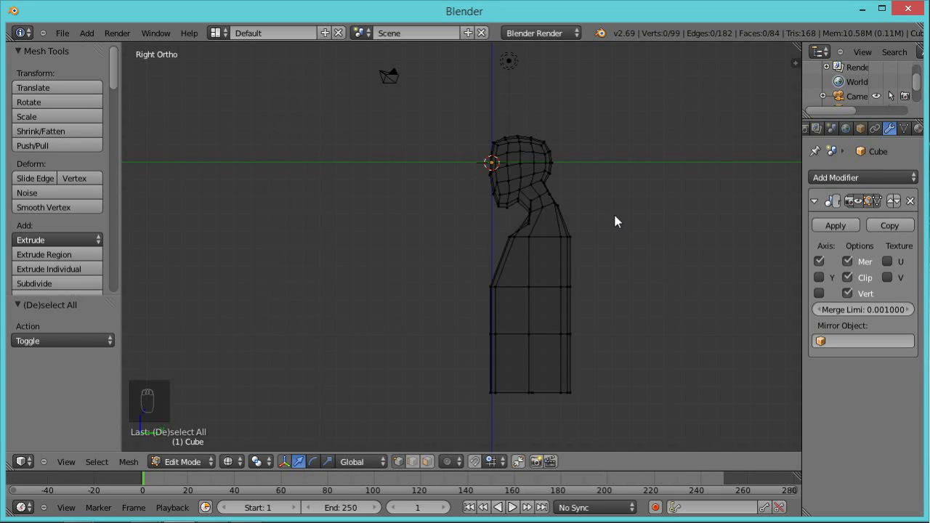
Box-select the vertices of the upper back and move them about 1.56 outward along Y.
key("b")
left_click_drag(615, 218, 548, 313)
left_click_drag(619, 262, 645, 263)
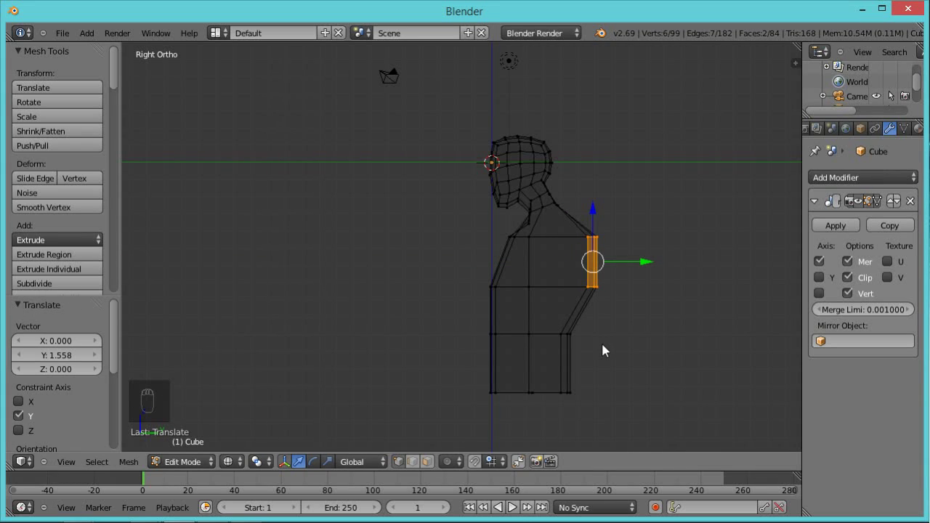
In front view, box-select the outer upper-torso vertices, move them about 1.3 outward along X, and return to solid shading with nothing selected.
key("KP_1")
key("a")
key("a")
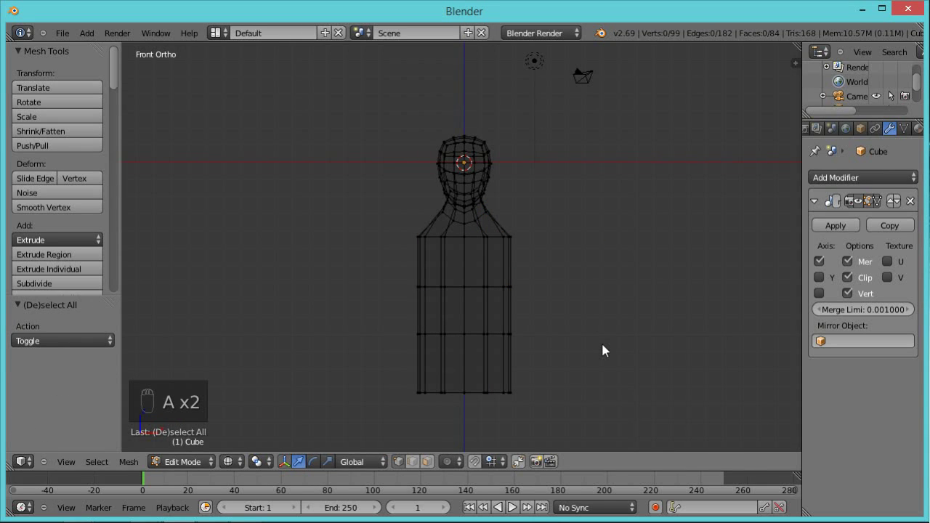
key("b")
left_click_drag(550, 223, 497, 303)
left_click_drag(561, 261, 586, 260)
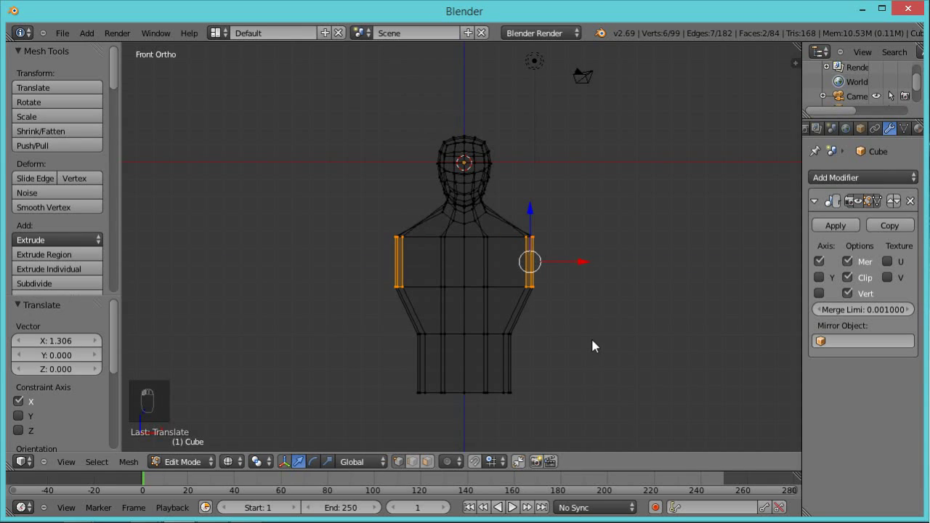
key("z")
middle_click_drag(578, 378, 579, 291)
key("a")
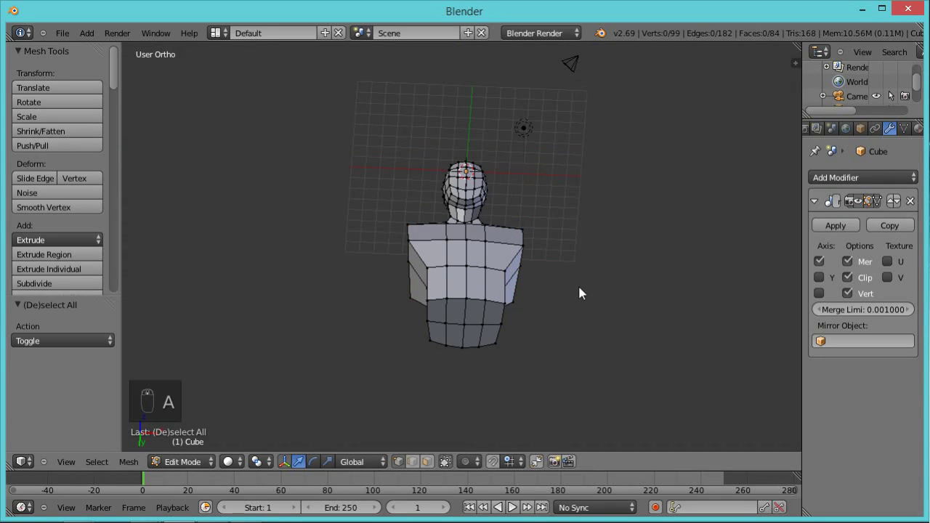
Circle-select all vertices on the underside of the torso.
key("c")
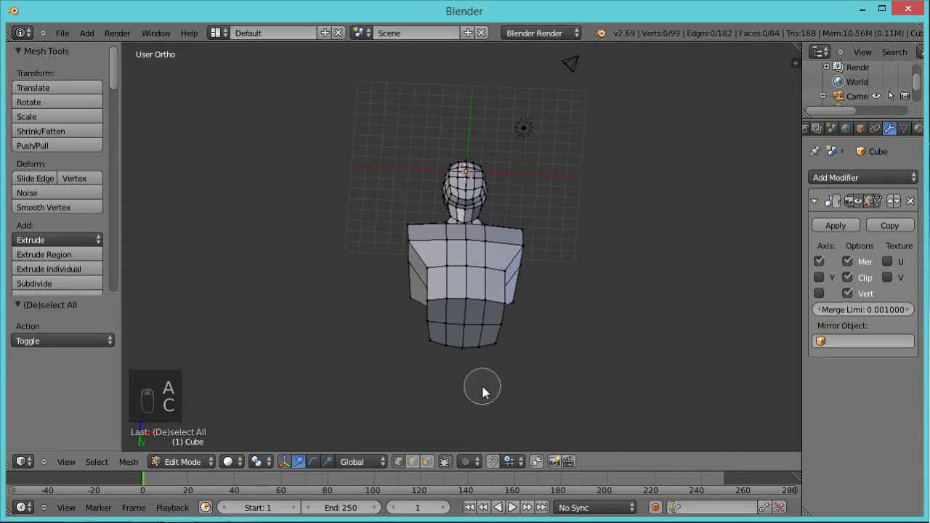
left_click(473, 334)
mouse_move(469, 322)
left_mouse_down()
mouse_move(448, 327)
mouse_move(480, 324)
left_mouse_up()
right_click(478, 331)
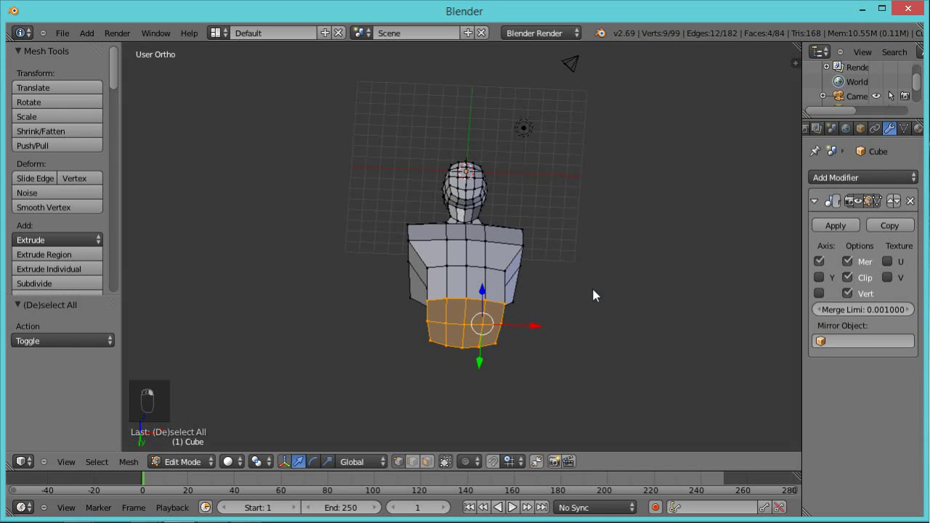
key("KP_1")
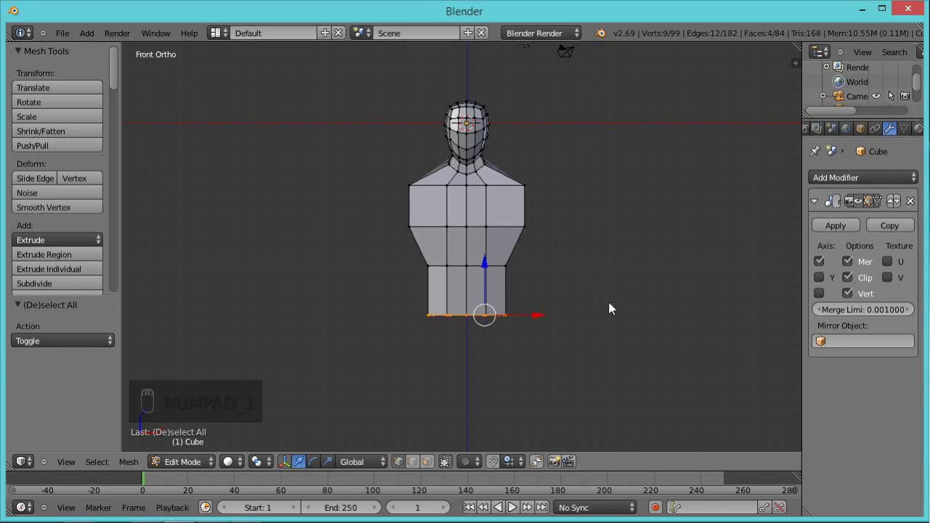
middle_click_drag(587, 366, 580, 311)
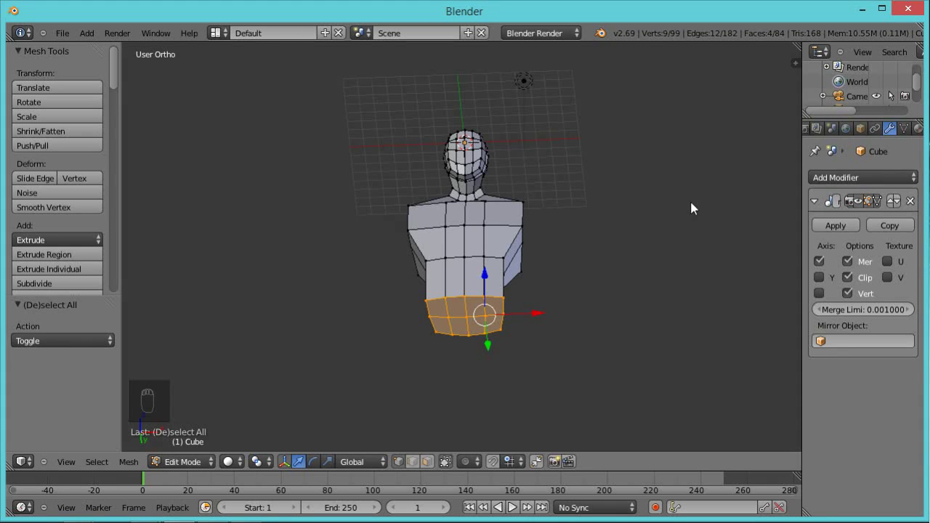
In face selection mode, select the two inner underside faces beside the centre line and extrude them about 3.5 down along Z.
right_click(455, 314)
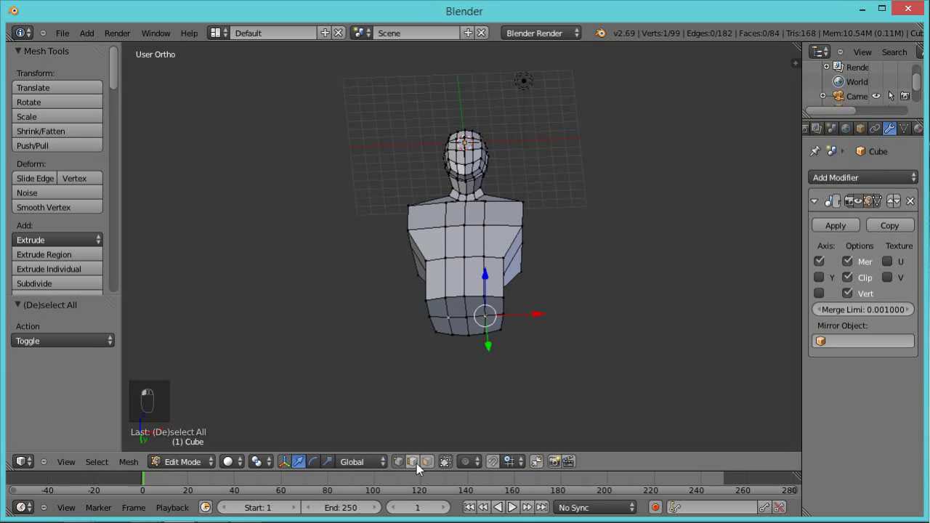
left_click(428, 461)
right_click(460, 313)
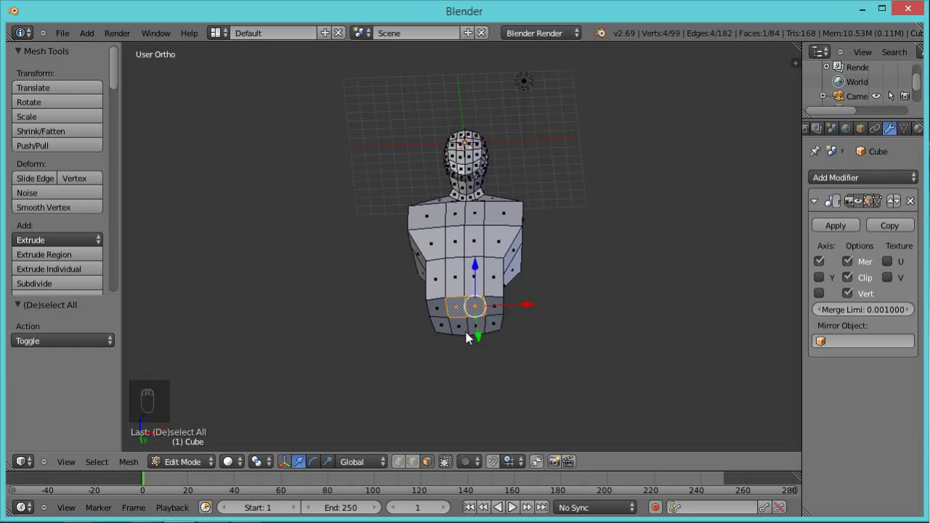
right_click(463, 331, "shift")
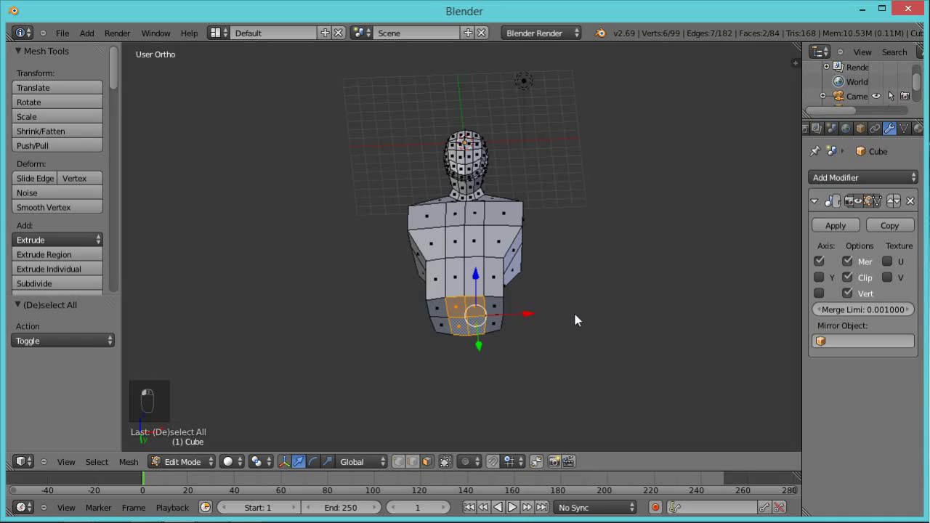
middle_click_drag(604, 336, 608, 412)
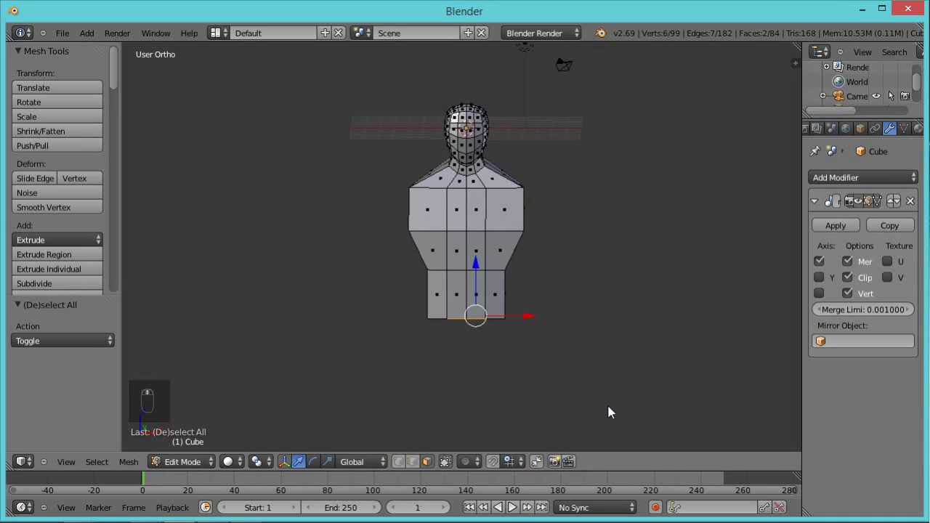
key("e")
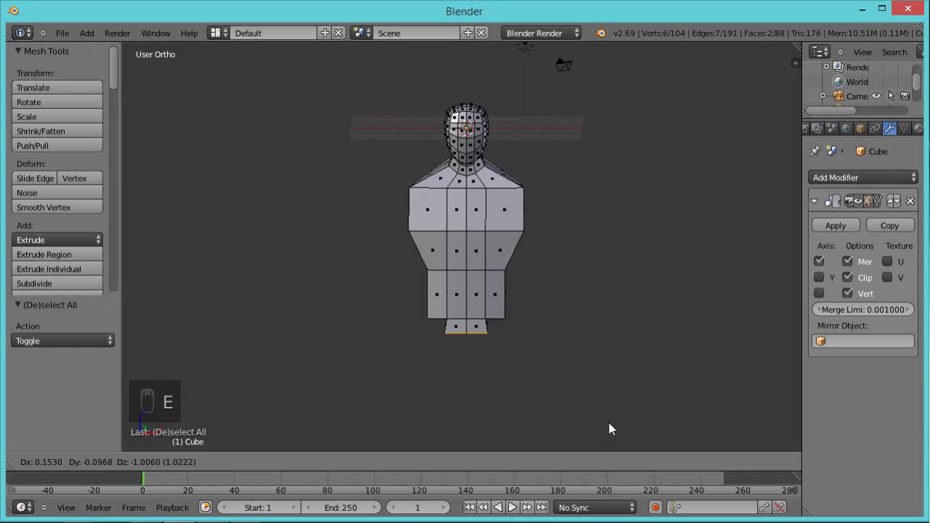
key("z")
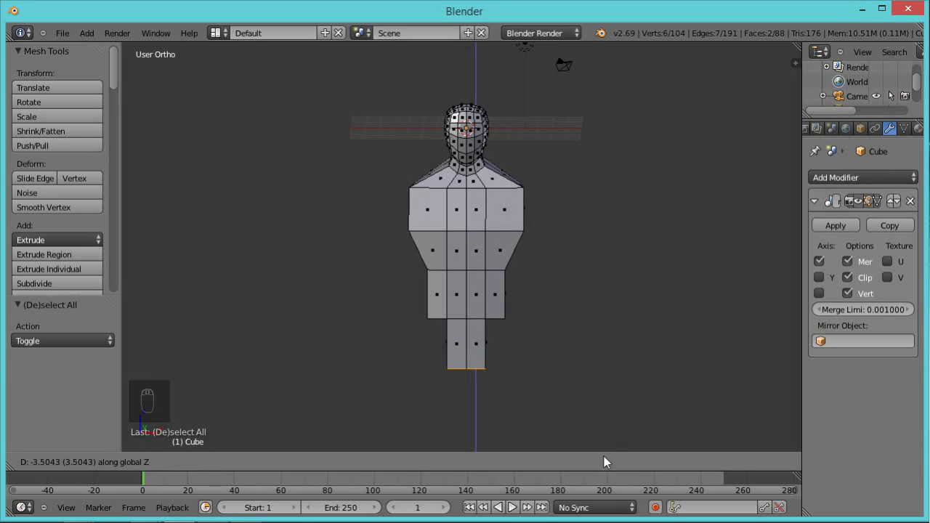
left_click(605, 462)
Move the extruded lower faces about -0.86 along X towards the centre line.
middle_click_drag(602, 407, 526, 367)
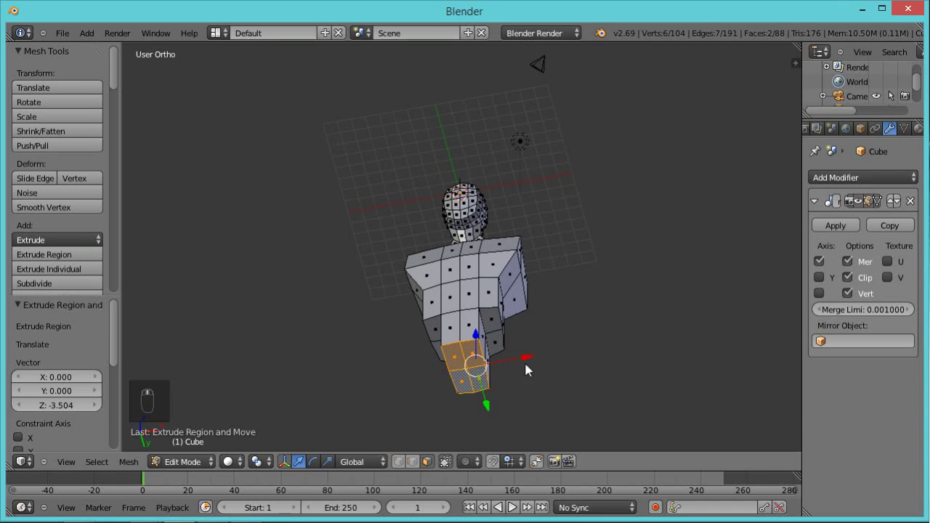
key("g")
key("x")
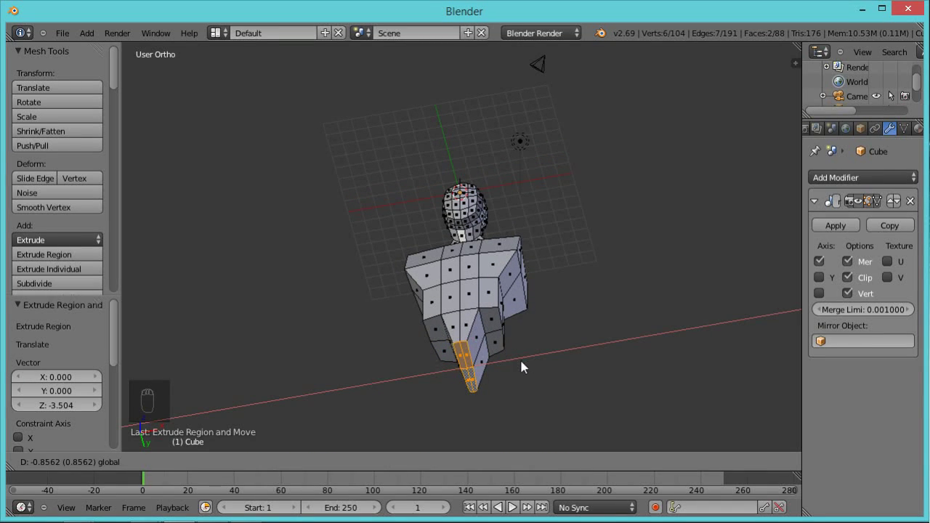
left_click(521, 367)
In right wireframe view with vertex selection, box-select the rear bottom vertices of the lower extrusion and raise them about 1.16 along Z.
middle_click_drag(612, 322, 467, 412)
middle_click_drag(611, 308, 494, 407)
left_click(398, 462)
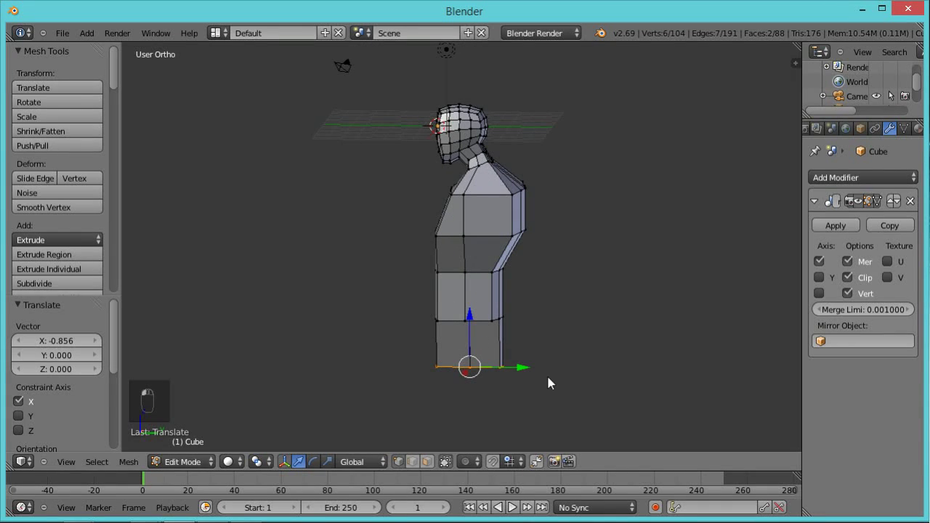
key("KP_3")
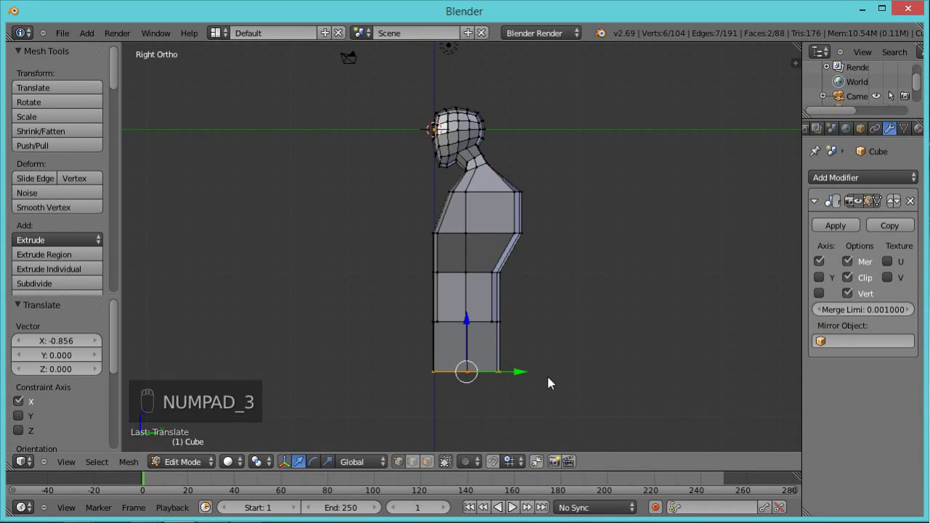
key("z")
key("a")
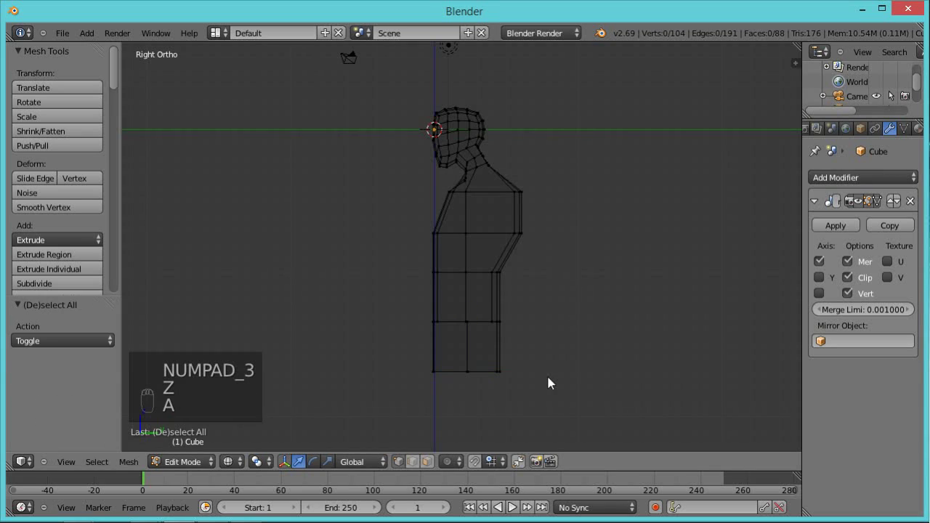
key("b")
left_click_drag(488, 384, 499, 351)
left_click_drag(497, 317, 500, 301)
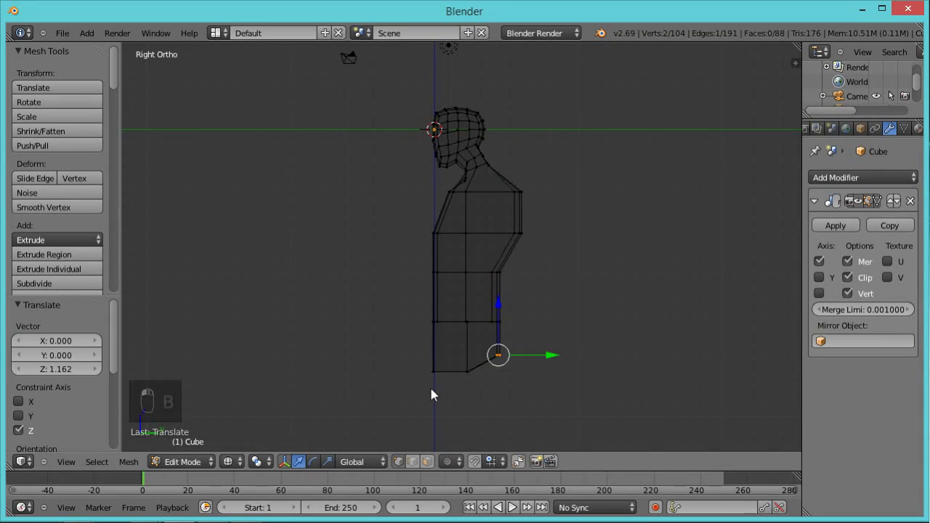
Box-select the front bottom vertices of the lower extrusion and raise them about 1.16 along Z.
key("a")
key("b")
left_click_drag(417, 349, 443, 401)
left_click_drag(438, 336, 439, 314)
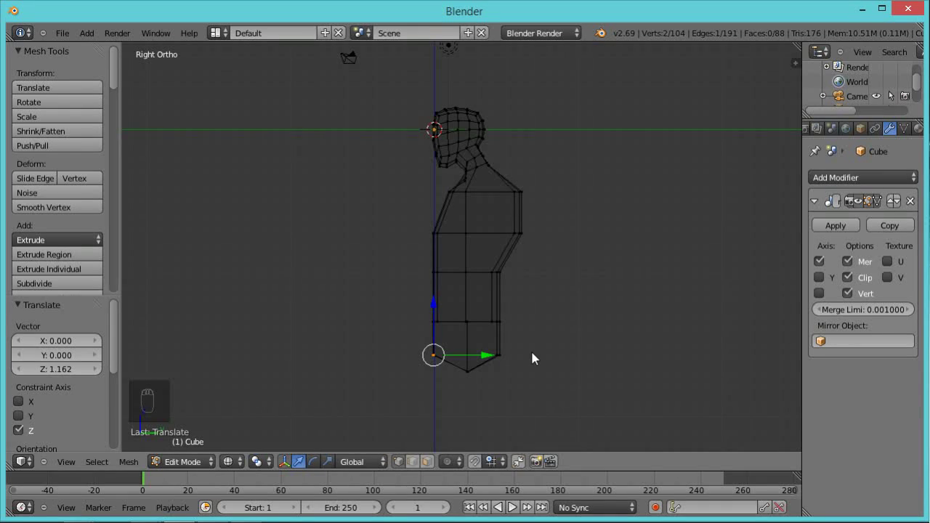
Box-select both the front and rear raised bottom vertices and scale them to about 0.786 along Y.
key("a")
key("b")
left_click_drag(541, 347, 416, 358)
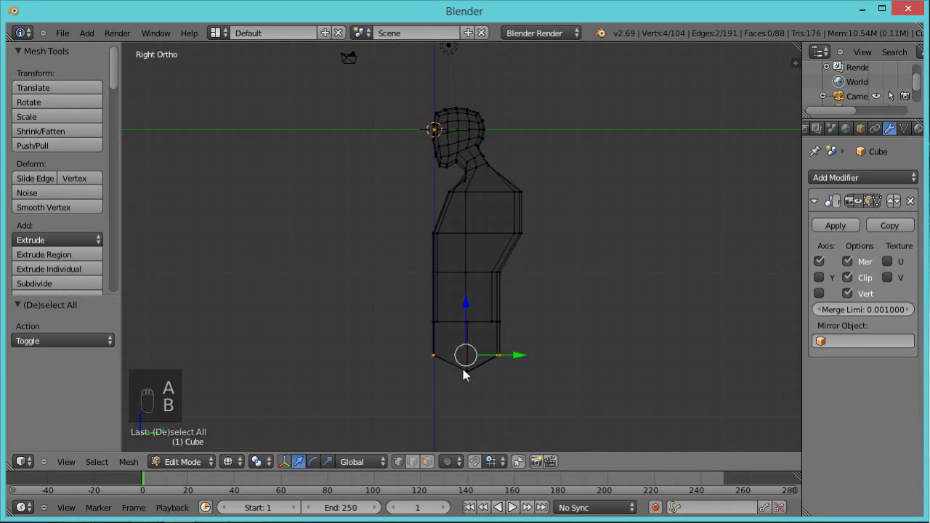
key("s")
middle_click(636, 363)
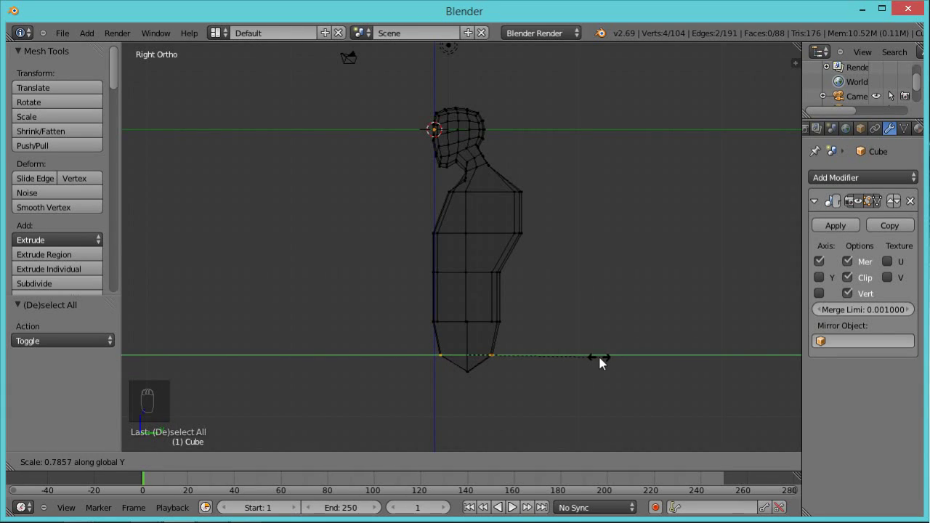
left_click(599, 358)
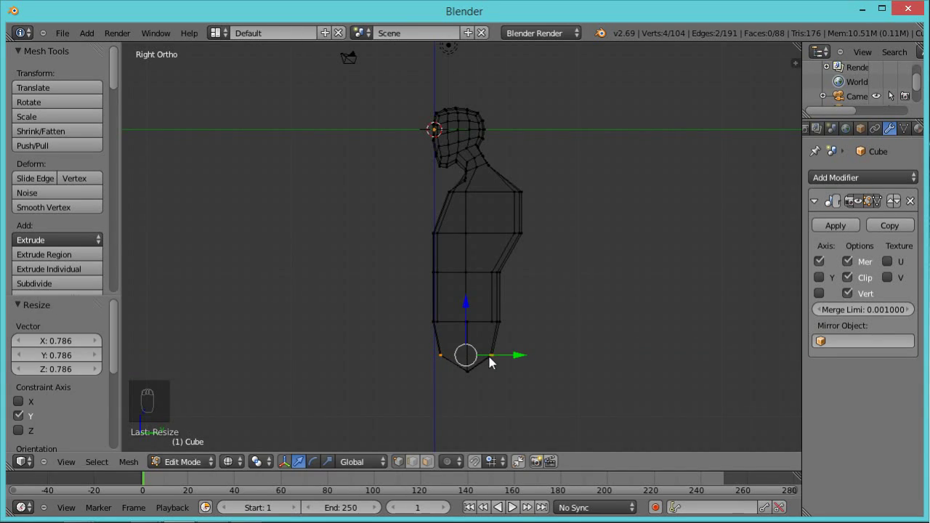
Move the scaled front and rear vertices about 0.40 up along Z, then clear the selection.
key("g")
key("z")
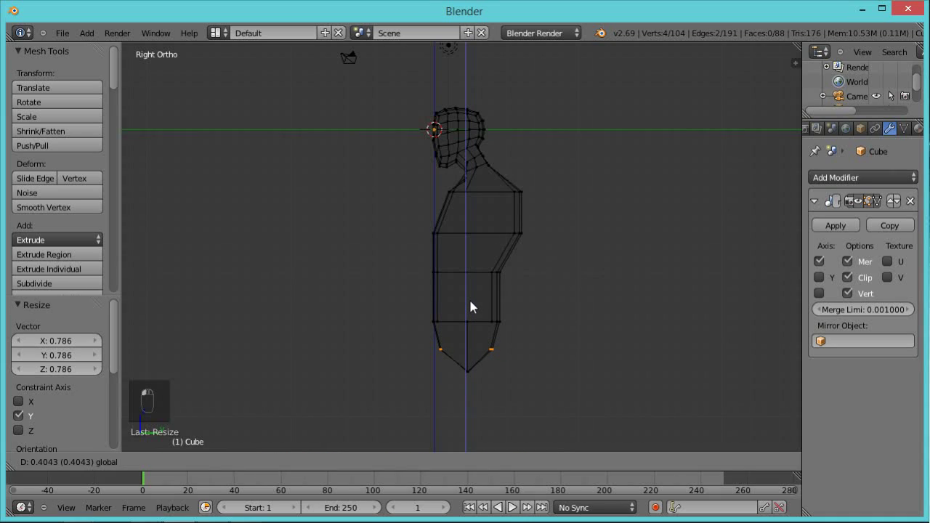
left_click(470, 306)
key("a")
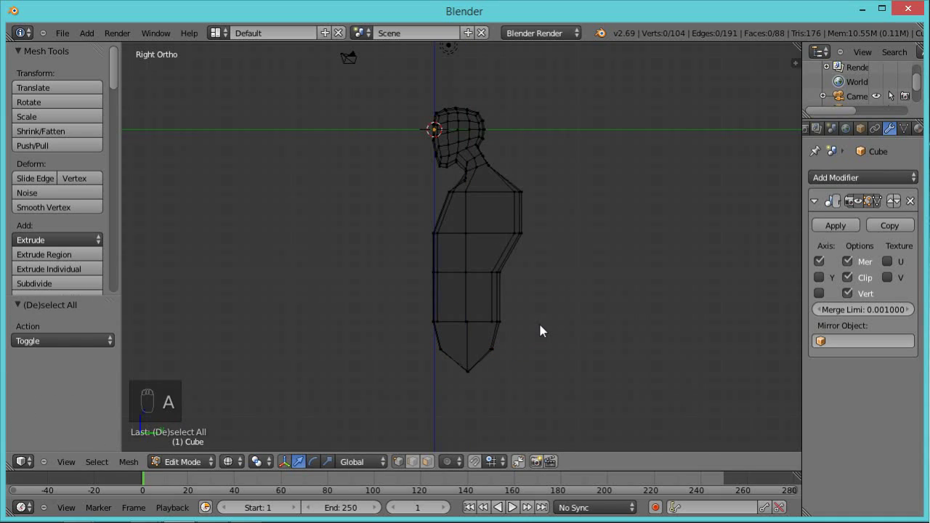
Add one centred loop cut around the extruded crotch section and return to solid shading.
key("ctrl+r")
left_click(540, 331)
right_click(540, 331)
key("z")
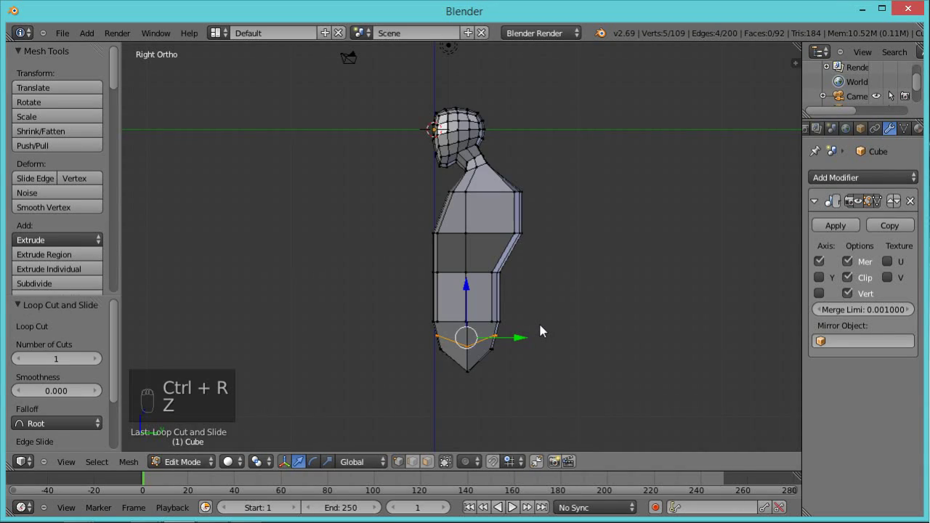
In face selection mode, select the four outer side faces of the crotch section and the two adjoining underside faces, and delete them.
middle_click_drag(534, 307, 581, 315)
scroll(582, 316, "up", 2)
middle_click_drag(591, 379, 525, 289)
left_click(427, 462)
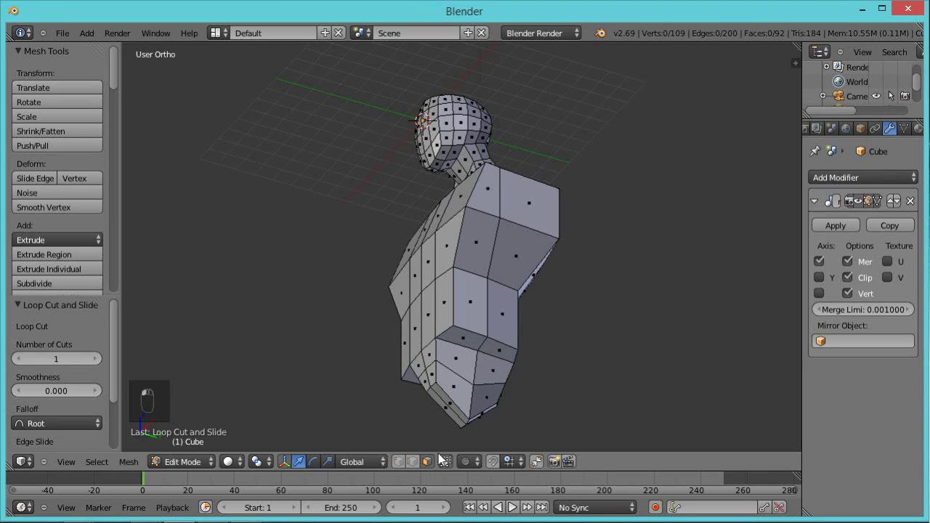
right_click(465, 365)
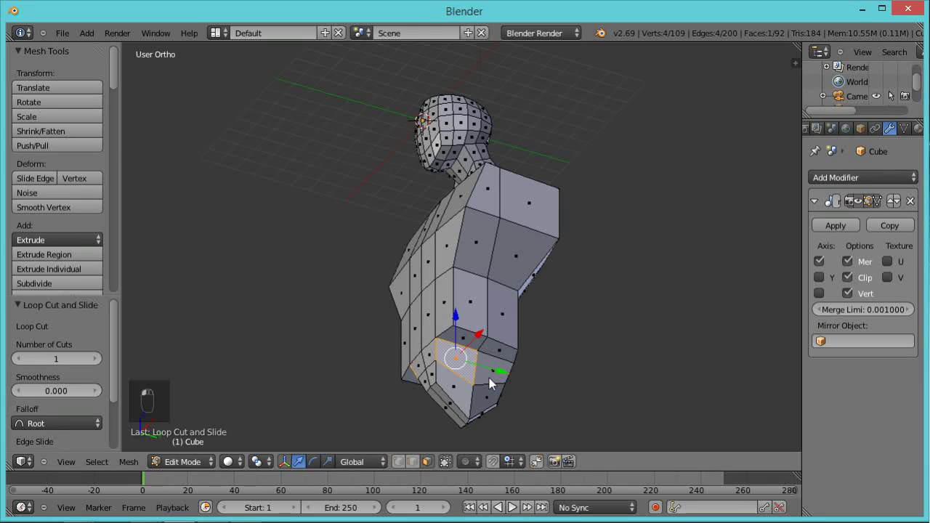
right_click(488, 377, "shift")
right_click(454, 390, "shift")
right_click(486, 401, "shift")
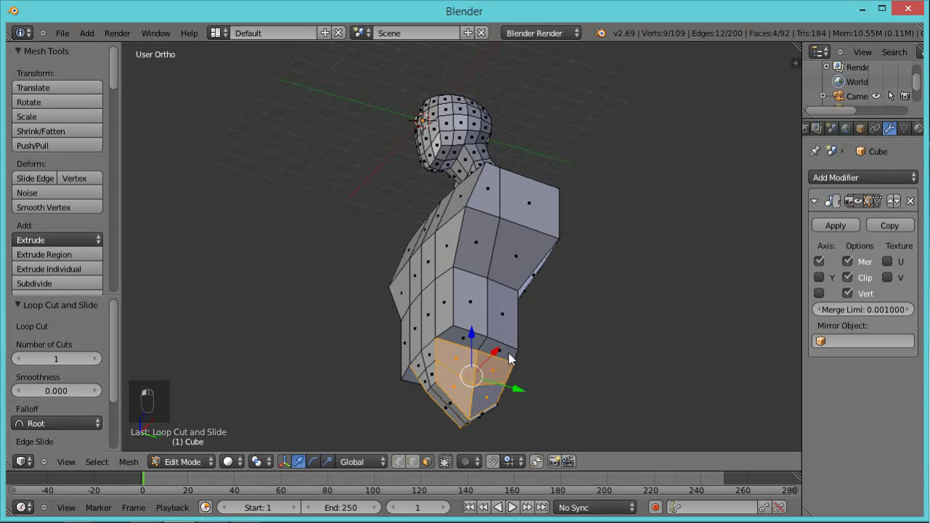
right_click(460, 343, "shift")
right_click(500, 320, "shift")
middle_click_drag(499, 320, 568, 405)
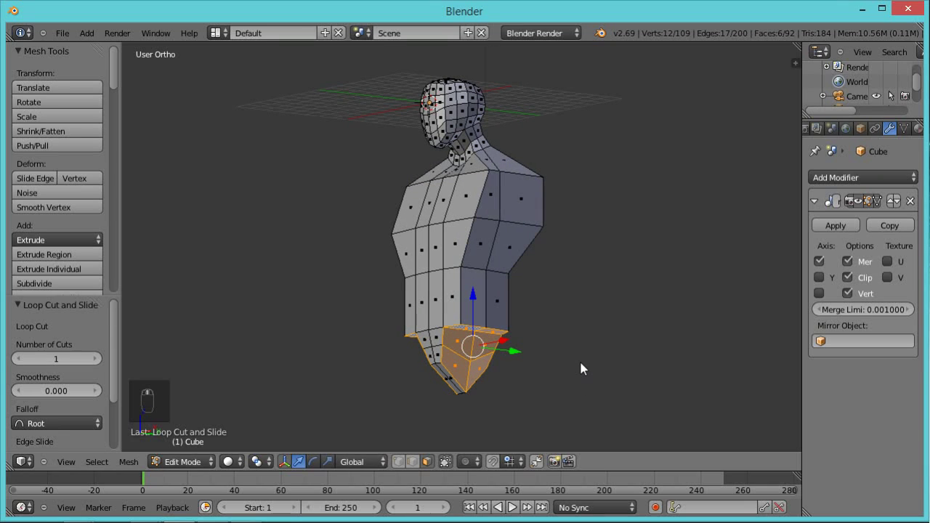
key("x")
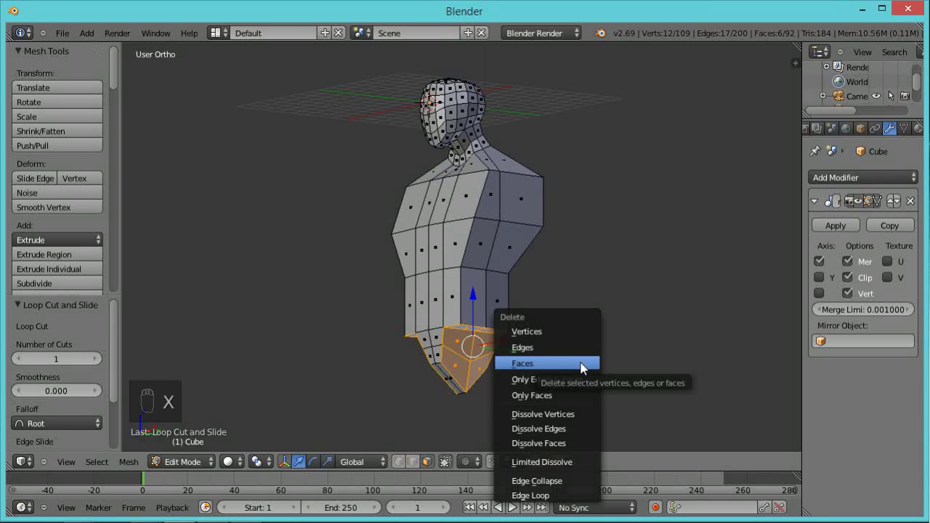
left_click(581, 365)
Select the three outer bottom vertices on the torso's side, hide the manipulator, and extrude them about 0.79 down and 0.38 outward.
middle_click_drag(514, 388, 421, 425)
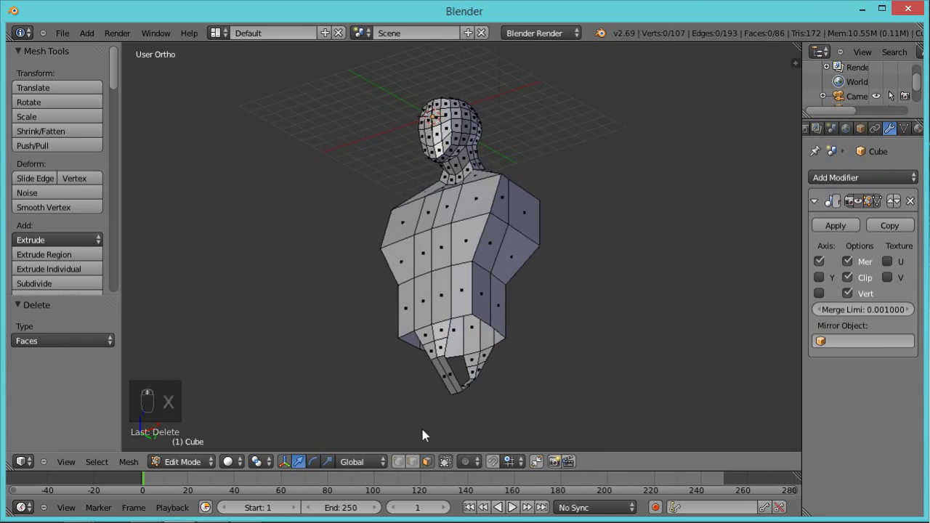
left_click(398, 464)
right_click(473, 319)
scroll(498, 349, "up", 1)
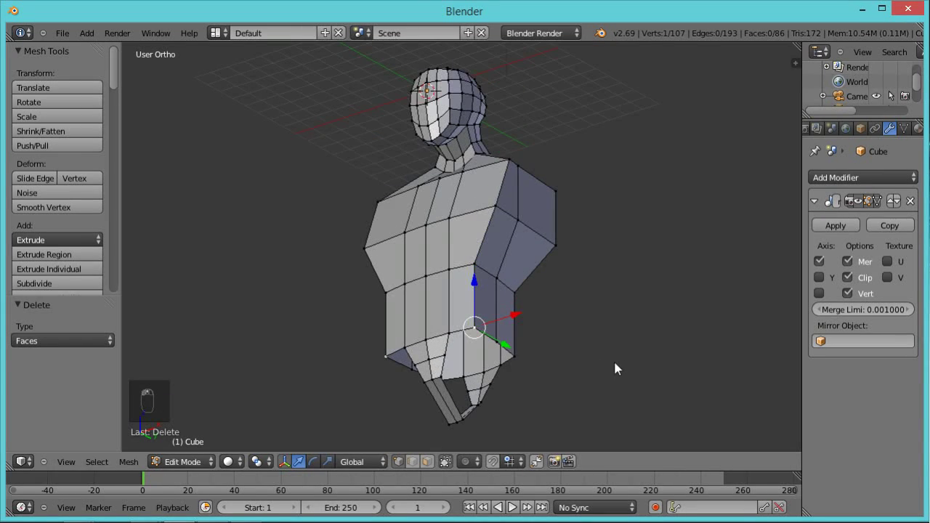
scroll(487, 255, "up", 3)
right_click(413, 303, "shift")
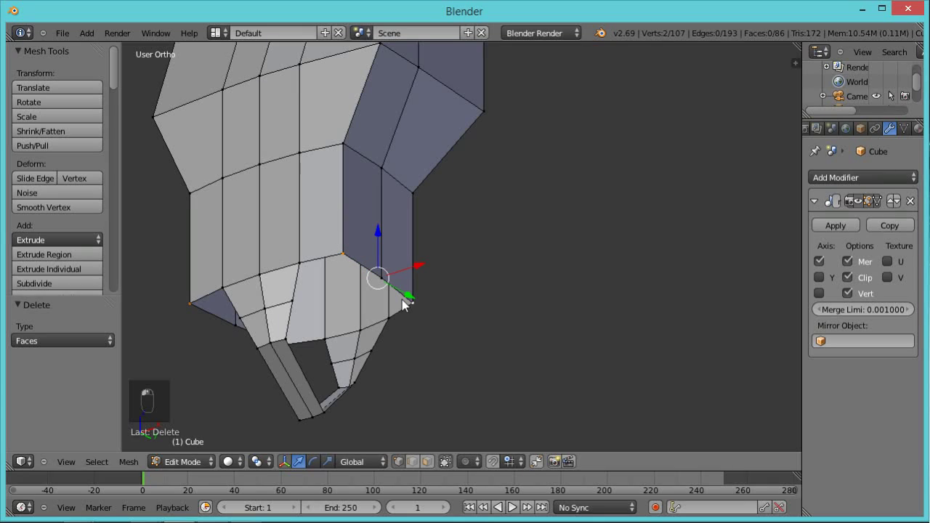
key("ctrl+space")
right_click(379, 278, "shift")
middle_click_drag(438, 228, 523, 351)
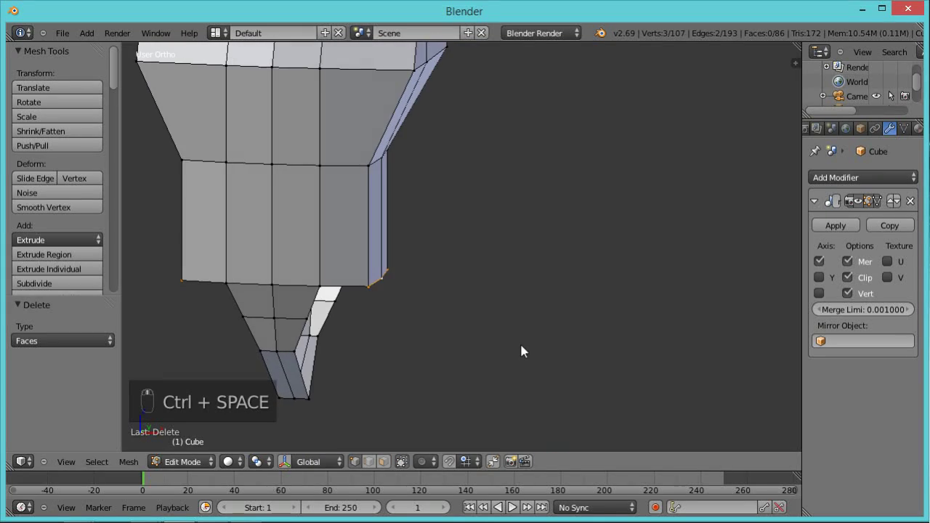
key("e")
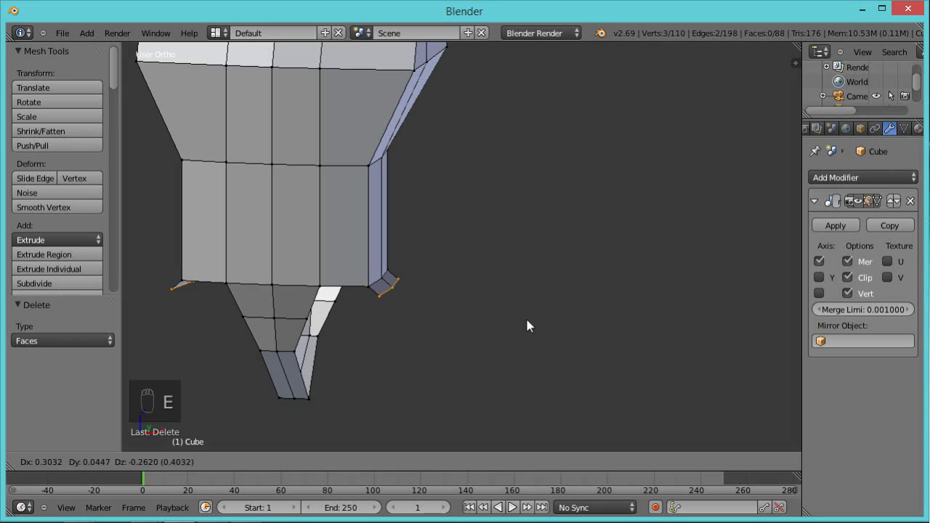
left_click(529, 344)
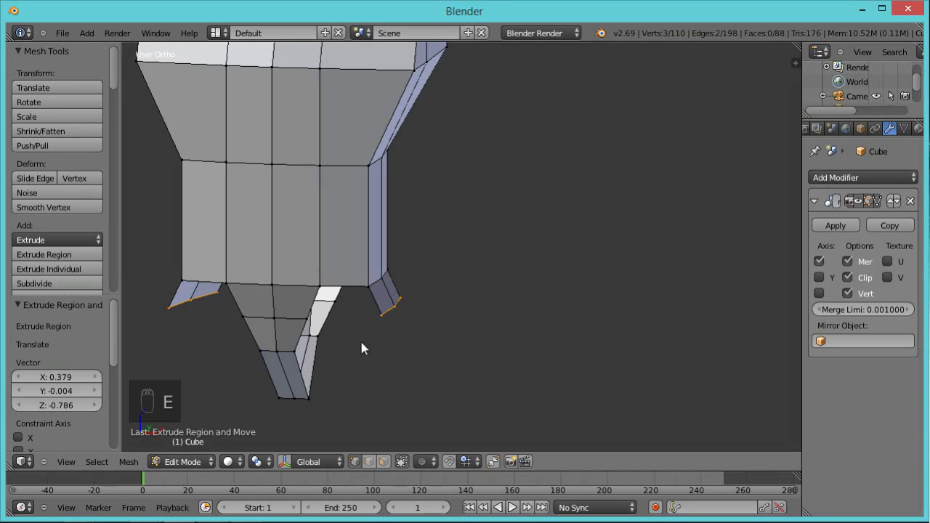
Select the four vertices around the front gap between the crotch section and the side flap, and fill them with a face.
right_click(361, 292)
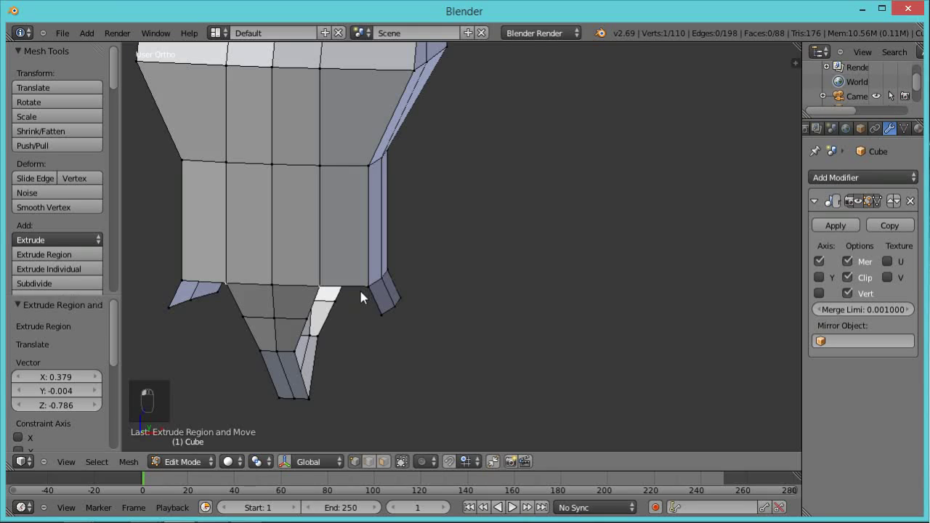
middle_click_drag(443, 349, 392, 396)
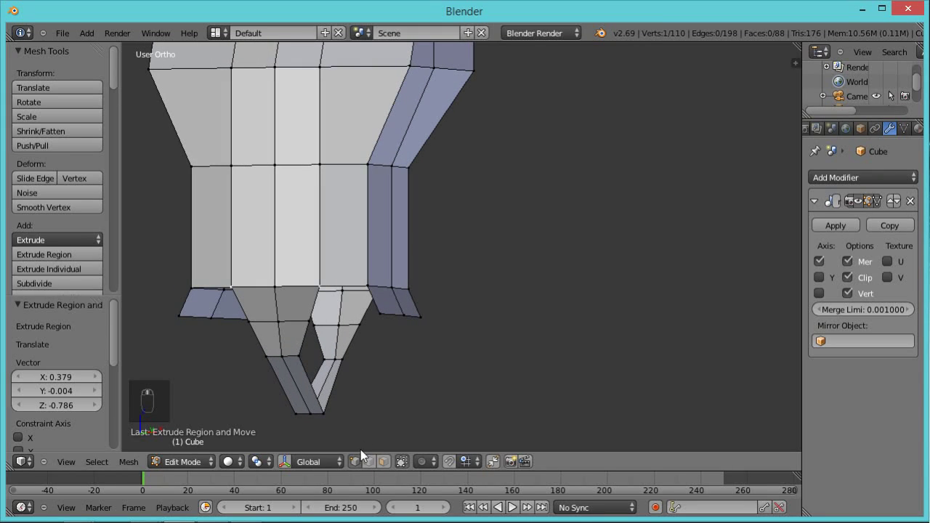
right_click(372, 287, "shift")
right_click(379, 315, "shift")
right_click(312, 320, "shift")
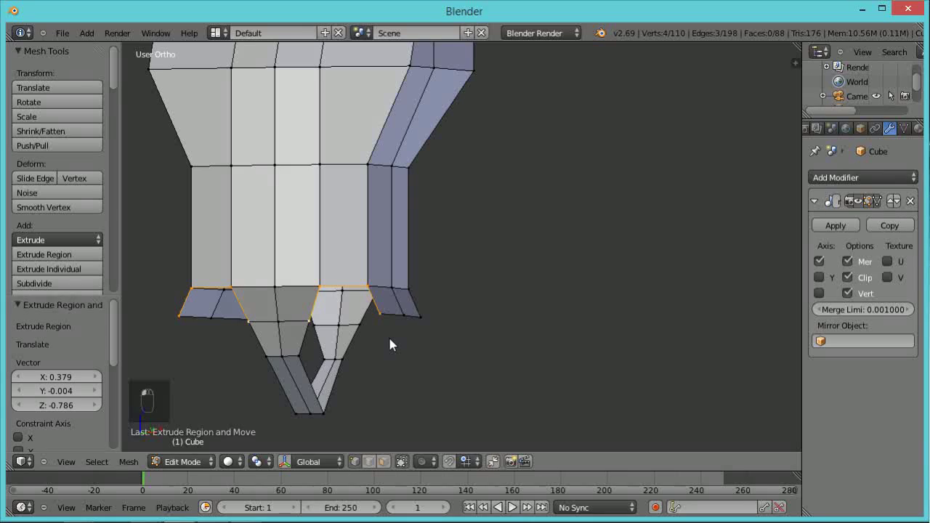
key("f")
Fill the matching rear gap between the side flap and the crotch section with a face from its four corner vertices.
middle_click_drag(539, 315, 465, 287)
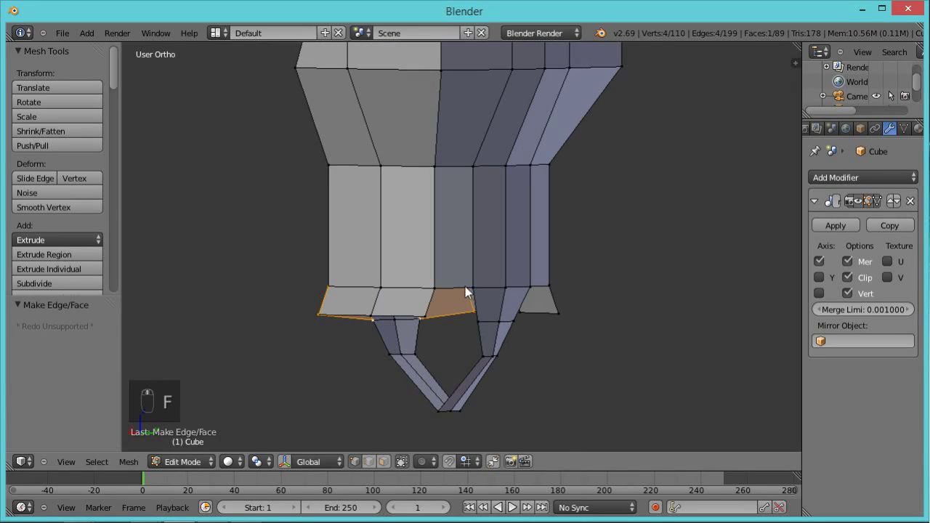
right_click(432, 290)
right_click(475, 289, "shift")
right_click(479, 320, "shift")
right_click(425, 315, "shift")
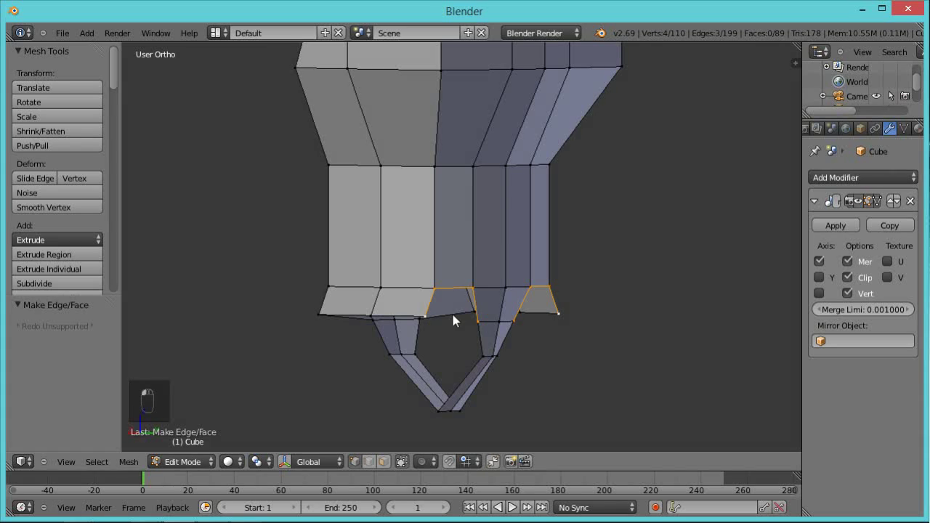
key("f")
In face selection mode, select the six side faces of the torso above the hip flap and scale them to about 0.6 along Y.
middle_click_drag(361, 347, 377, 316)
scroll(532, 239, "down", 4)
scroll(530, 291, "up", 3)
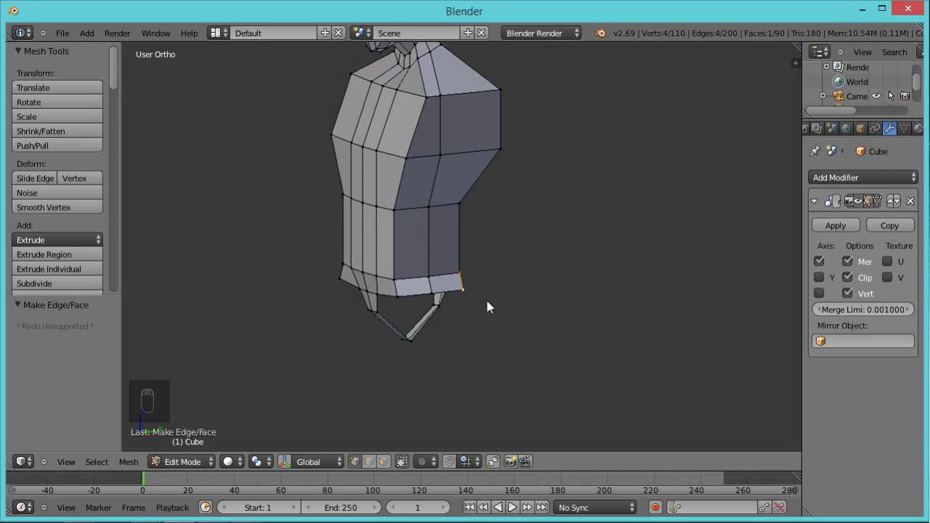
left_click(383, 461)
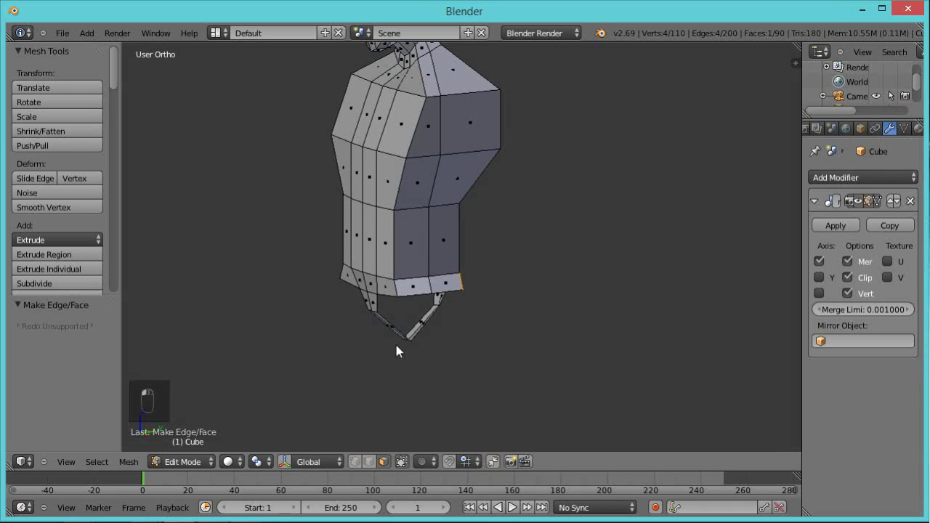
right_click(432, 132)
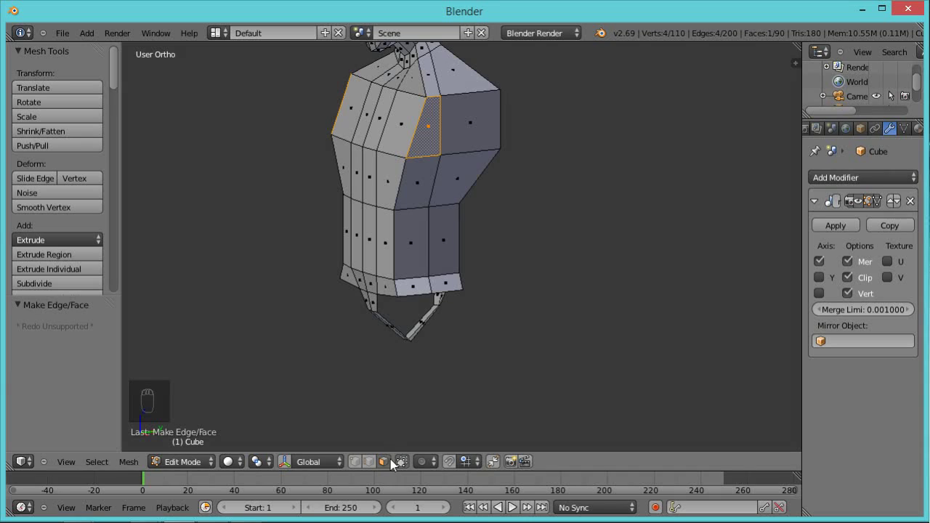
left_click(473, 122, "shift")
left_click(423, 182, "shift")
left_click(461, 178, "shift")
left_click(418, 242, "shift")
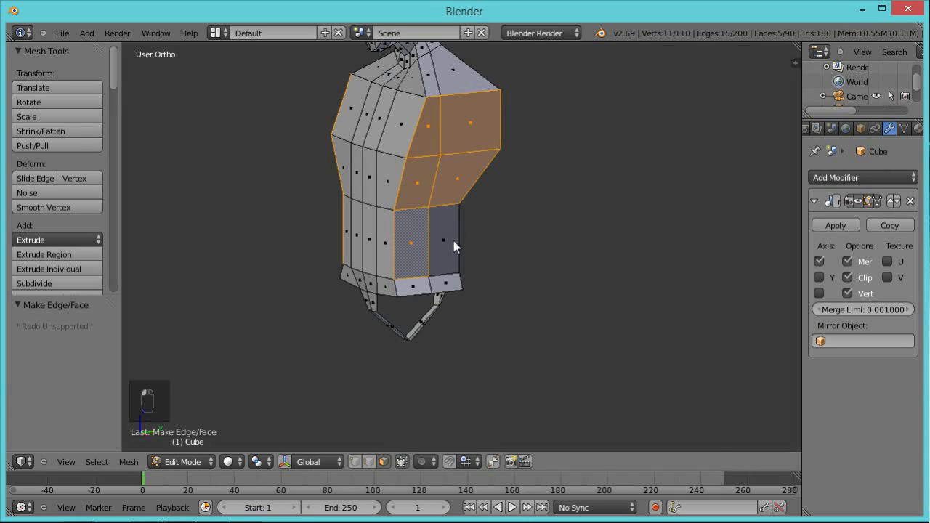
right_click(453, 241, "shift")
key("s")
key("y")
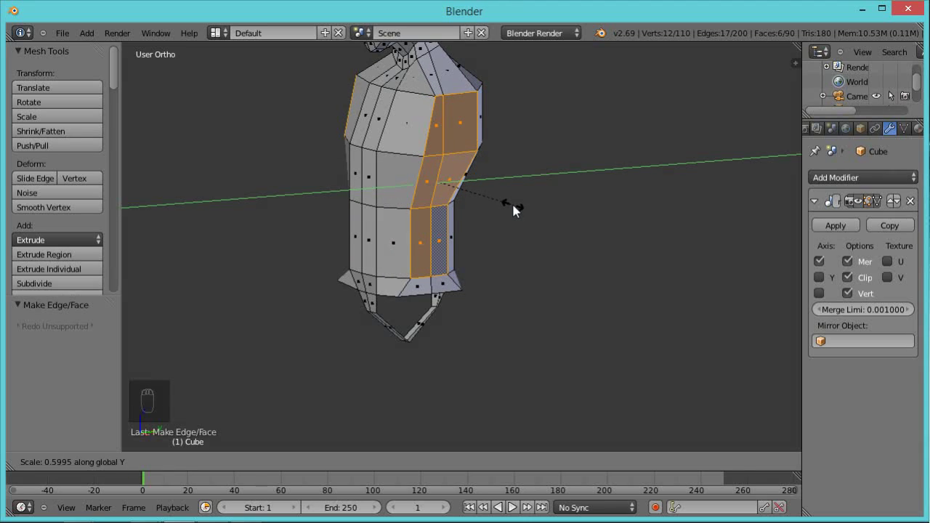
left_click(511, 202)
In vertex selection mode, select the middle vertex on the hip flap's lower edge, show the manipulator, and move it about 0.46 outward along X.
middle_click_drag(548, 359, 479, 247)
left_click(356, 463)
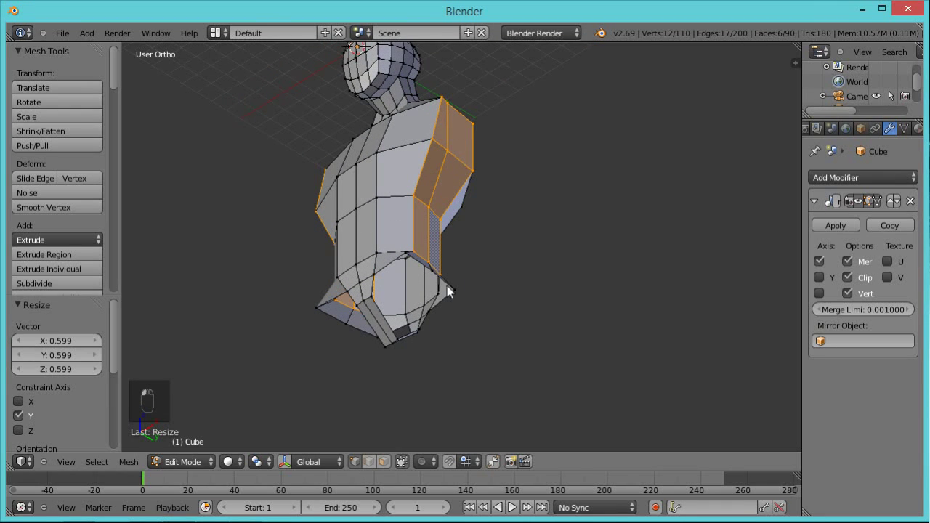
right_click(432, 268)
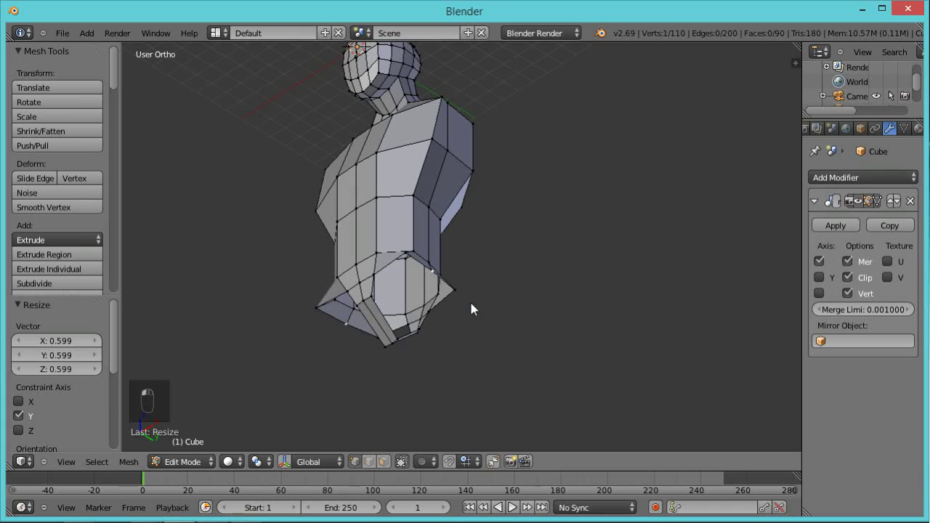
key("ctrl+space")
left_click_drag(469, 252, 483, 244)
middle_click_drag(526, 182, 395, 313)
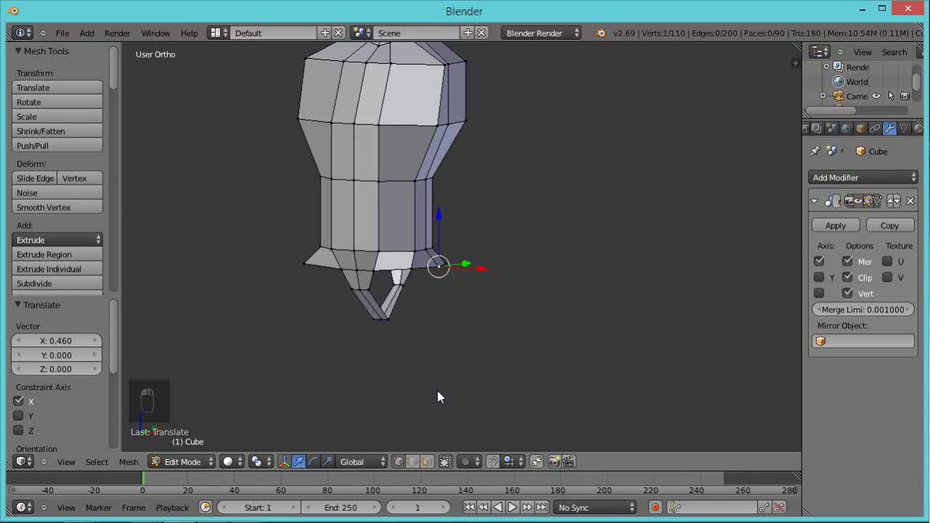
Select the open edge loop around the leg hole and extrude it about 1.19 outward along X and 1.8 down along Z.
key("a")
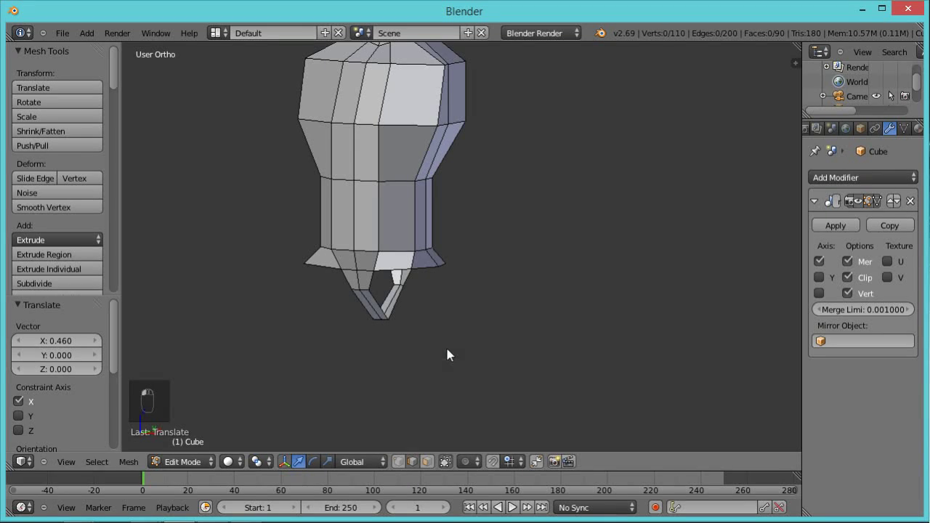
middle_click_drag(474, 367, 419, 329)
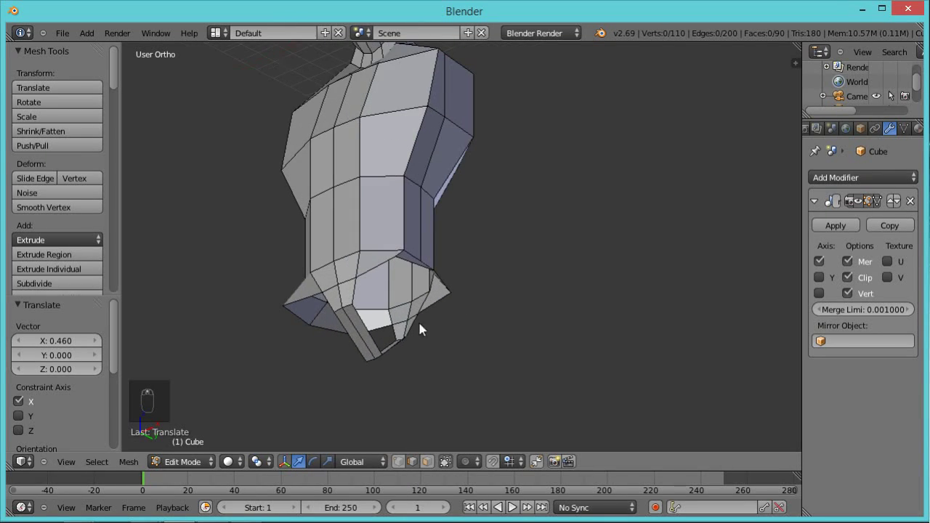
right_click(365, 330, "alt")
middle_click_drag(515, 266, 616, 369)
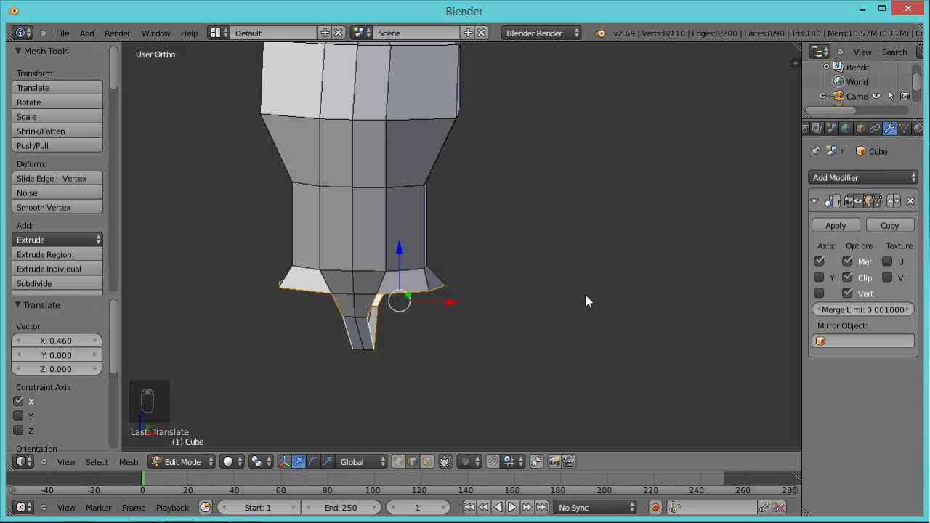
key("e")
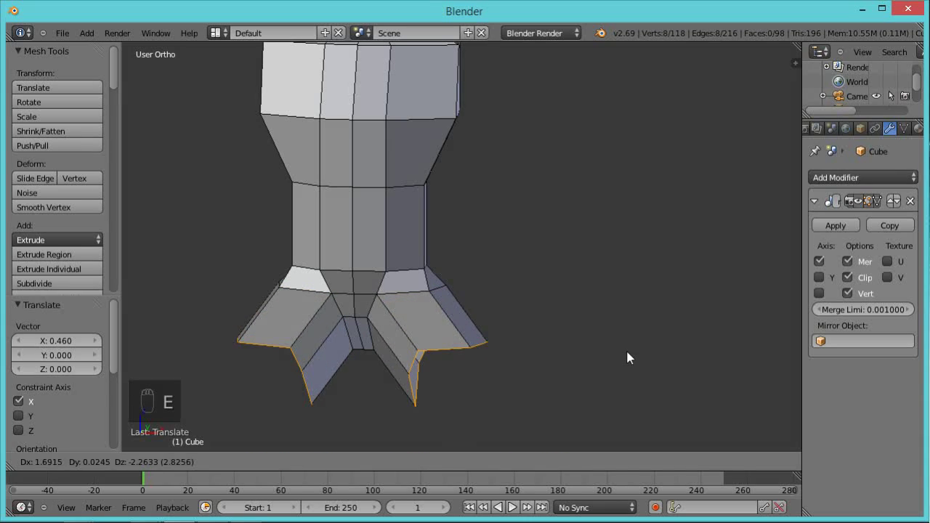
left_click(613, 336)
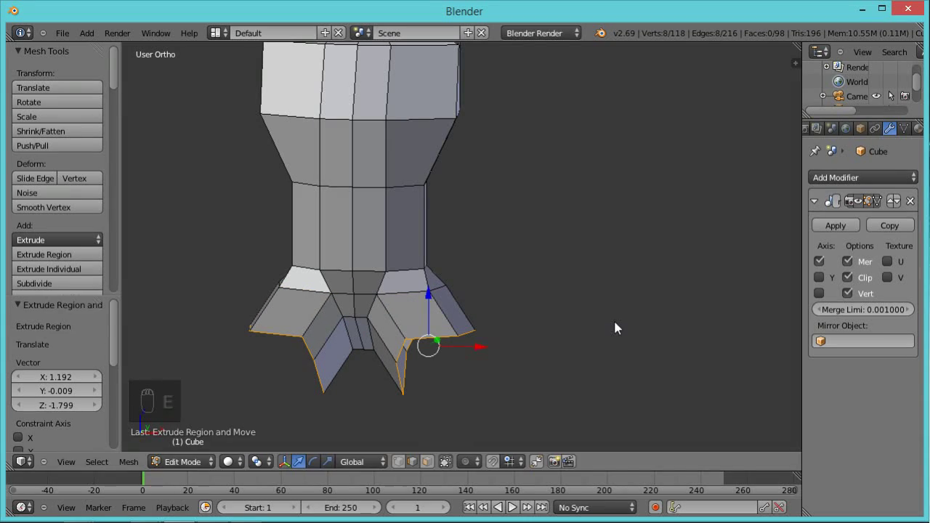
Smooth the vertices of the extruded leg opening twice.
key("w")
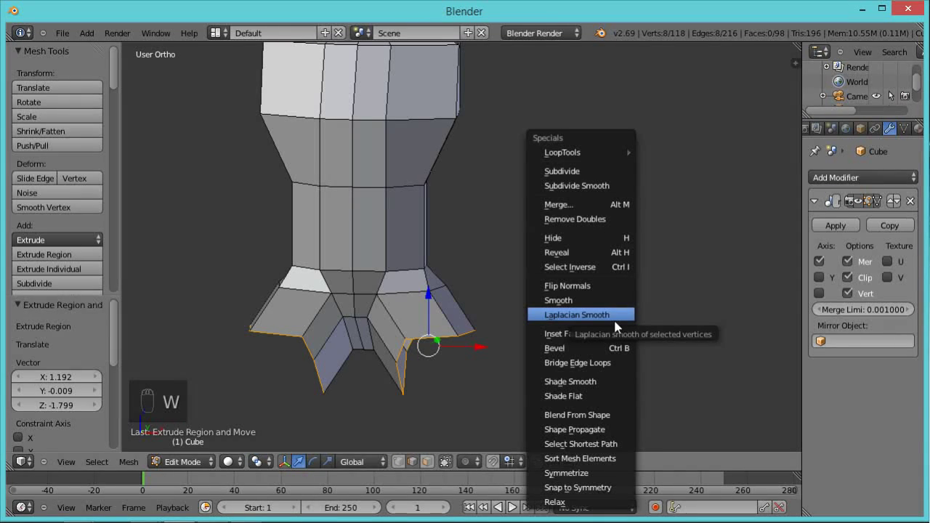
left_click(606, 302)
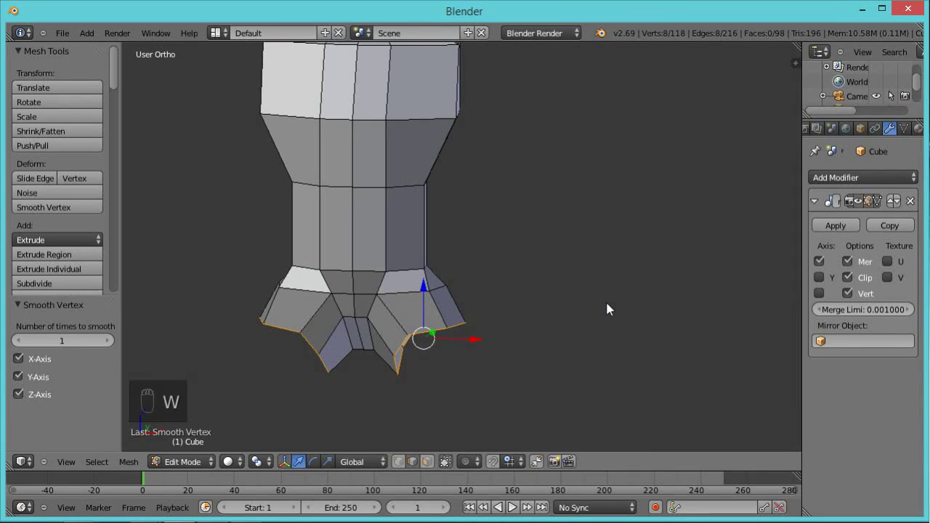
key("w")
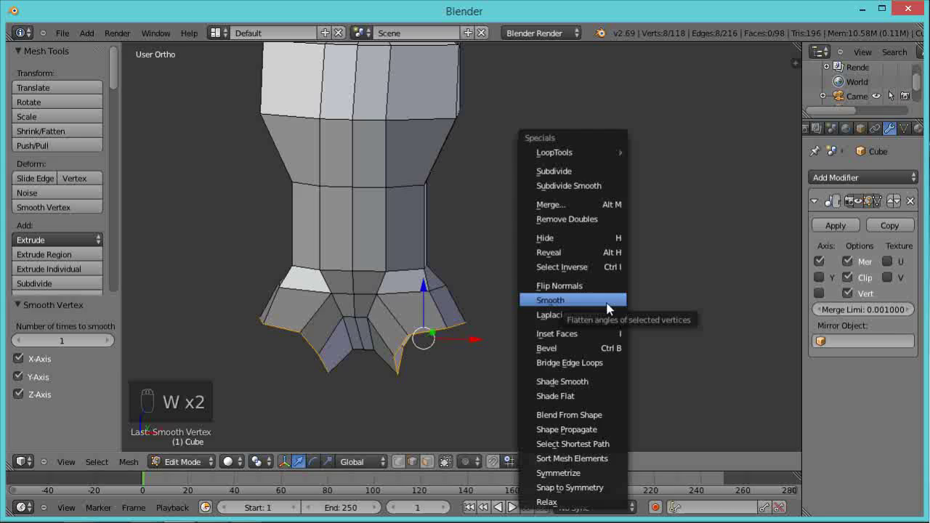
left_click(608, 302)
Extrude the leg opening about 2.1 down and 0.65 outward, and shift the new edge about 0.25 along Y.
scroll(530, 345, "down", 2)
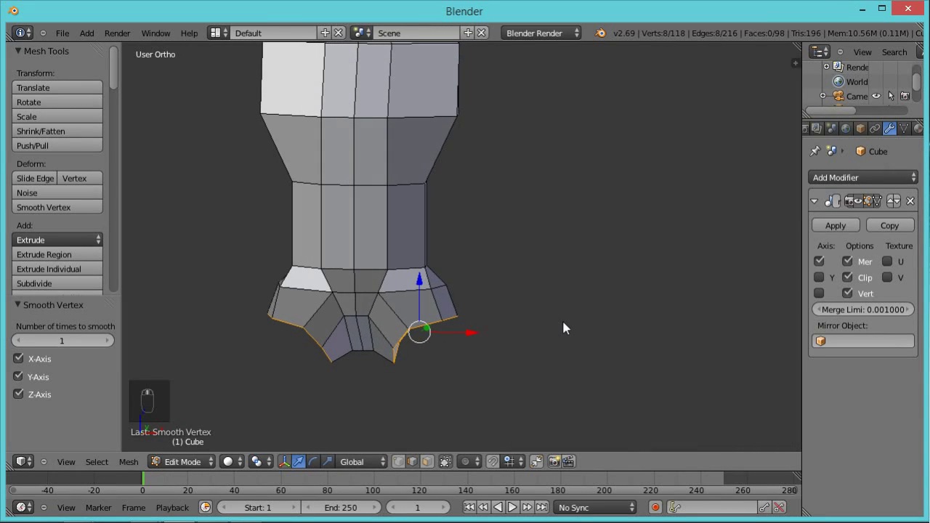
middle_click_drag(575, 350, 563, 277, "shift")
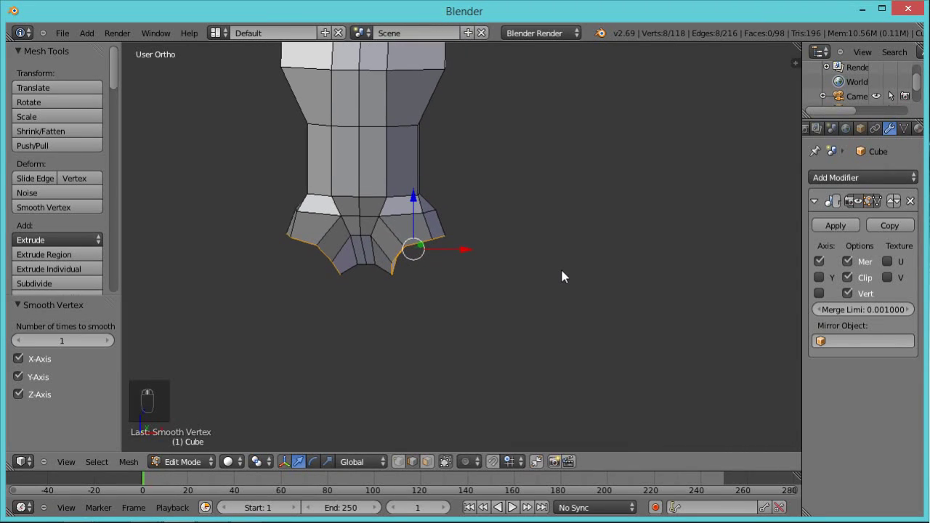
key("e")
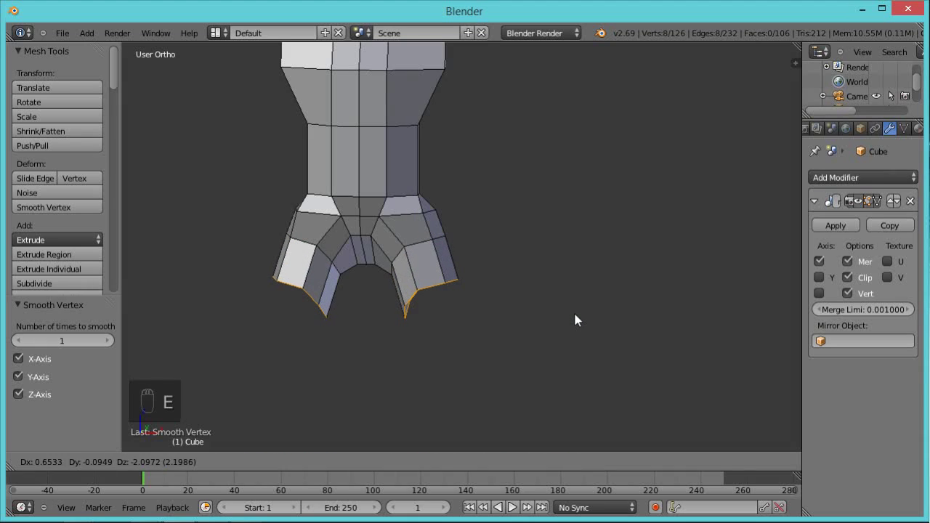
left_click(574, 318)
middle_click_drag(571, 355, 406, 365)
left_click_drag(478, 295, 503, 292)
middle_click_drag(427, 387, 658, 339)
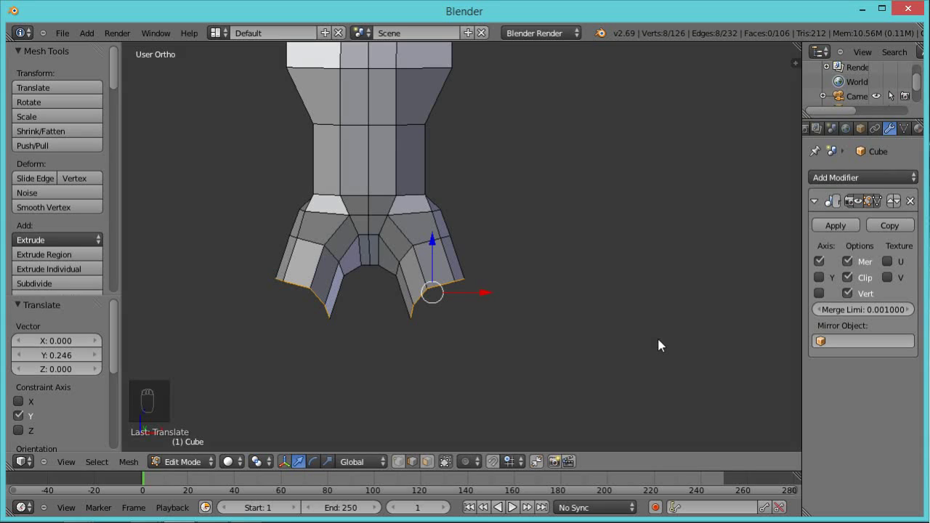
Extrude the next thigh section about 2.8 down along Z and narrow its open edge along Y.
key("e")
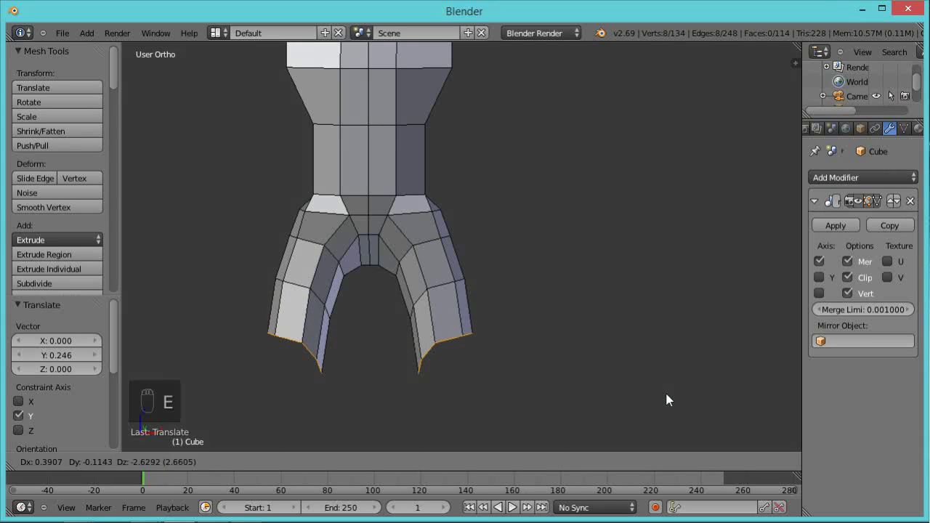
left_click(661, 394)
middle_click_drag(677, 357, 403, 416)
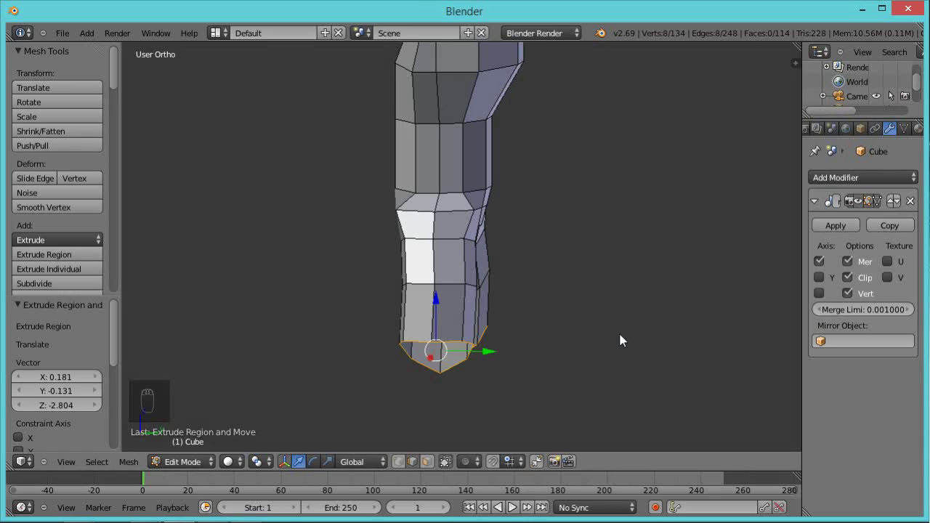
key("s")
key("y")
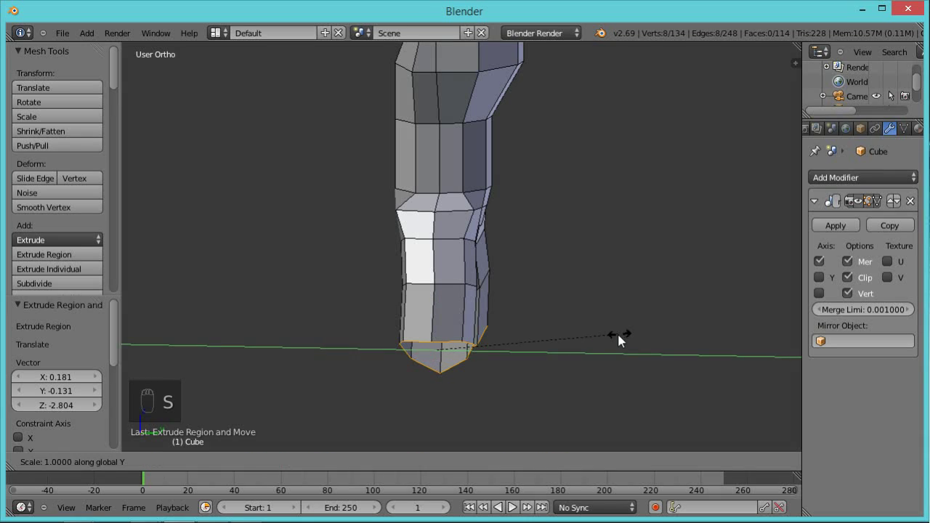
left_click(571, 340)
Nudge the open leg edge slightly along Y and about 0.035 inward along X.
left_click_drag(490, 348, 498, 349)
middle_click_drag(345, 356, 569, 332)
left_click_drag(499, 350, 500, 354)
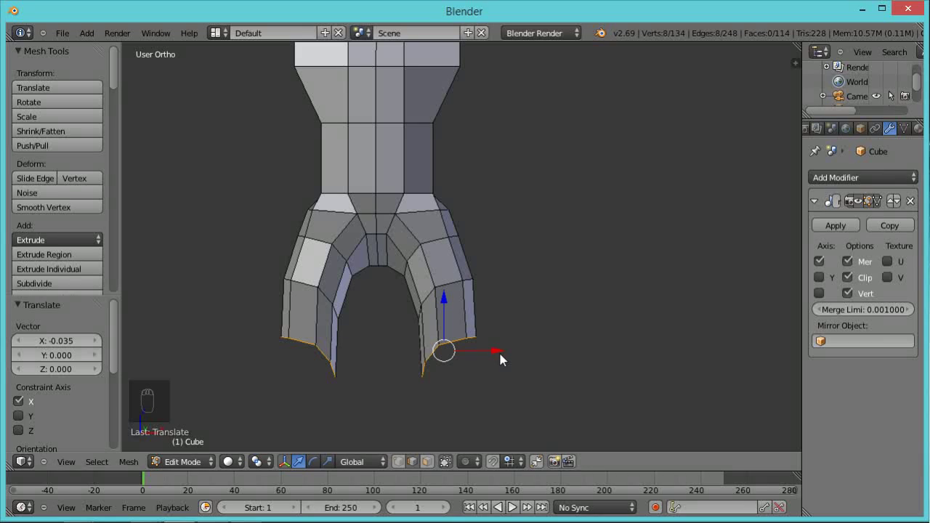
key("s")
key("z")
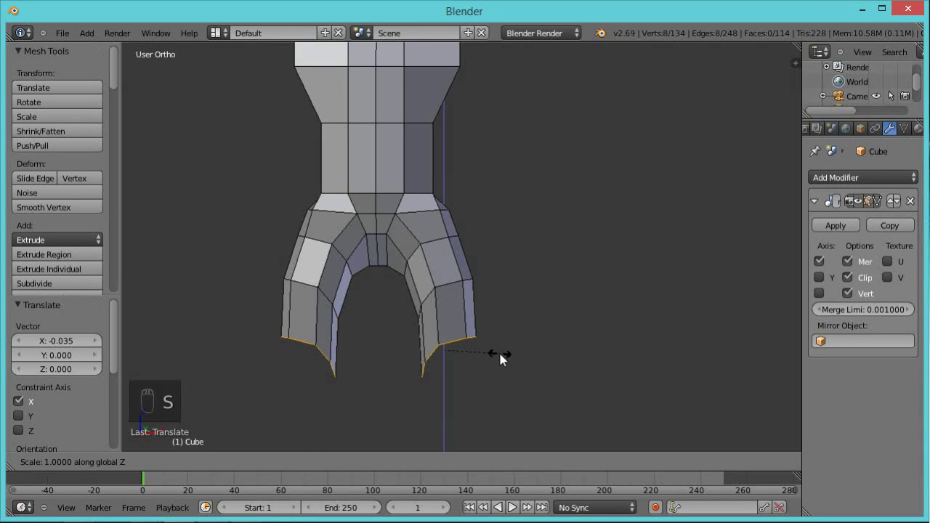
right_click(499, 350)
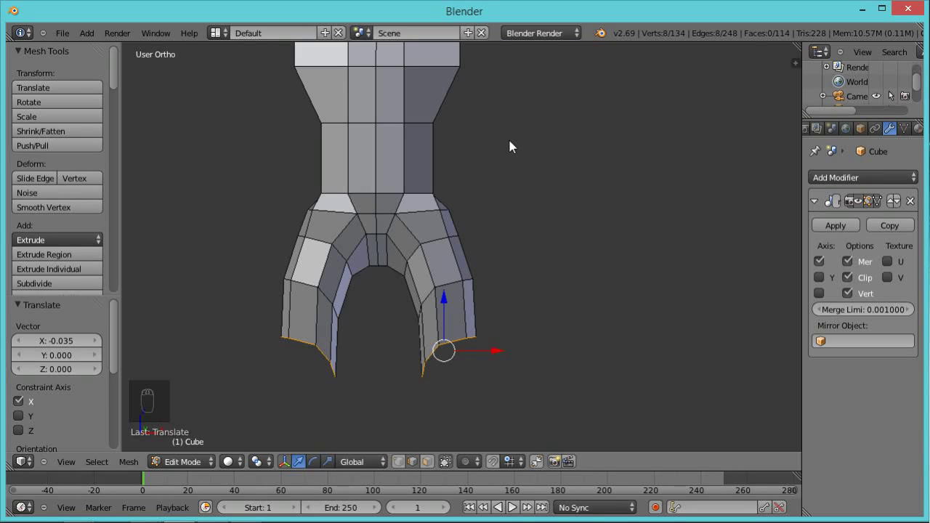
Flatten the leg's open edge loop by scaling it to 0 along Z.
key("s")
type("z")
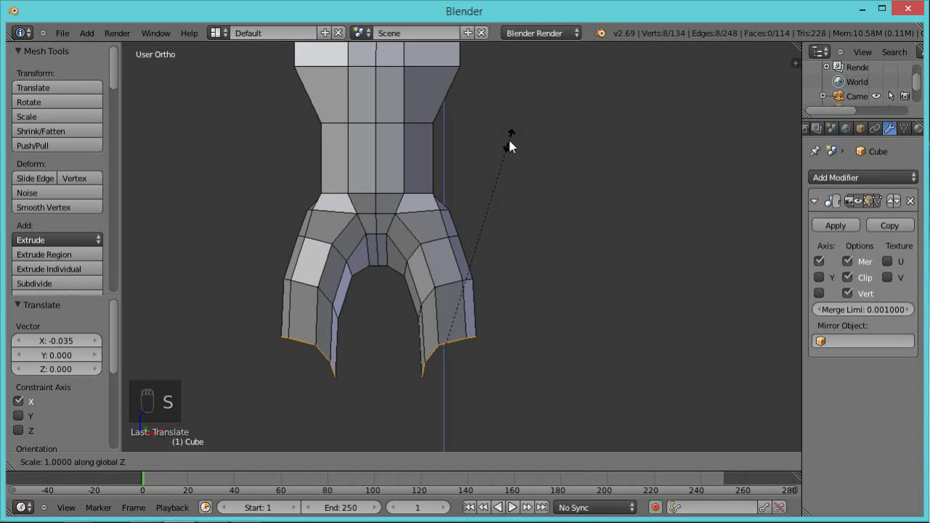
type("0")
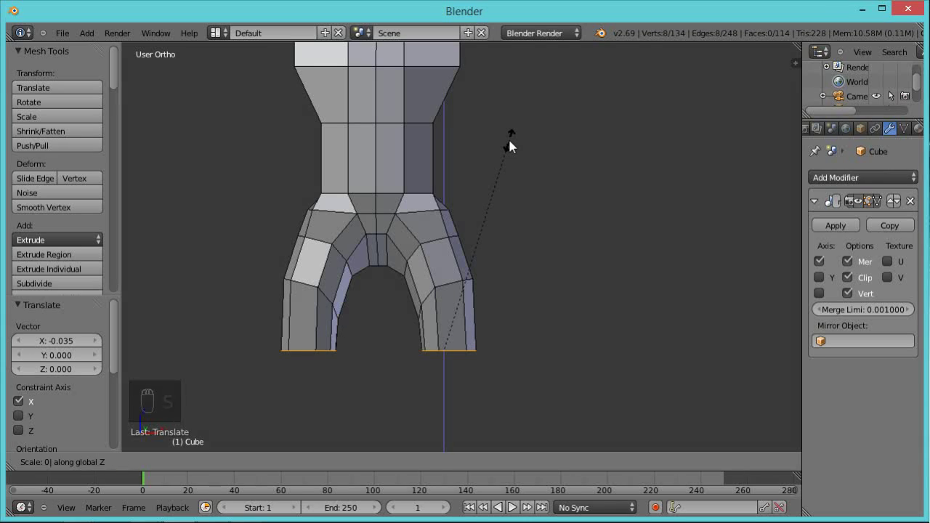
left_click(508, 146)
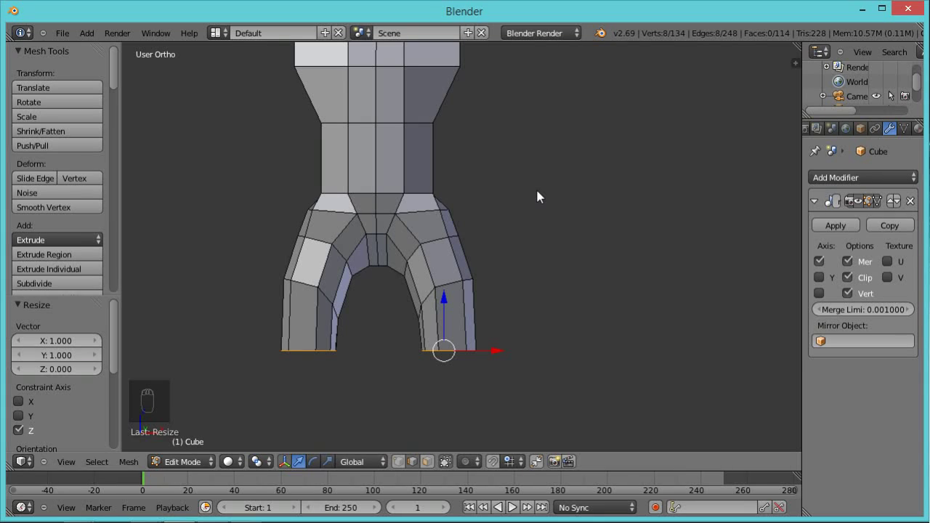
Extrude the leg about 2.49 straight down along Z and scale its open edge to about 0.74 along X.
mouse_move(596, 269)
middle_mouse_down()
mouse_move(509, 279)
mouse_move(573, 305)
mouse_move(577, 325)
middle_mouse_up()
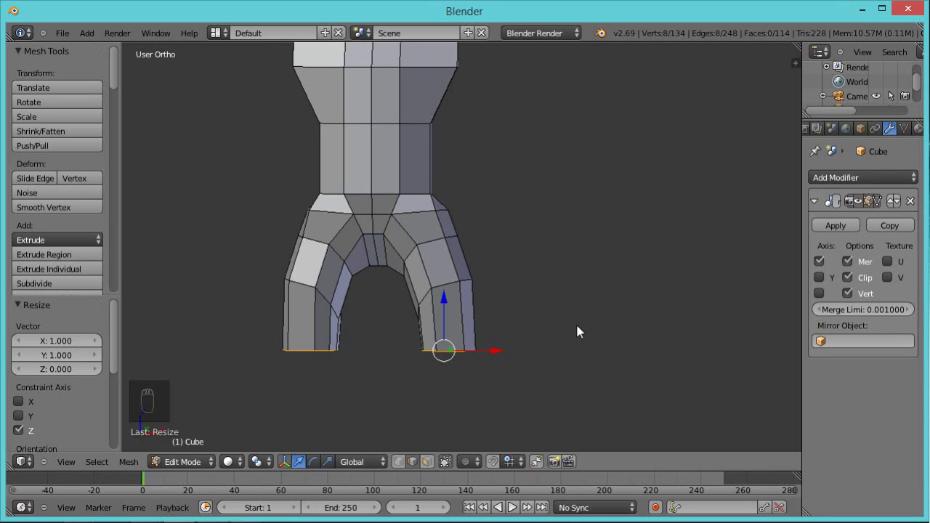
key("e")
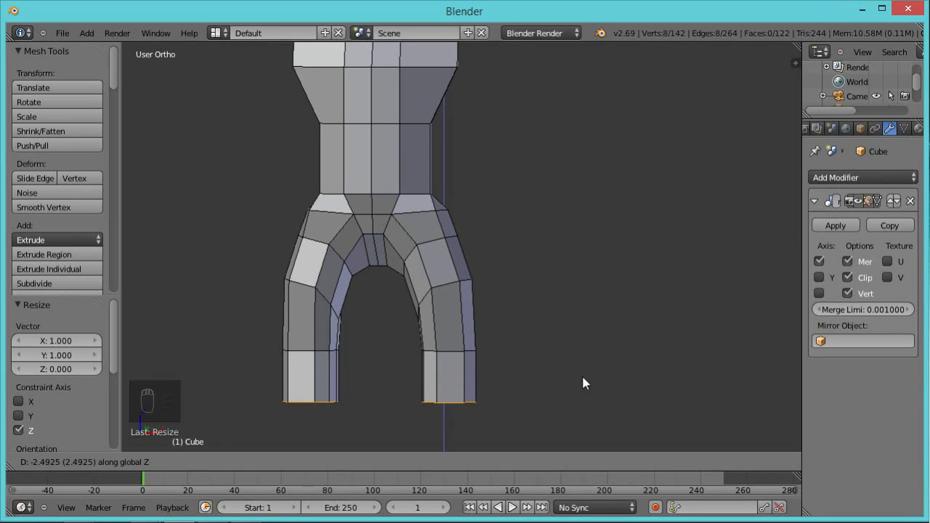
left_click(582, 383)
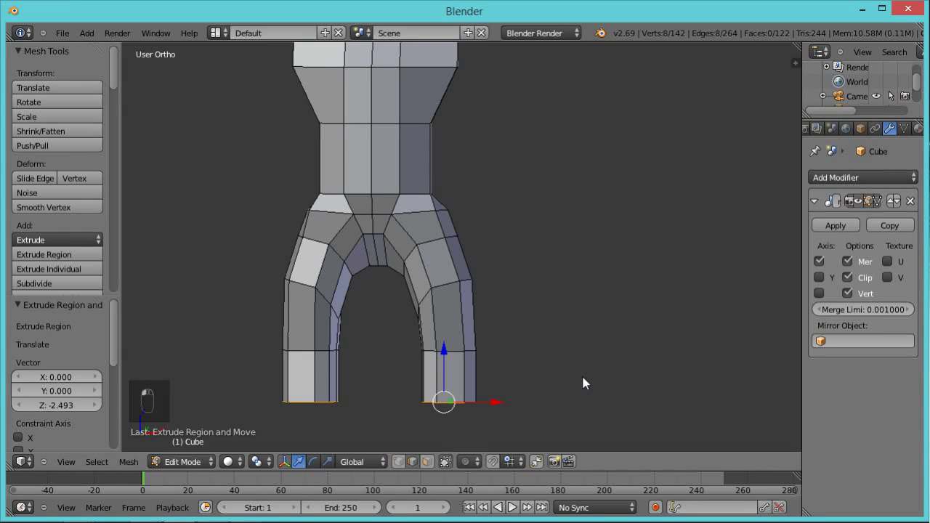
key("s")
key("x")
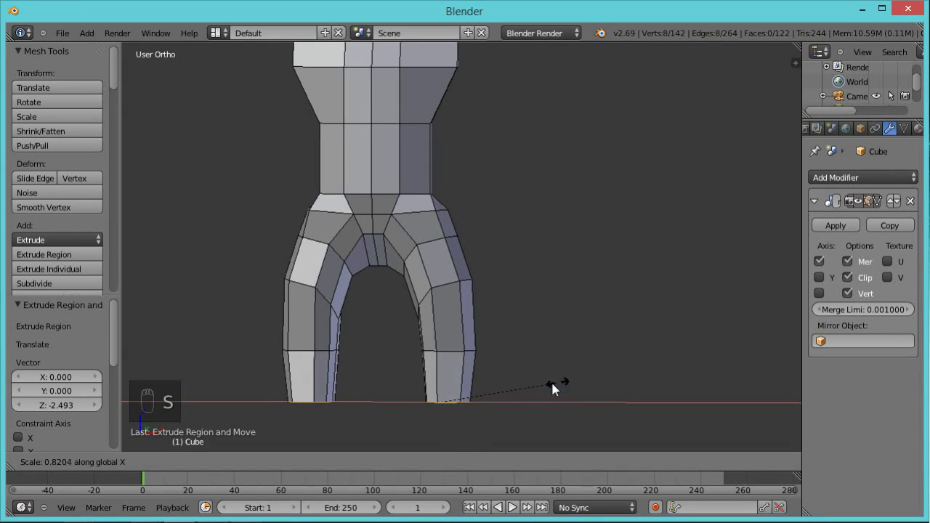
left_click(546, 380)
middle_click_drag(624, 337, 328, 386)
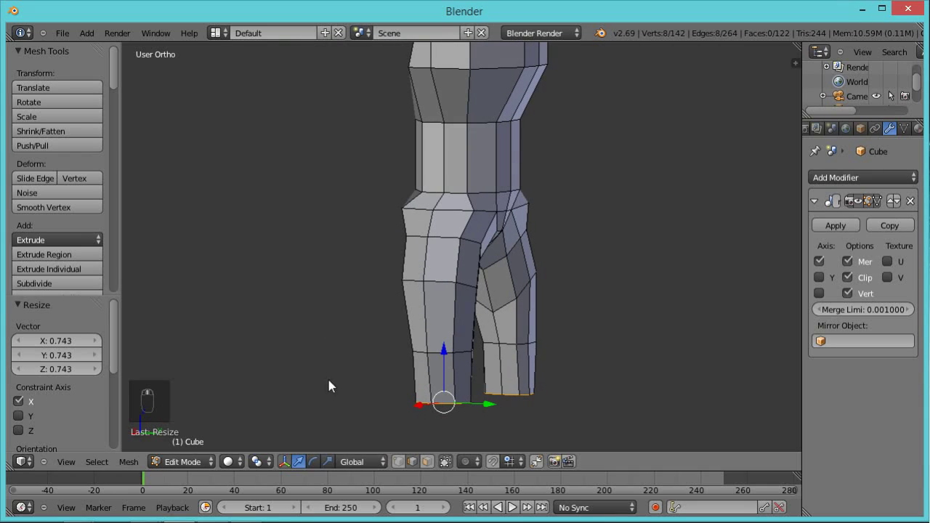
key("s")
key("y")
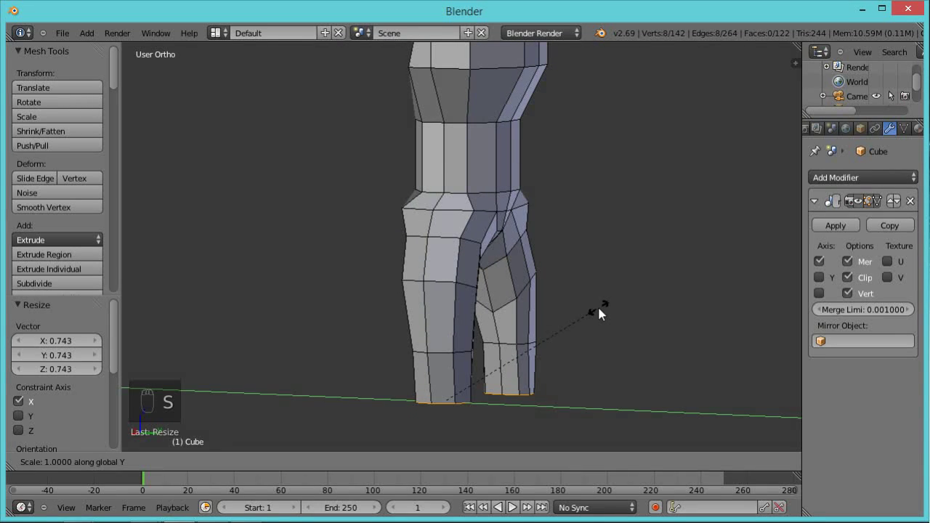
right_click(558, 322)
Move the leg's lower edge loop about 0.43 along Y.
key("g")
key("y")
left_click(410, 389)
Extrude a short leg section about 1.5 down along Z and move its open edge about 0.59 along Y.
middle_click_drag(409, 394, 609, 318)
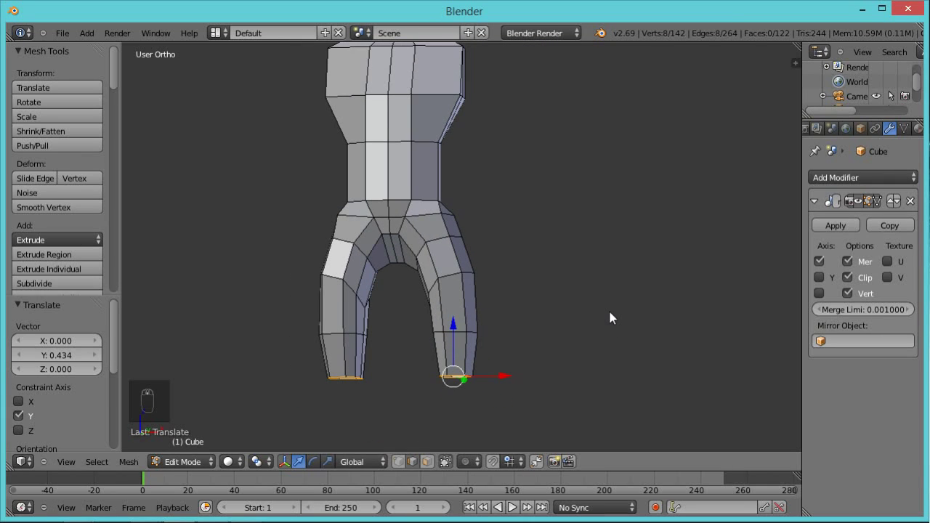
key("e")
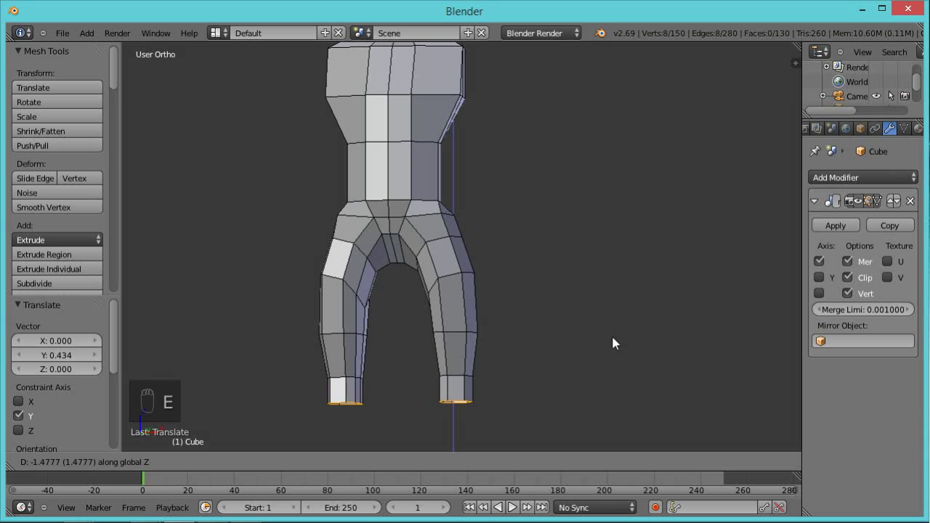
left_click(611, 333)
middle_click_drag(612, 333, 442, 353)
left_click_drag(509, 400, 520, 405)
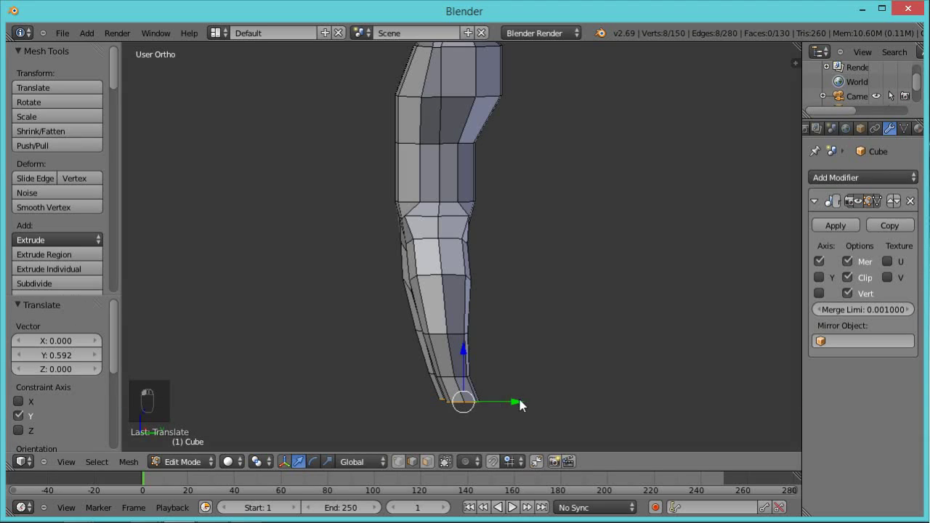
Extrude the lower leg about 2.29 down along Z and widen its open edge to about 2.16 along X.
middle_click_drag(455, 302, 552, 306)
scroll(552, 297, "down", 1)
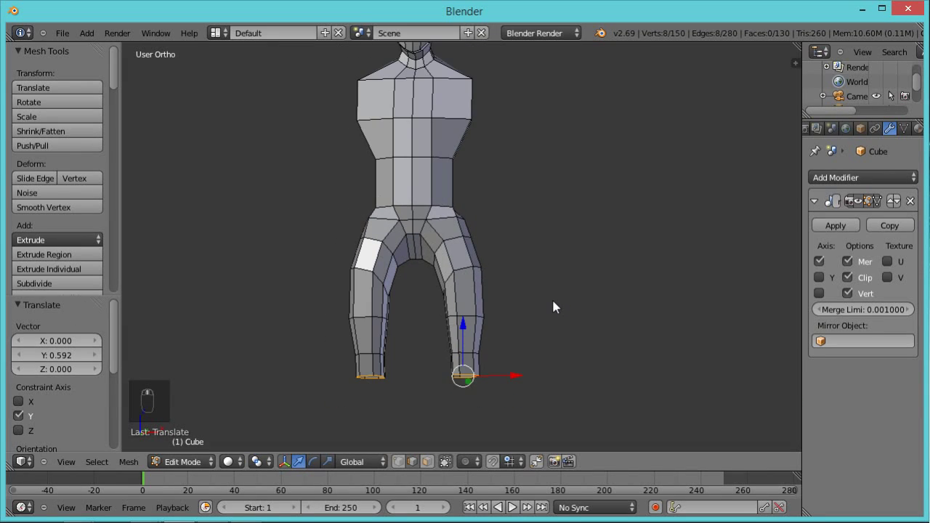
key("e")
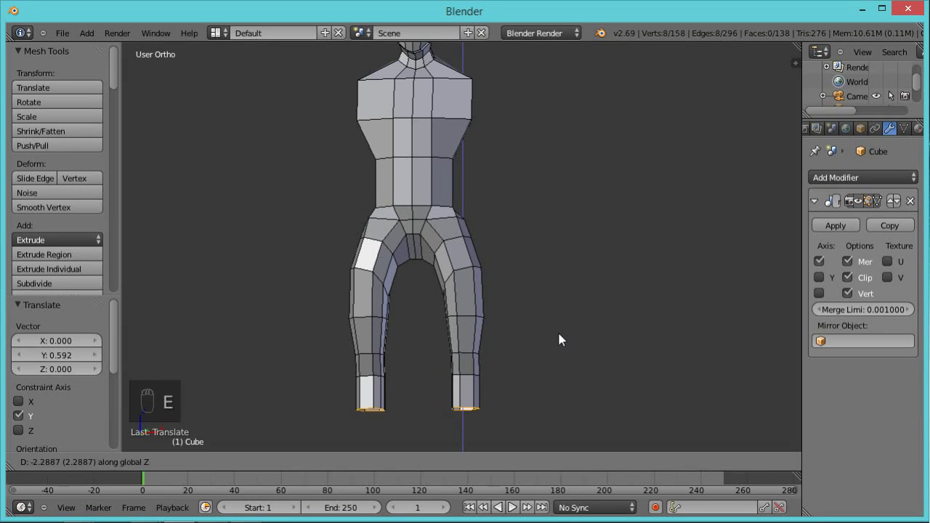
left_click(557, 334)
key("s")
key("x")
key("x")
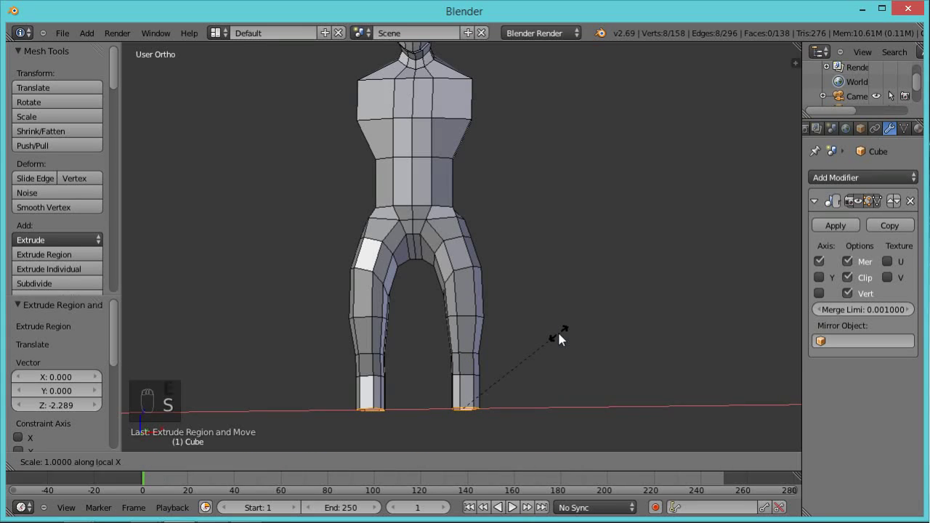
left_click(718, 347)
middle_click_drag(700, 347, 527, 354)
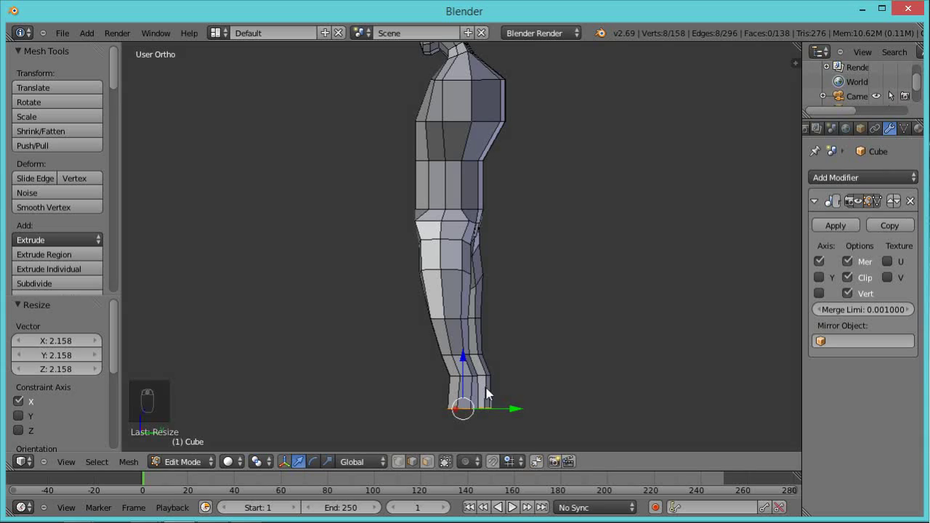
scroll(482, 393, "up", 1)
middle_click_drag(505, 407, 486, 247, "shift")
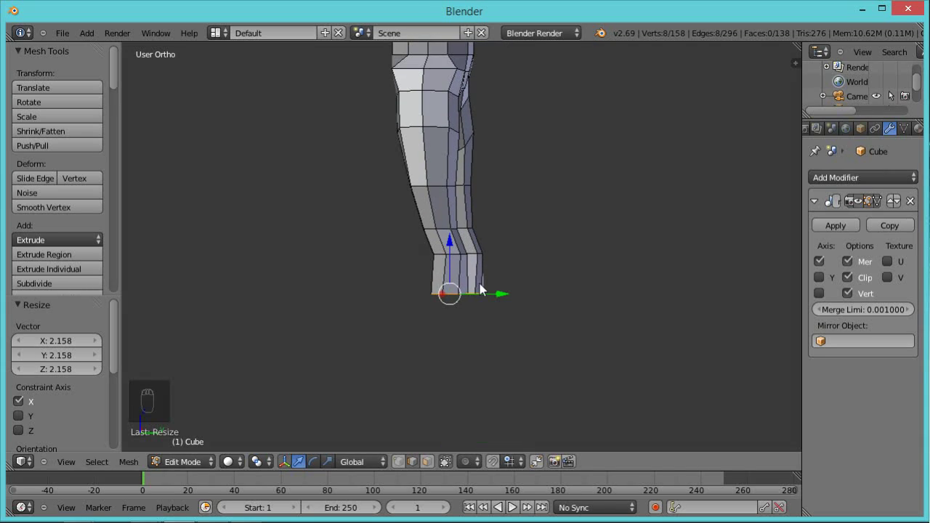
Scale the lower leg's open edge to about 2.27 along Y and move it about 1.07 along Y.
key("s")
key("y")
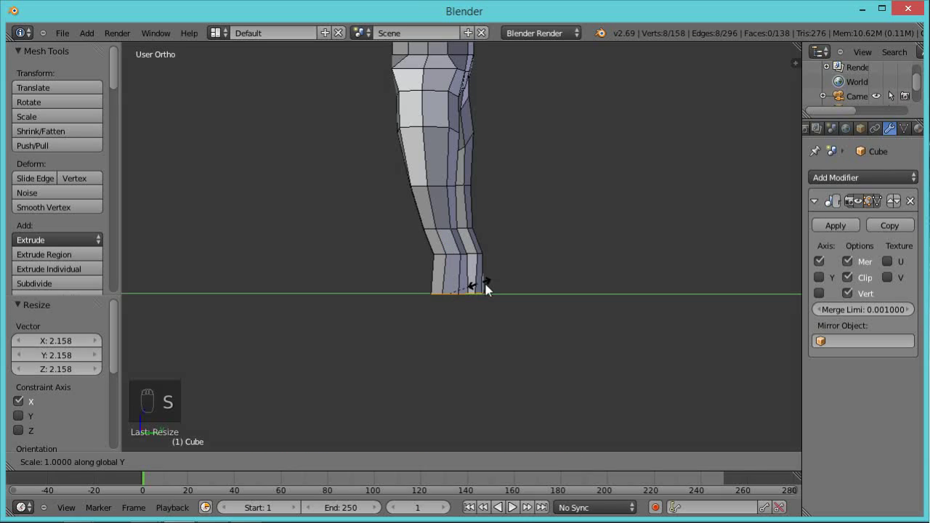
left_click(520, 289)
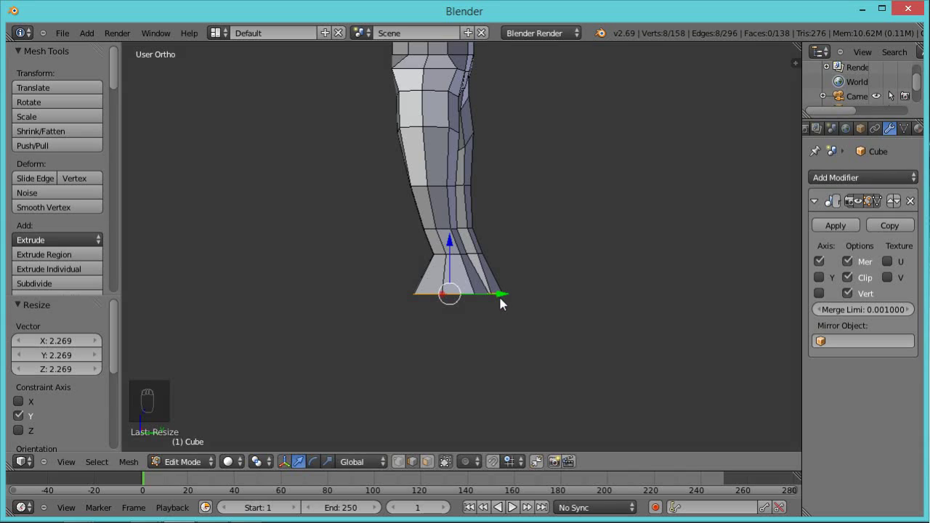
key("g")
key("y")
left_click(518, 297)
scroll(651, 322, "down", 3)
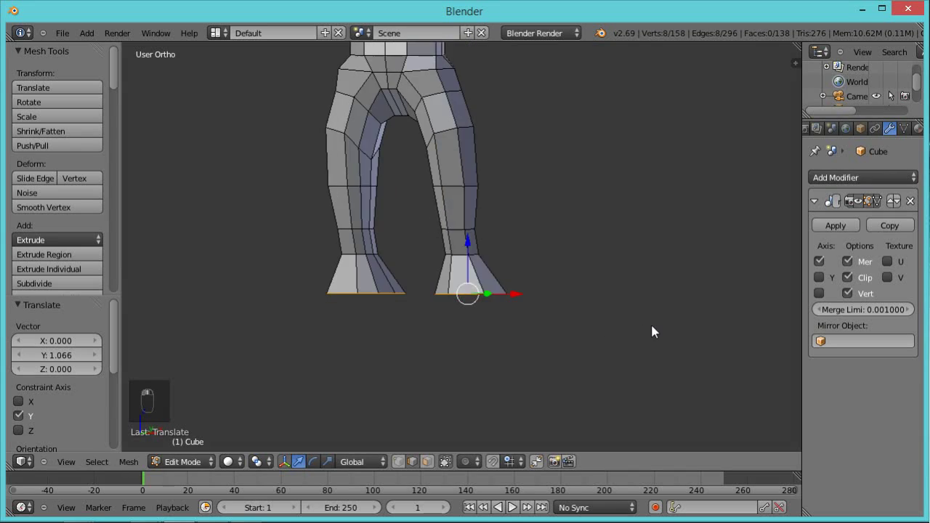
Extrude the calf about 2.45 down along Z and scale its open edge to about 0.69 along X and 0.71 along Y.
key("e")
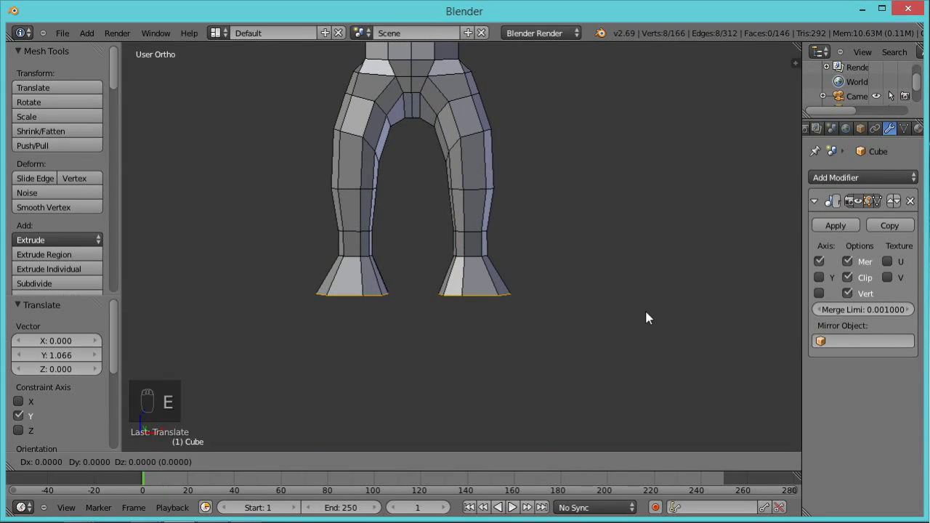
left_click(654, 350)
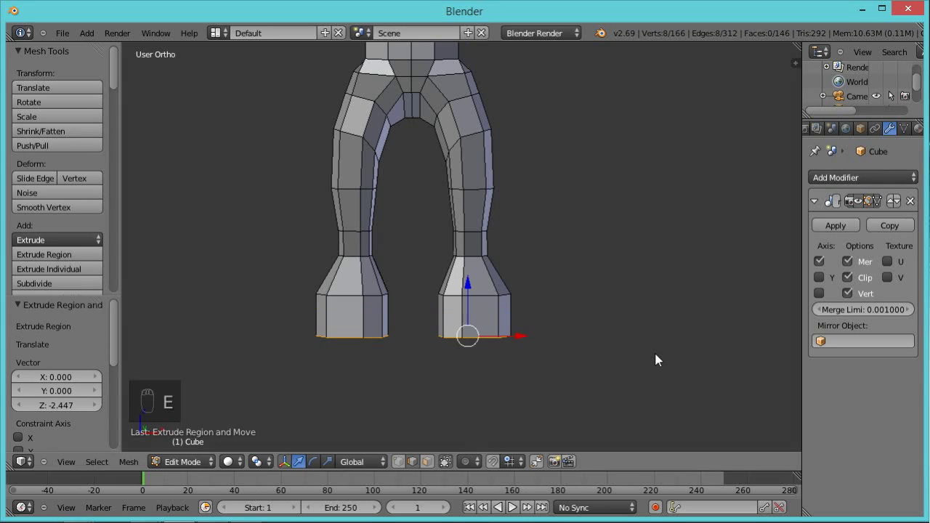
key("s")
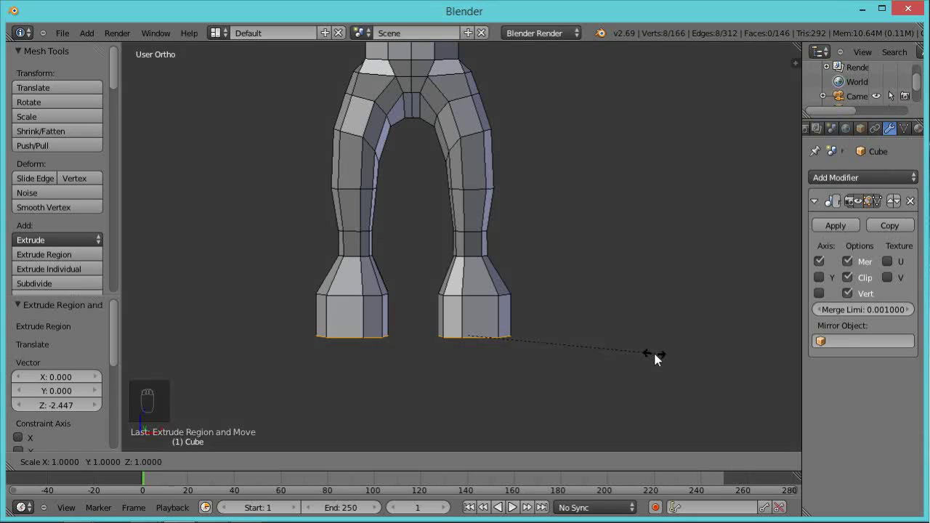
key("x")
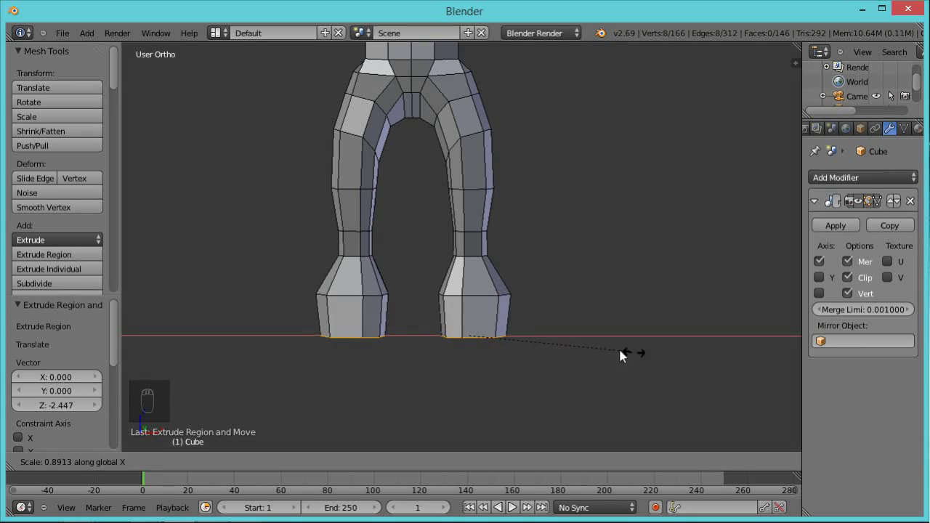
left_click(633, 330)
middle_click_drag(429, 381, 390, 371)
key("s")
key("y")
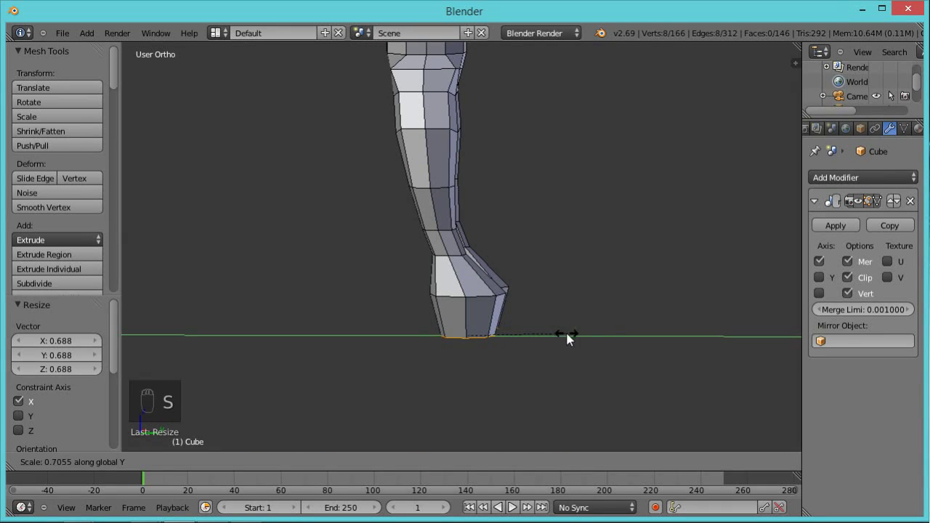
left_click(565, 330)
Extrude another calf section about 2.38 down along Z and narrow its open edge along X.
middle_click_drag(374, 388, 587, 349)
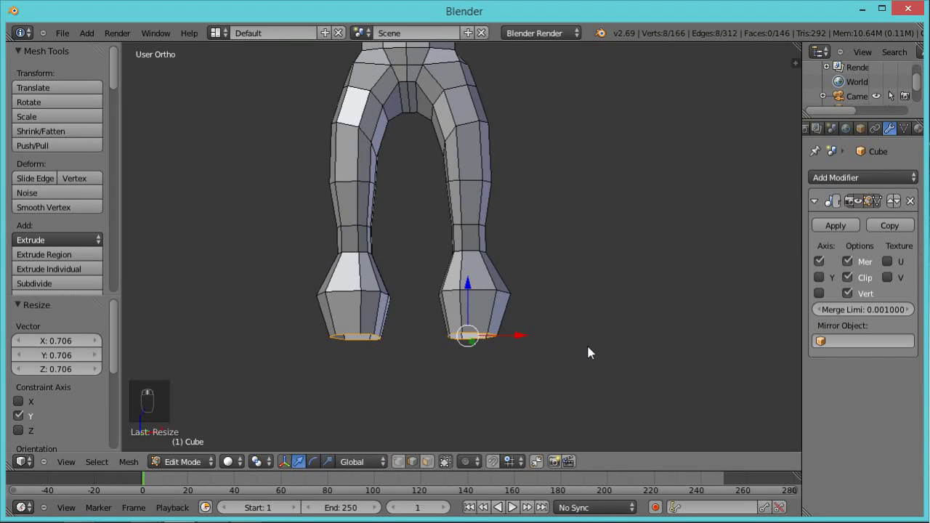
key("e")
key("z")
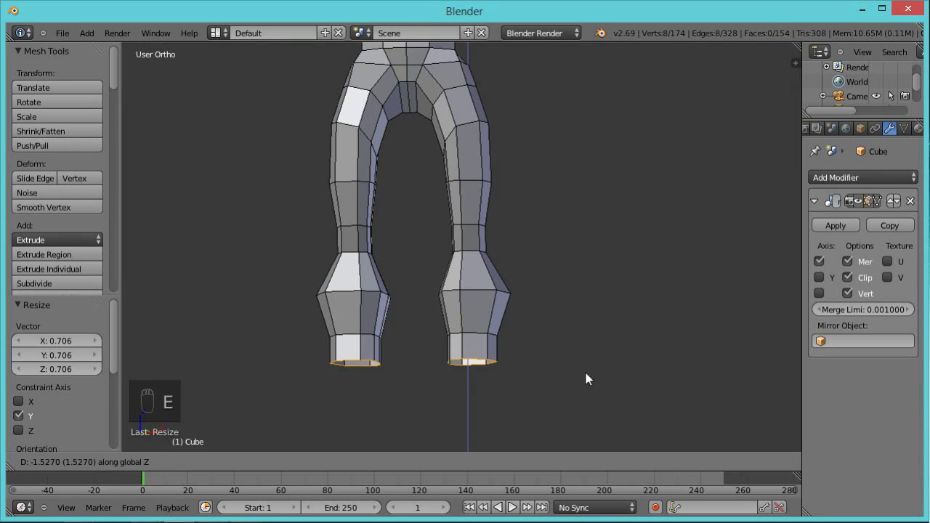
left_click(588, 387)
key("s")
key("x")
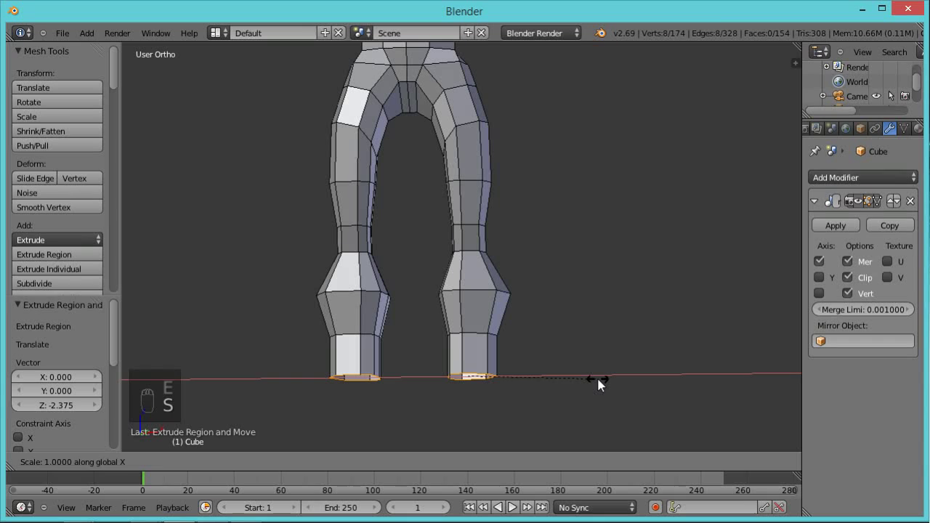
left_click(562, 382)
Scale the calf's open lower edge to about 0.73 along Y.
middle_click_drag(616, 353, 436, 372)
key("s")
key("y")
left_click(547, 335)
middle_click_drag(546, 335, 574, 353)
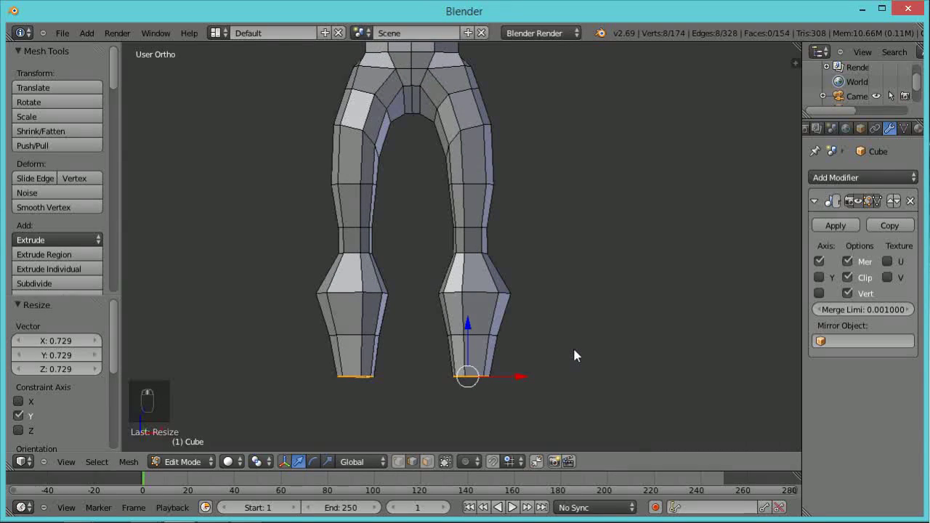
key("s")
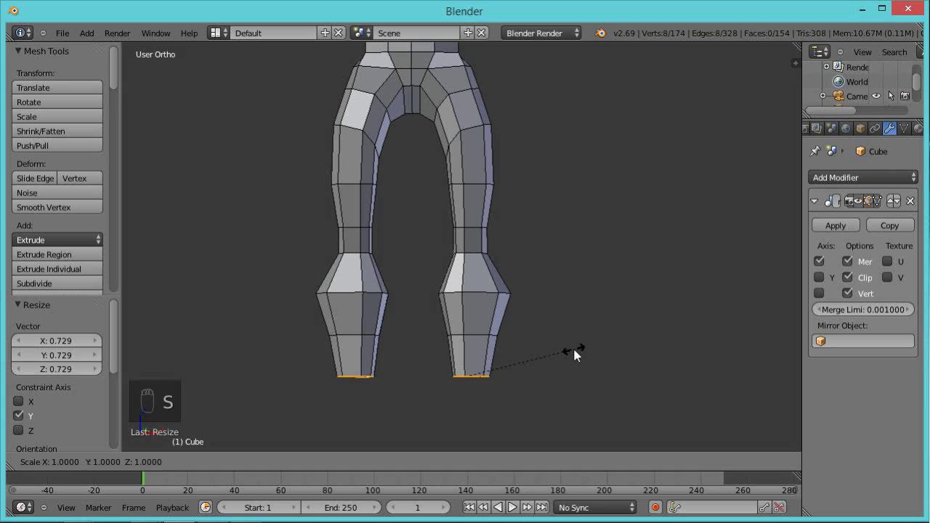
right_click(574, 349)
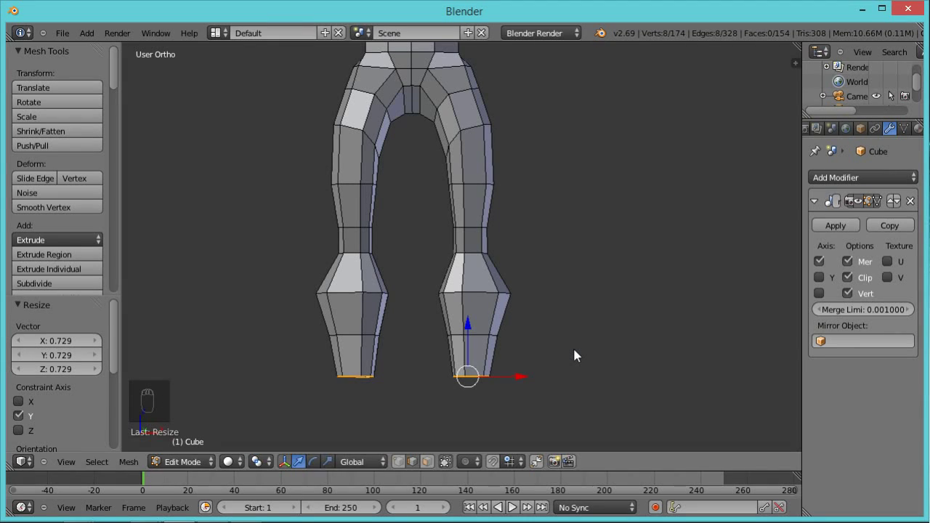
Extrude the ankle section about 2.53 down along Z and raise its open edge about 0.67.
key("e")
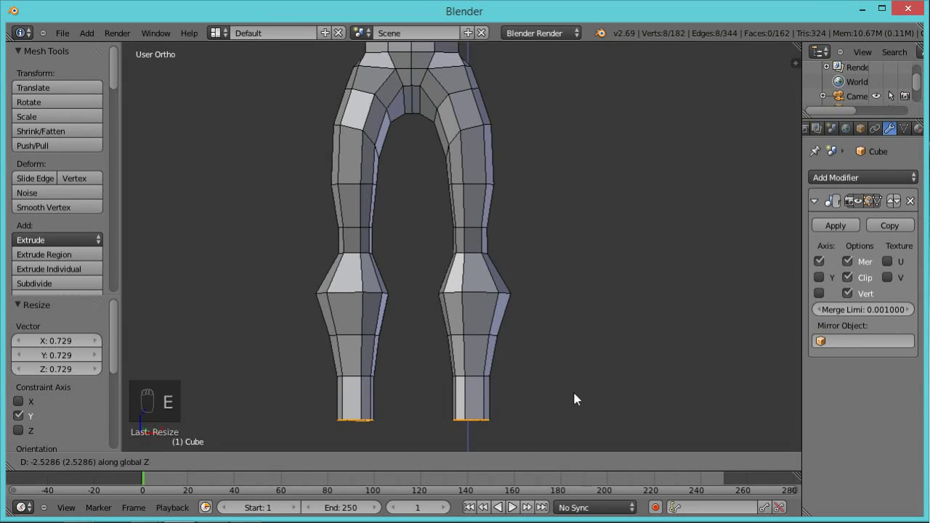
left_click(573, 392)
middle_click_drag(535, 363, 488, 387)
key("g")
key("z")
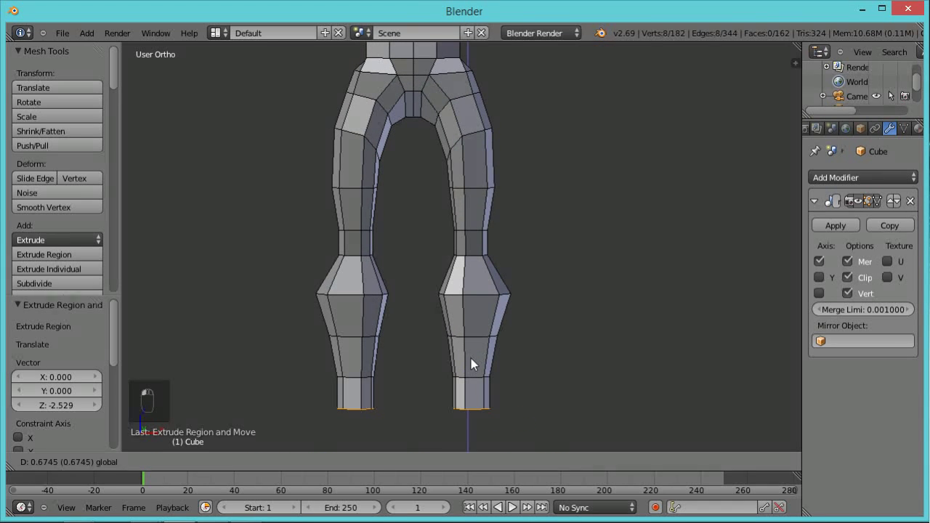
left_click(471, 358)
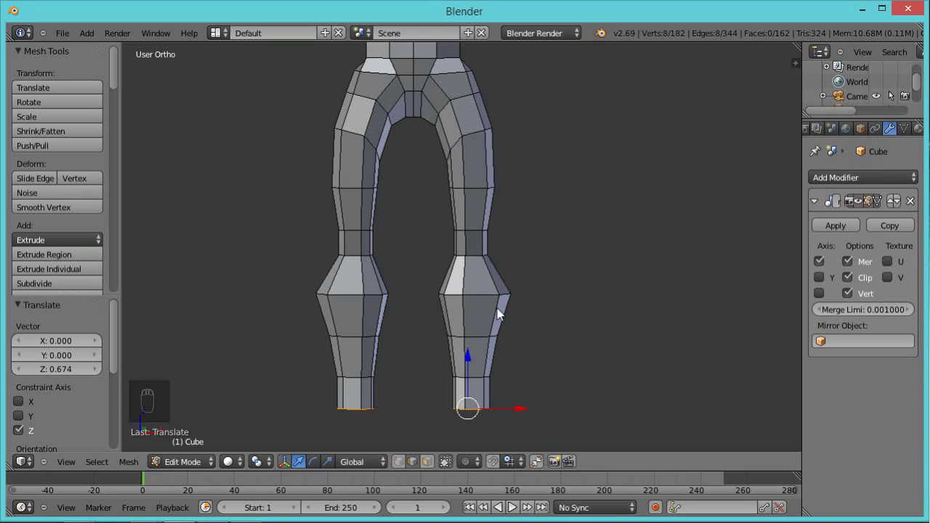
Extrude four short ankle sections down along Z, about 0.85, 0.97, 0.91 and 0.49 long.
scroll(553, 287, "down", 2)
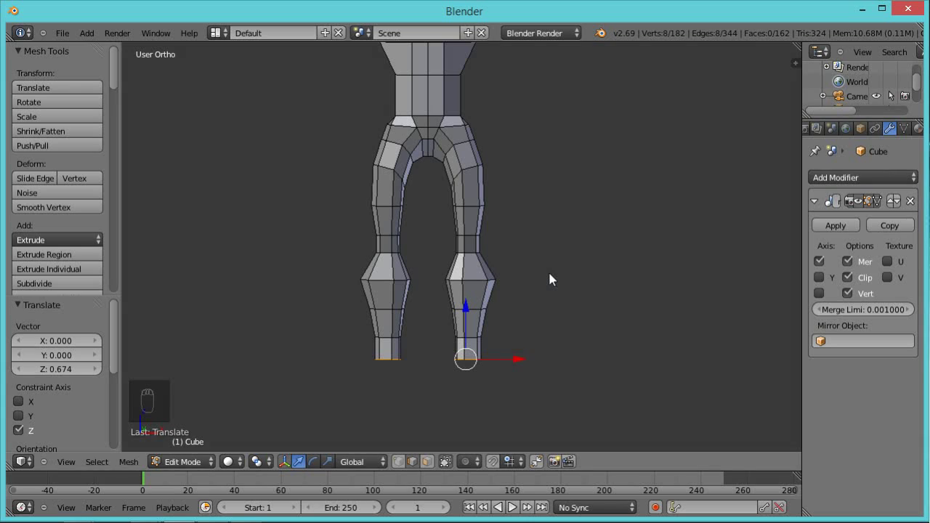
key("e")
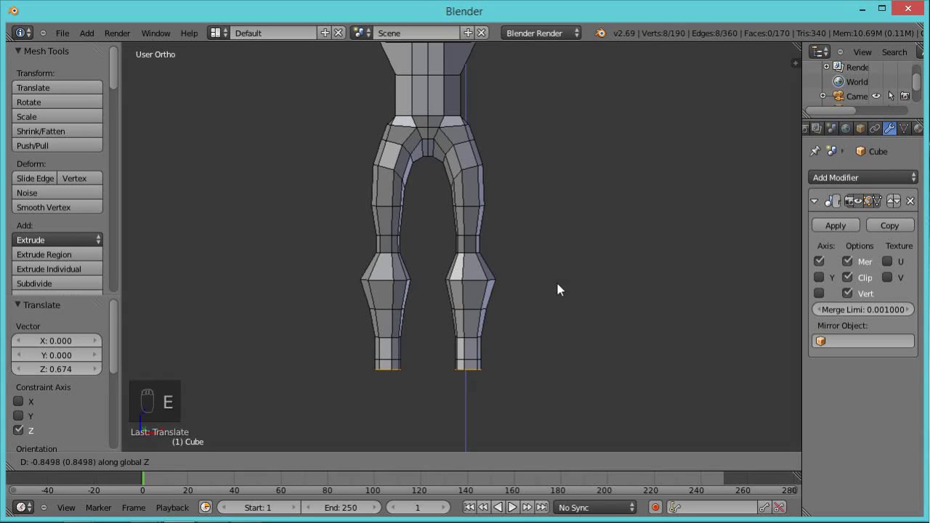
left_click(557, 289)
key("e")
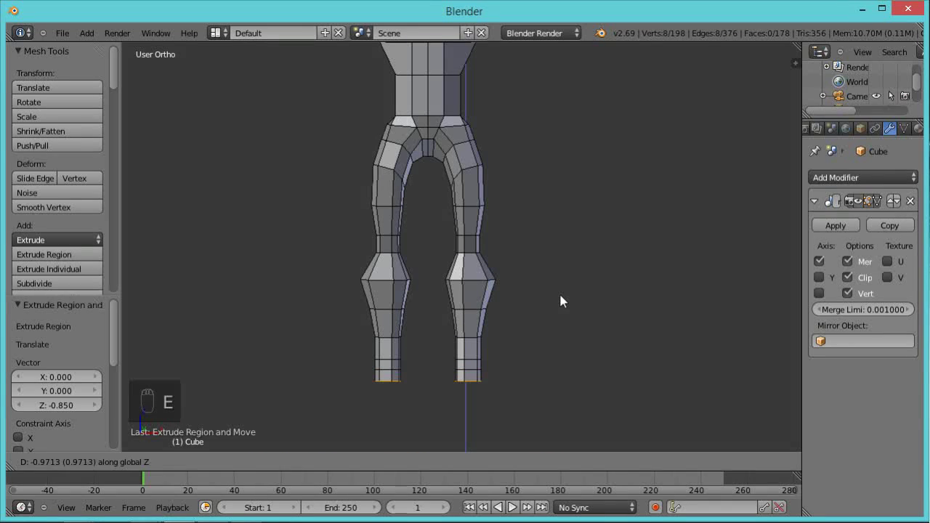
left_click(560, 295)
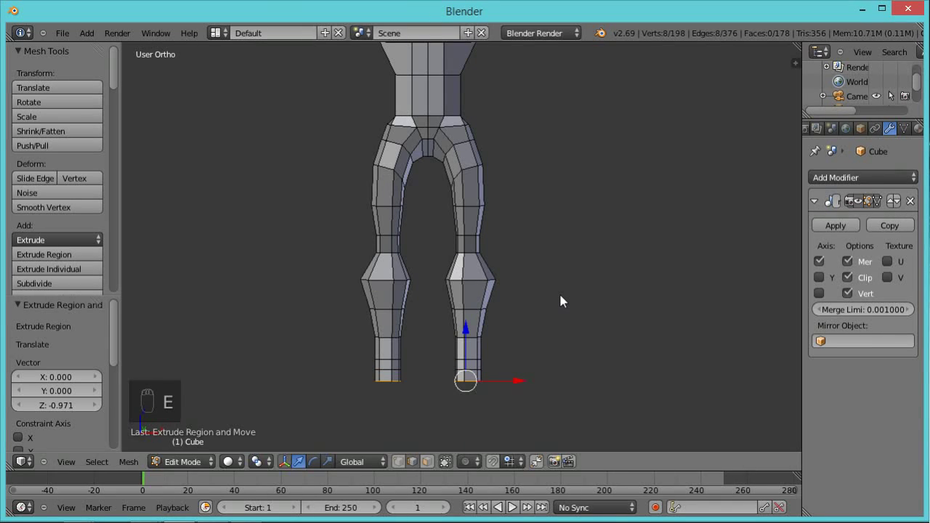
key("e")
left_click(563, 307)
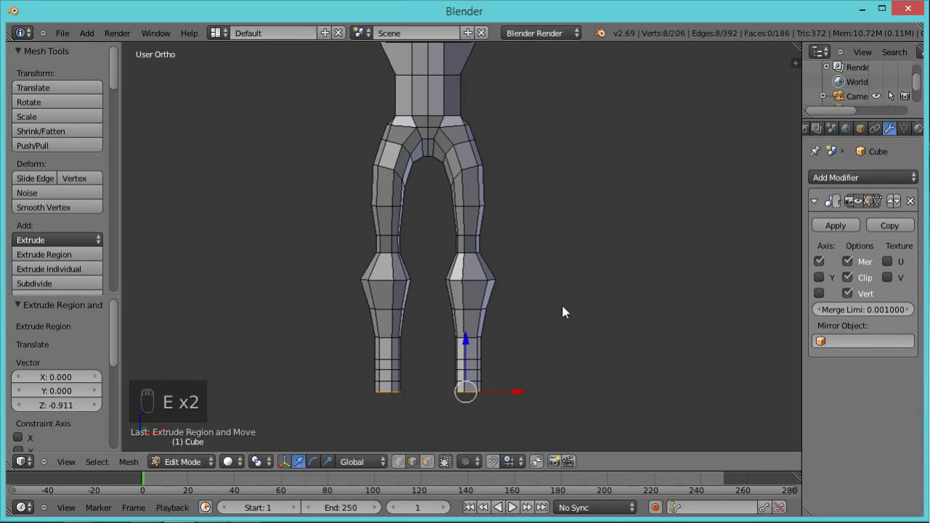
key("e")
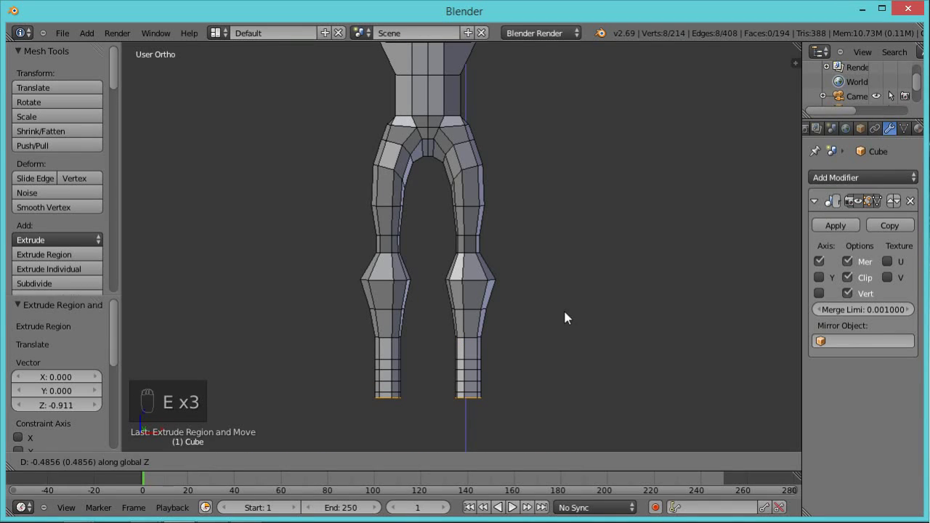
left_click(561, 321)
Close the open lower end of the leg with a face and switch to face selection mode.
middle_click_drag(570, 369, 528, 228)
scroll(518, 247, "up", 3)
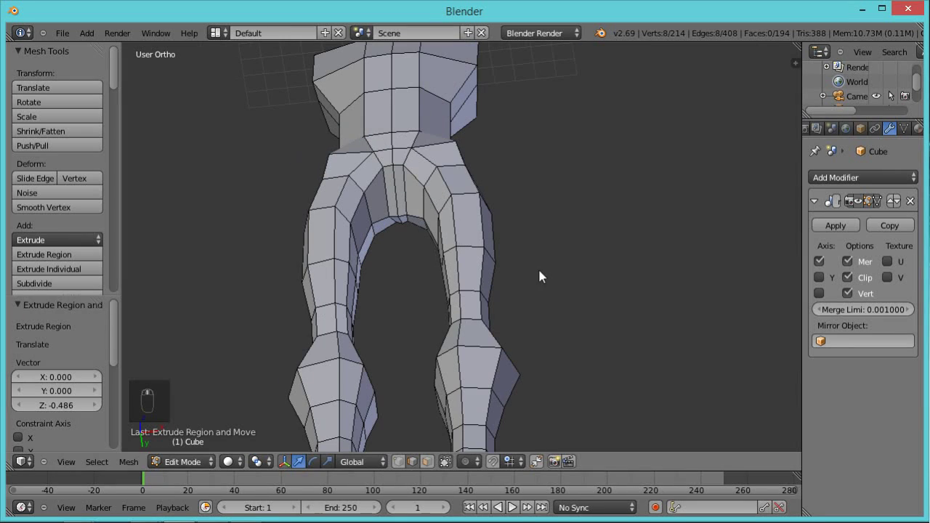
scroll(541, 254, "down", 1)
scroll(516, 178, "up", 1)
middle_click_drag(545, 329, 494, 135, "shift")
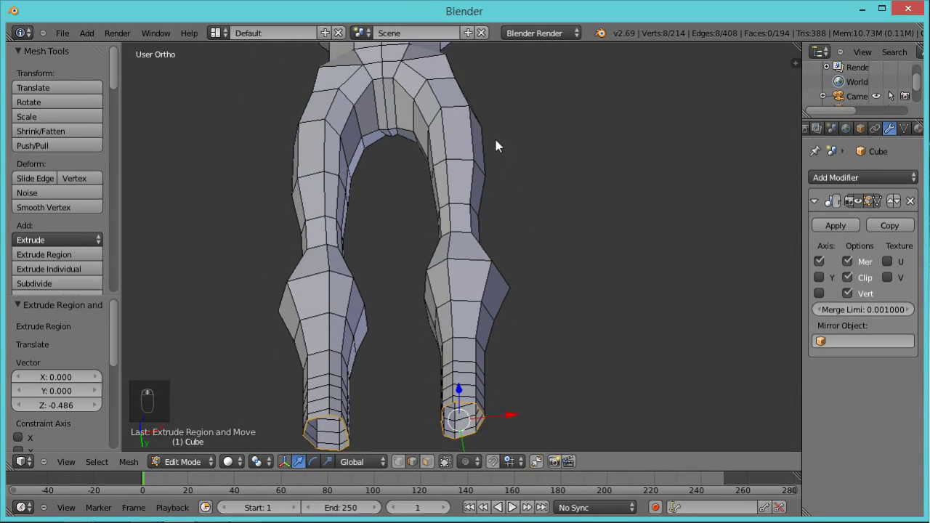
key("f")
middle_click_drag(536, 173, 580, 359)
left_click(427, 461)
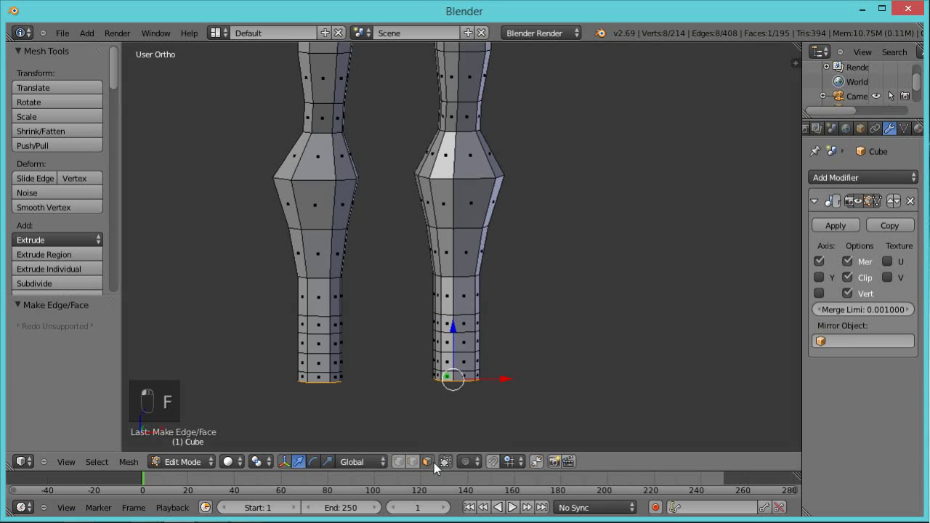
right_click(465, 323)
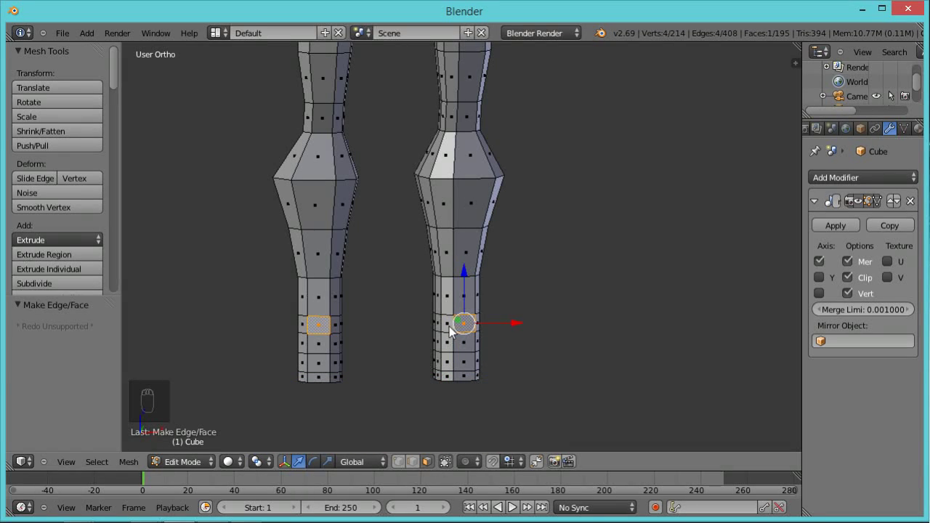
scroll(452, 331, "up", 1)
right_click(445, 342, "shift")
right_click(445, 361, "shift")
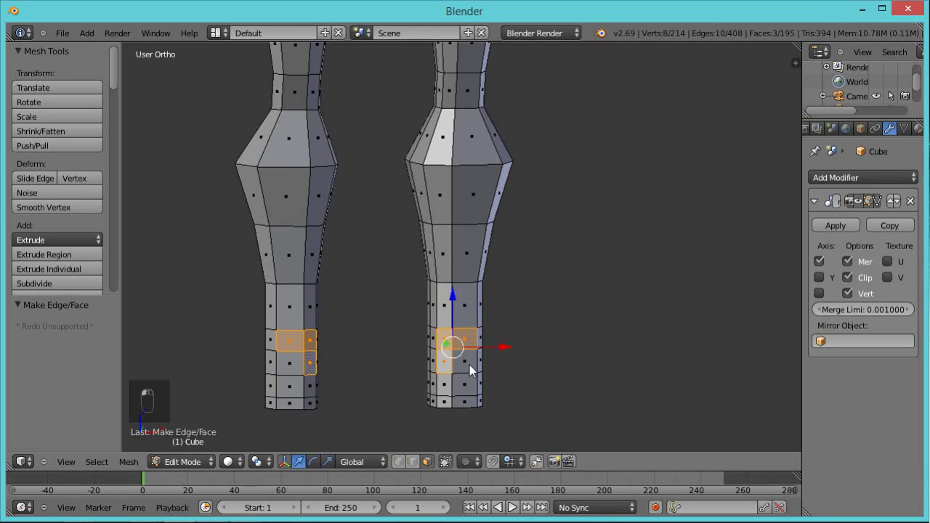
right_click(469, 364, "shift")
right_click(443, 385, "shift")
right_click(462, 387, "shift")
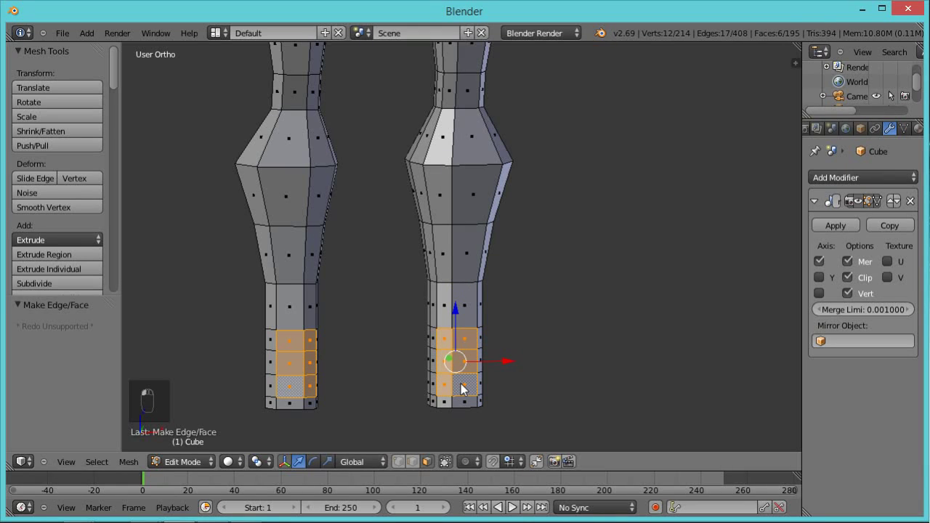
key("ctrl+space")
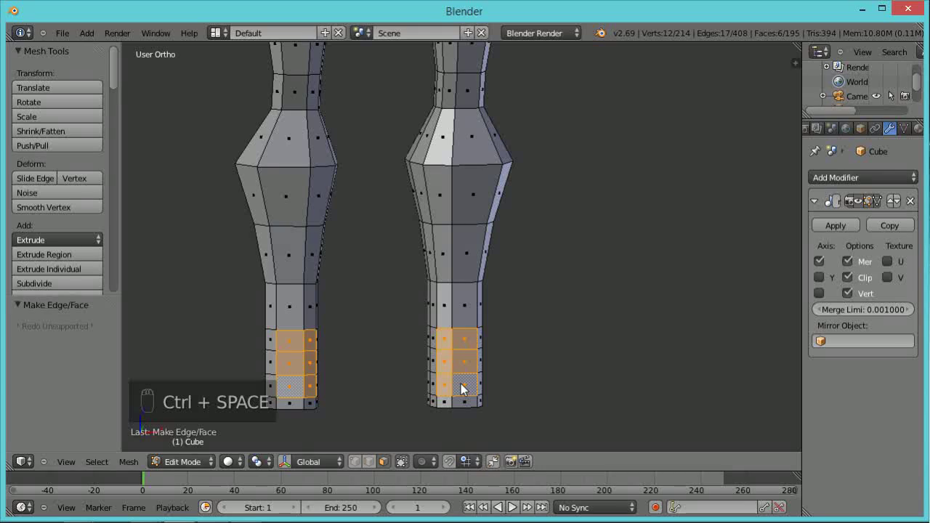
key("ctrl+space")
left_click(445, 369)
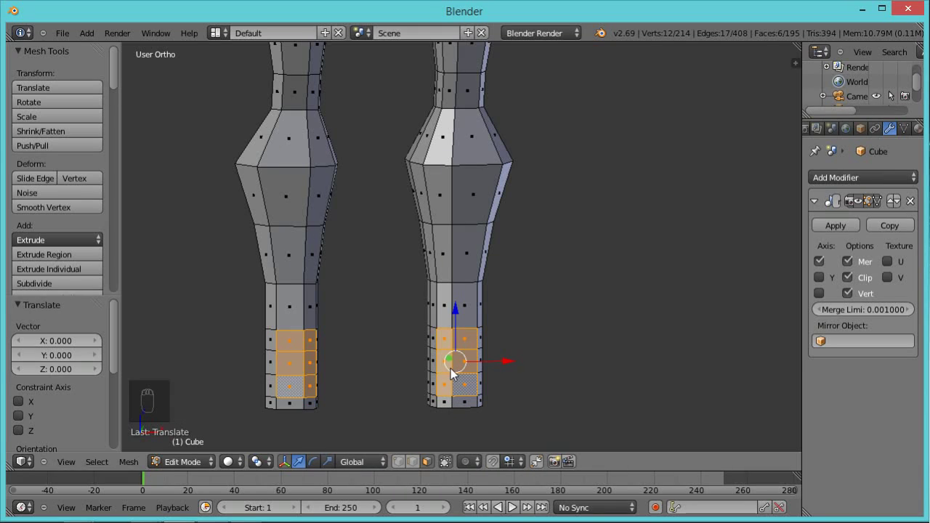
Hide the transform manipulator and select the six front faces in the lowest three rows of the leg.
key("ctrl+space")
right_click(448, 368)
right_click(464, 369, "shift")
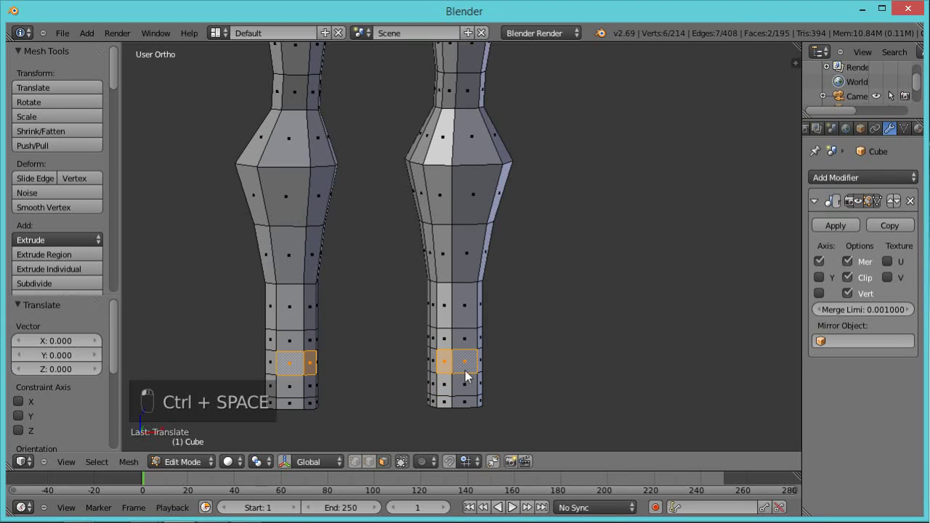
right_click(459, 386, "shift")
right_click(448, 388, "shift")
right_click(445, 404, "shift")
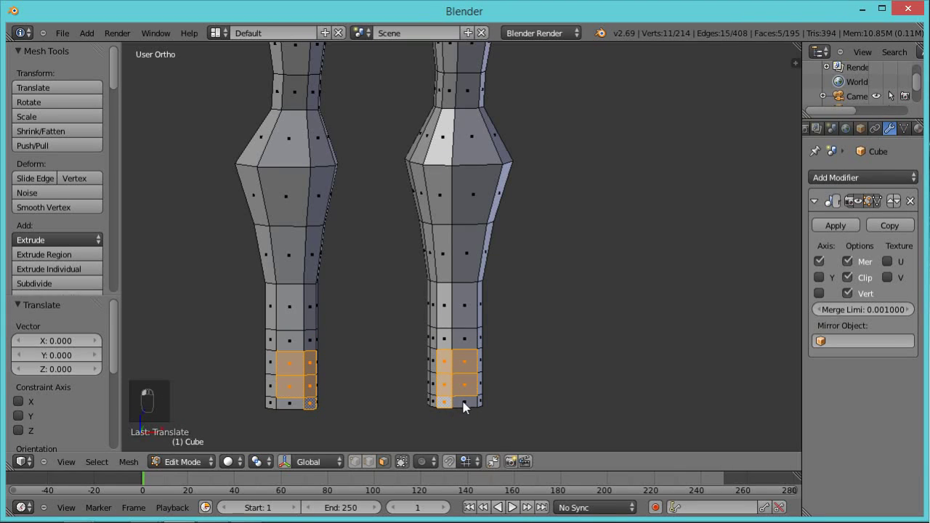
right_click(464, 401, "shift")
Flatten the six selected front ankle faces by scaling them to 0 along Y.
middle_click_drag(558, 399, 465, 407)
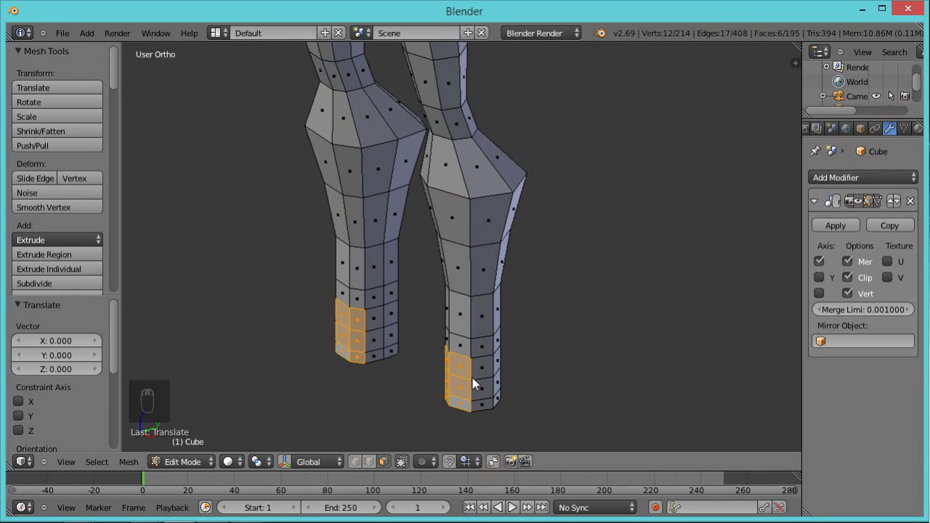
key("s")
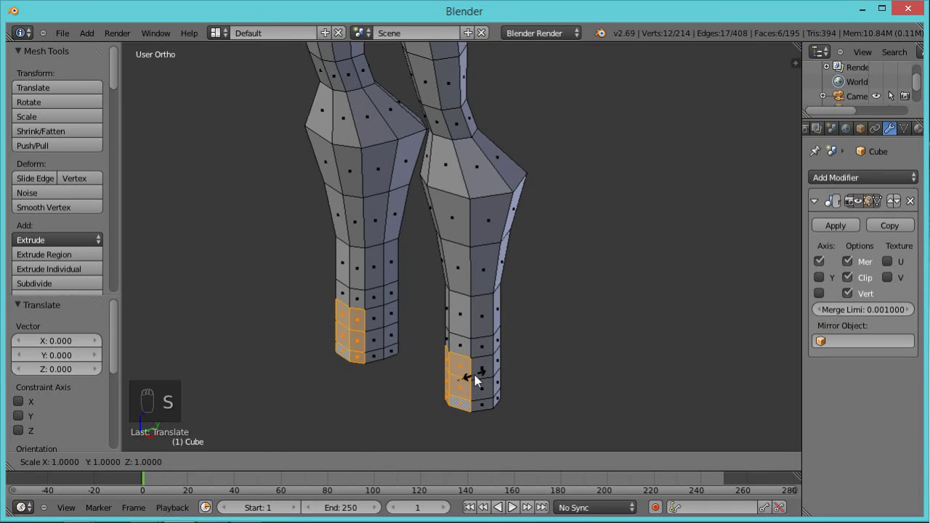
key("y")
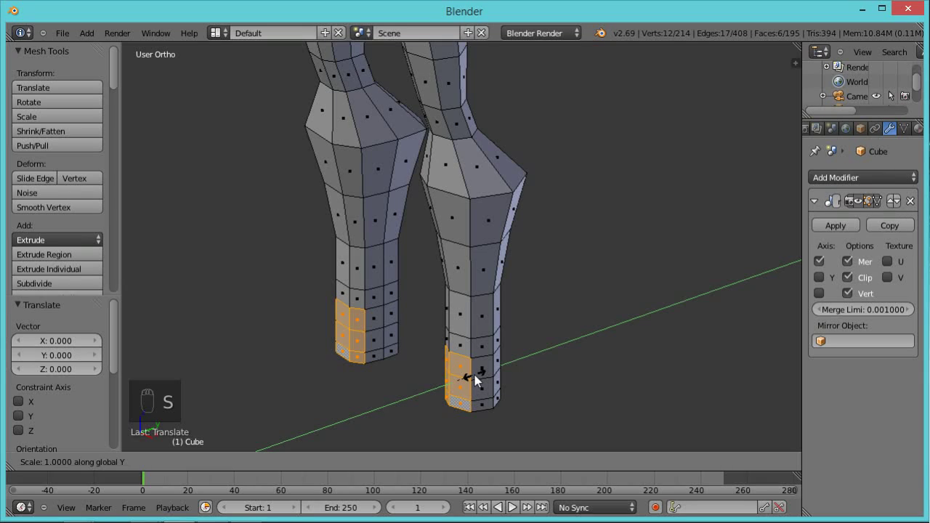
type("0")
key("Return")
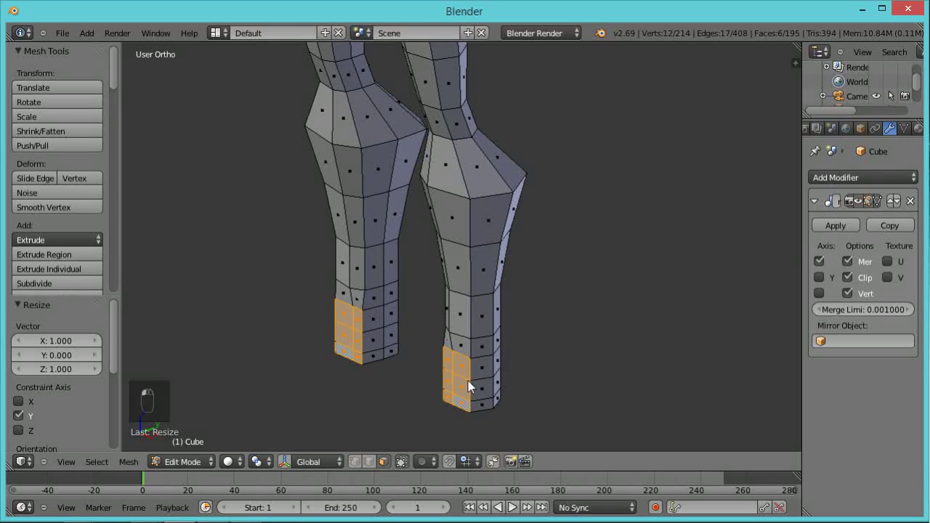
Extrude the flattened ankle faces forward along negative Y in three foot sections about 1.18, 1.31 and 1.76 long.
middle_click_drag(589, 368, 509, 370)
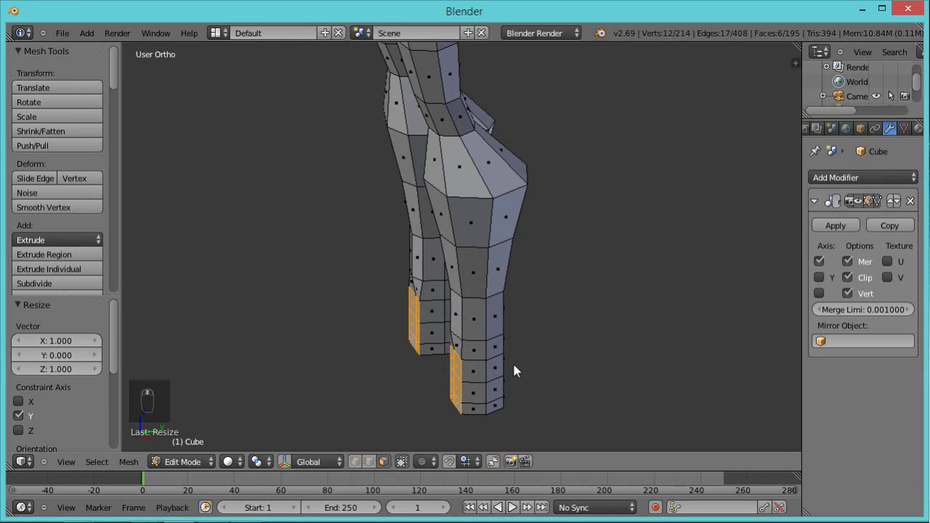
key("e")
key("y")
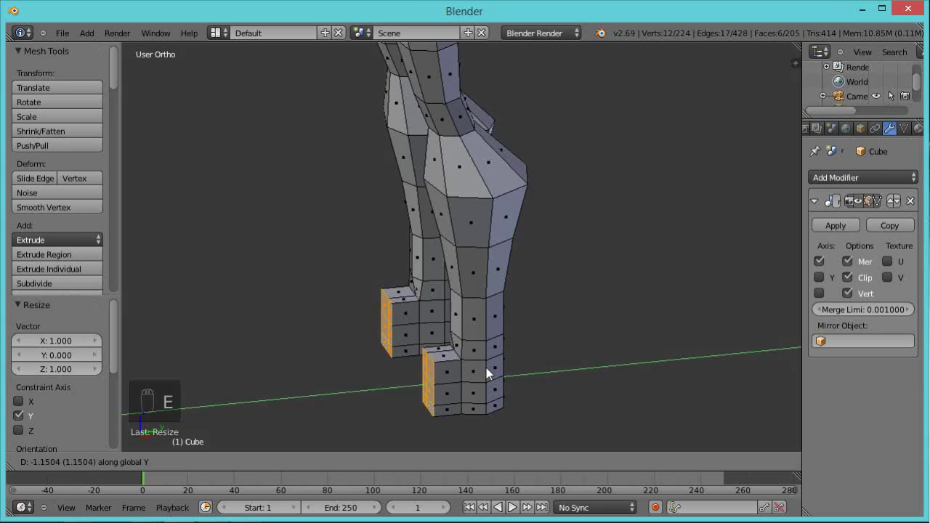
left_click(486, 368)
key("e")
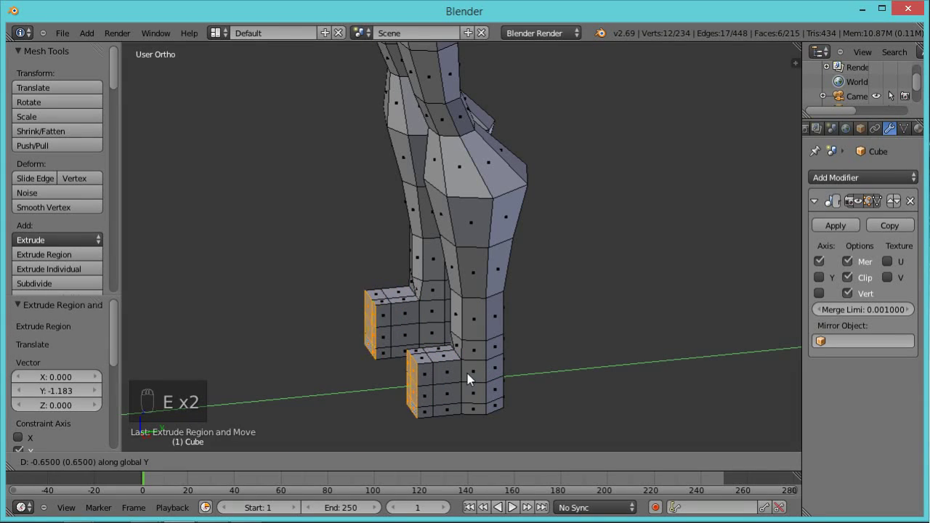
left_click(457, 374)
key("e")
key("y")
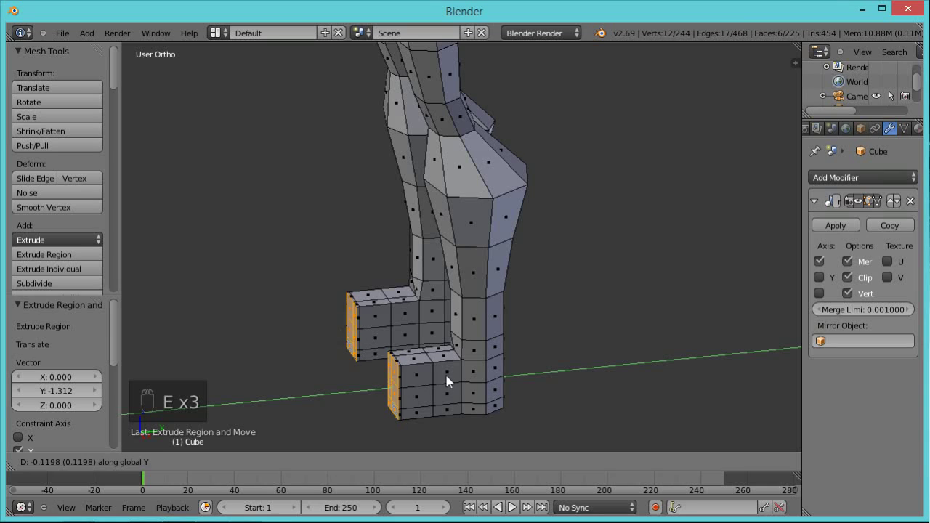
left_click(412, 379)
Box-select the faces in the foot's lower two rows in wireframe side view and scale them about 1.905 along X.
middle_click_drag(398, 403, 389, 338)
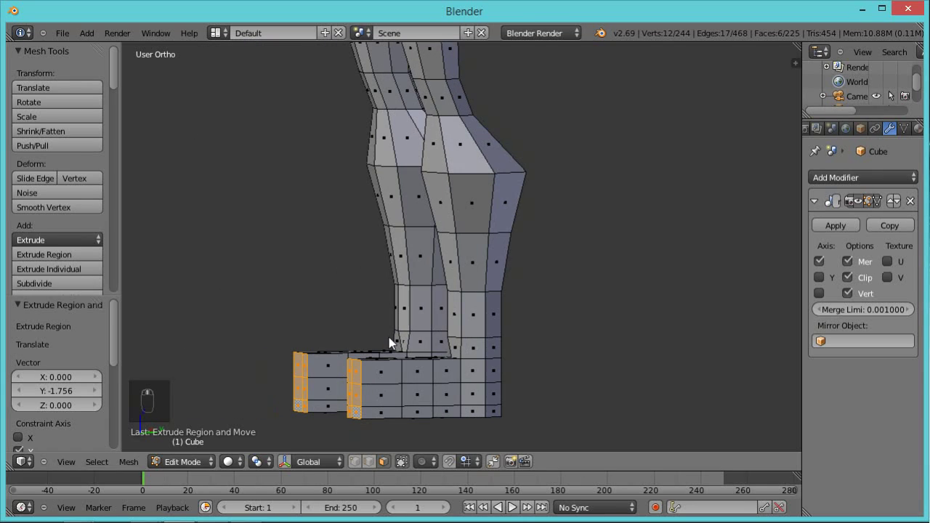
key("KP_3")
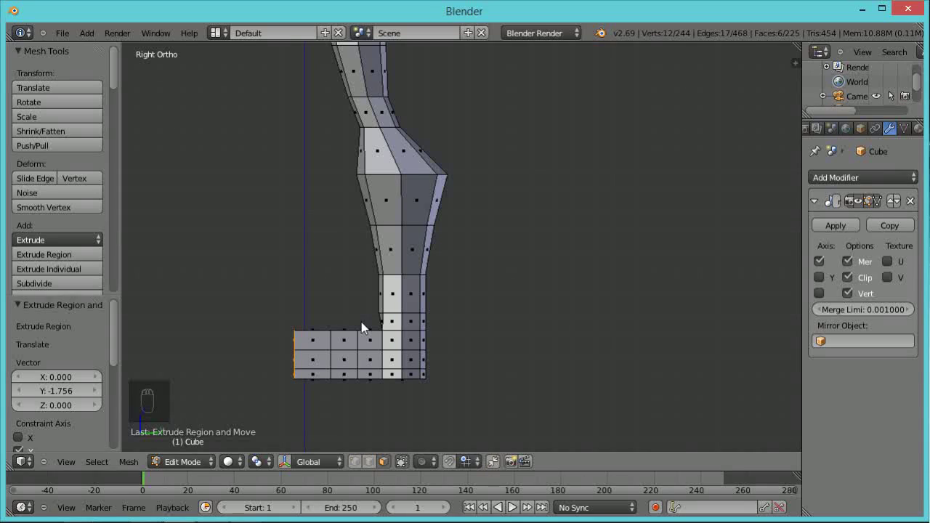
key("a")
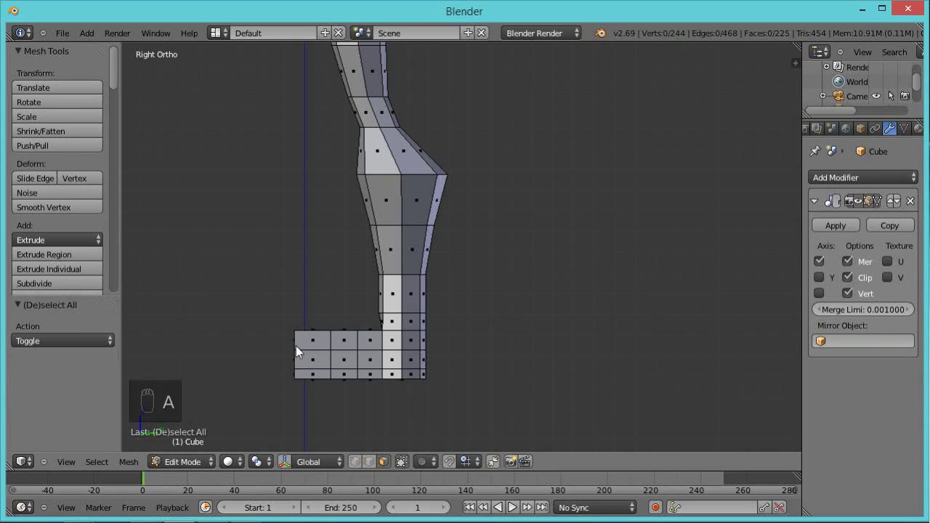
key("z")
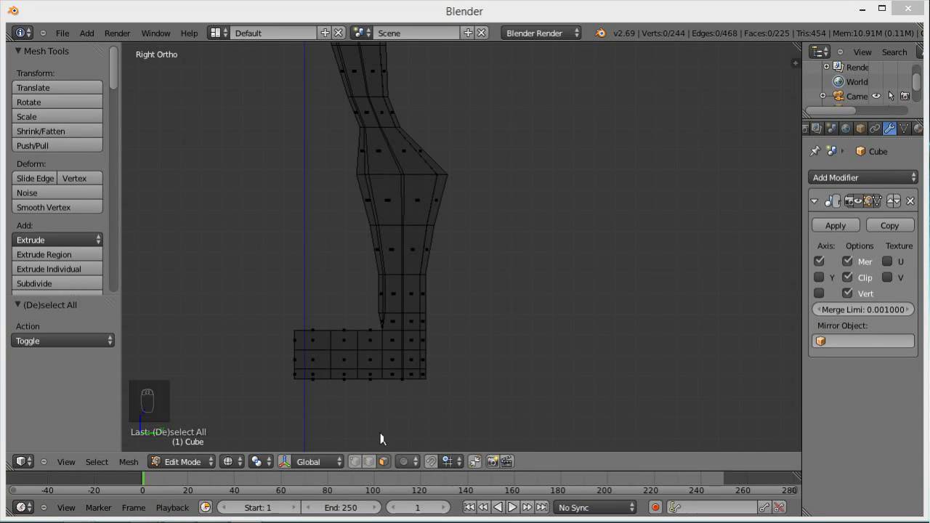
right_click(269, 344)
key("a")
key("b")
left_click_drag(270, 343, 385, 403)
mouse_move(291, 413)
middle_mouse_down()
mouse_move(454, 436)
mouse_move(504, 475)
mouse_move(453, 369)
middle_mouse_up()
key("z")
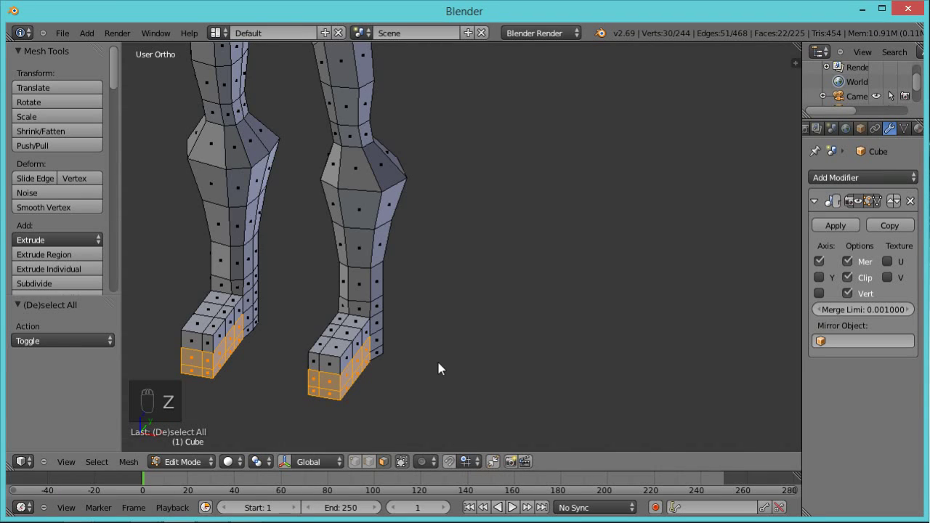
key("s")
key("x")
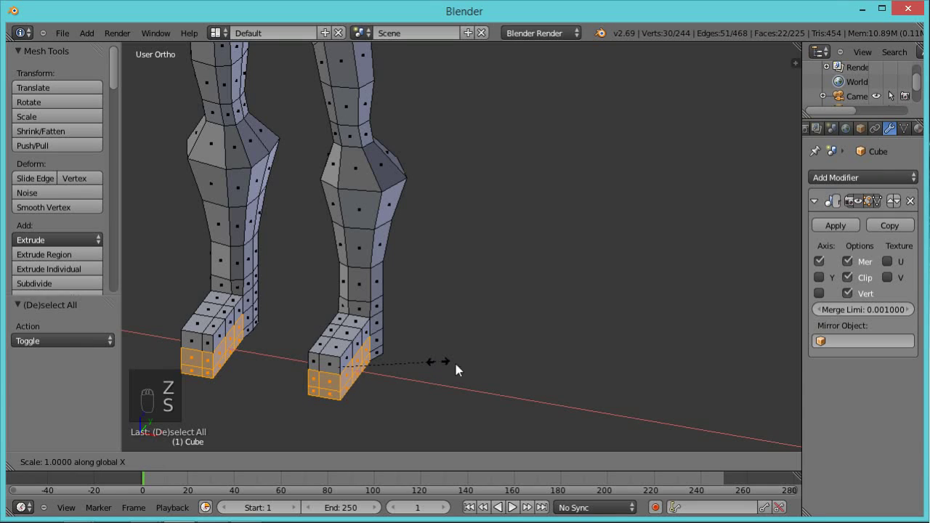
left_click(526, 376)
Select the two middle vertical edges on the foot's front end and move them forward about 1.51 along negative Y.
middle_click_drag(448, 390, 466, 363)
left_click(370, 463)
right_click(331, 379)
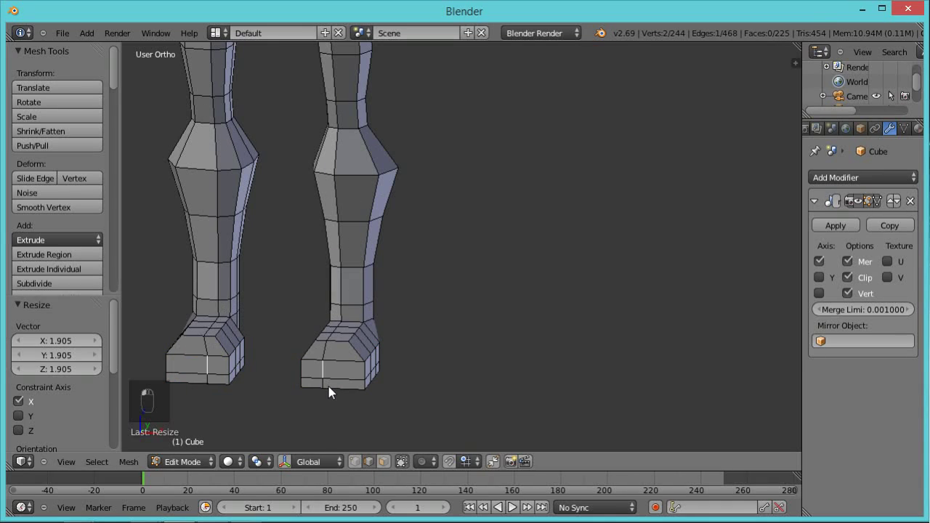
scroll(325, 381, "up", 1)
right_click(294, 415, "shift")
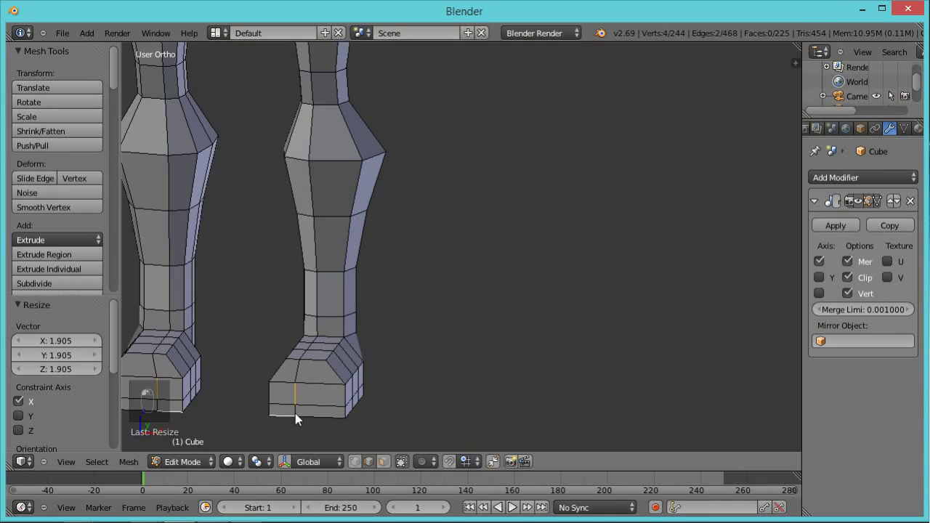
right_click(295, 396)
right_click(296, 412, "shift")
middle_click_drag(430, 301, 440, 342)
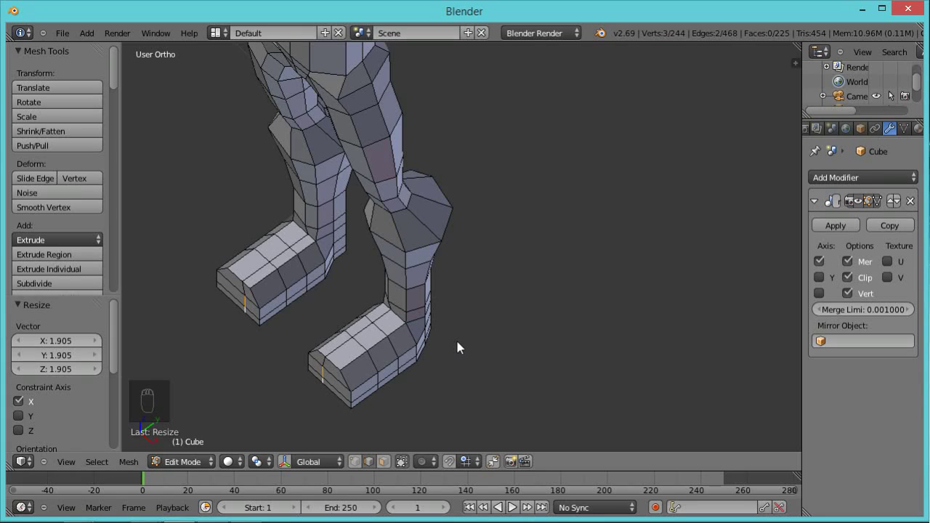
key("g")
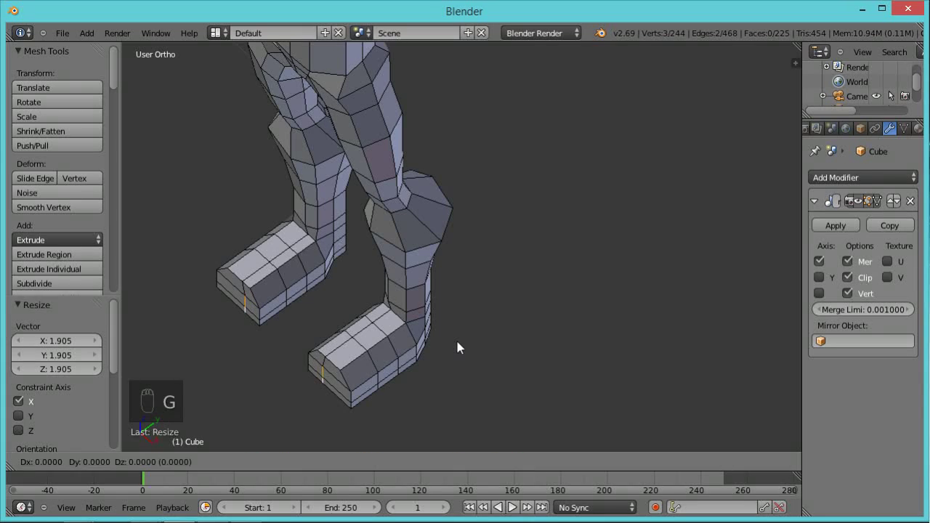
key("y")
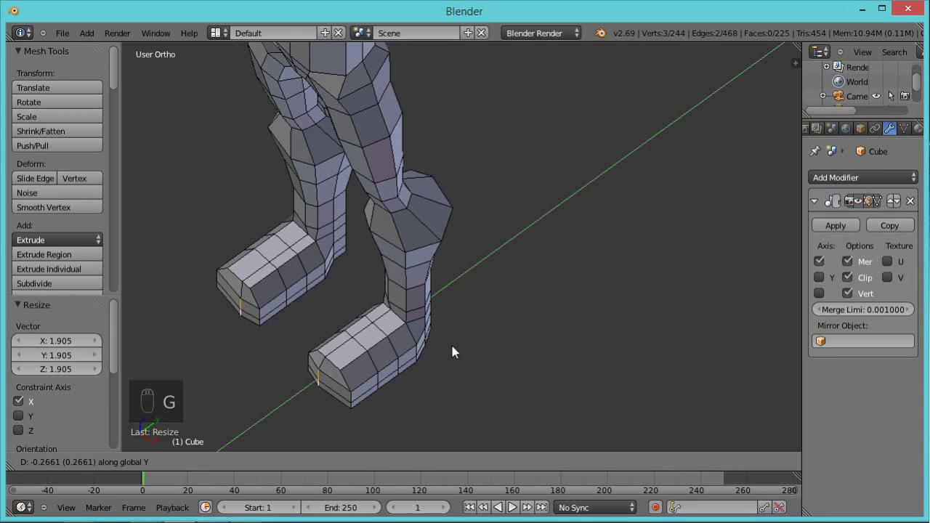
left_click(433, 362)
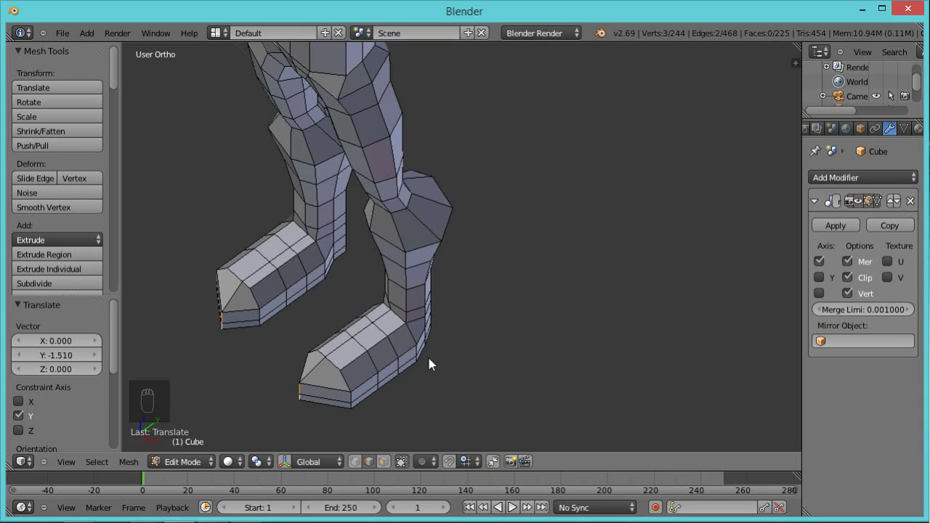
Toggle proportional editing on and off several times, leaving it enabled.
middle_click_drag(393, 376, 438, 432)
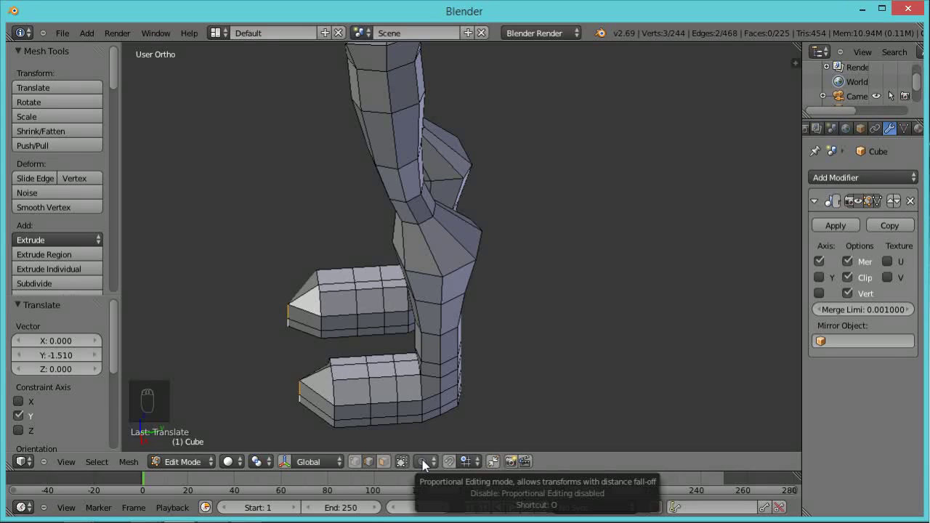
key("o")
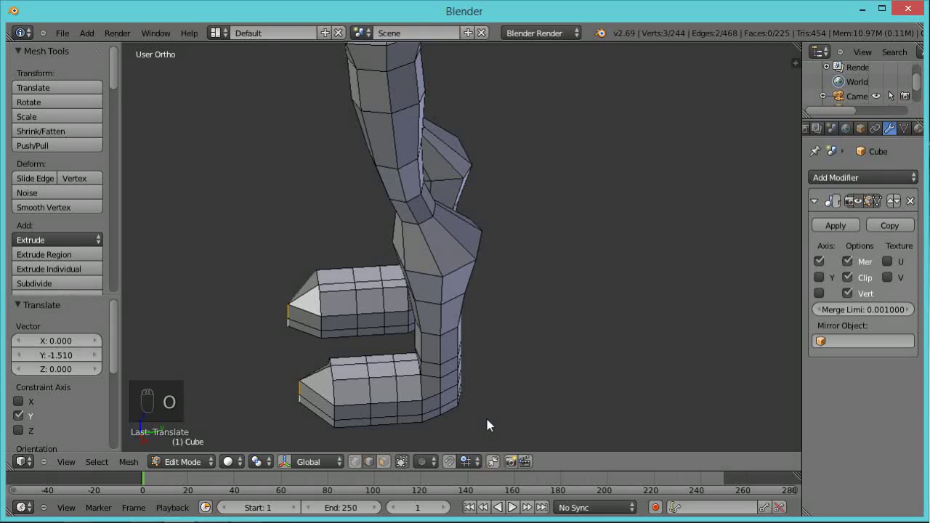
key("o")
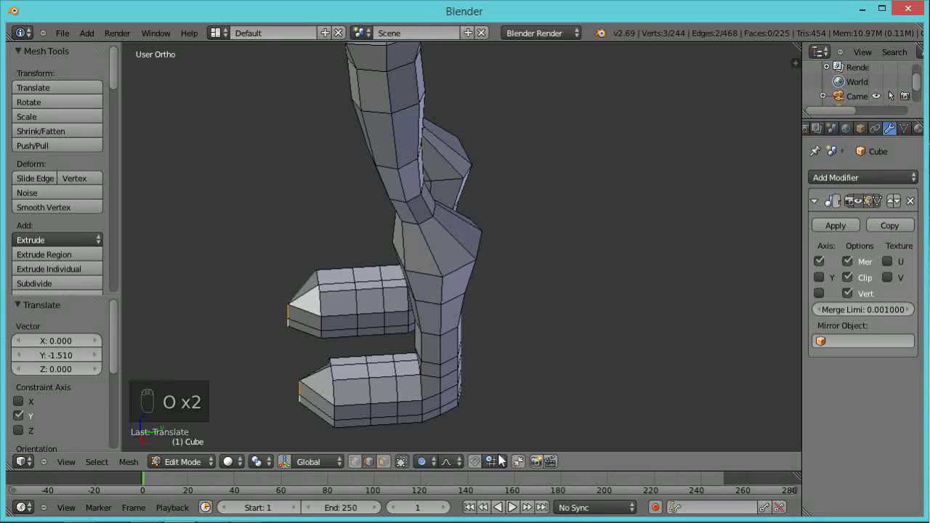
key("o")
key("o")
key("o")
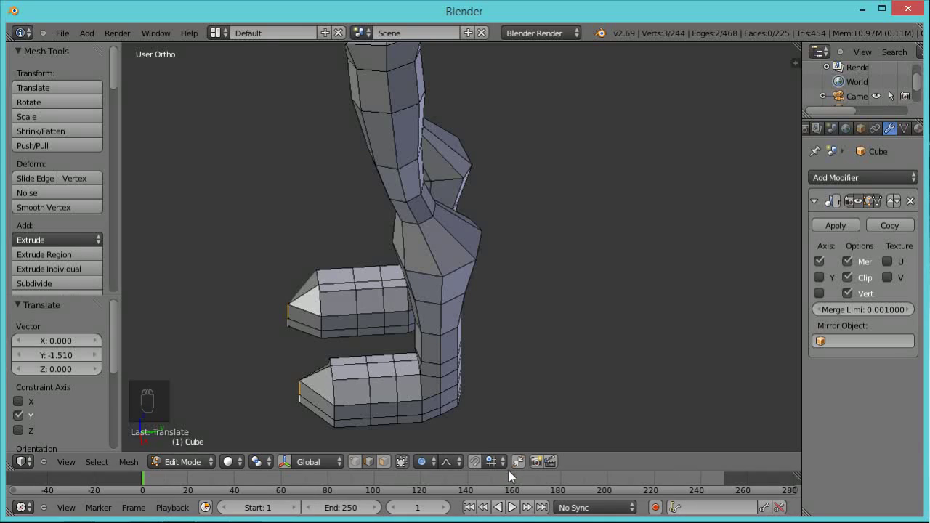
key("o")
key("o")
key("o")
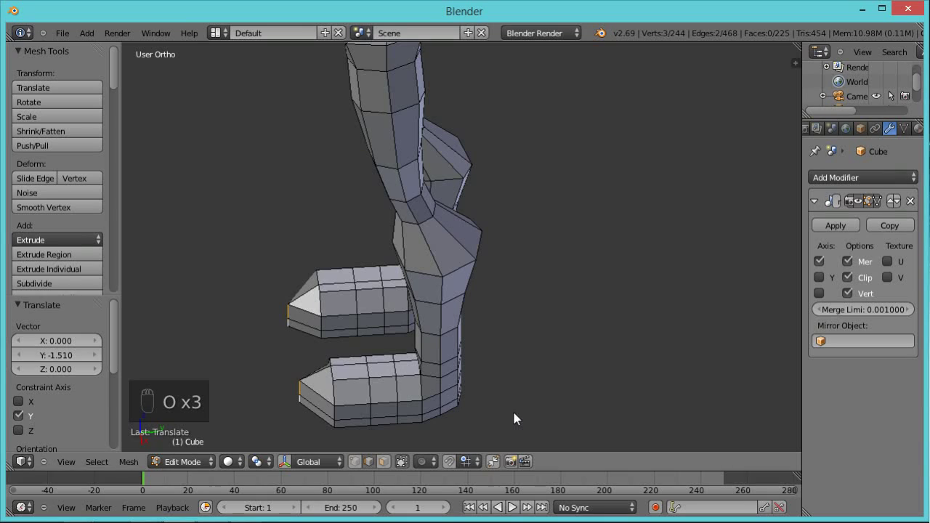
key("o")
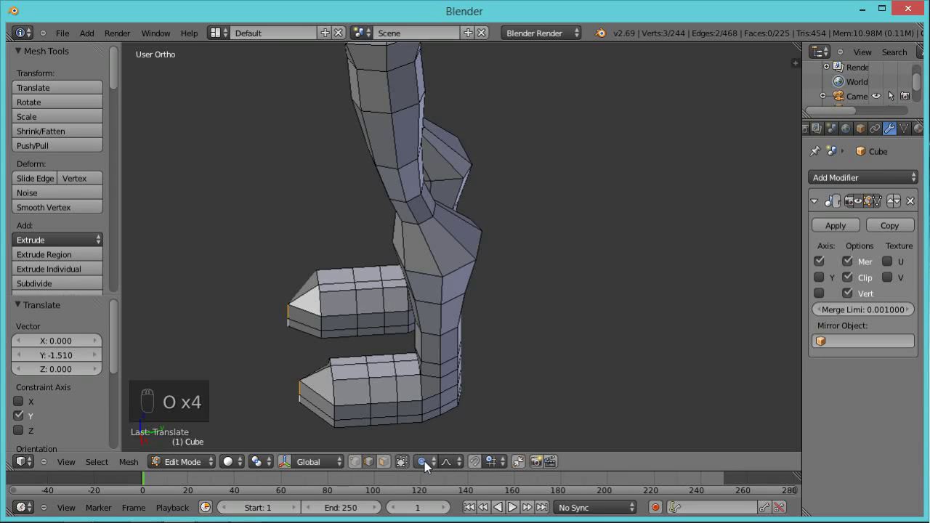
Select the two middle faces on top of the foot and lower them about 0.78 along Z with smooth proportional falloff, size 2.59.
left_click(385, 464)
right_click(379, 370)
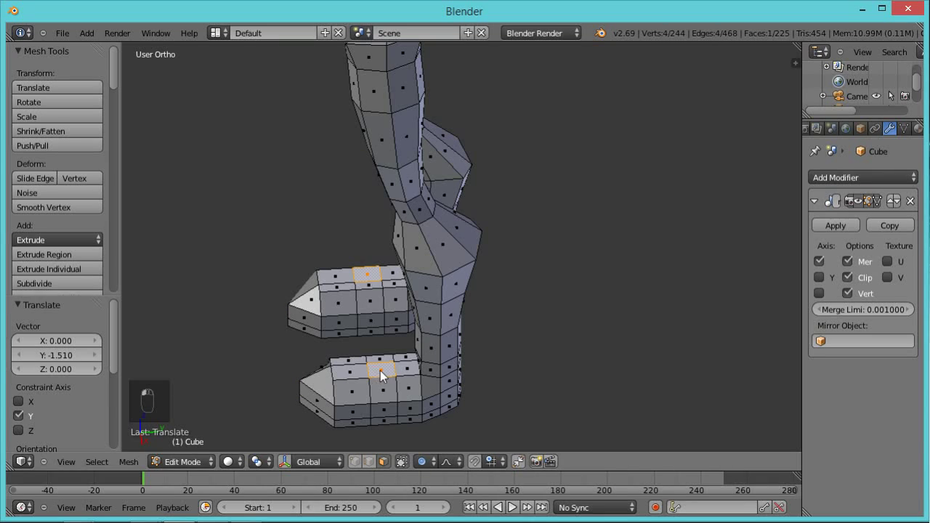
scroll(385, 360, "up", 1)
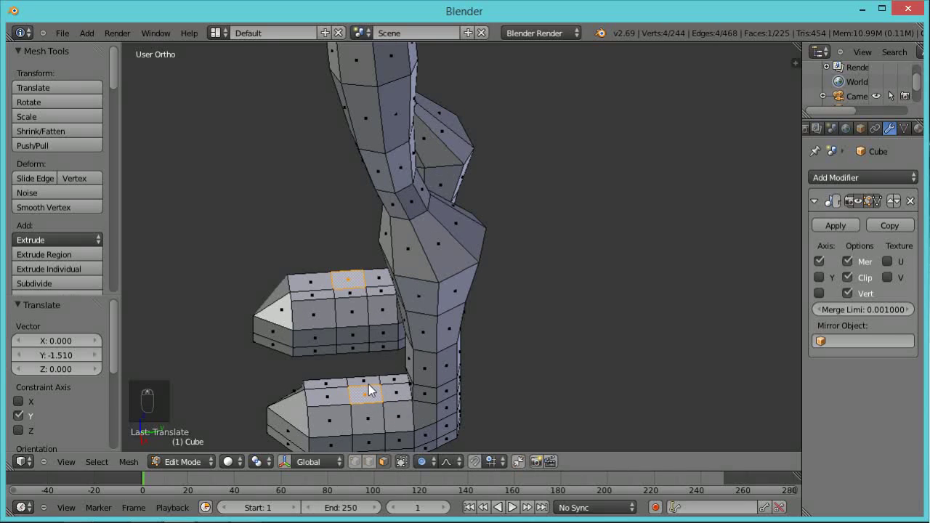
right_click(365, 381, "shift")
middle_click_drag(400, 354, 444, 333)
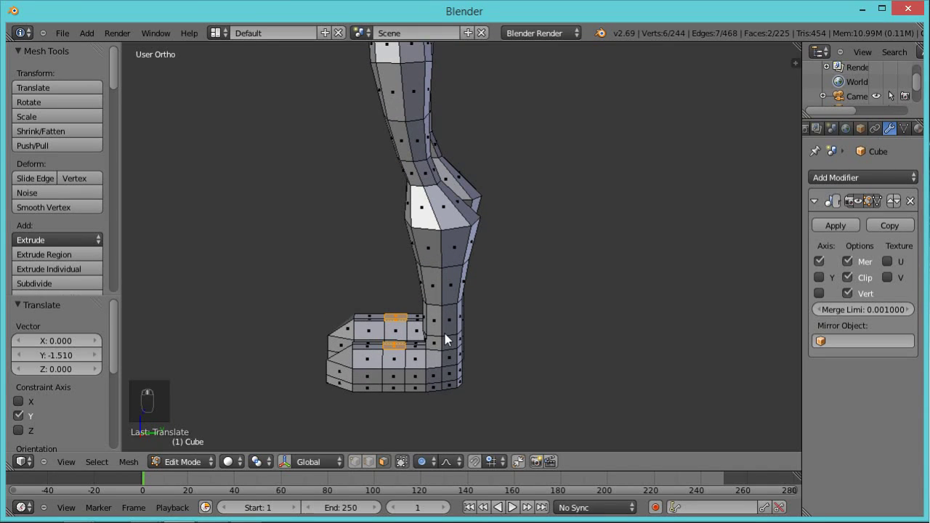
key("g")
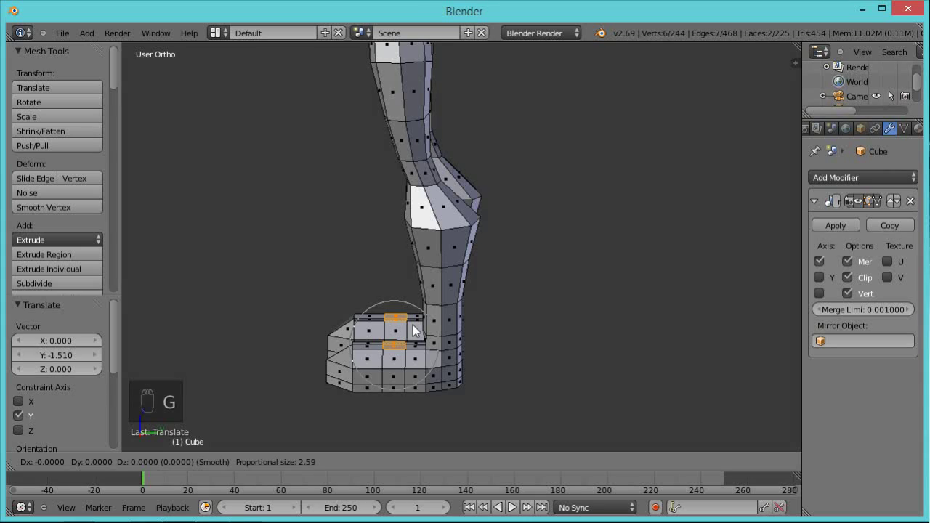
key("y")
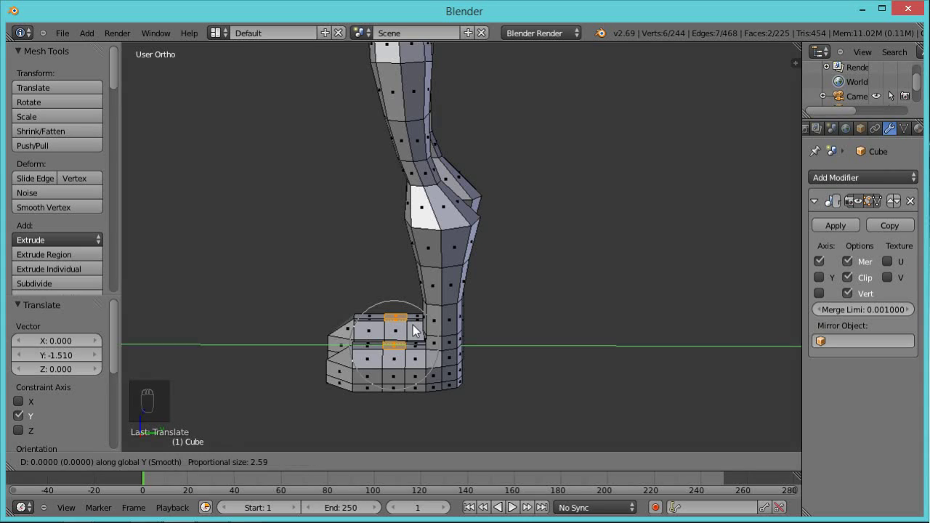
key("z")
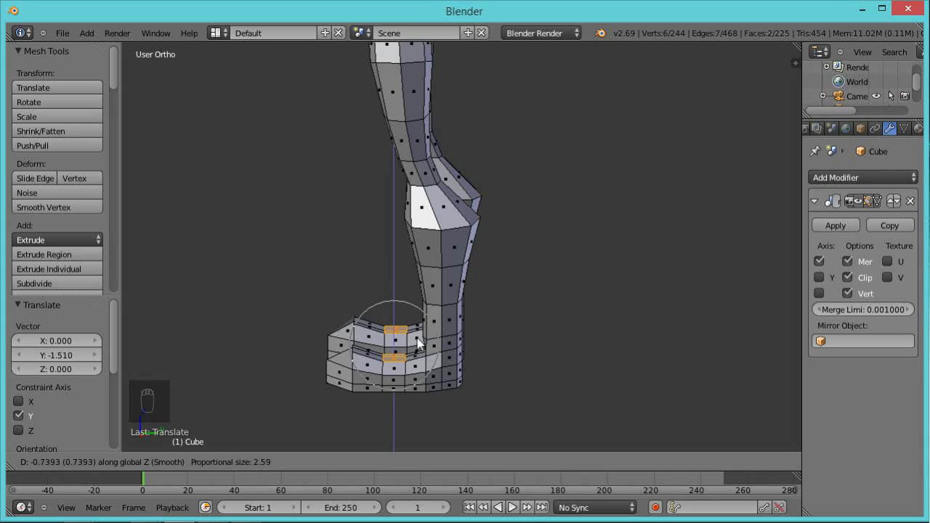
left_click(417, 339)
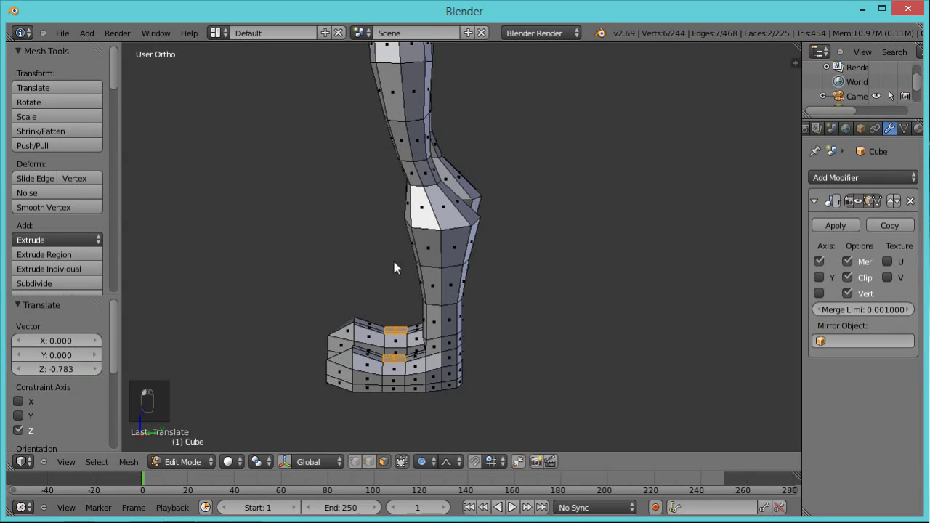
Select the three vertices in the instep column nearest the heel on the foot's inner side and move them inward about 0.53 along X, proportional size 1.10.
middle_click_drag(273, 352, 499, 156)
scroll(510, 192, "up", 3)
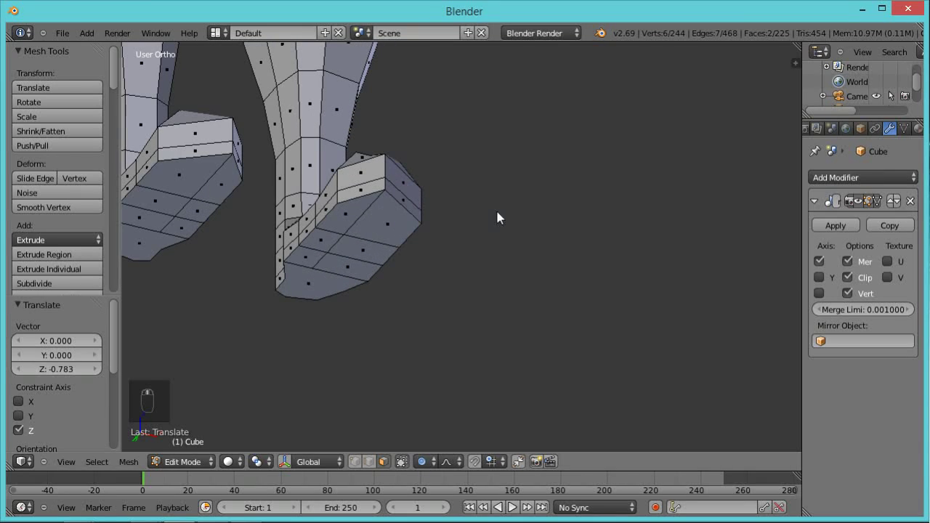
left_click(354, 462)
middle_click_drag(291, 299, 293, 227)
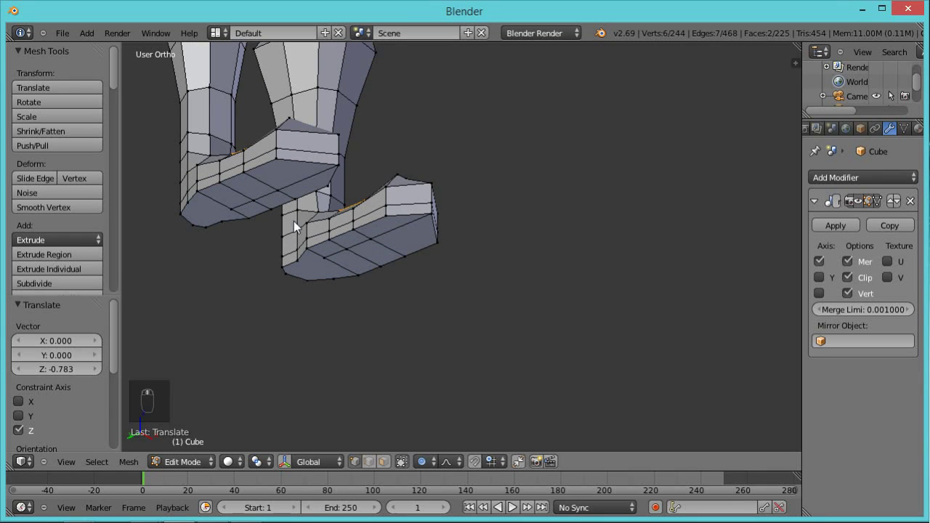
right_click(313, 237)
middle_click_drag(428, 287, 300, 249)
middle_click_drag(450, 305, 224, 237)
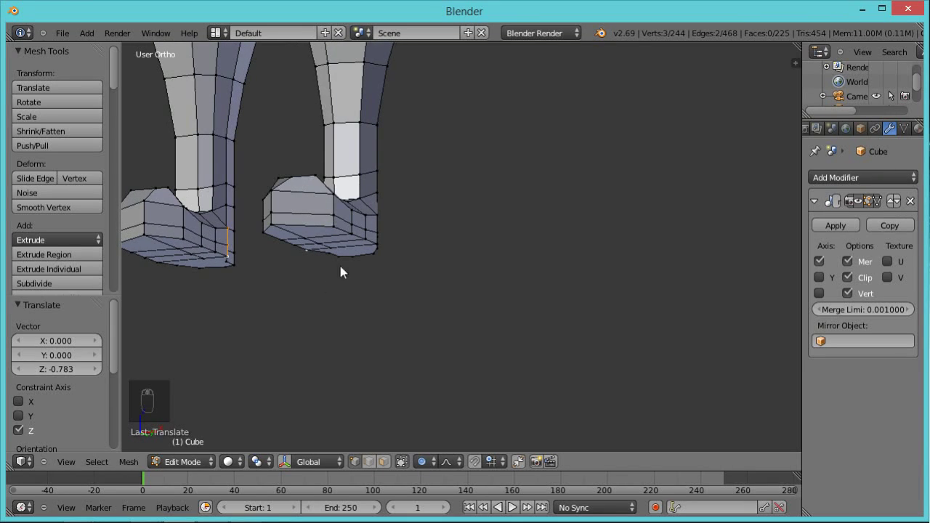
middle_click_drag(340, 273, 411, 261)
scroll(385, 290, "up", 2)
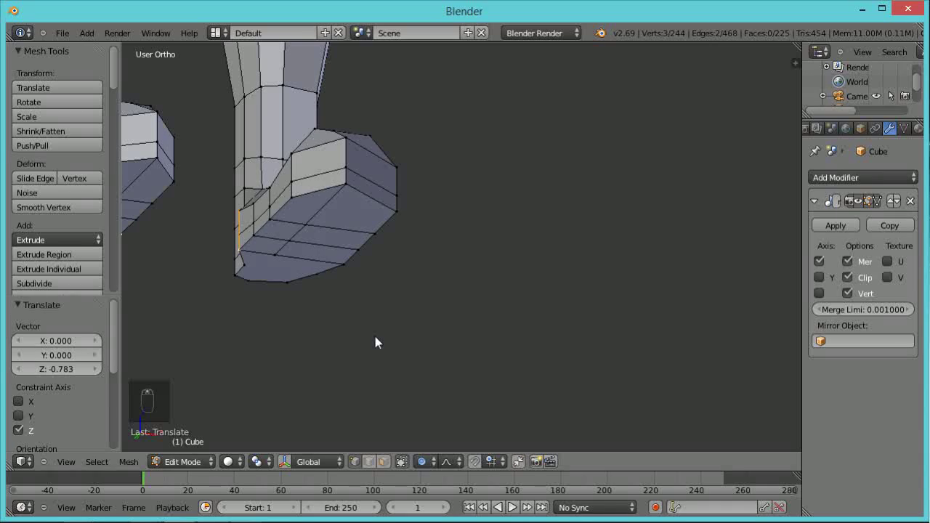
scroll(436, 356, "down", 3)
middle_click_drag(500, 367, 506, 290)
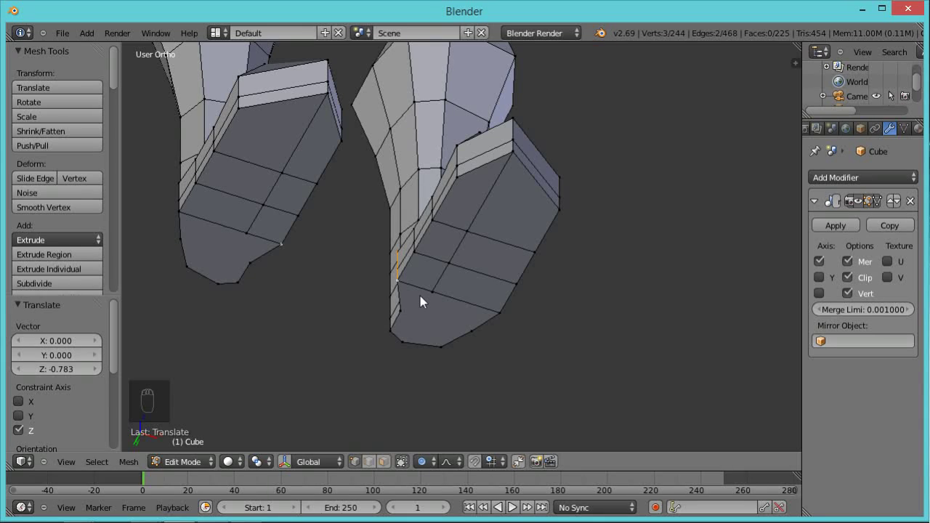
key("g")
scroll(420, 295, "up", 8)
scroll(421, 296, "up", 1)
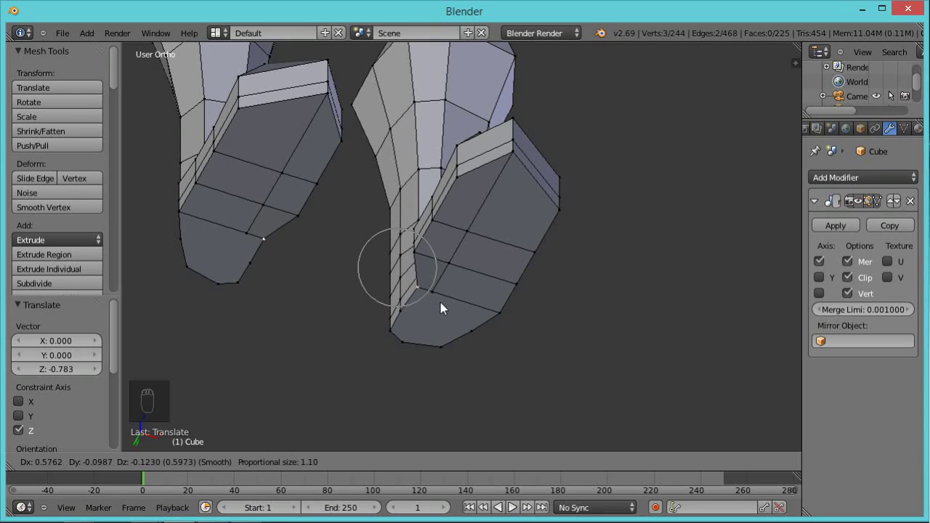
left_click(433, 294)
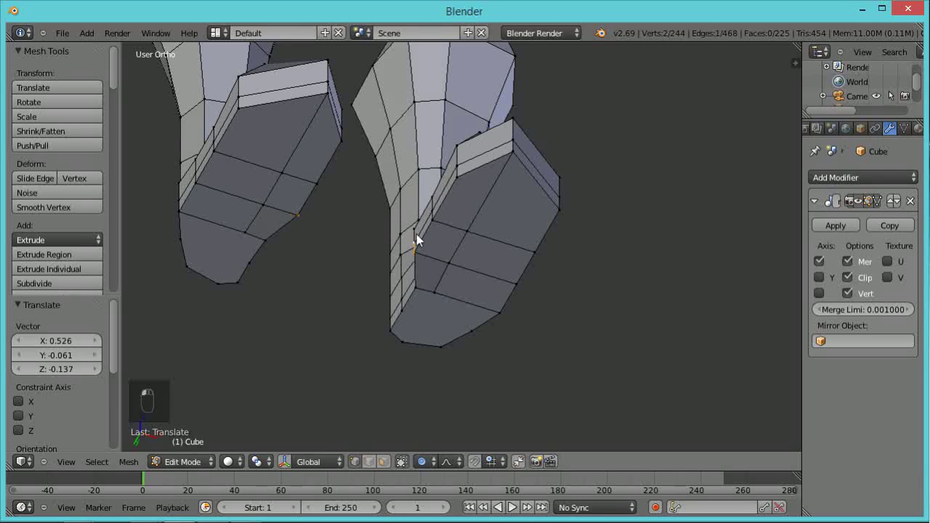
Select the adjacent vertex column towards the toes on the foot's inner side and move it about 0.5 along X with proportional size 1.33.
middle_click_drag(443, 273, 462, 287)
key("g")
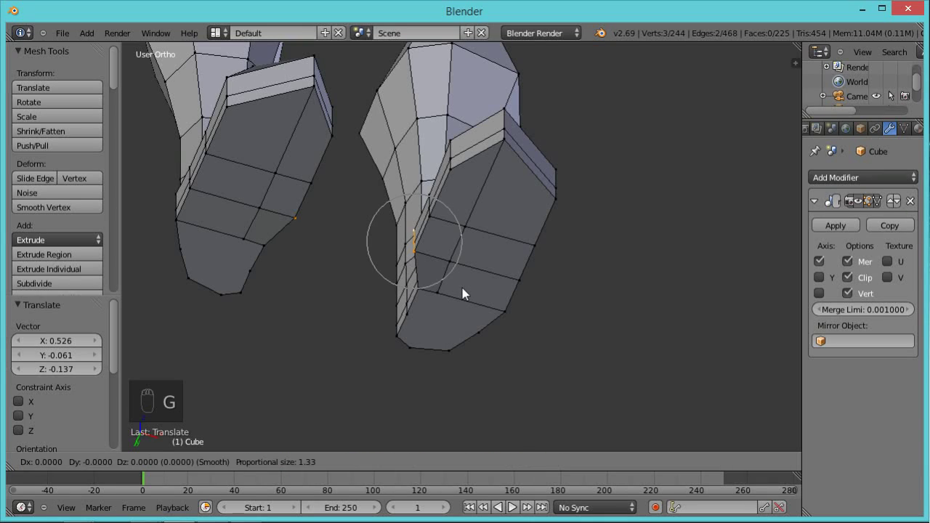
left_click(480, 295)
Select the three-vertex column behind the toes on the foot's outer side, move it outward about 0.42 along X, and deselect everything.
middle_click_drag(579, 293, 425, 301)
right_click(475, 162)
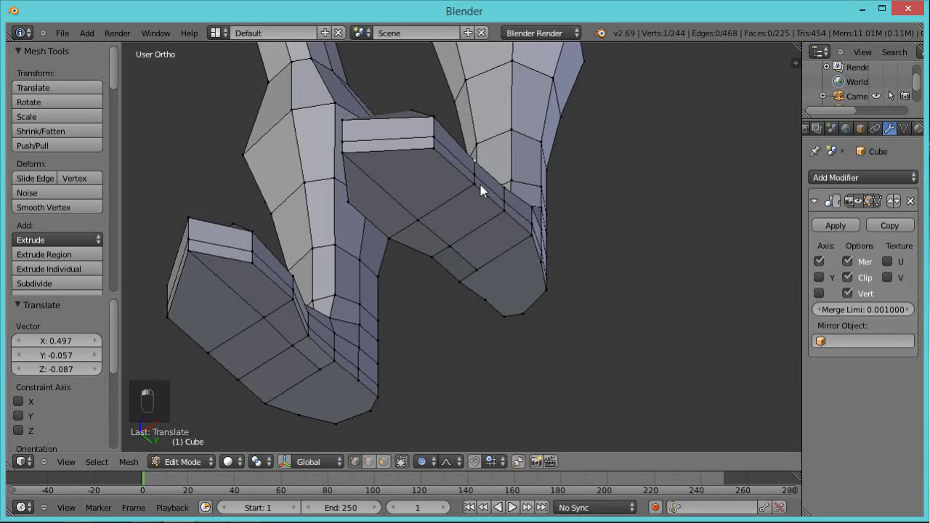
right_click(475, 182, "shift")
right_click(474, 165, "shift")
middle_click_drag(483, 235, 483, 201)
key("g")
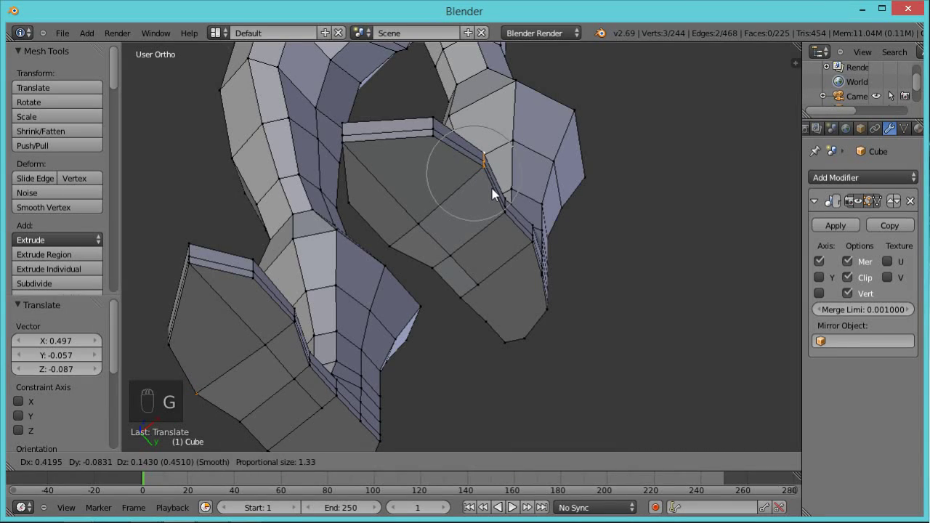
right_click(491, 189)
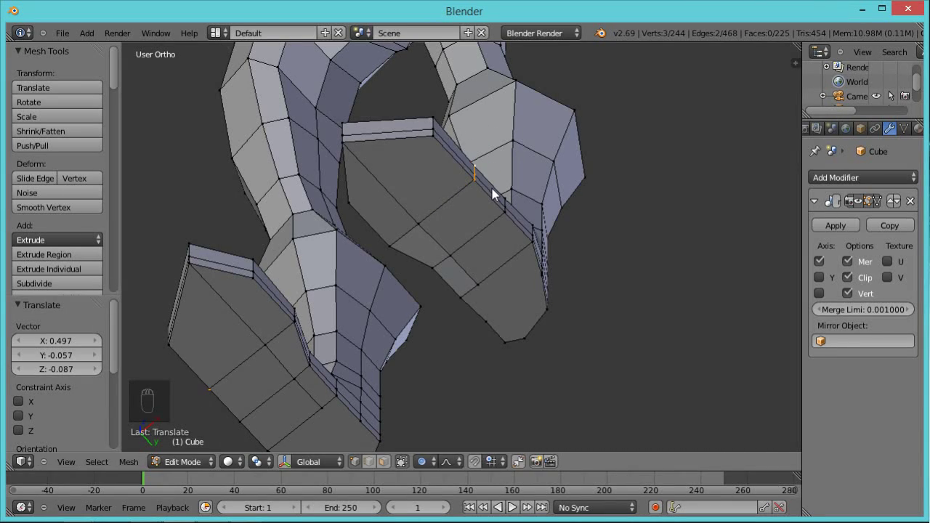
key("g")
key("x")
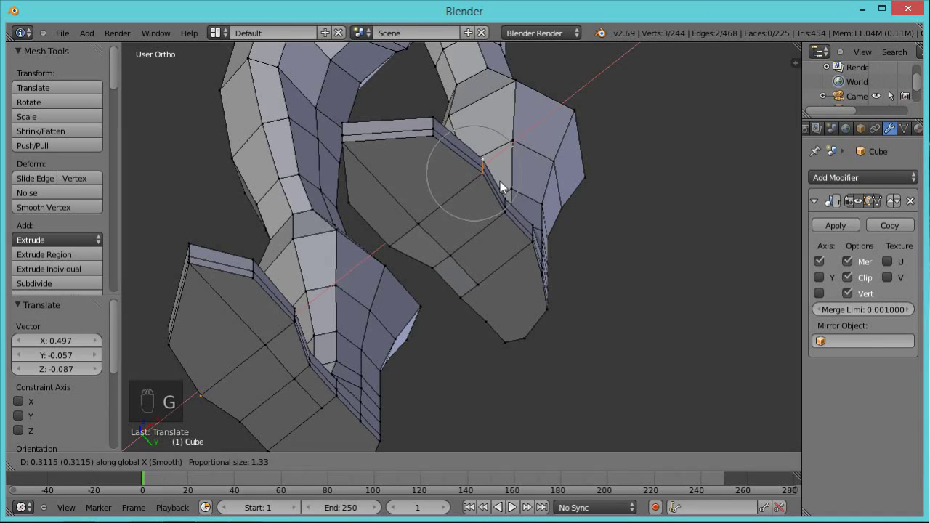
left_click(503, 179)
middle_click_drag(550, 157, 611, 300)
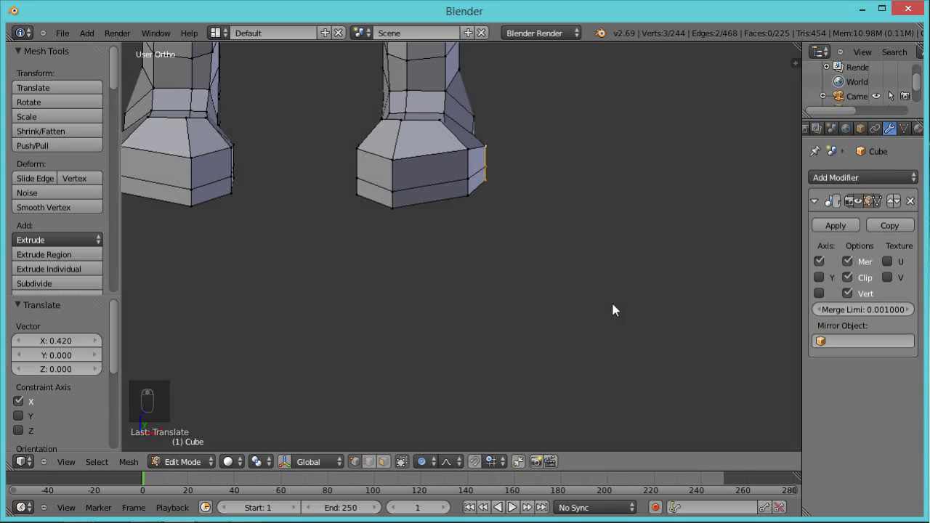
scroll(489, 144, "down", 5)
scroll(490, 148, "down", 2)
middle_click_drag(511, 149, 493, 256, "shift")
key("a")
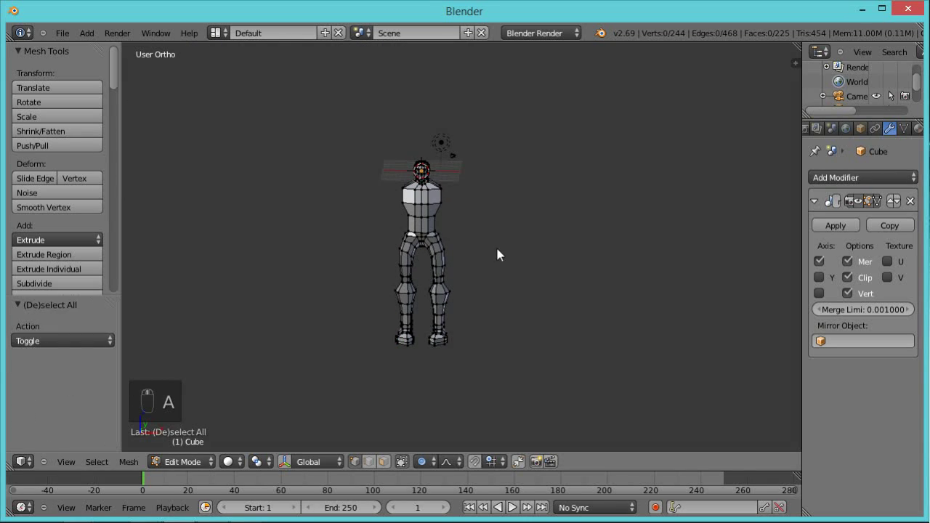
Box-select the middle vertical edge on the upper torso's side in wireframe side view and show the transform manipulator.
middle_click_drag(492, 216, 467, 231)
scroll(468, 227, "up", 4)
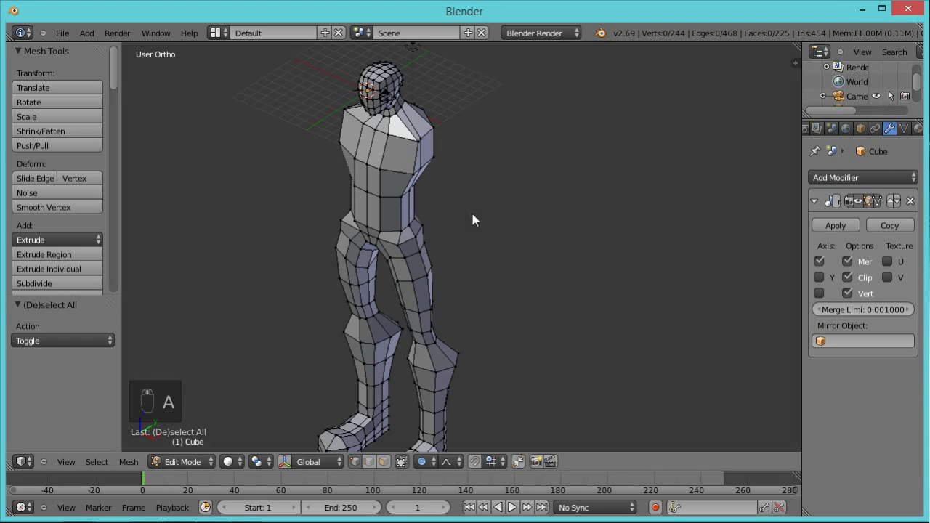
mouse_move(461, 200)
middle_mouse_down("shift")
mouse_move(451, 263)
mouse_move(353, 227)
mouse_move(469, 191)
middle_mouse_up("shift")
scroll(465, 262, "up", 3)
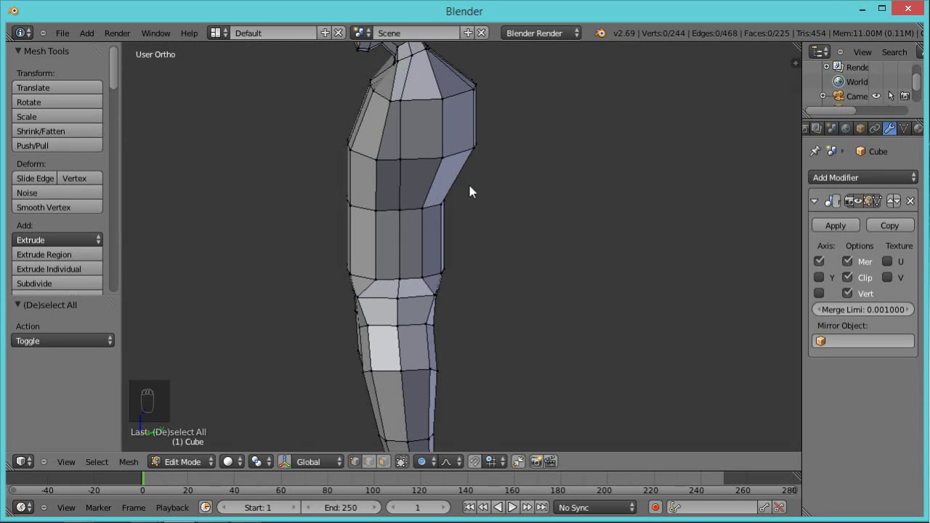
key("KP_3")
middle_click_drag(477, 327, 474, 428, "shift")
key("z")
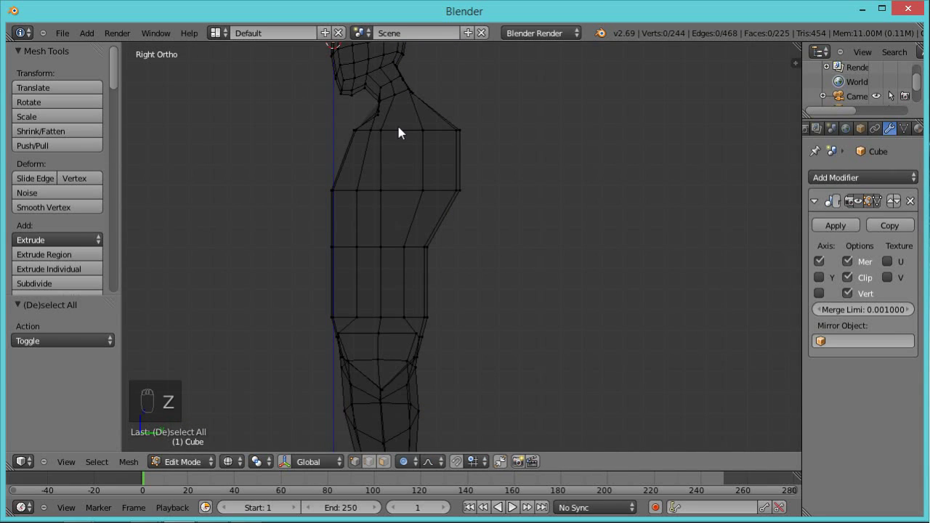
key("b")
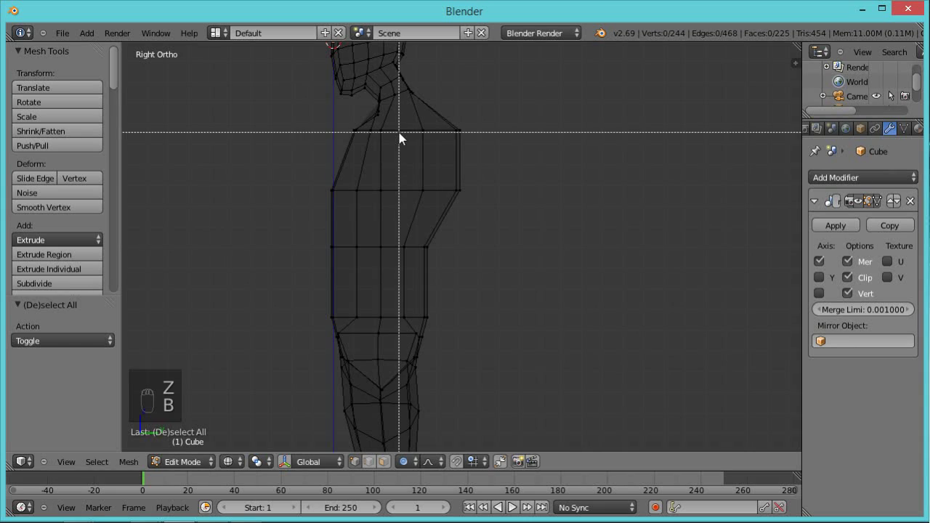
left_click_drag(406, 122, 376, 204)
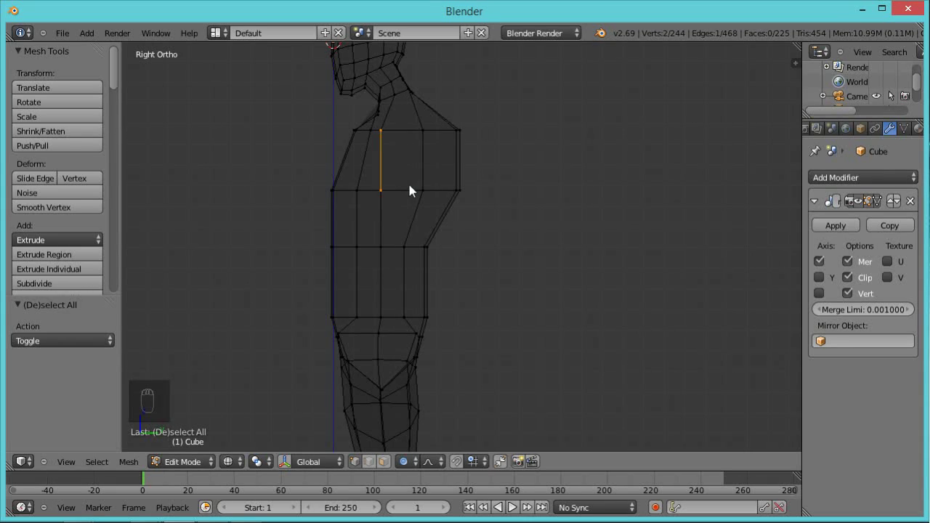
key("ctrl+space")
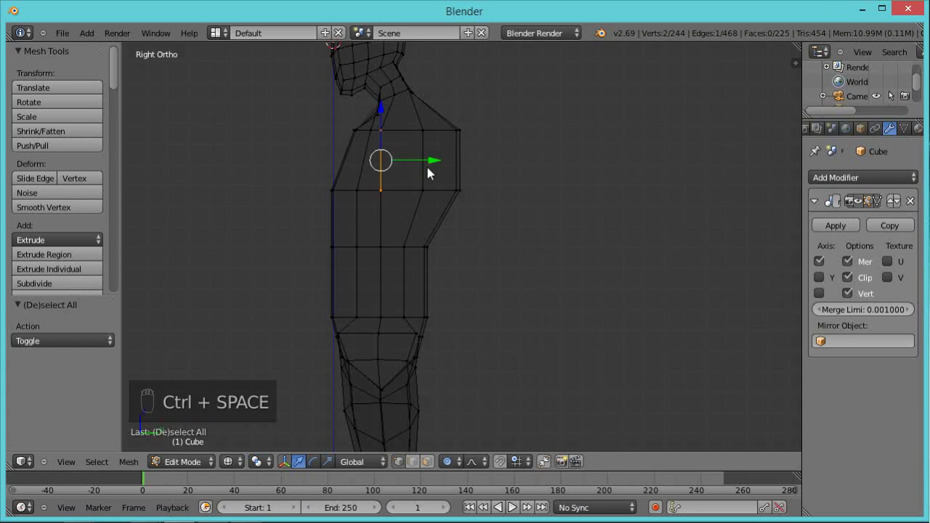
Turn off proportional editing, move the selected torso edge back about 0.56 along Y, and return to solid shading with nothing selected.
left_click_drag(434, 159, 438, 163)
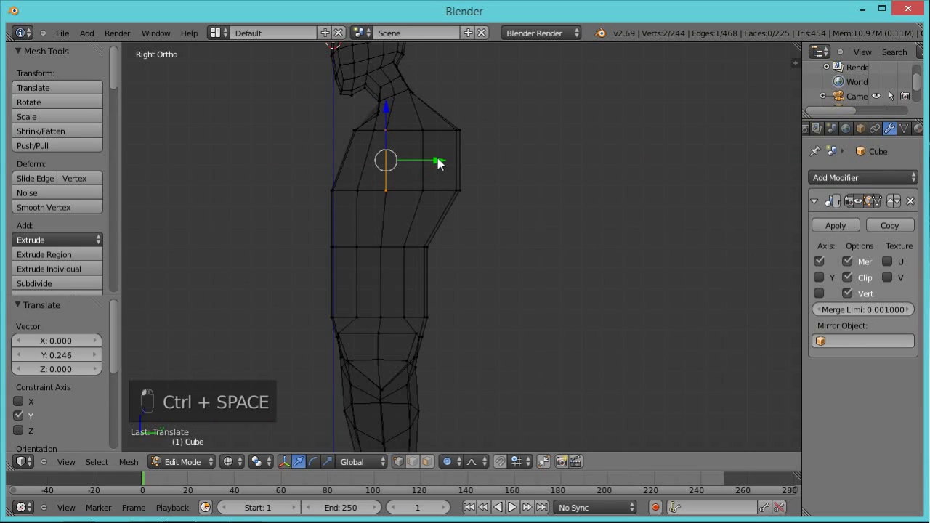
key("ctrl+z")
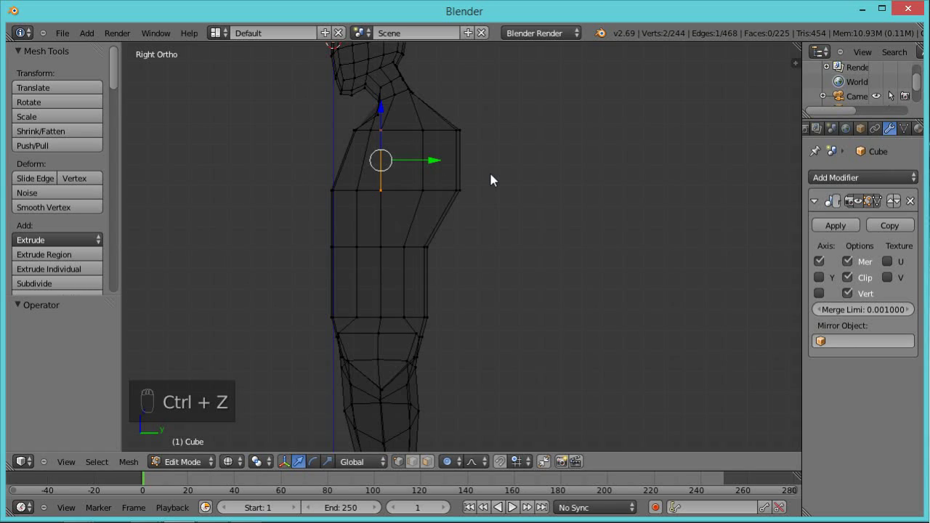
key("o")
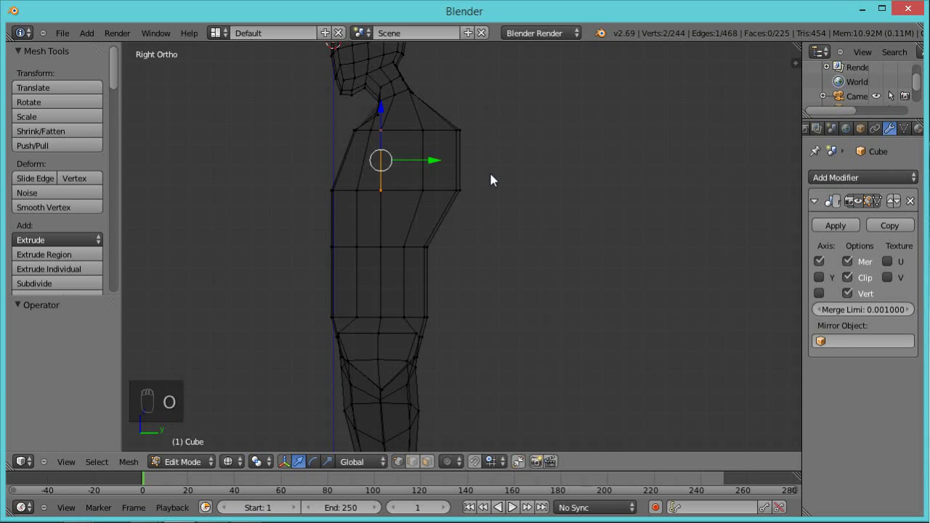
left_click_drag(436, 163, 447, 160)
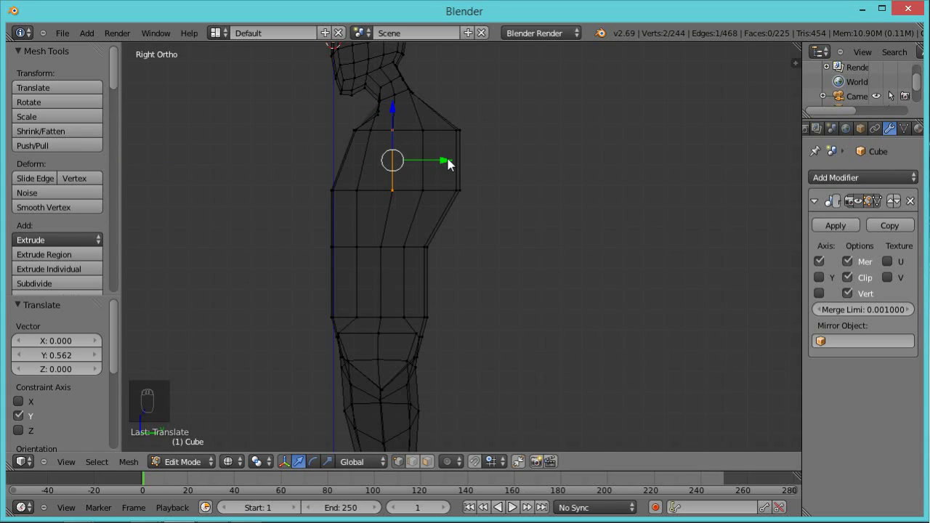
key("a")
key("z")
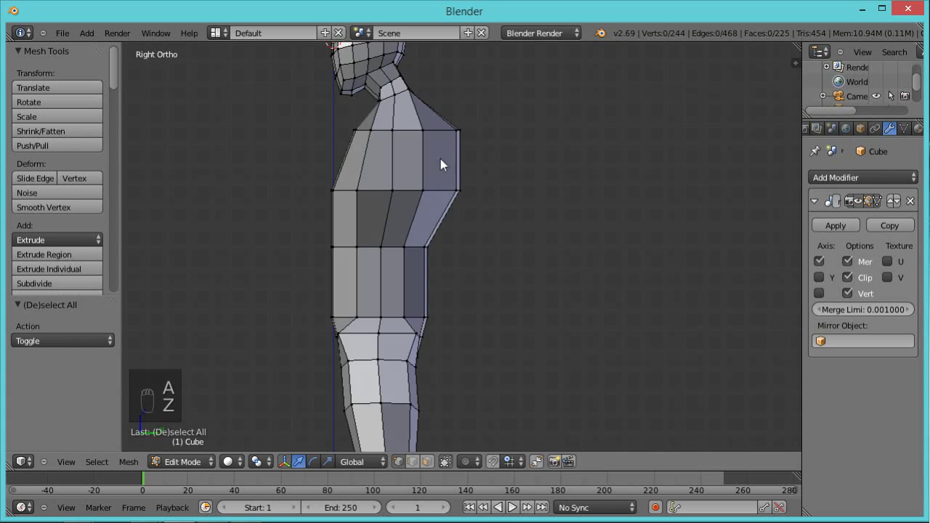
Add one centred horizontal loop cut around the upper chest.
middle_click_drag(334, 209, 344, 211)
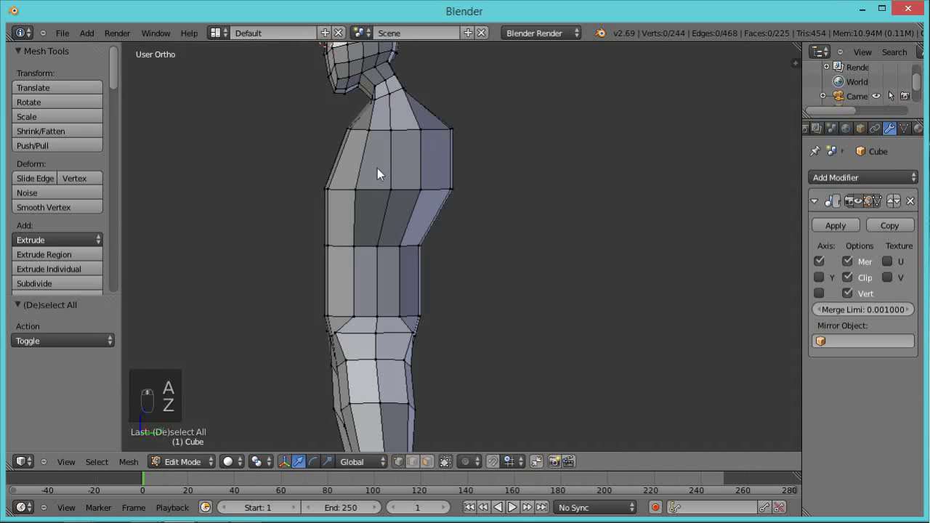
key("ctrl+r")
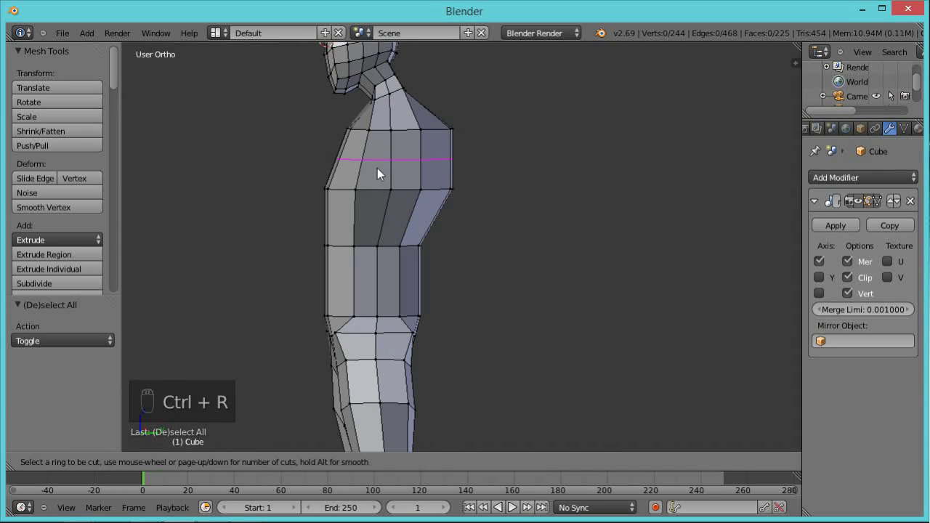
left_click(377, 168)
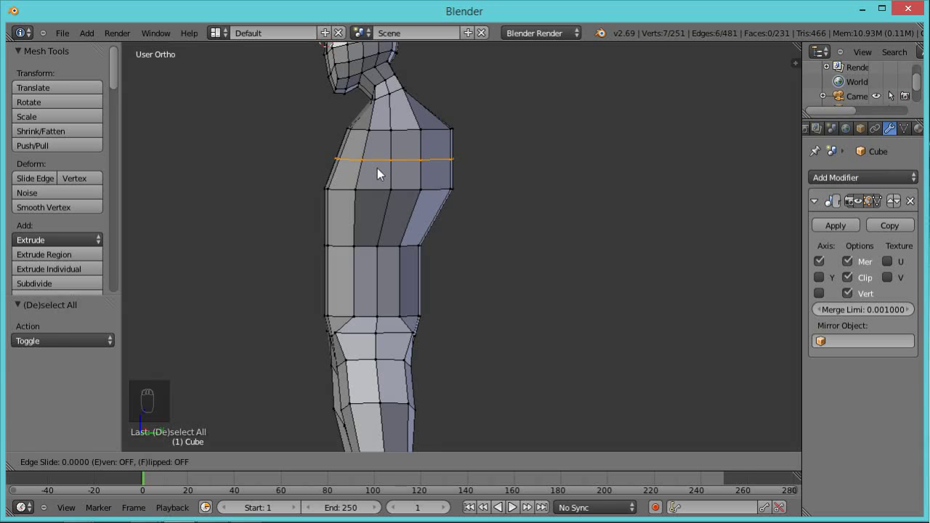
right_click(377, 168)
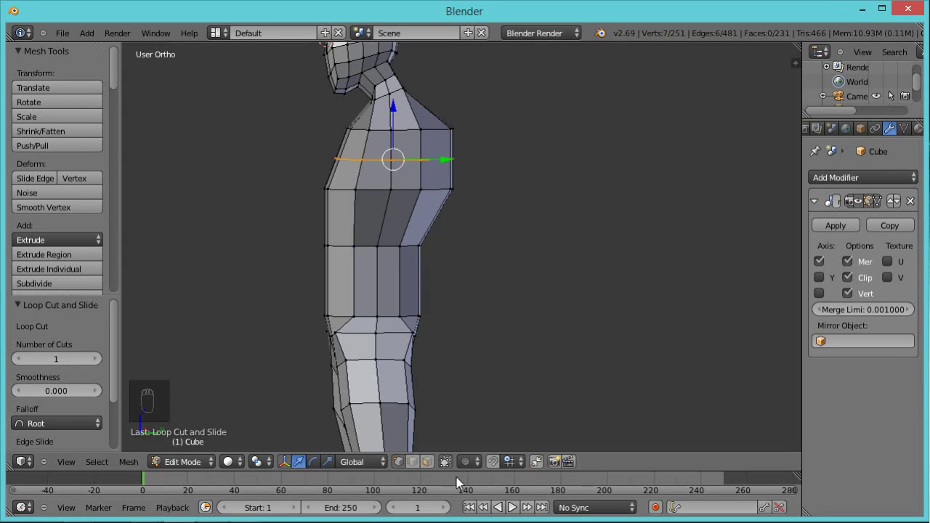
Select the four middle faces on the upper torso's side and extrude them about 1.88 along X to start the arm.
left_click(427, 461)
right_click(380, 149)
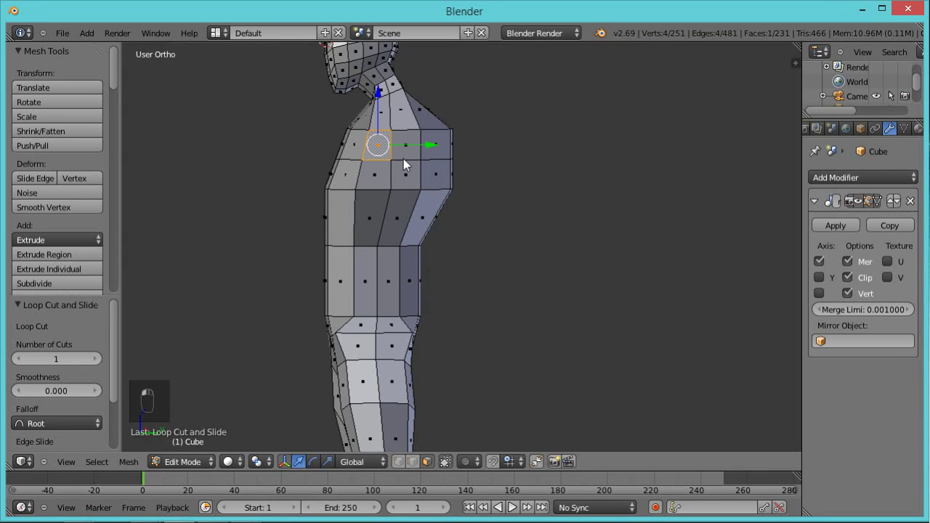
right_click(409, 154, "shift")
right_click(377, 181, "shift")
right_click(404, 178, "shift")
middle_click_drag(346, 227, 487, 324)
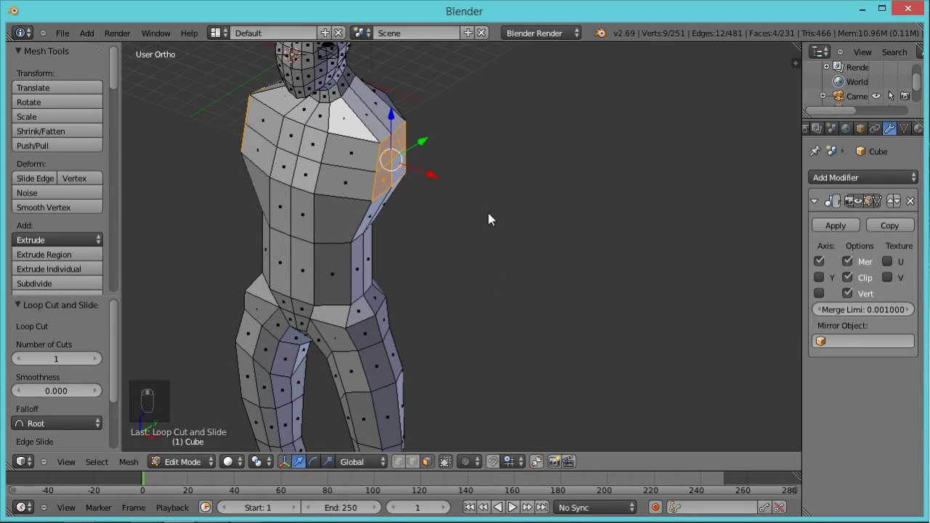
key("e")
key("x")
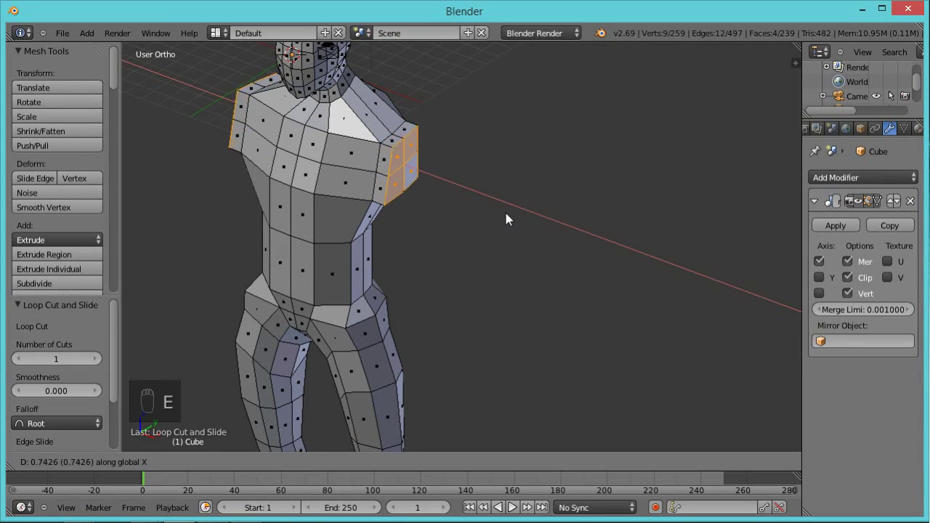
left_click(523, 221)
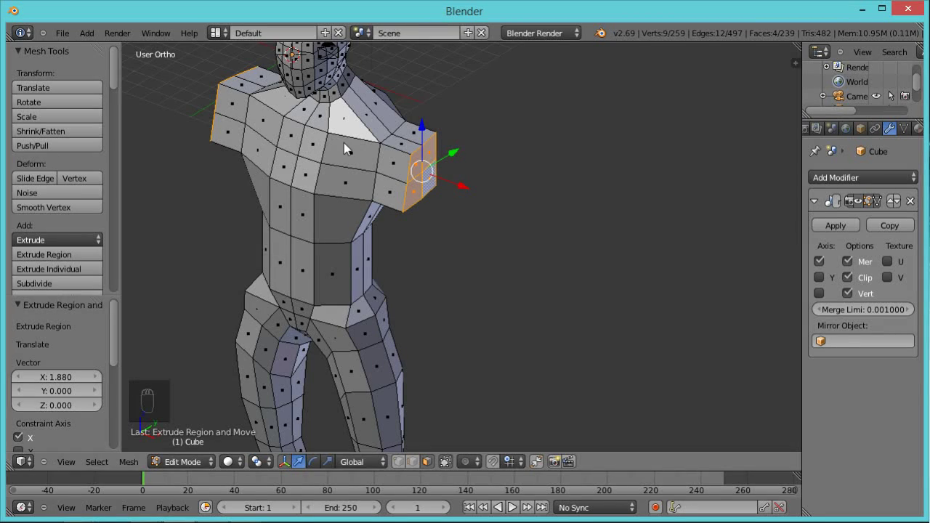
Look up the Mesh: LoopTools add-on in the add-on list of the user preferences and close the preferences.
left_click(65, 34)
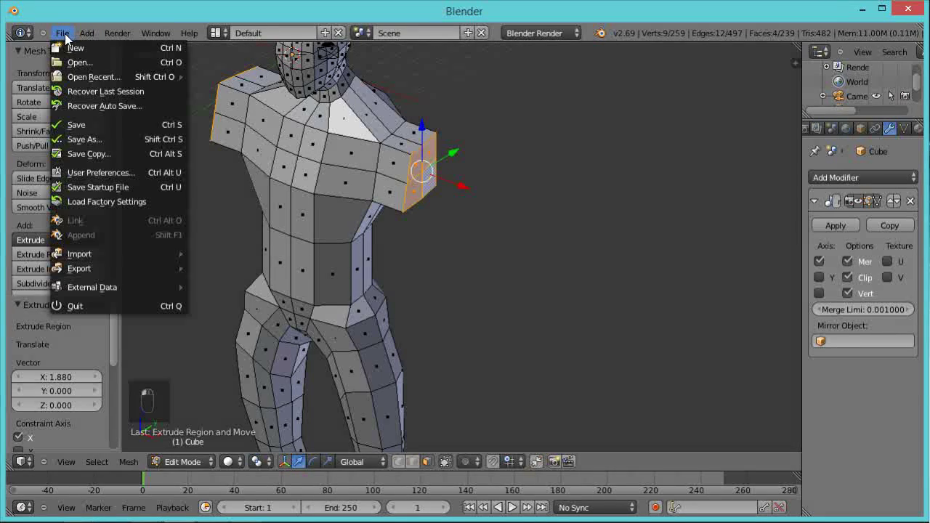
left_click(98, 167)
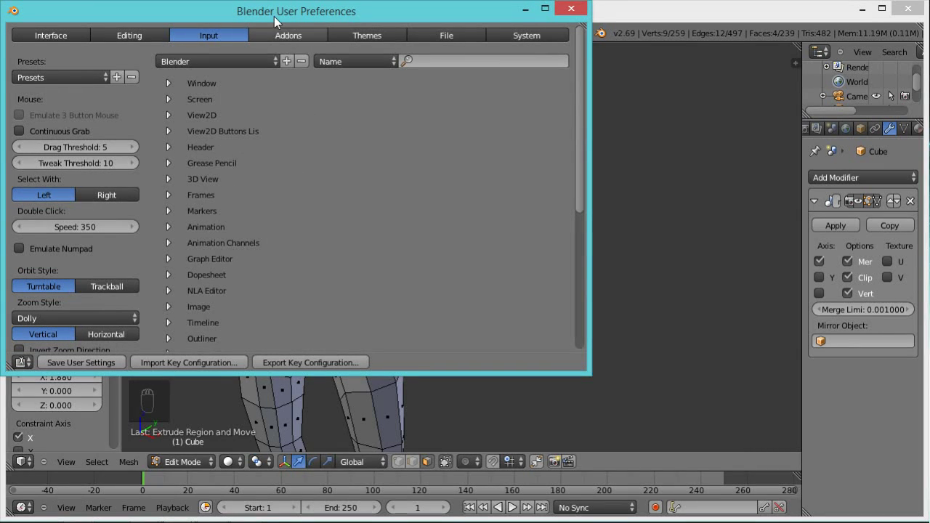
left_click(283, 35)
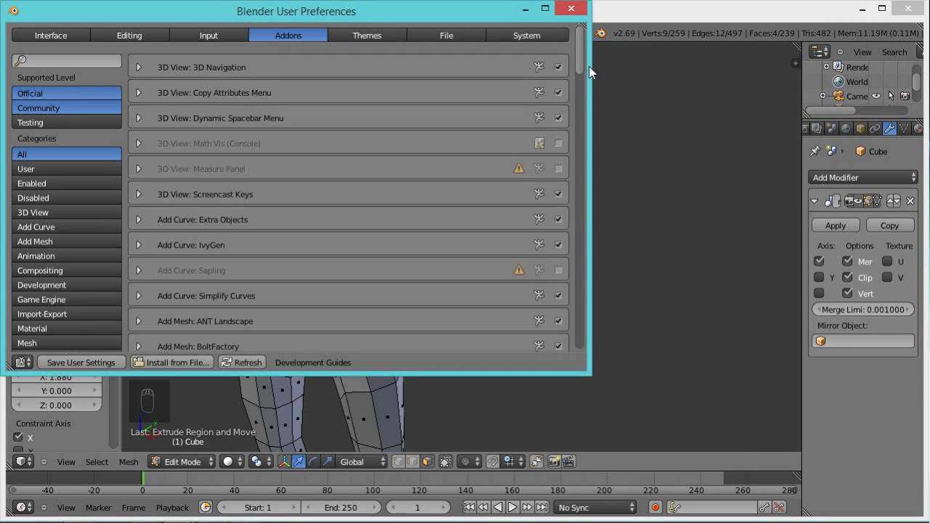
left_click_drag(581, 64, 569, 260)
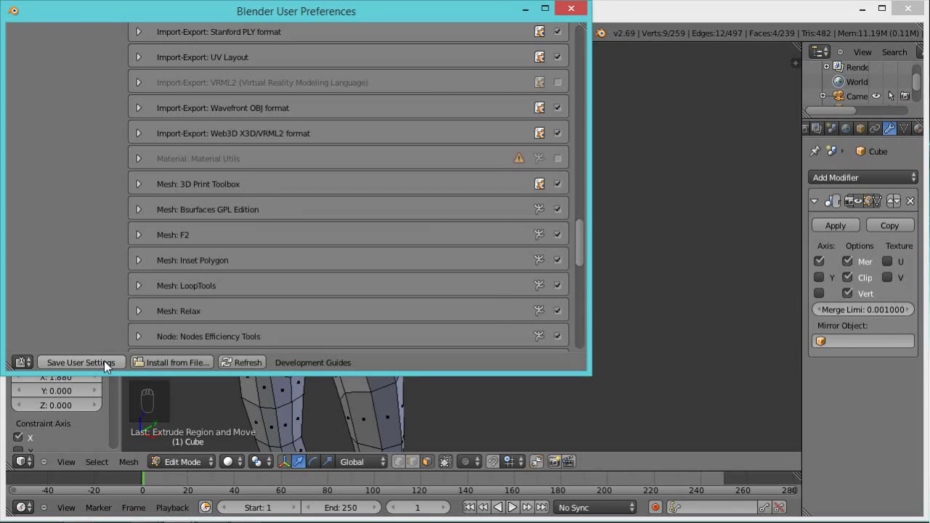
left_click(574, 7)
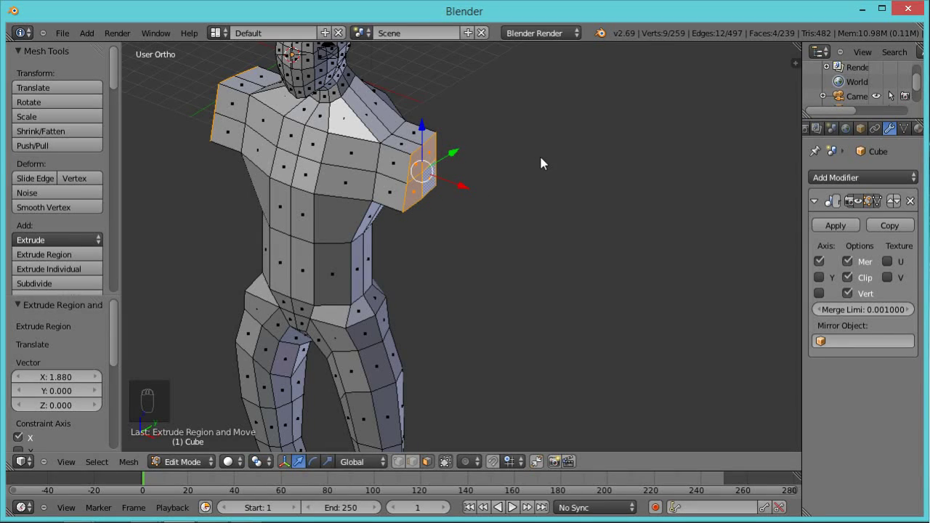
Bring up the LoopTools operations for the four faces at the arm's end.
key("w")
mouse_move(513, 58)
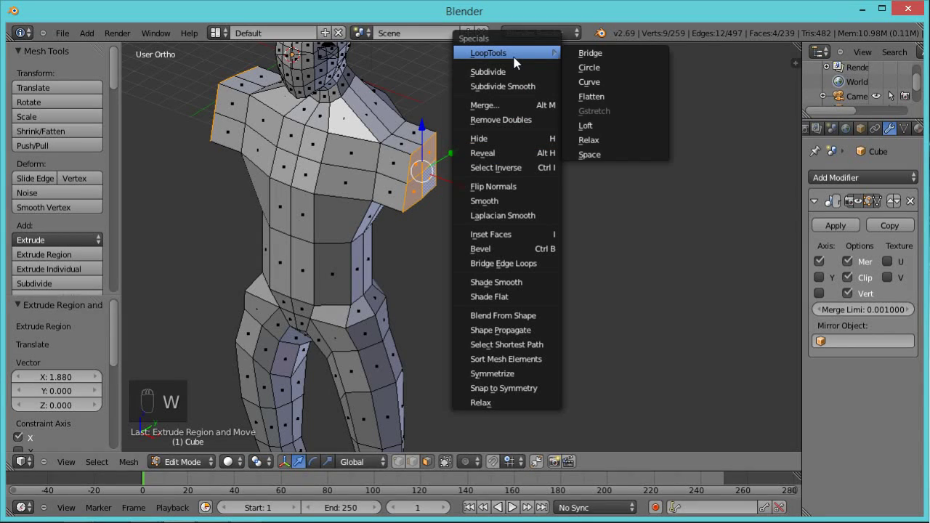
Round the arm's selected end faces with LoopTools Circle and extrude them about 2.73 along X.
left_click(589, 68)
middle_click_drag(566, 246, 536, 177)
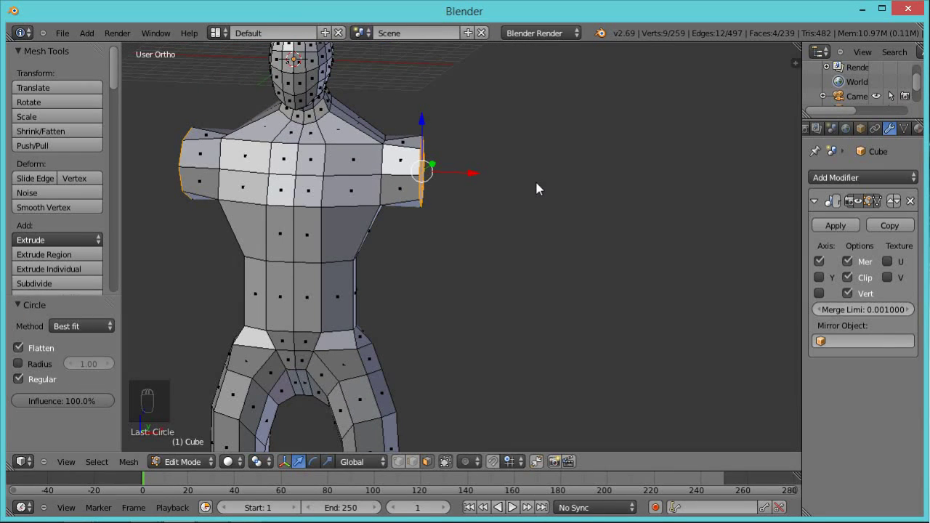
key("e")
key("x")
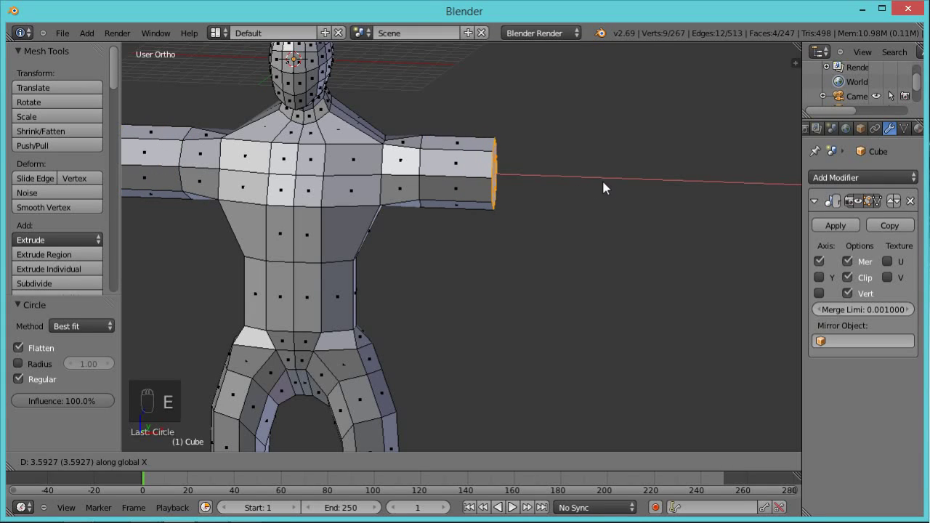
left_click(590, 187)
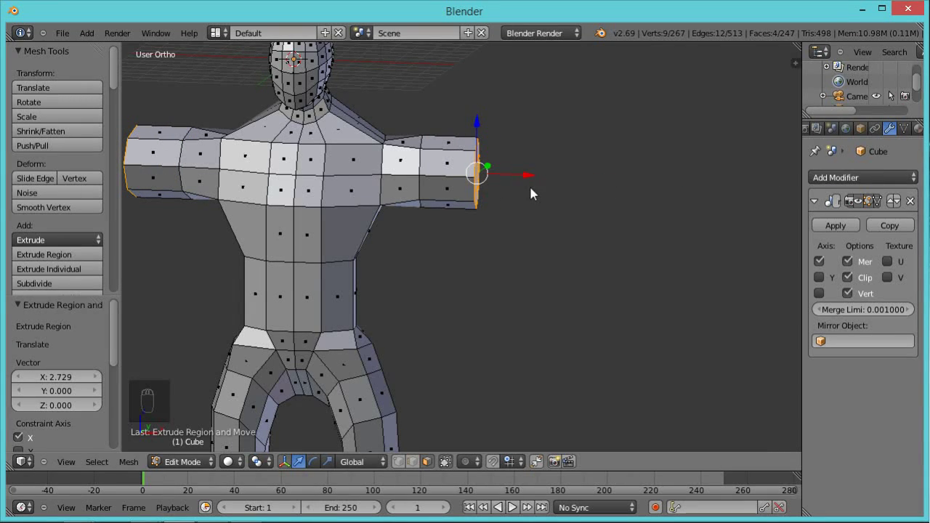
Extrude the arm's end faces again by about 2.75 along X to lengthen the upper arm.
middle_click_drag(644, 224, 582, 255)
key("e")
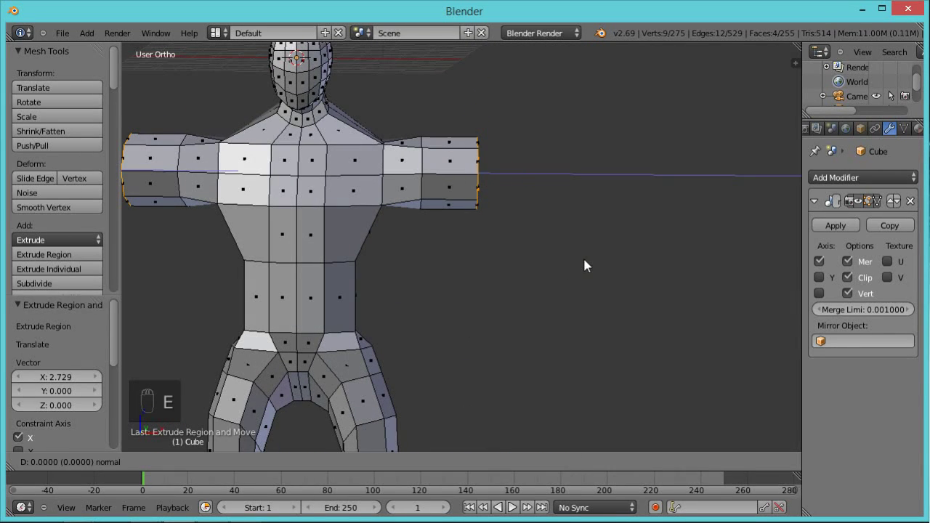
key("x")
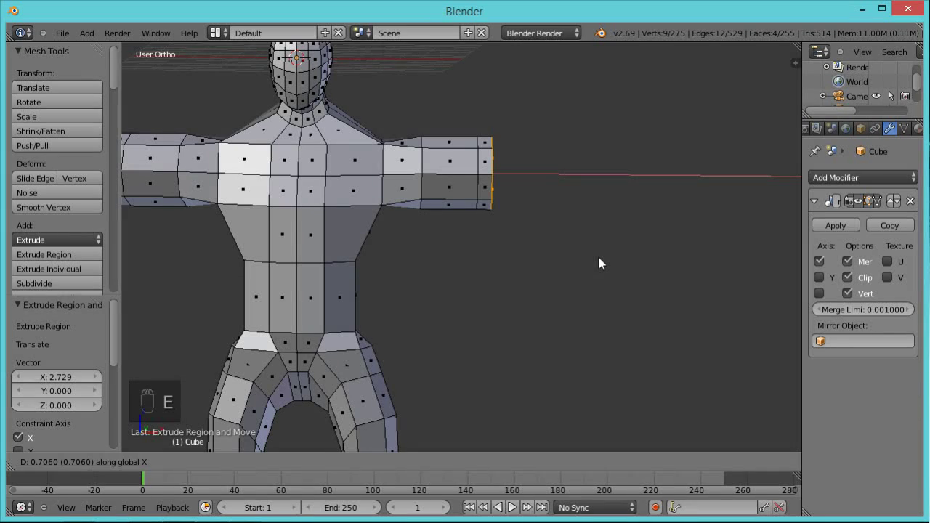
left_click(641, 255)
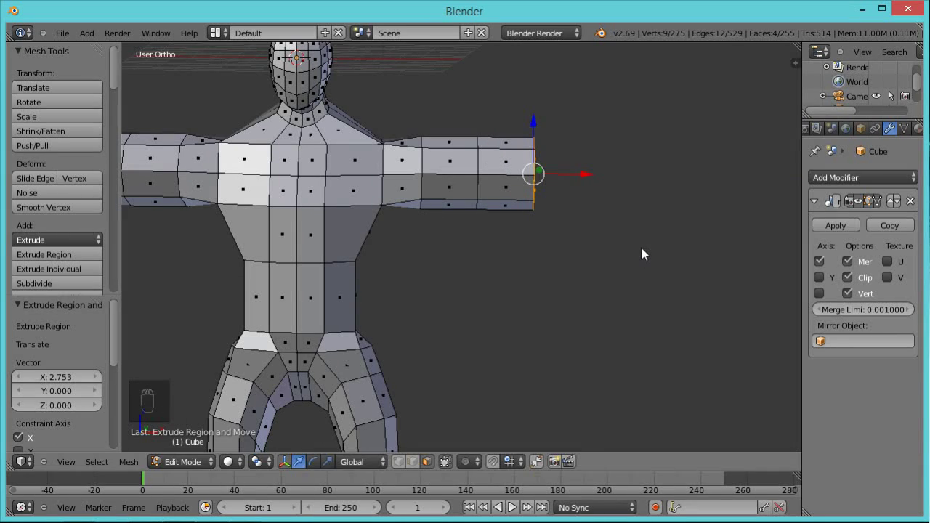
Taper the upper arm's end toward the elbow by scaling its faces to about 0.59 along Z and 0.69 along Y.
key("s")
key("z")
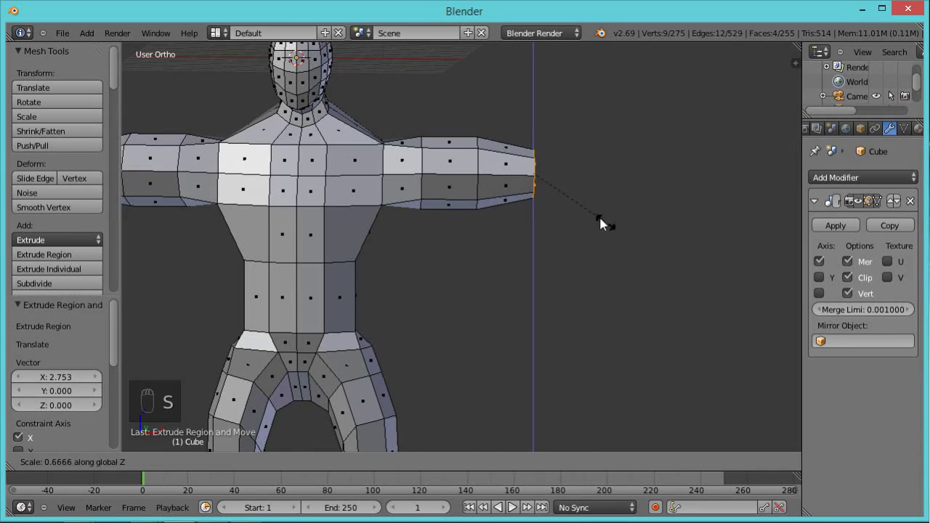
left_click(598, 218)
middle_click_drag(667, 186, 590, 249)
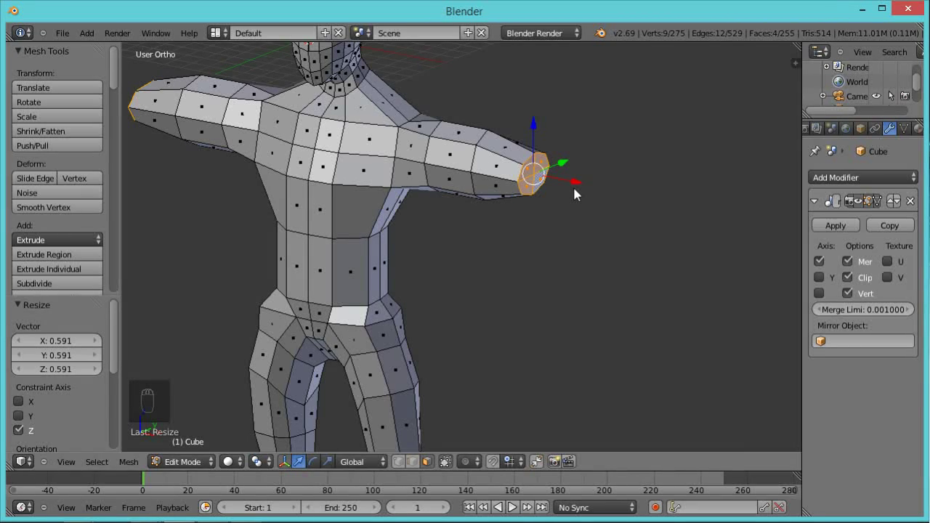
middle_click_drag(634, 201, 564, 198)
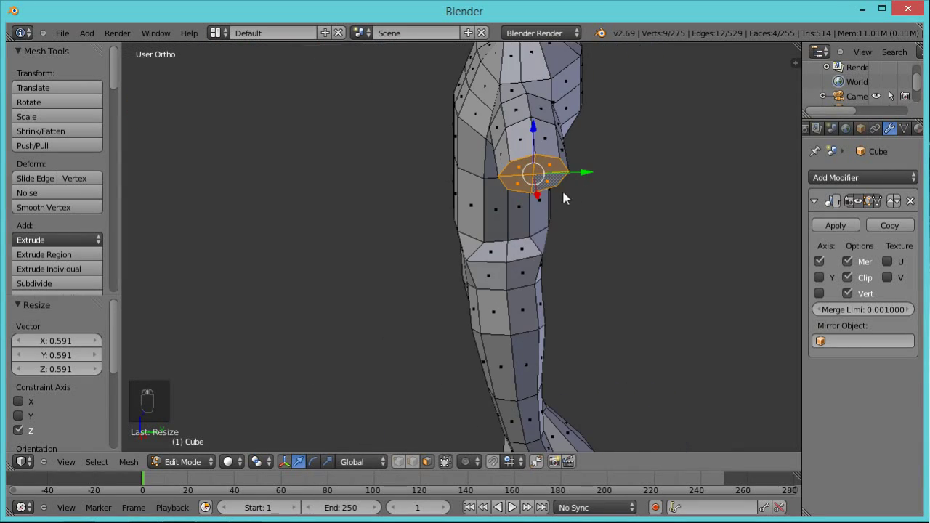
key("s")
key("y")
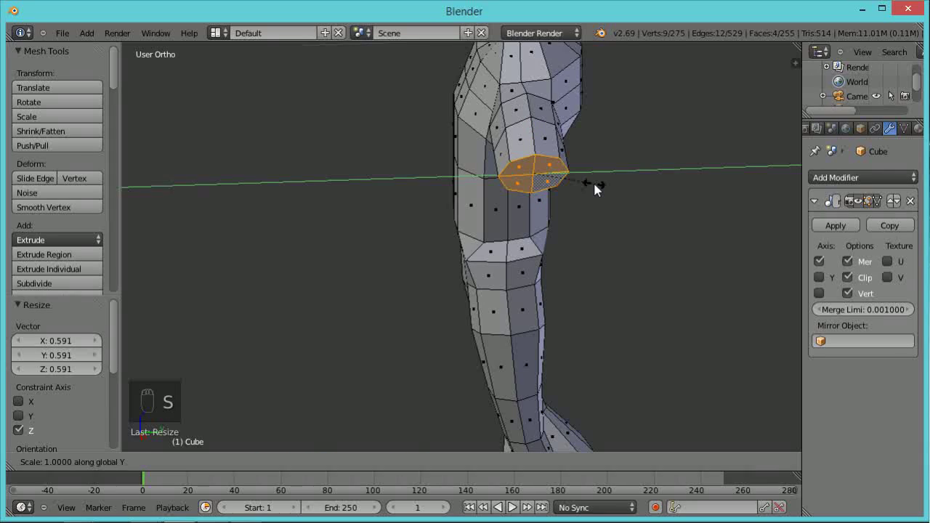
left_click(575, 183)
Extrude the narrowed elbow faces about 2.9 along X to start the forearm.
middle_click_drag(467, 250, 653, 217)
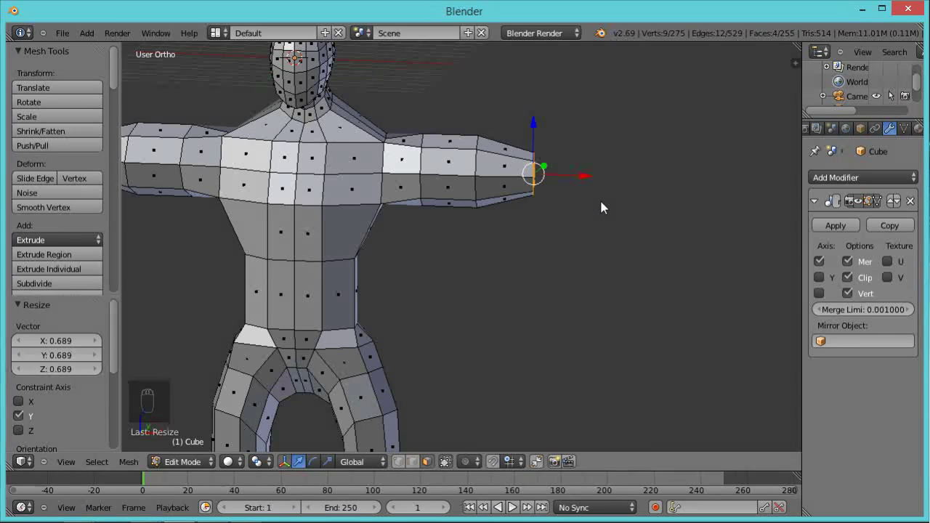
key("e")
key("x")
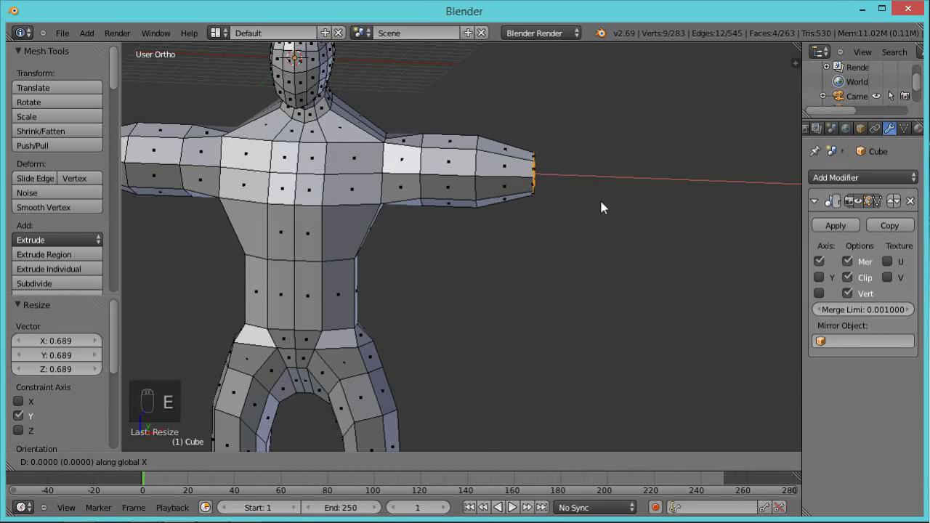
left_click(658, 193)
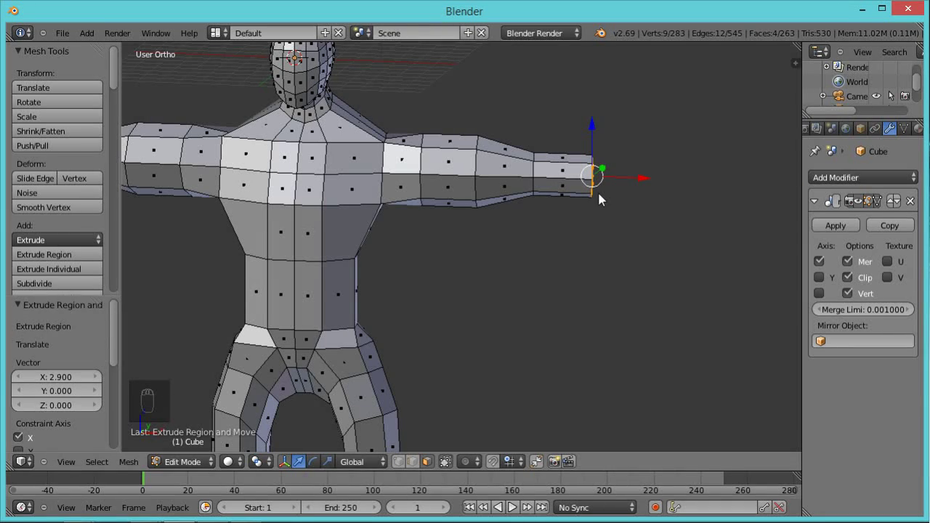
Flare the forearm's end faces by scaling them to about 1.83 along Z and 1.77 along Y.
key("s")
key("z")
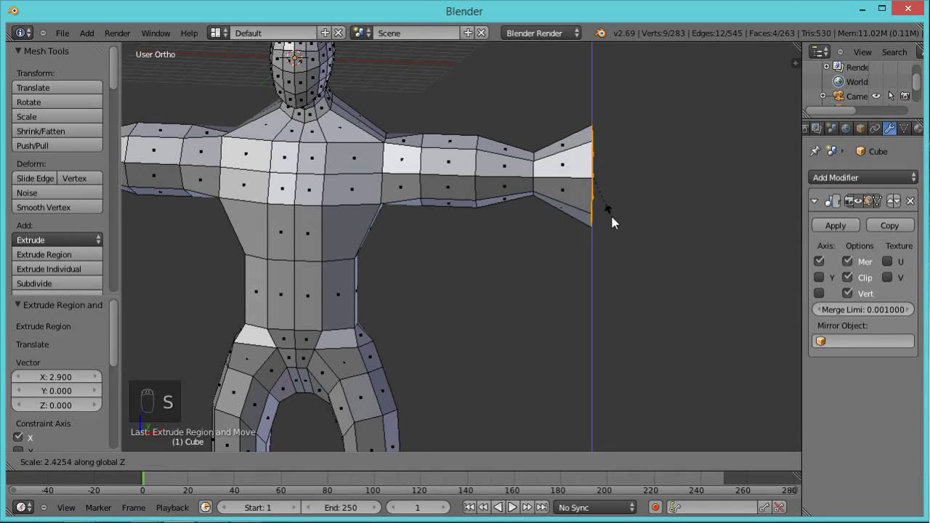
left_click(613, 204)
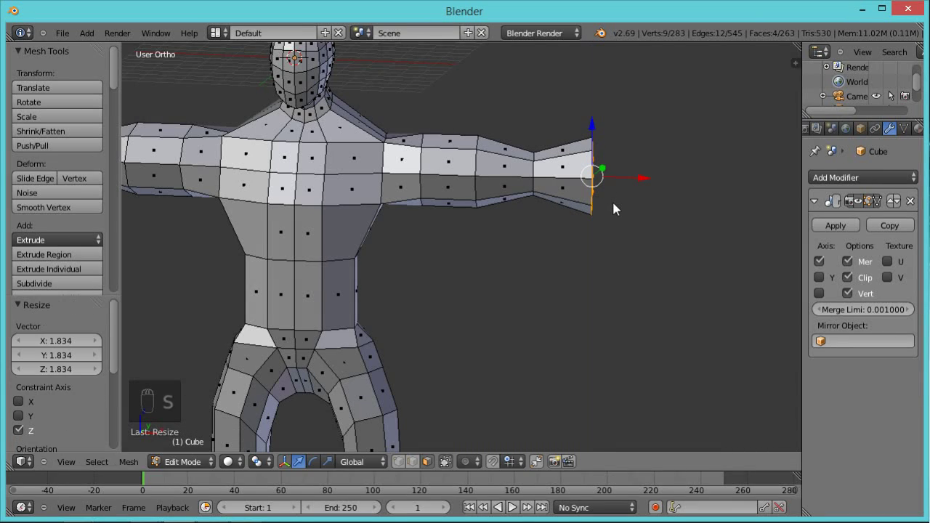
middle_click_drag(682, 178, 629, 188)
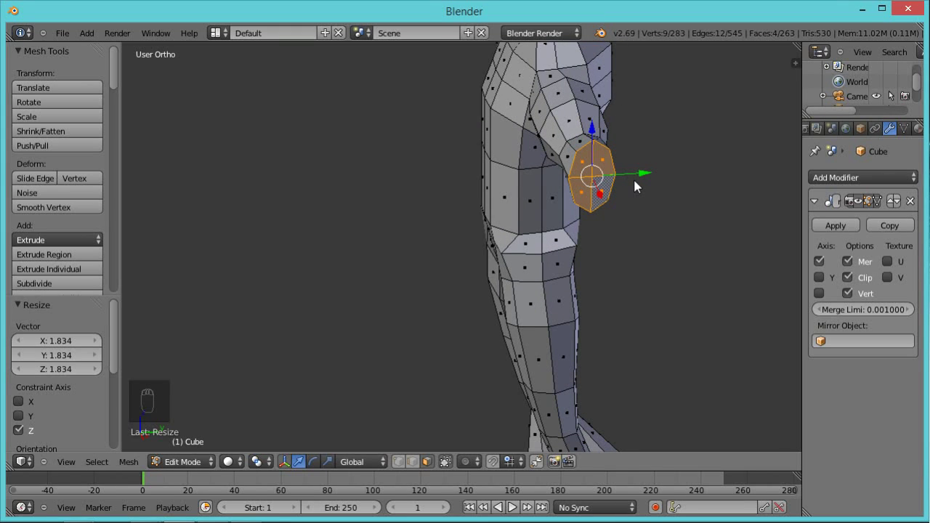
key("s")
key("y")
left_click(665, 182)
Extrude the forearm's end about 5.19 along X and narrow the wrist faces to about 0.4 along Z.
middle_click_drag(587, 231, 671, 250)
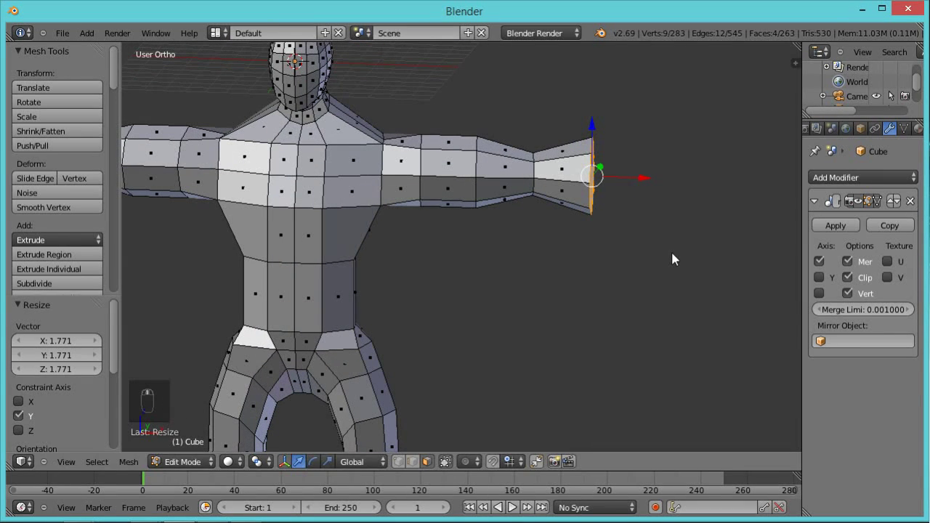
key("e")
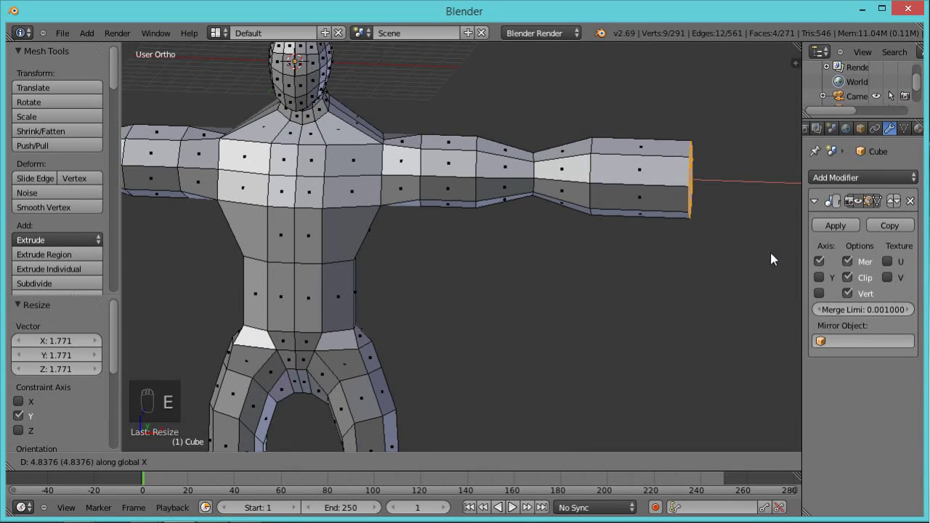
left_click(776, 256)
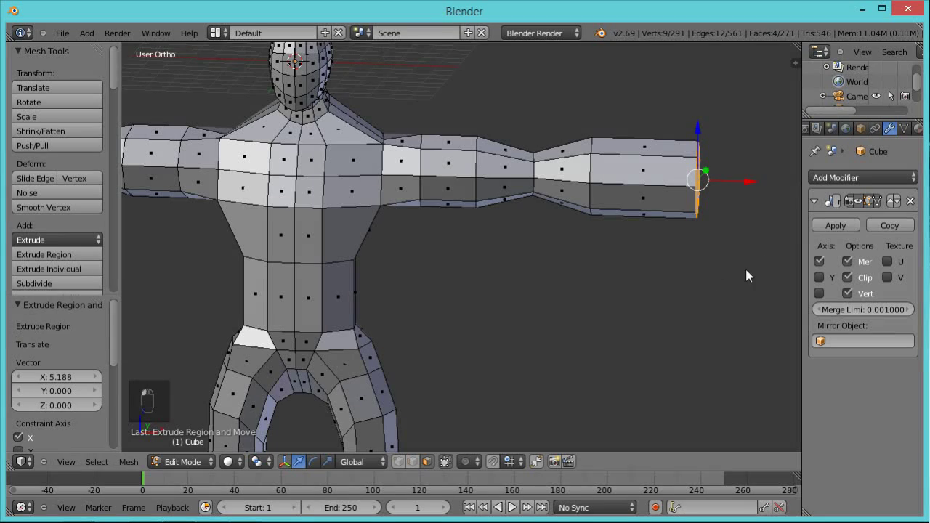
key("s")
key("z")
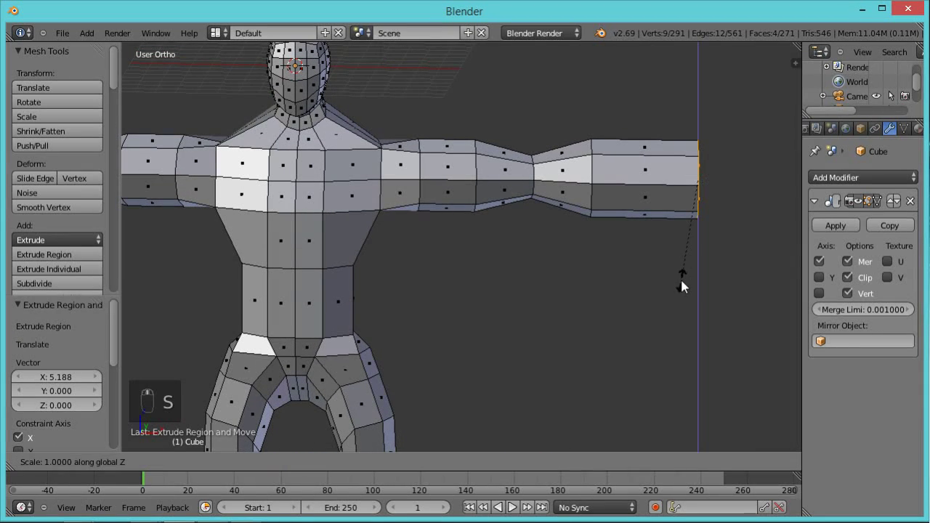
left_click(684, 214)
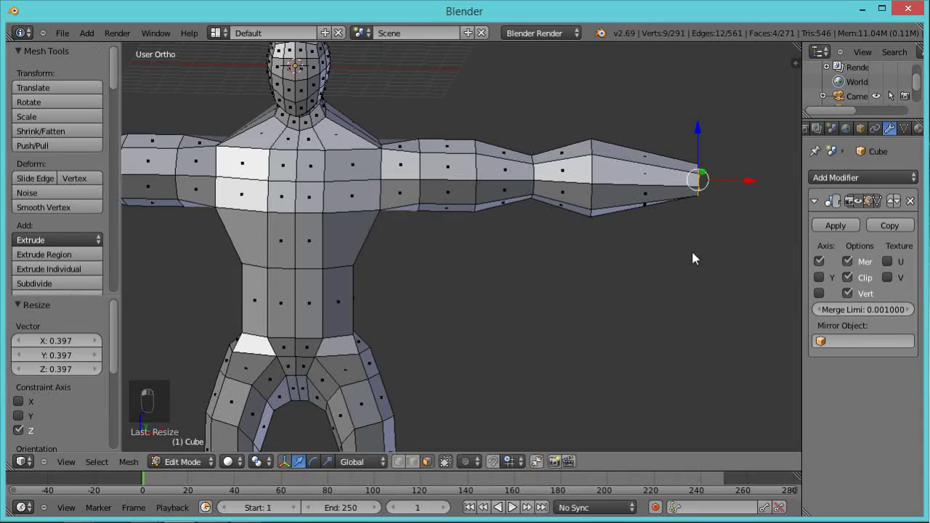
Shorten the forearm by moving the wrist faces about 1.46 back toward the body along X.
middle_click_drag(680, 252, 571, 255, "shift")
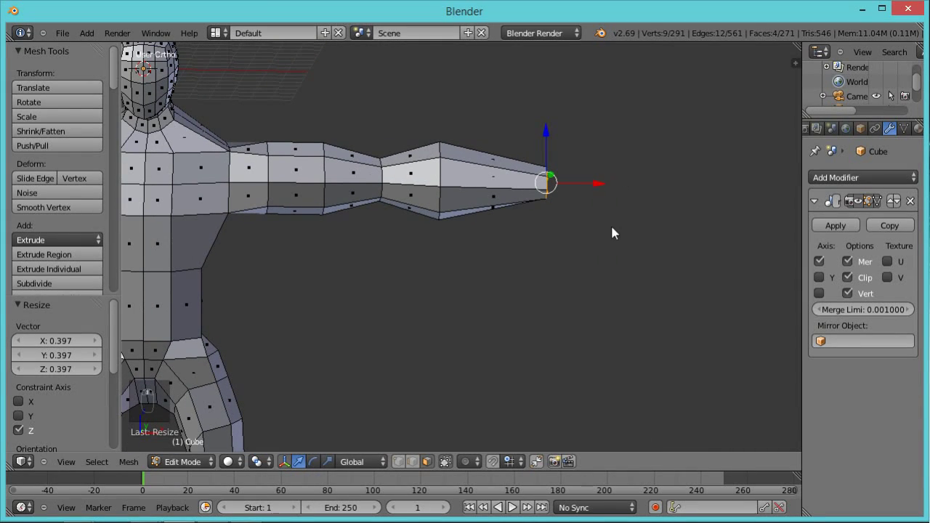
scroll(621, 226, "down", 5)
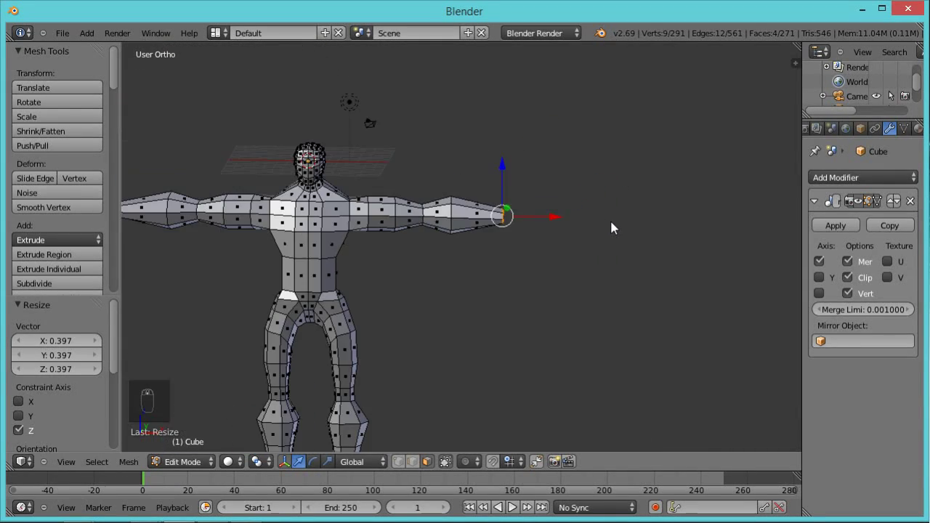
left_click_drag(554, 216, 541, 216)
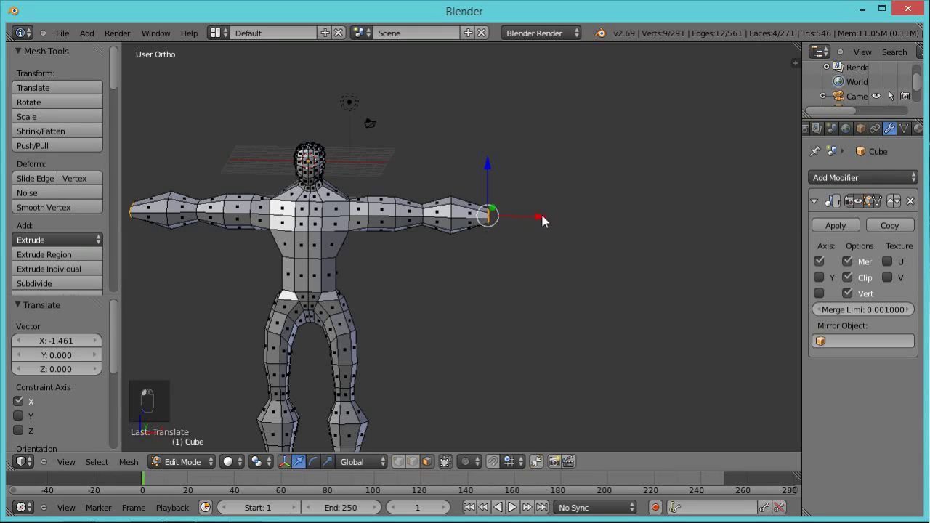
In edge select mode, move the edge loop at the forearm's widest part about 0.36 toward the body along X, and clear the selection.
scroll(448, 217, "up", 1)
right_click(449, 207, "alt")
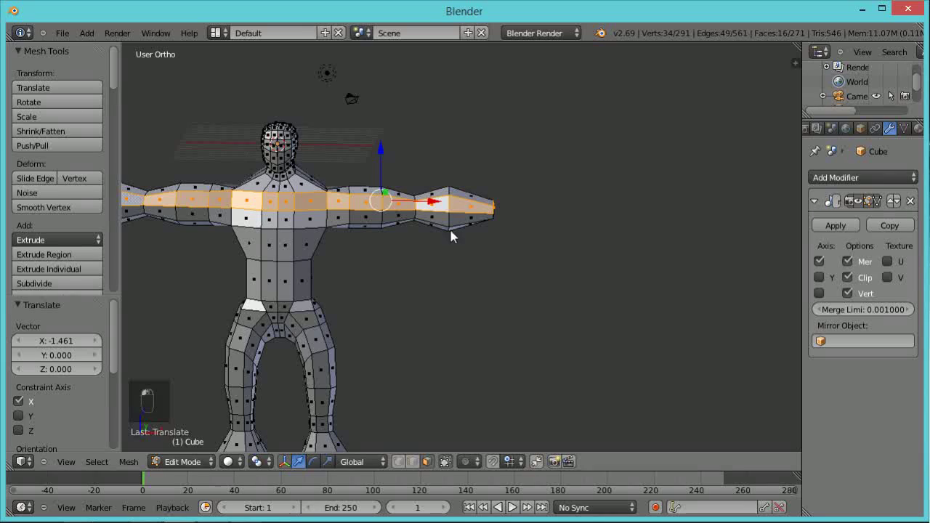
left_click(414, 461)
right_click(449, 190, "alt")
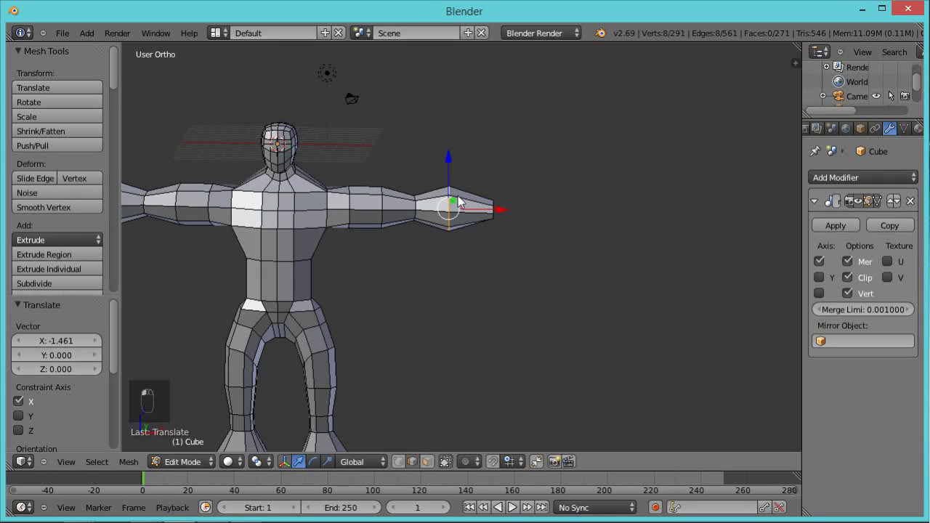
key("g")
key("x")
left_click(496, 207)
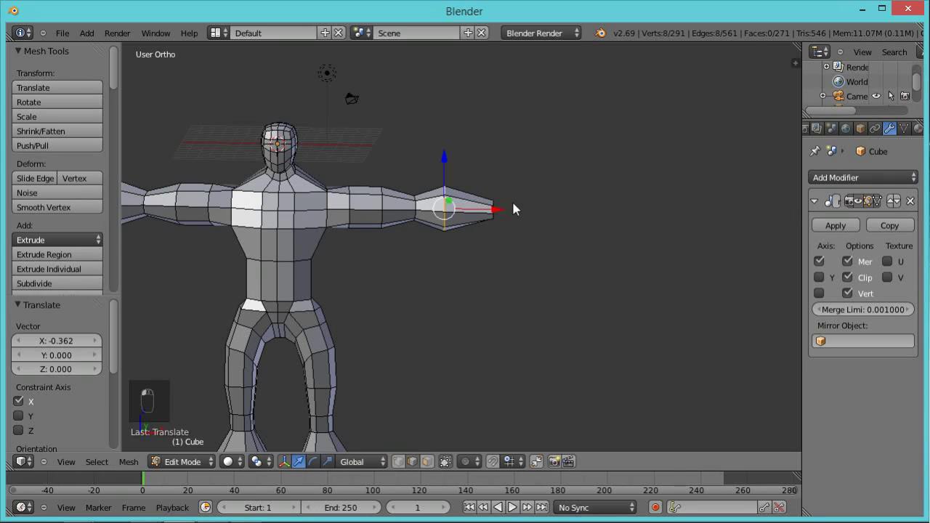
key("a")
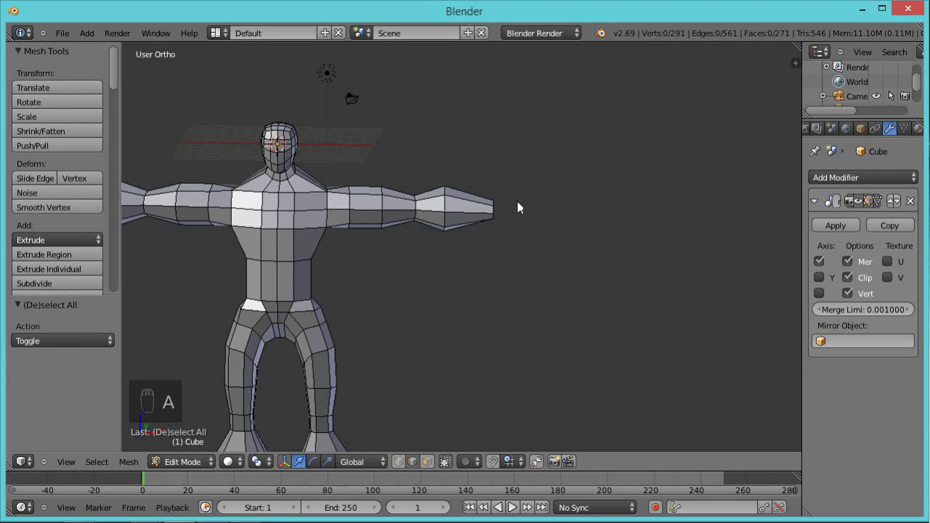
In face select mode with the manipulator hidden, select the wrist's four end faces and scale them to about 0.53 along Y.
scroll(510, 212, "down", 1)
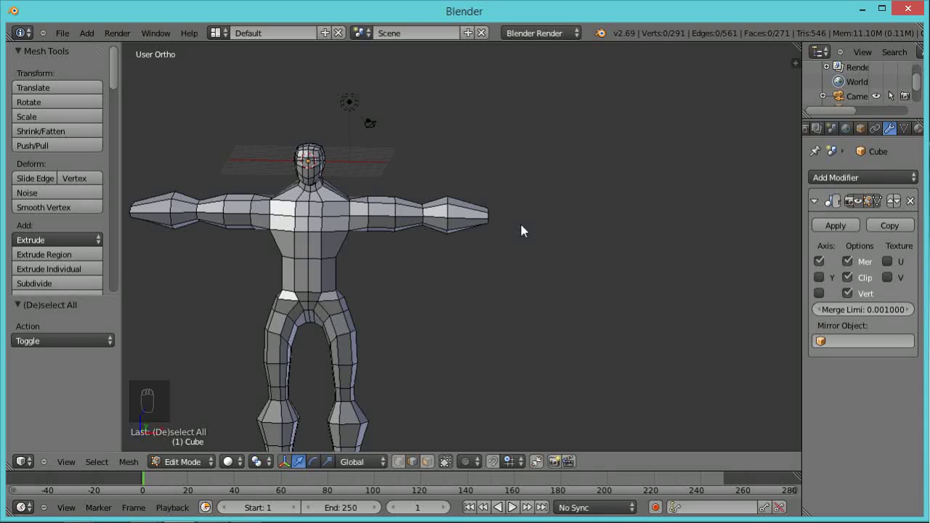
scroll(521, 230, "up", 4)
middle_click_drag(566, 219, 490, 261)
scroll(519, 195, "up", 2)
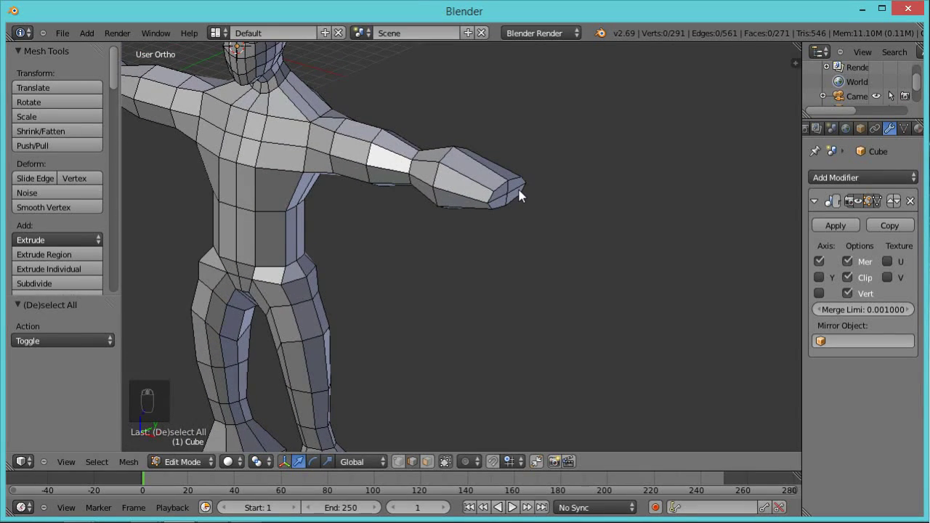
left_click(427, 462)
right_click(514, 186)
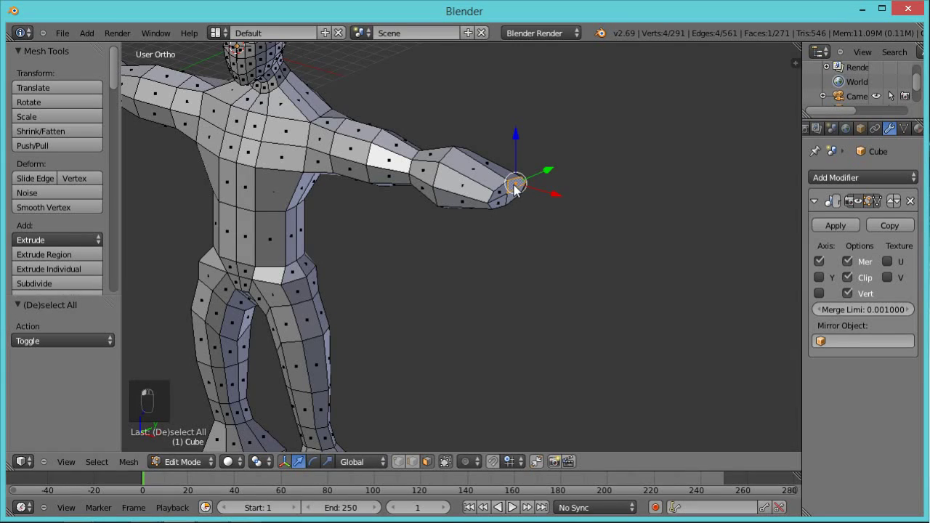
scroll(514, 189, "up", 2)
right_click(519, 181, "shift")
right_click(518, 187, "shift")
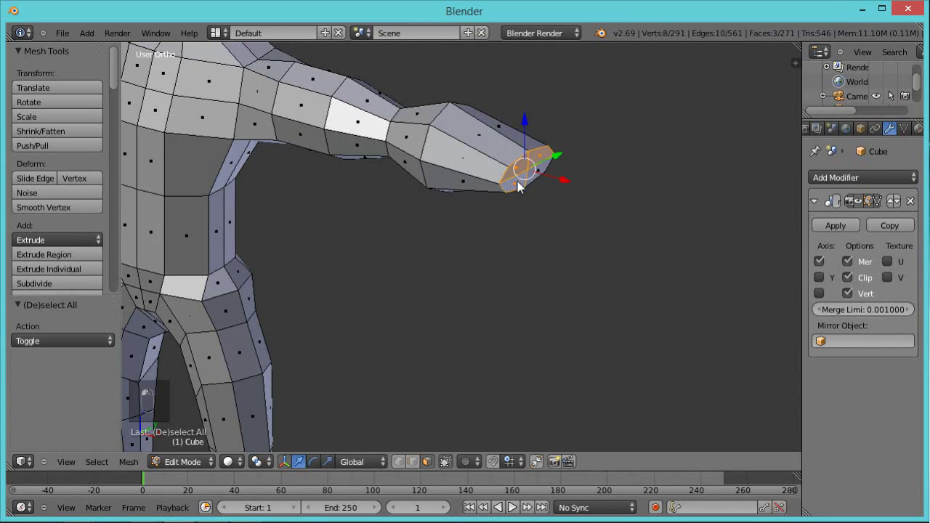
key("ctrl+space")
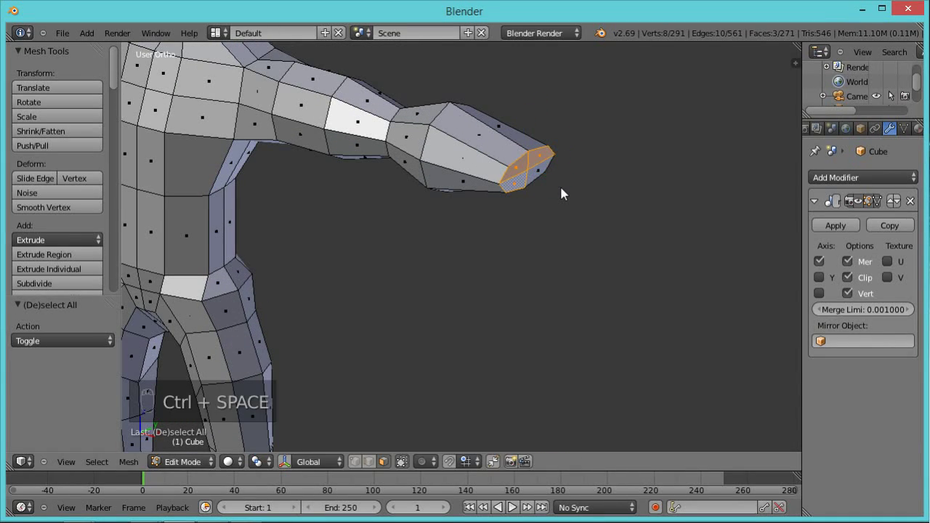
right_click(535, 173, "shift")
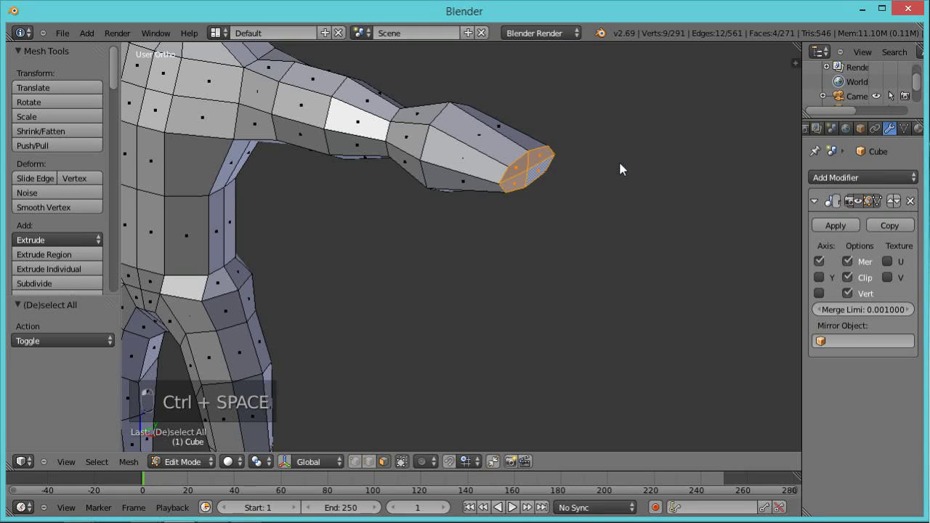
key("s")
key("y")
left_click(574, 158)
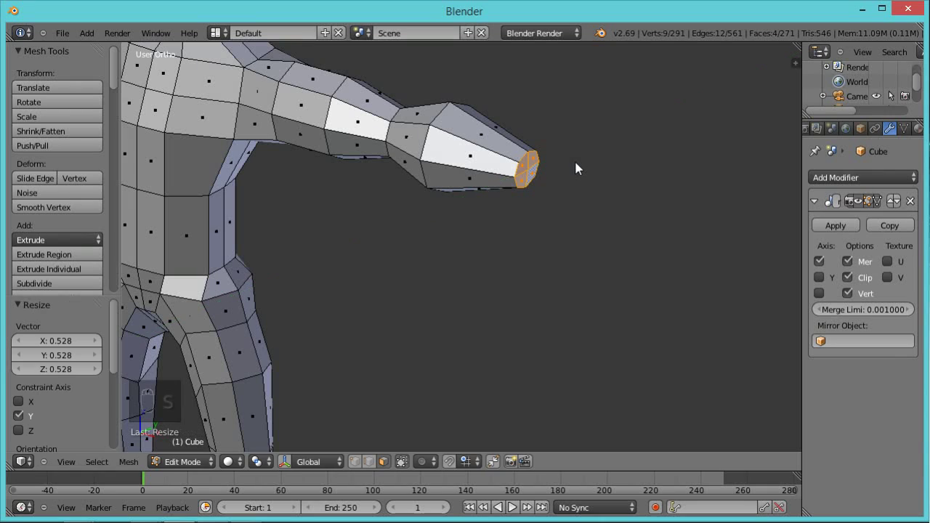
Extrude the wrist's end faces about 1.86 along X and scale them to about 1.59 along Z to start the hand.
middle_click_drag(566, 212, 613, 200)
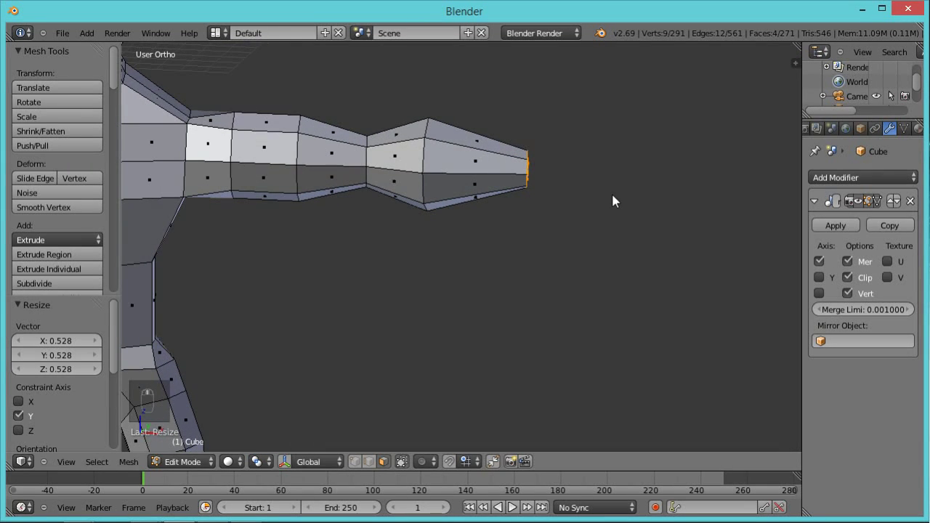
key("e")
key("x")
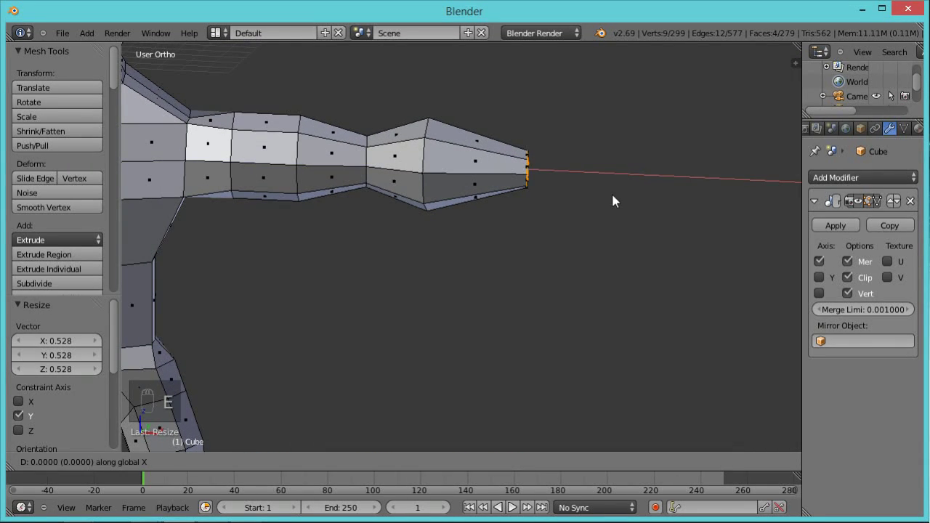
left_click(657, 202)
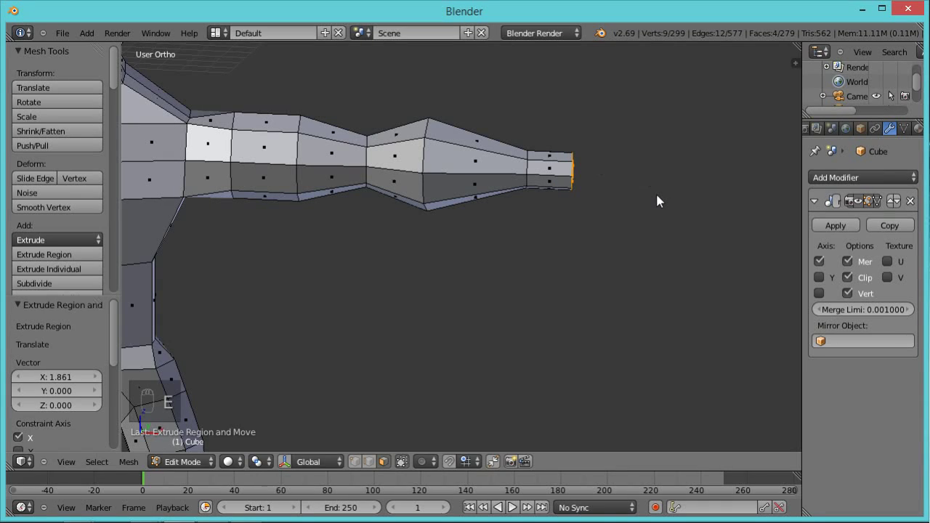
key("s")
key("z")
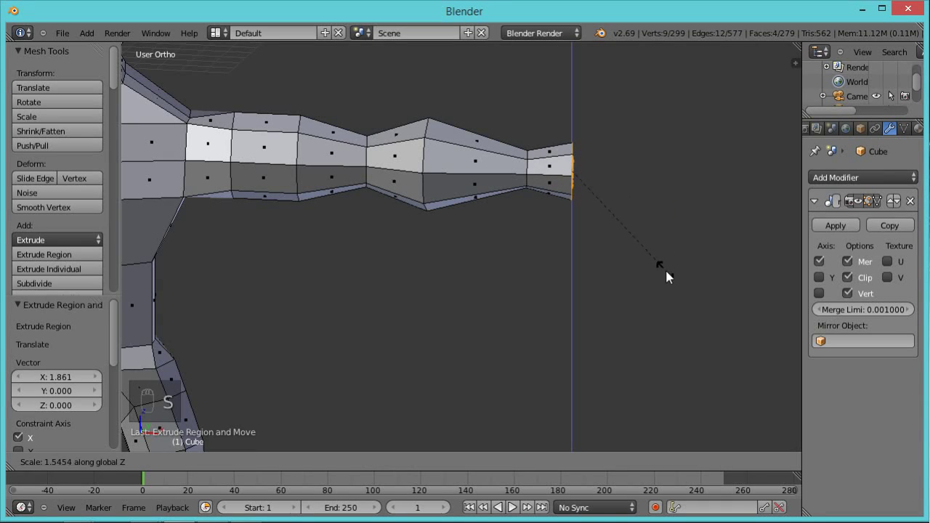
left_click(663, 273)
Widen the hand's four end faces to about 1.81 along Y.
middle_click_drag(681, 234, 624, 222)
key("s")
key("y")
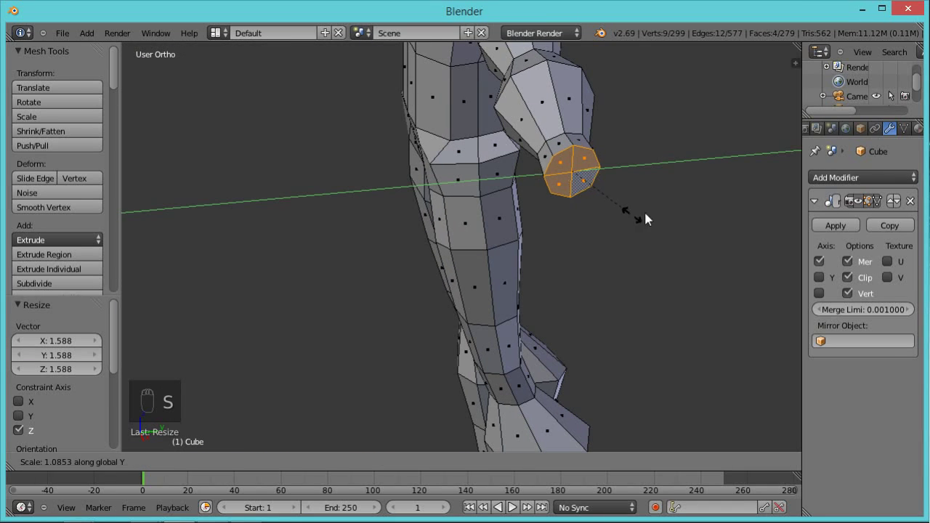
left_click(691, 207)
In front view, extrude the hand's end faces about 0.5 along X, show the manipulator, and move them another 0.5 along X.
middle_click_drag(553, 266, 690, 235)
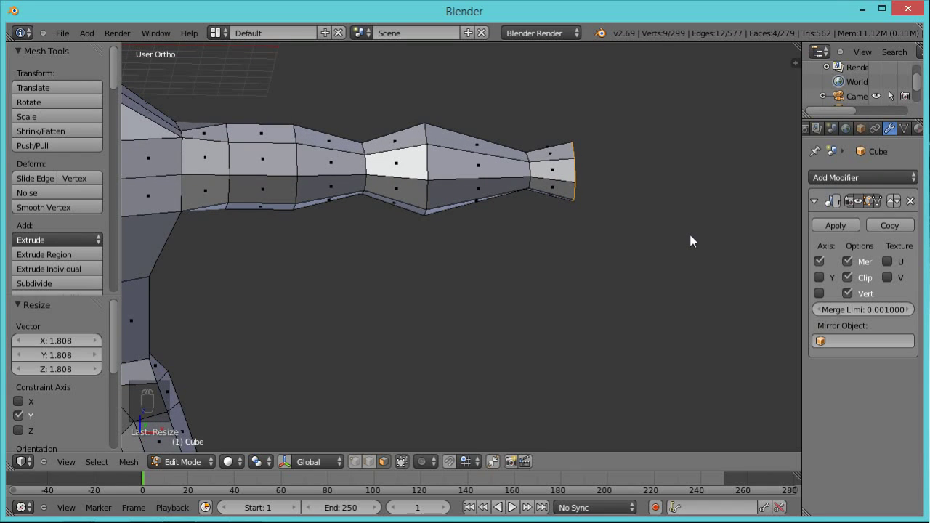
key("KP_1")
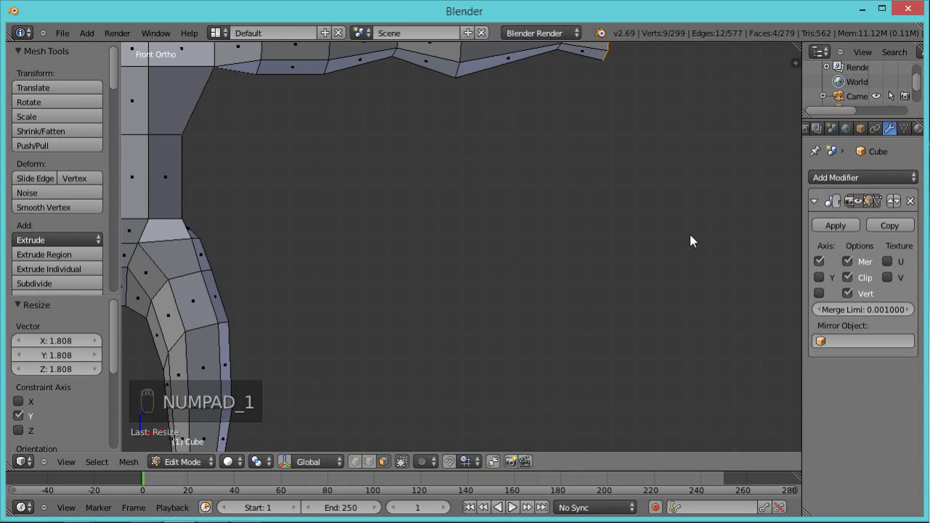
middle_click_drag(591, 280, 477, 418, "shift")
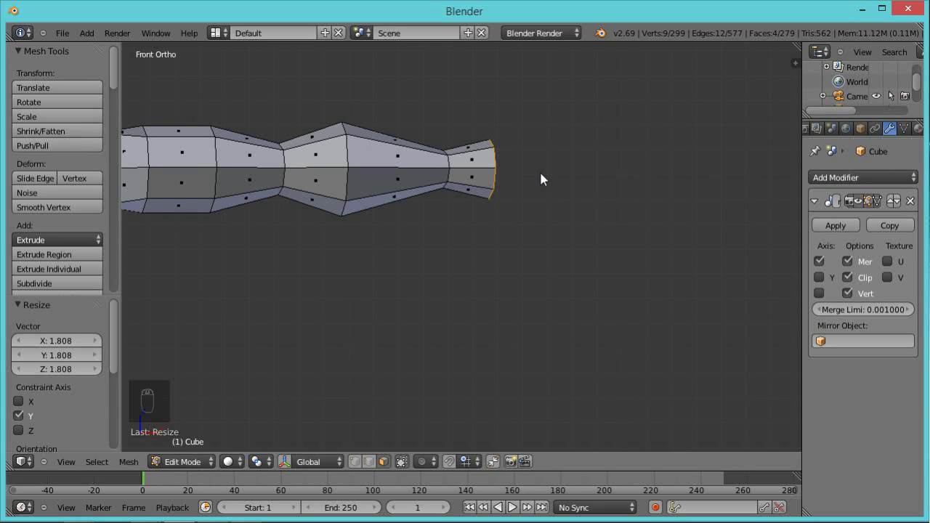
key("e")
key("x")
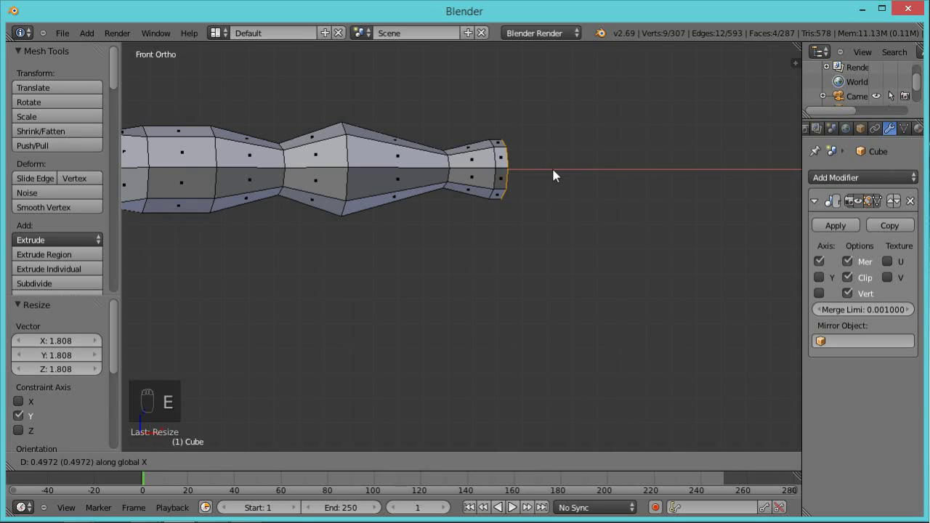
left_click(554, 171)
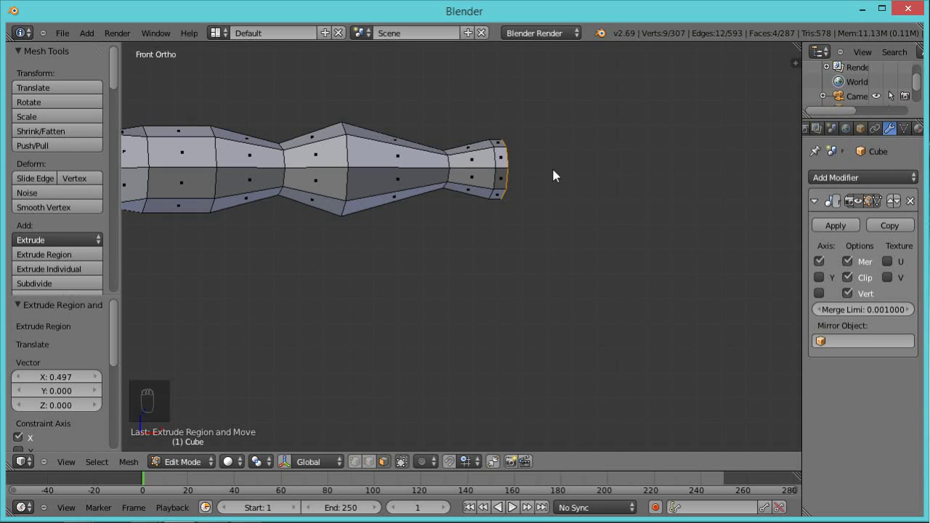
key("ctrl+space")
left_click_drag(552, 166, 565, 169)
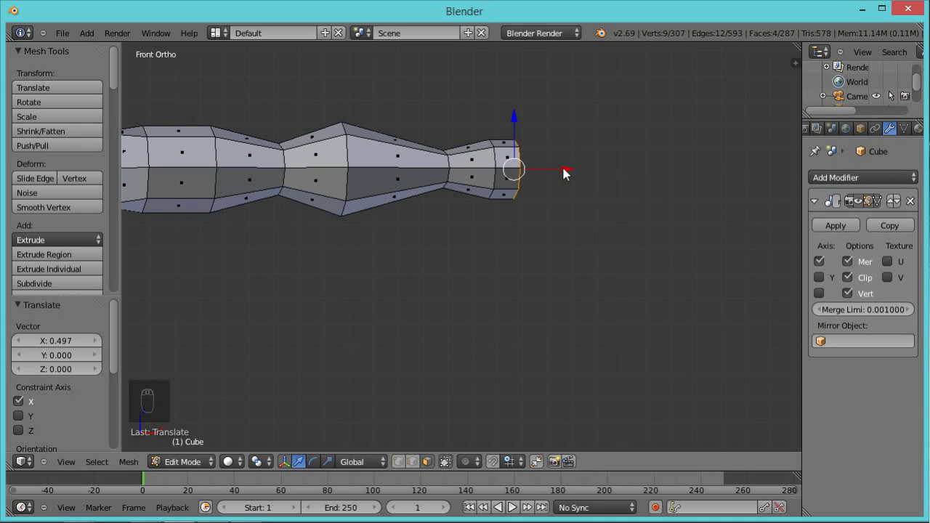
Extrude the hand's end faces about 0.94 along X, and again about 0.29 along X.
key("e")
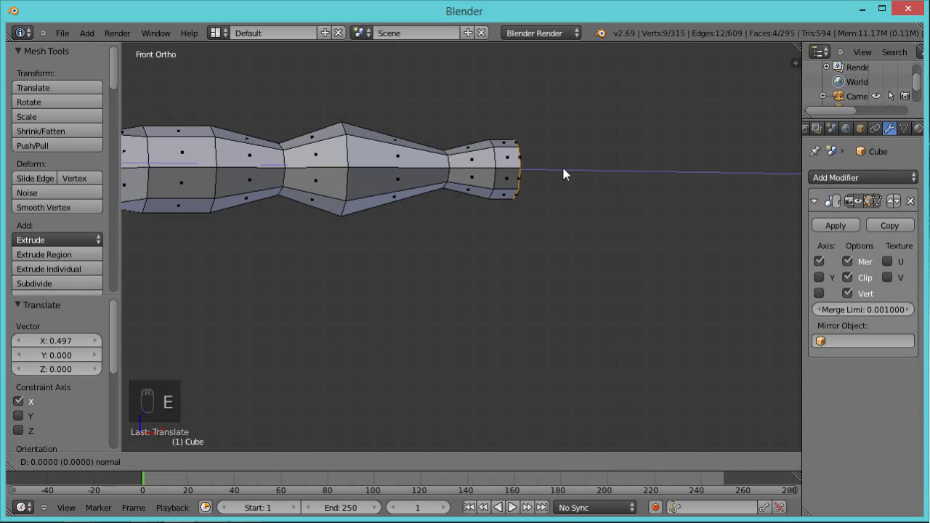
key("x")
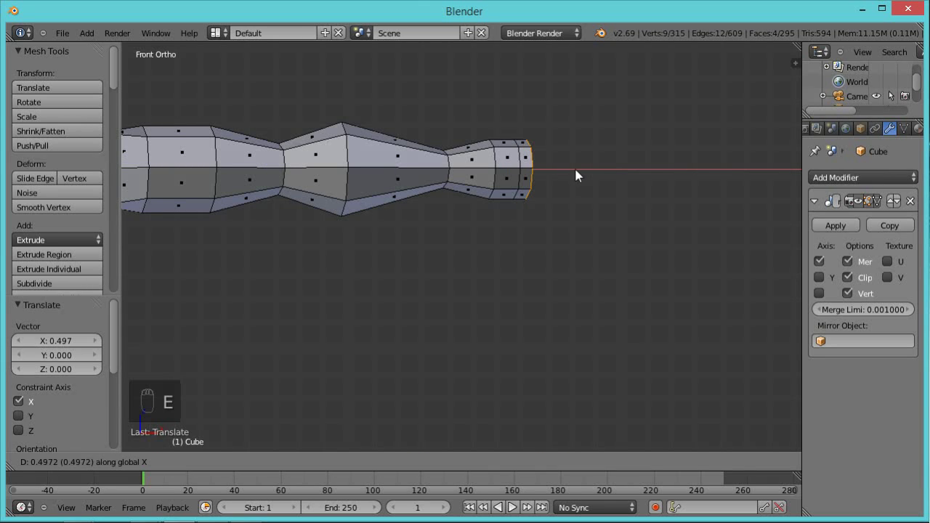
left_click(587, 180)
key("e")
key("x")
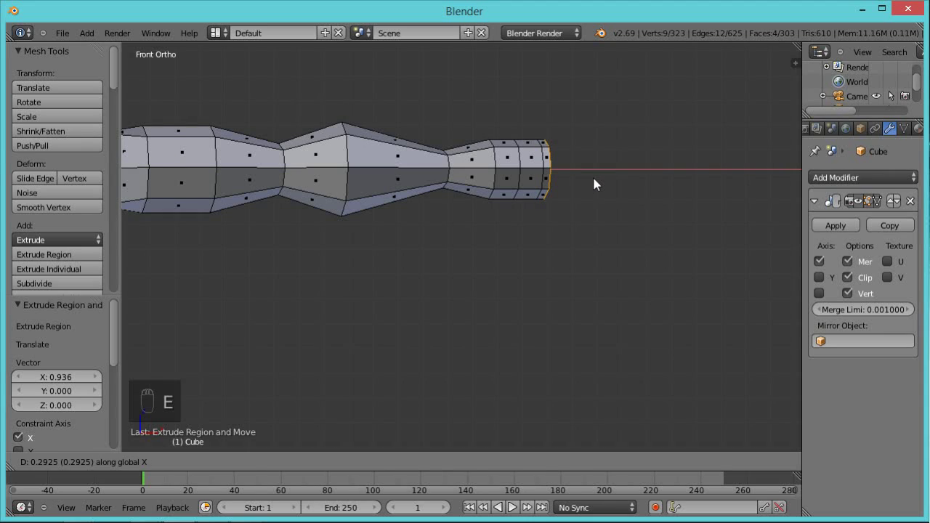
left_click(594, 184)
Extrude the lower front side face of the palm segment nearest the wrist about 0.28 outward and scale it to about 0.84 as the thumb base.
middle_click_drag(610, 240, 664, 210)
middle_click_drag(655, 224, 548, 296, "shift")
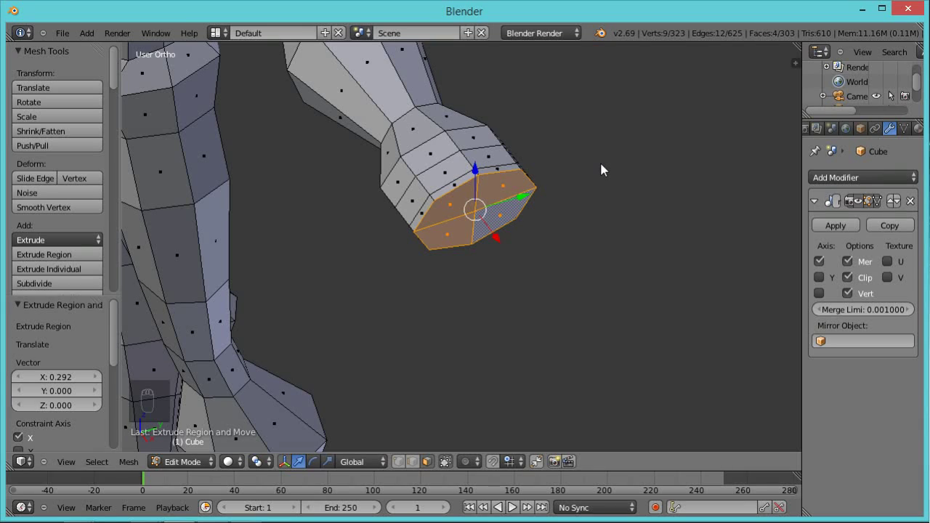
scroll(601, 165, "up", 1)
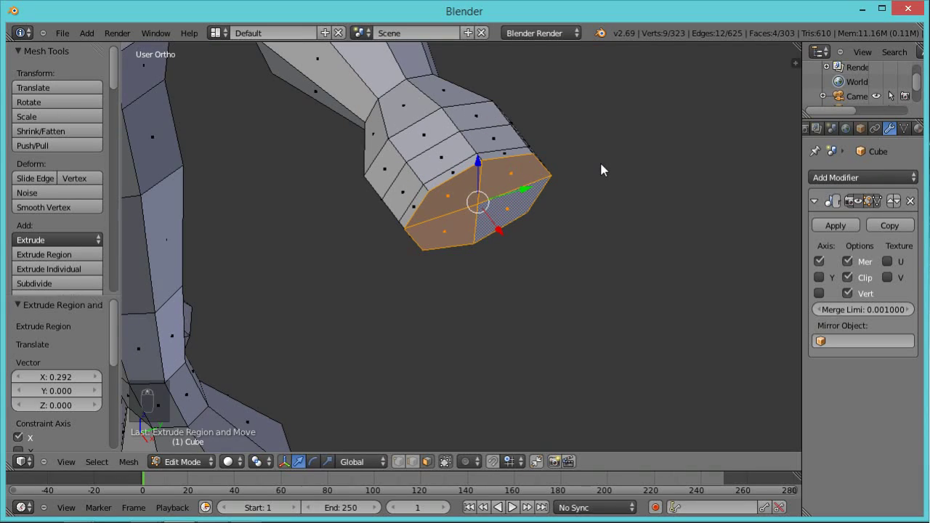
middle_click_drag(418, 283, 427, 342)
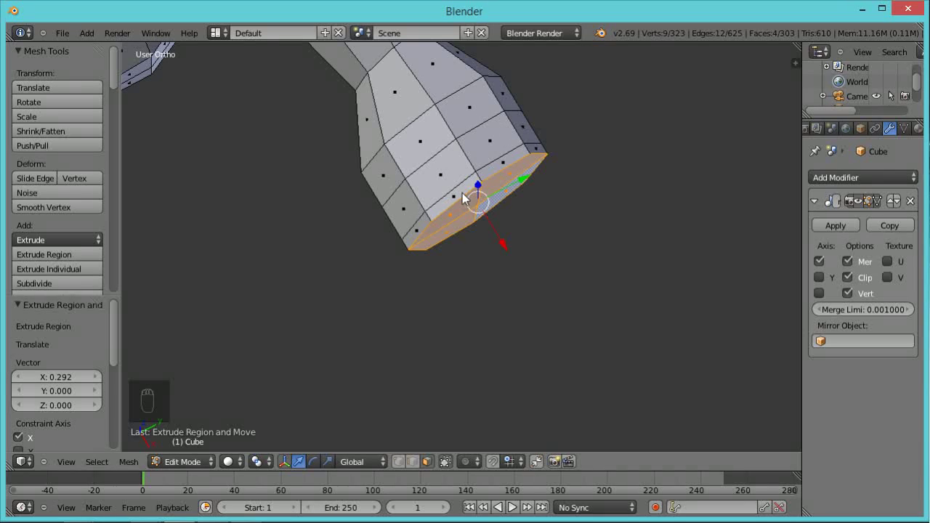
middle_click_drag(516, 303, 504, 235)
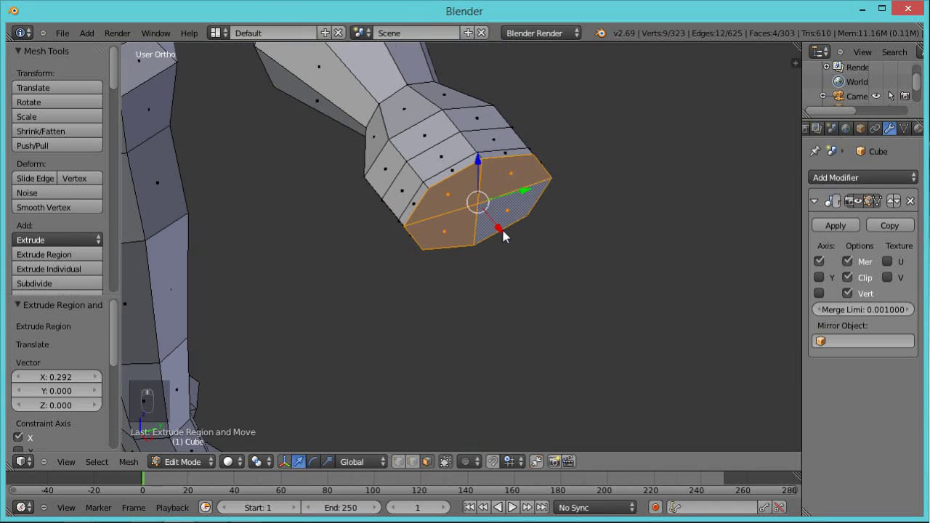
middle_click_drag(484, 269, 528, 231)
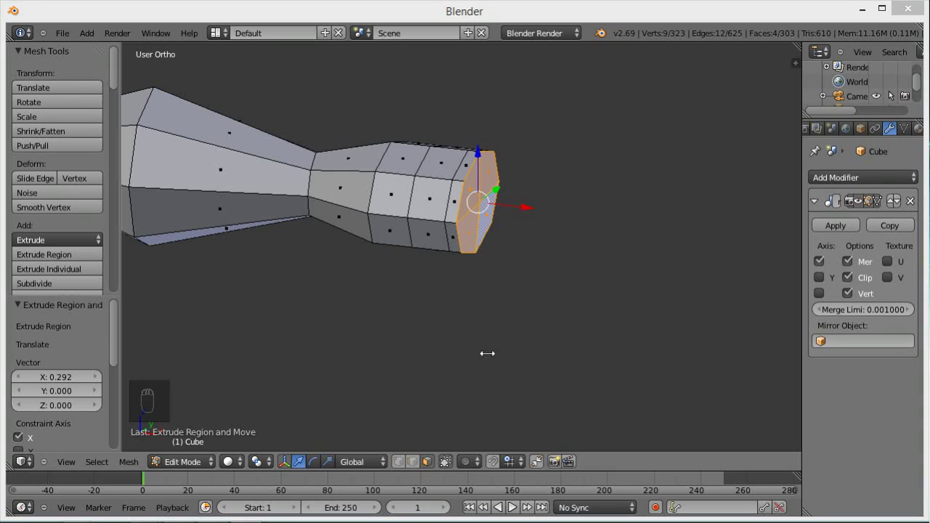
right_click(391, 237)
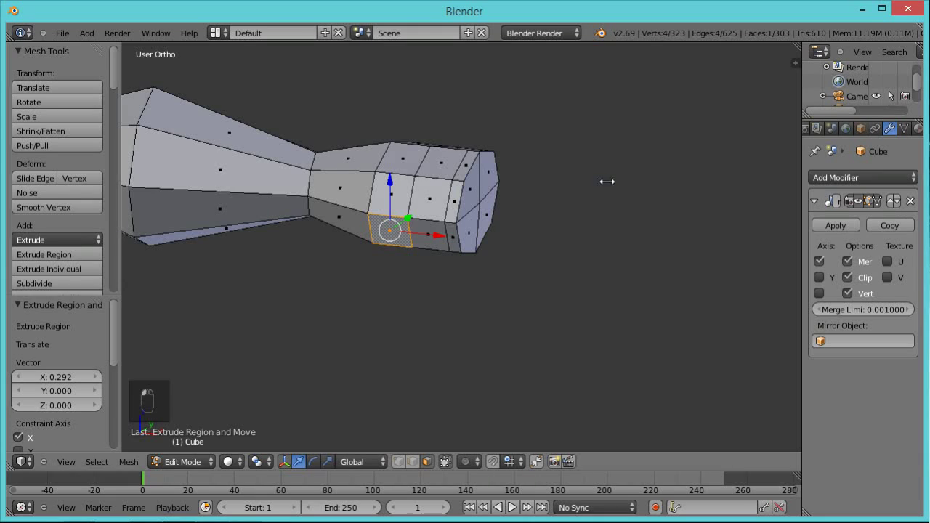
middle_click_drag(607, 181, 587, 240)
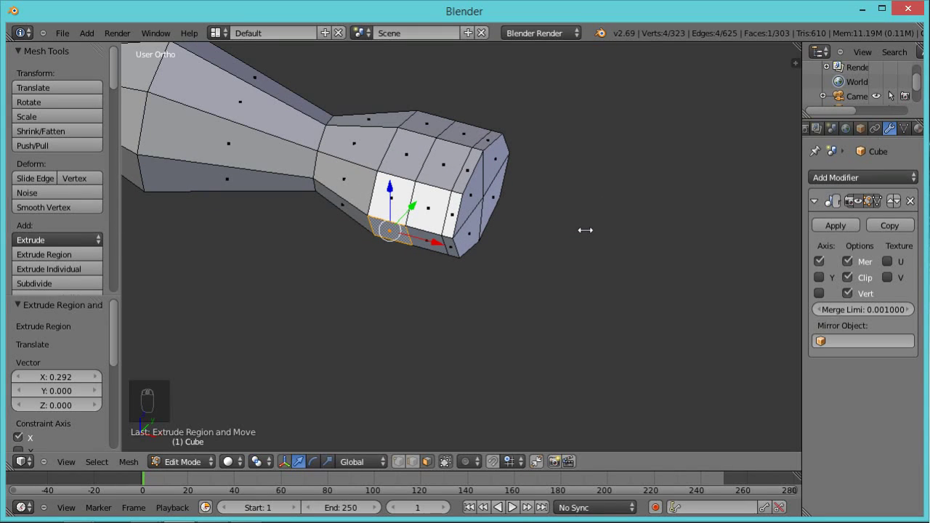
key("e")
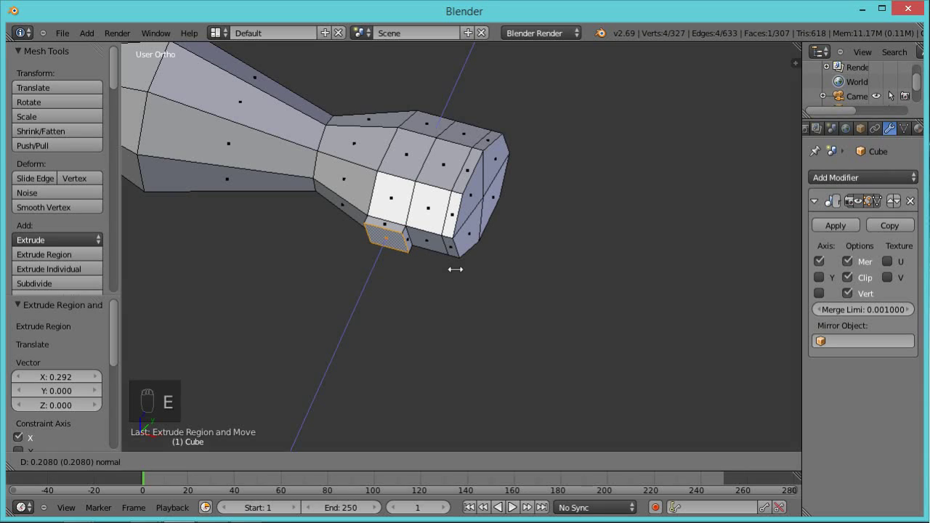
left_click(455, 268)
key("s")
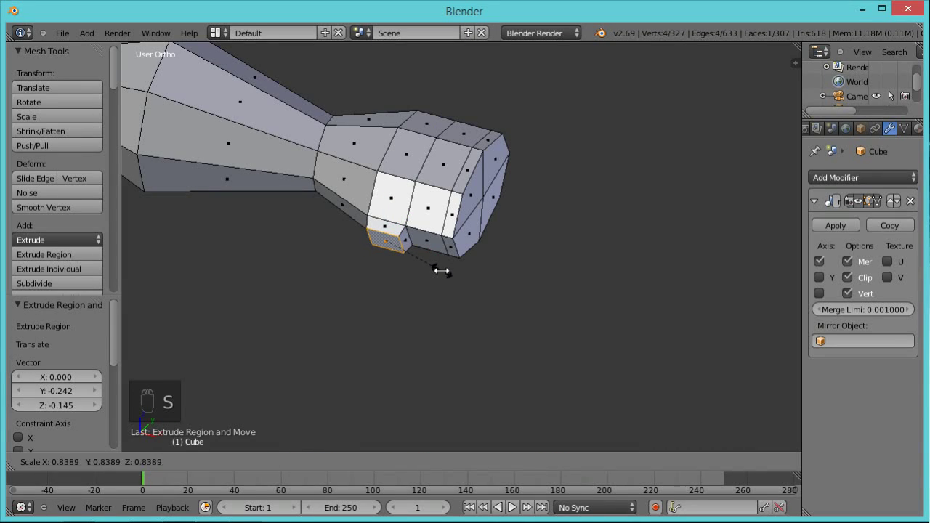
left_click(441, 271)
Extrude the thumb's end face about 0.86 outward along its normal and scale it to about 0.93 along Z.
key("e")
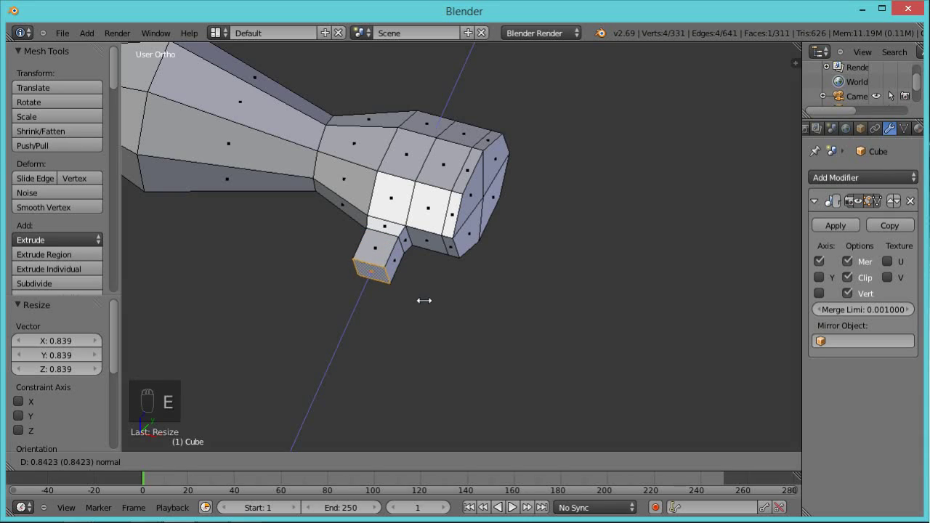
left_click(424, 298)
key("s")
key("z")
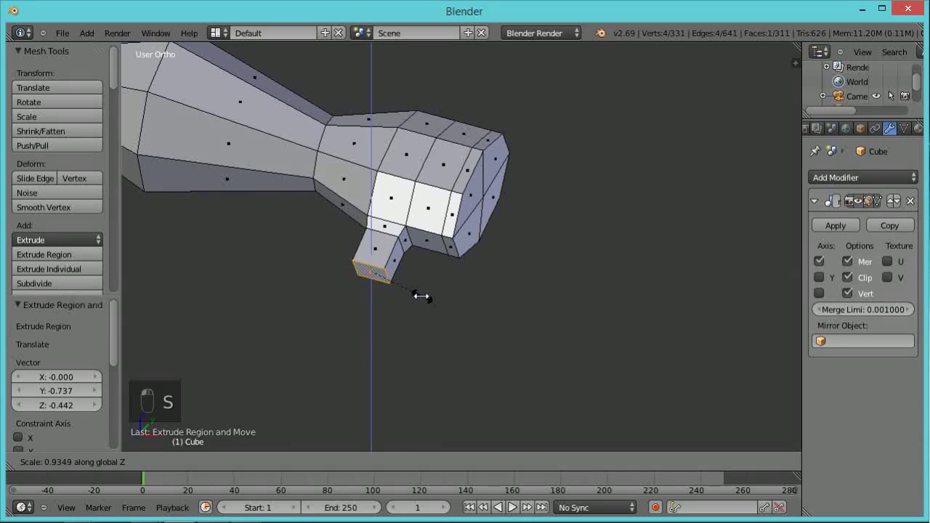
left_click(421, 300)
Extrude the thumb's end face by about 0.17 for the joint and again by about 0.93 for the tip segment.
key("e")
left_click(428, 302)
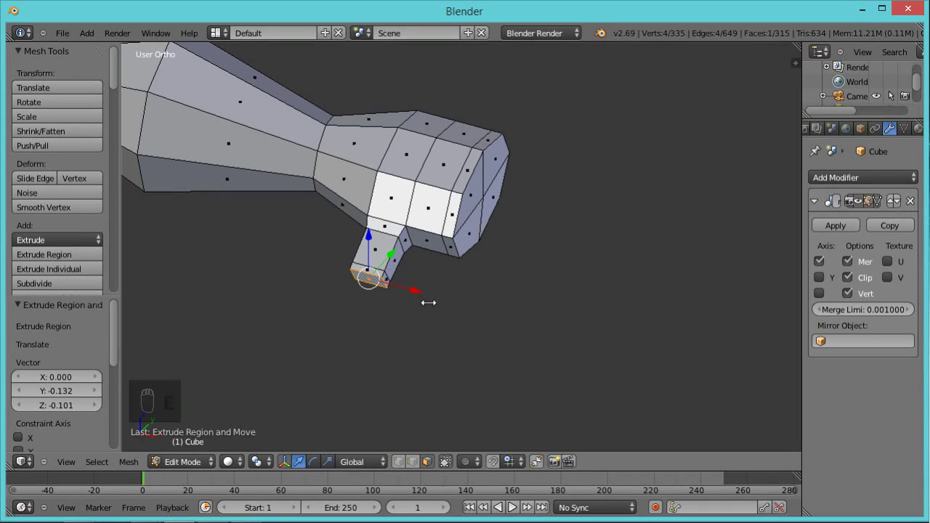
key("e")
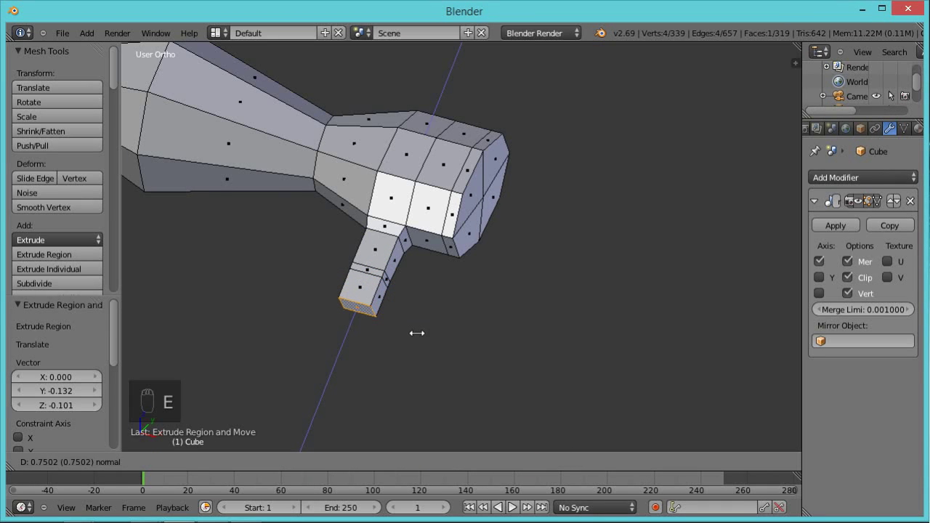
left_click(414, 338)
Flatten the thumb's tip face to about 0.58 along Z.
middle_click_drag(450, 322, 425, 313)
key("s")
key("z")
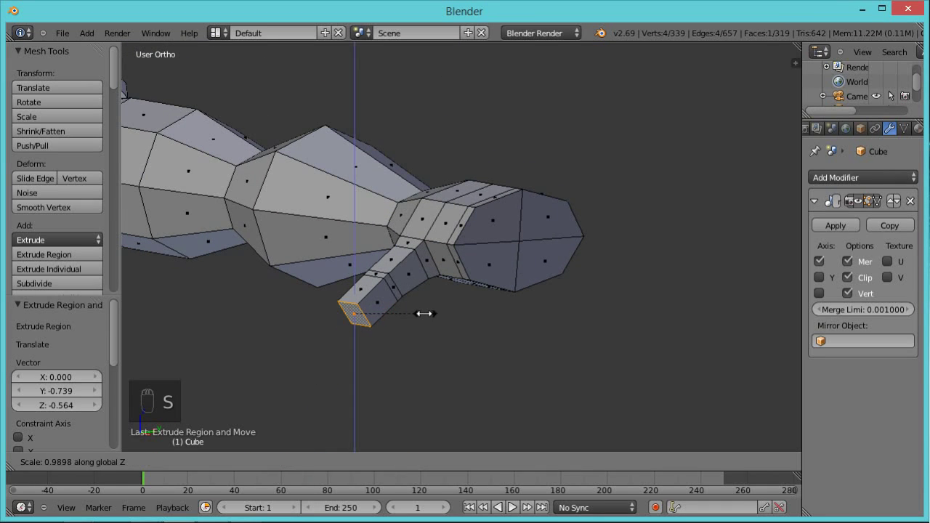
left_click(395, 308)
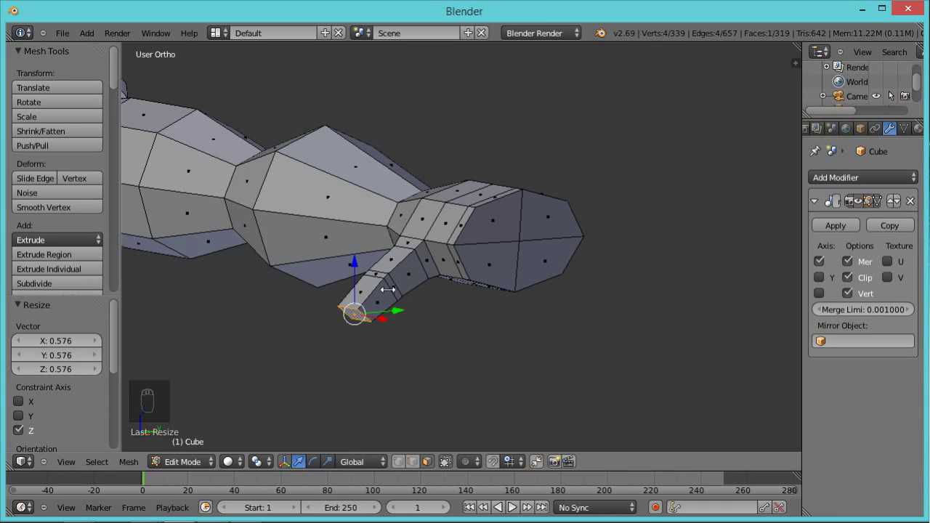
Select the four faces closing the hand's finger end and delete them as faces.
right_click(499, 220)
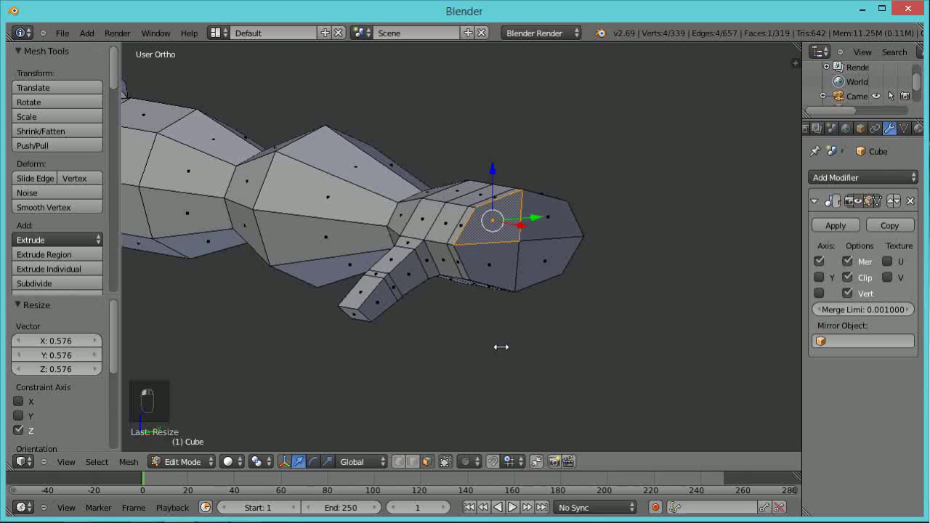
right_click(558, 216, "shift")
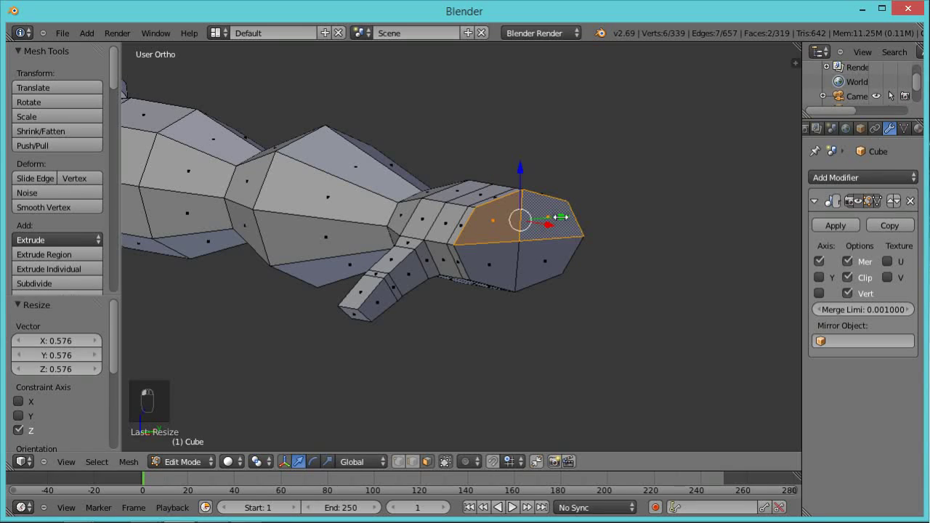
right_click(498, 266, "shift")
right_click(545, 263, "shift")
key("x")
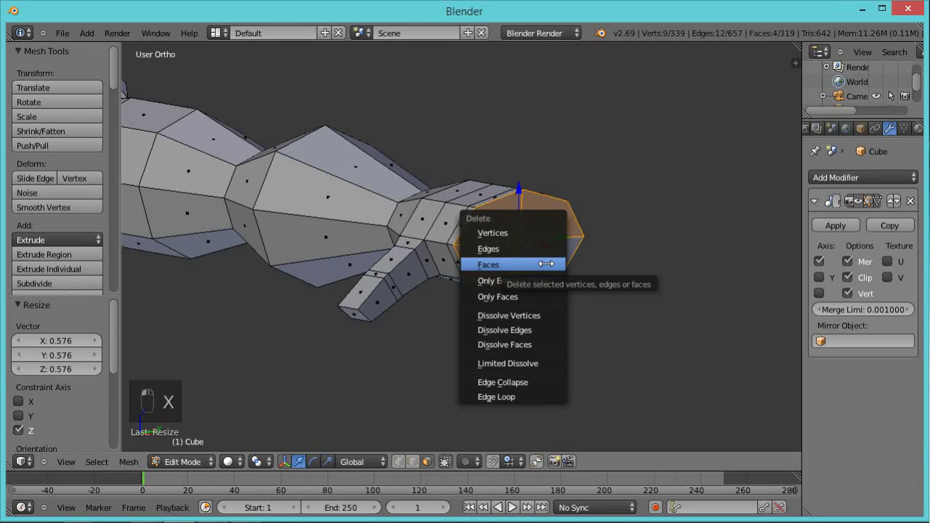
left_click(546, 263)
middle_click_drag(598, 212, 581, 345)
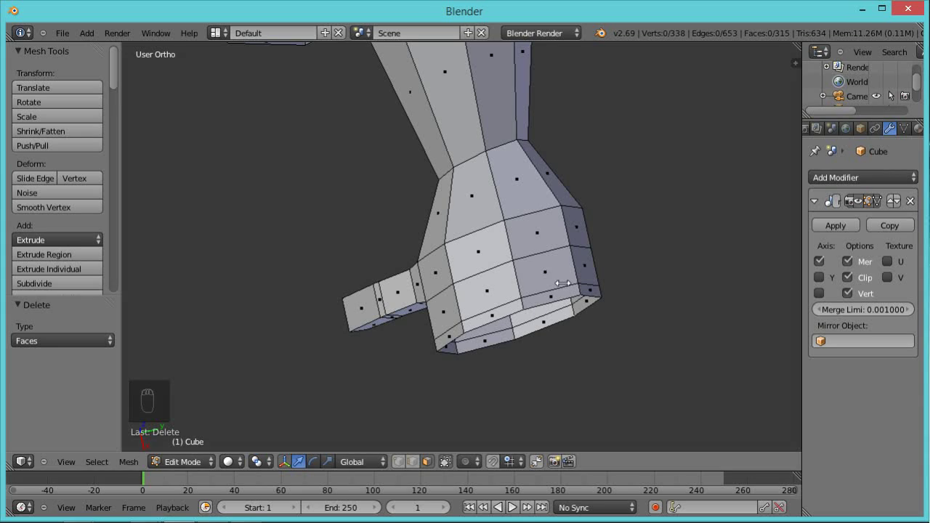
left_click(398, 461)
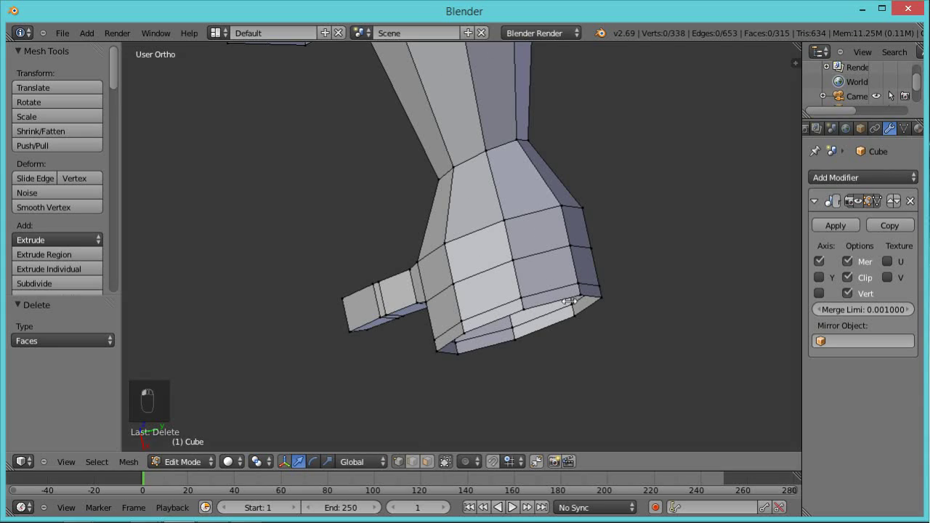
left_click(427, 462)
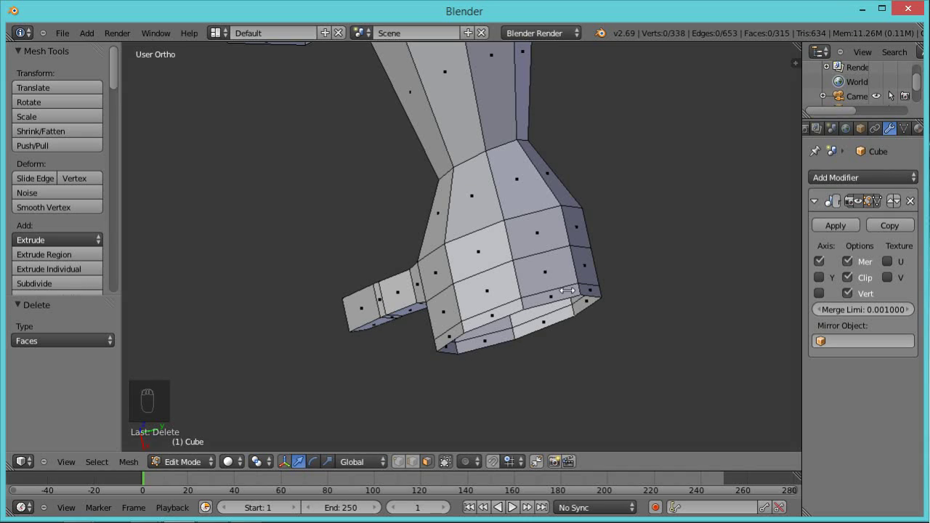
Knife-cut a three-sided outline across the two middle face columns on one broad side of the hand, starting and ending at the open rim.
key("k")
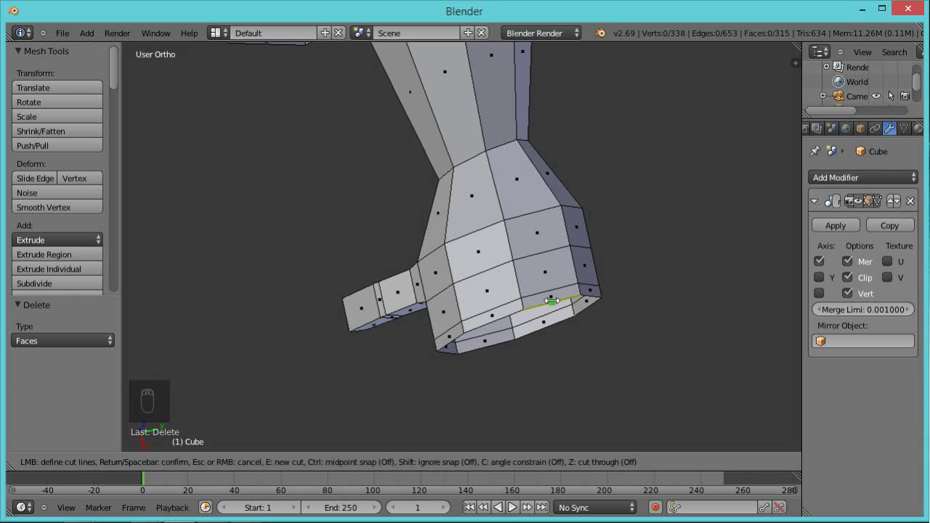
left_click(552, 301)
left_click(544, 270)
left_click(483, 290)
left_click(494, 320)
key("Return")
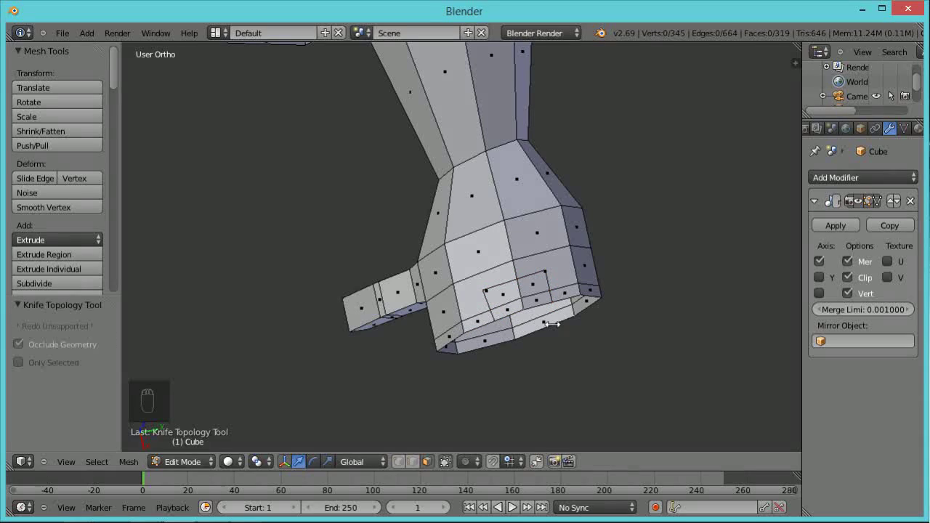
Knife-cut a matching three-sided outline from the open rim across the two middle face columns on the hand's opposite broad side.
middle_click_drag(588, 379, 527, 142)
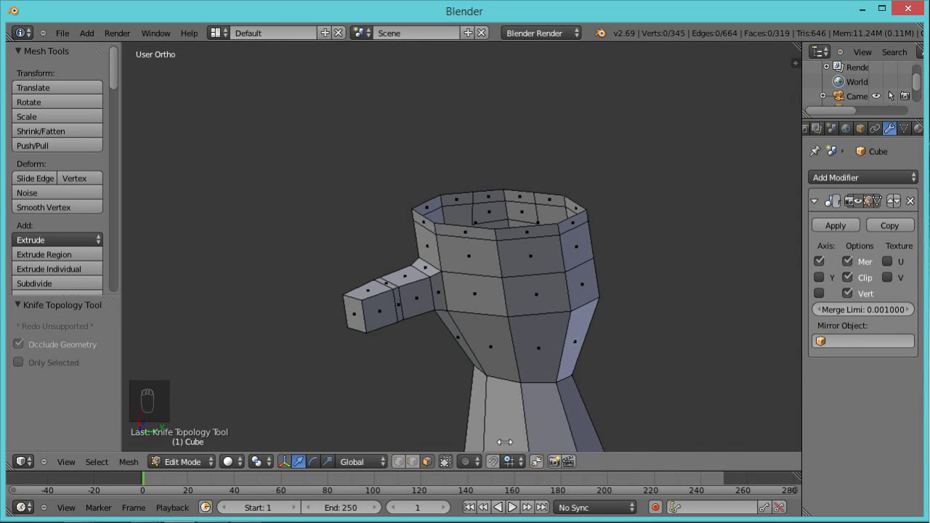
middle_click_drag(529, 299, 535, 280)
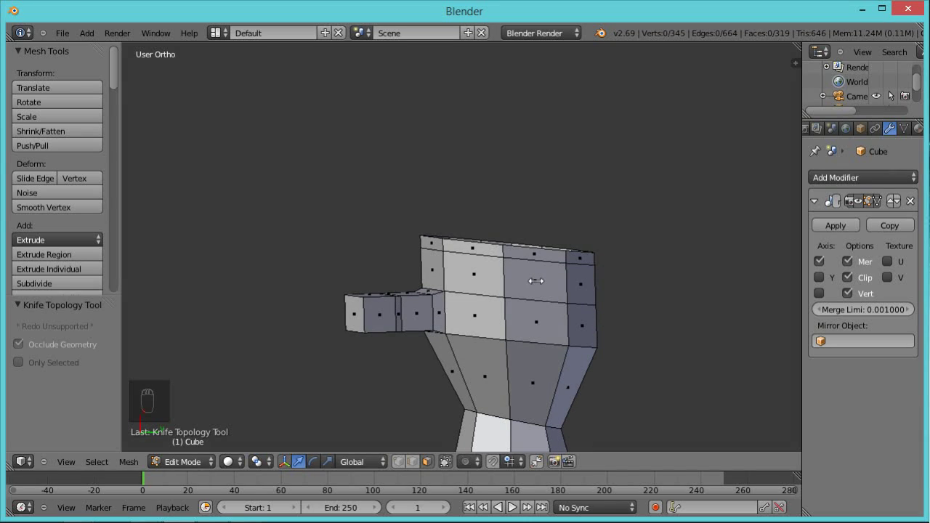
key("k")
left_click(473, 242)
left_click(475, 316)
left_click(536, 322)
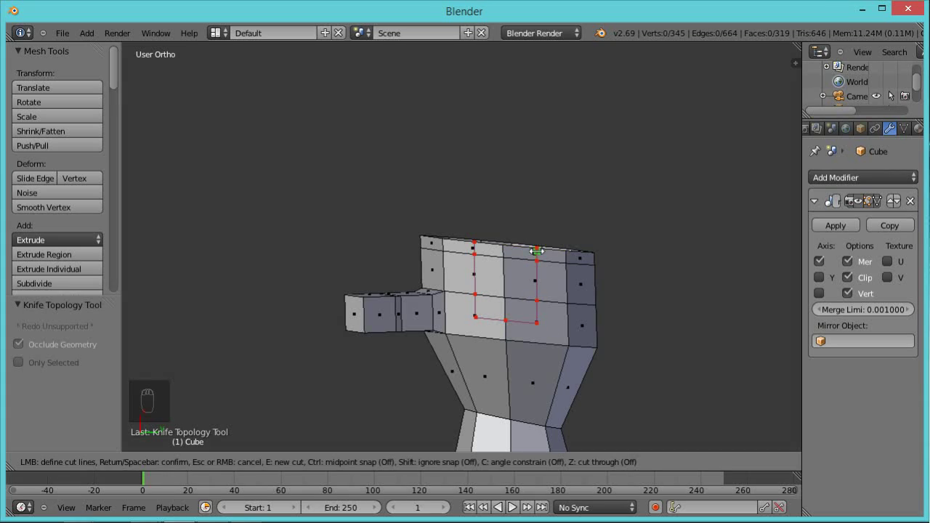
key("Return")
In vertex selection mode, bridge the hand's opening with a four-vertex face between the two broad sides at the end farthest from the thumb.
middle_click_drag(558, 223, 563, 351)
middle_click_drag(553, 161, 552, 246)
scroll(552, 246, "up", 1)
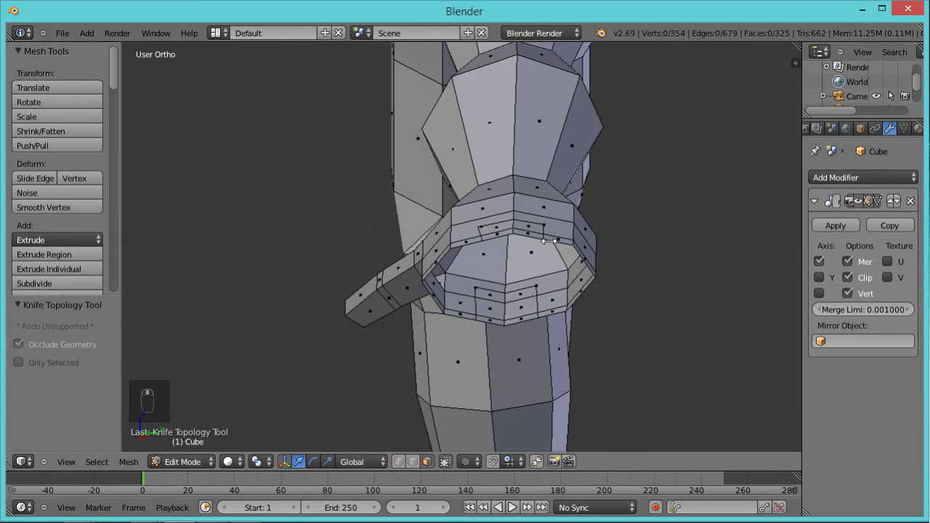
scroll(557, 218, "up", 2)
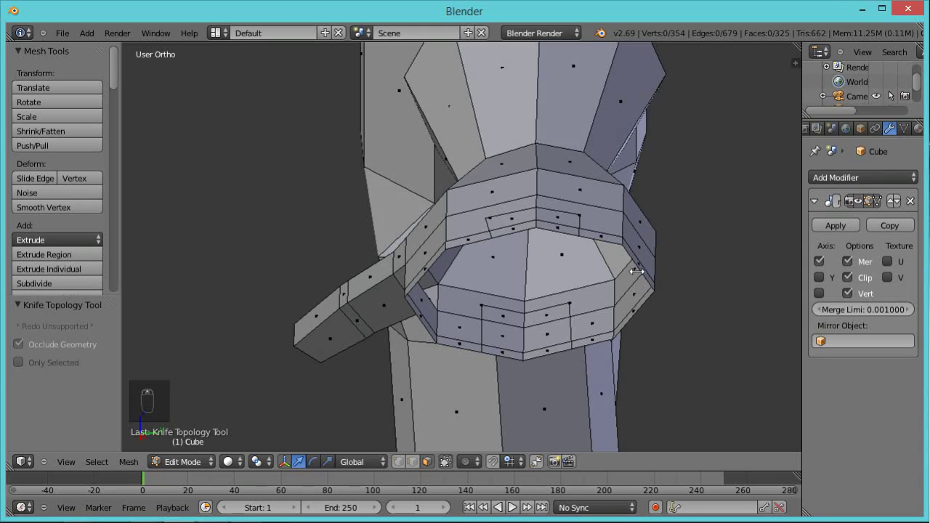
scroll(671, 346, "up", 1)
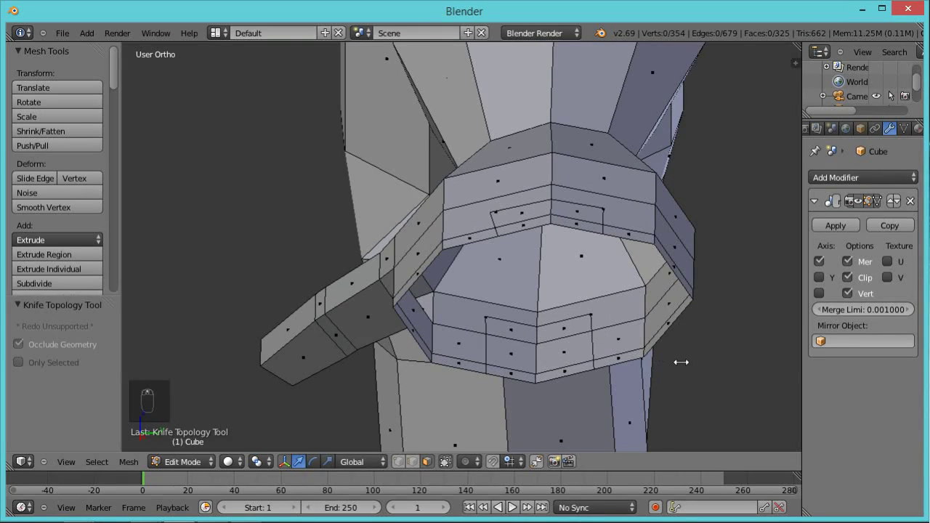
middle_click_drag(679, 359, 576, 275)
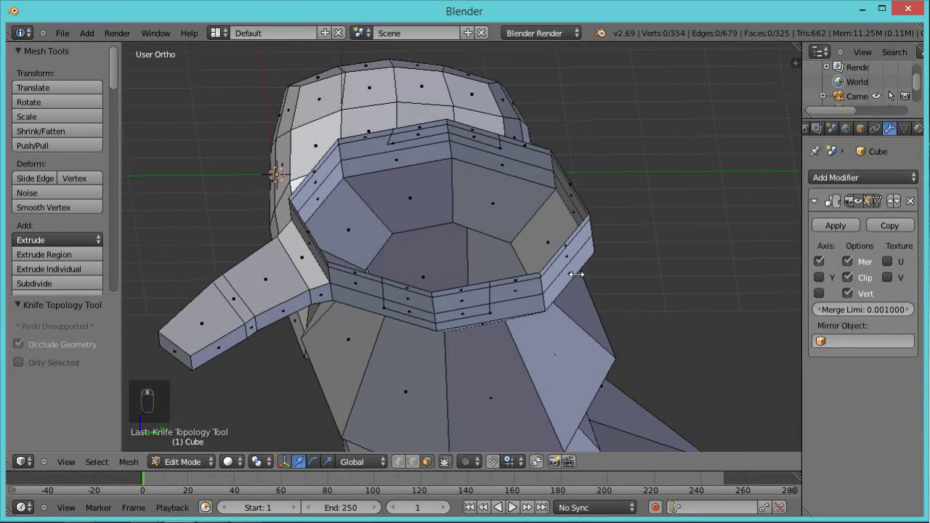
left_click(398, 462)
right_click(539, 271)
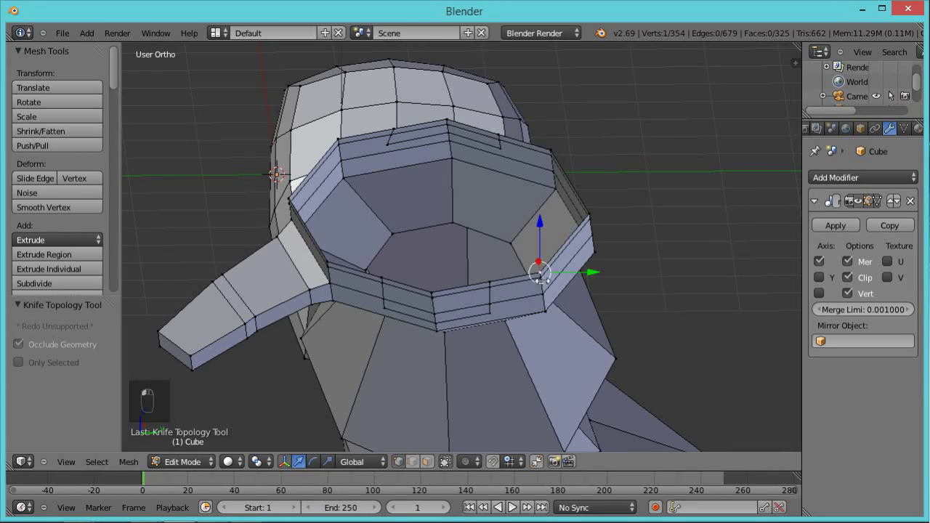
right_click(489, 281, "shift")
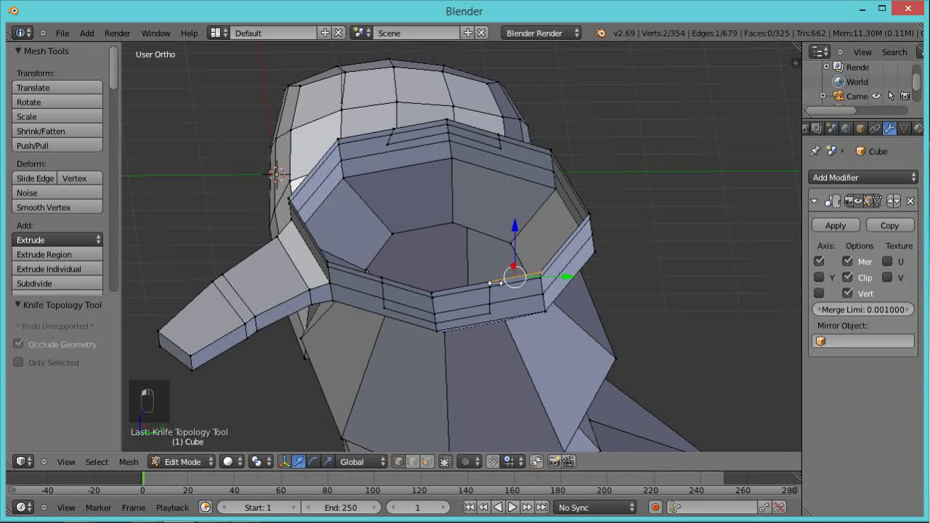
right_click(550, 153, "shift")
right_click(550, 151)
right_click(541, 274)
right_click(490, 282, "shift")
right_click(550, 151, "shift")
right_click(500, 135, "shift")
key("f")
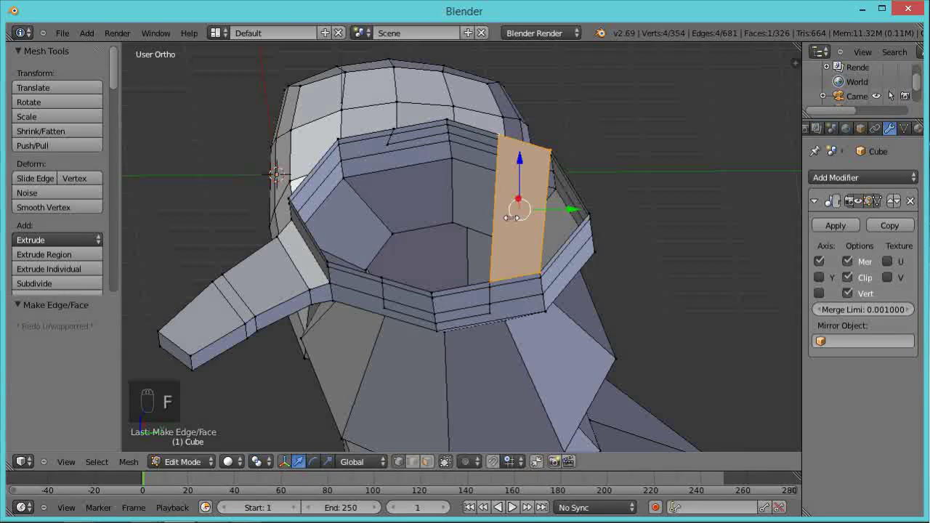
Fill the second strip of the opening with a four-vertex face reaching the middle vertices of both rims.
right_click(499, 136)
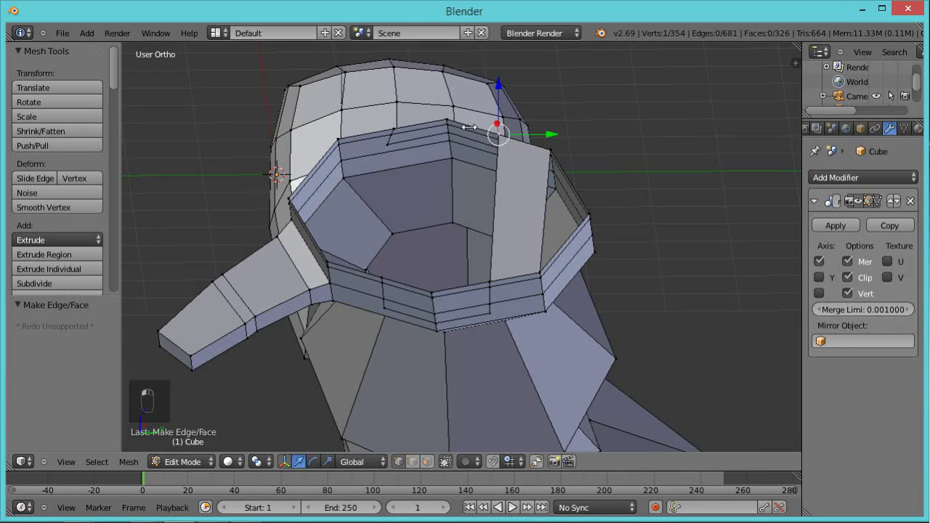
right_click(446, 120, "shift")
right_click(433, 293, "shift")
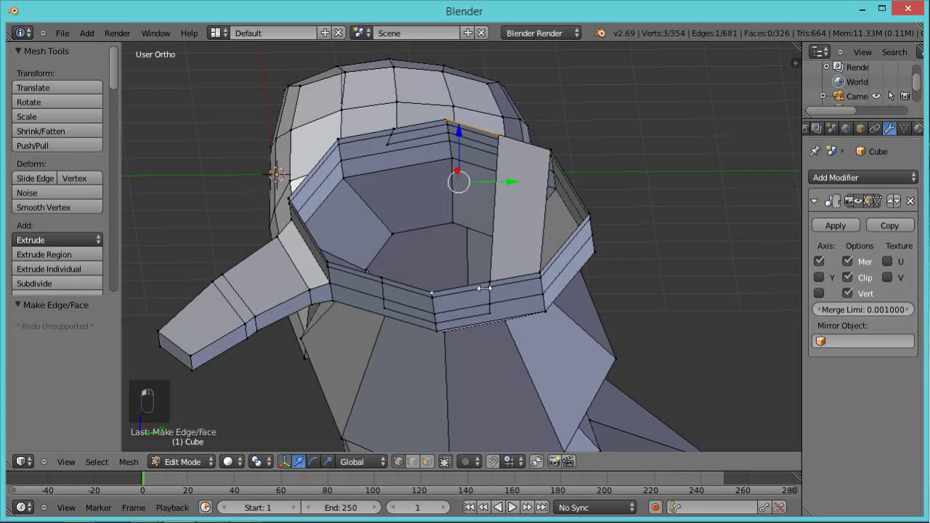
right_click(491, 282, "shift")
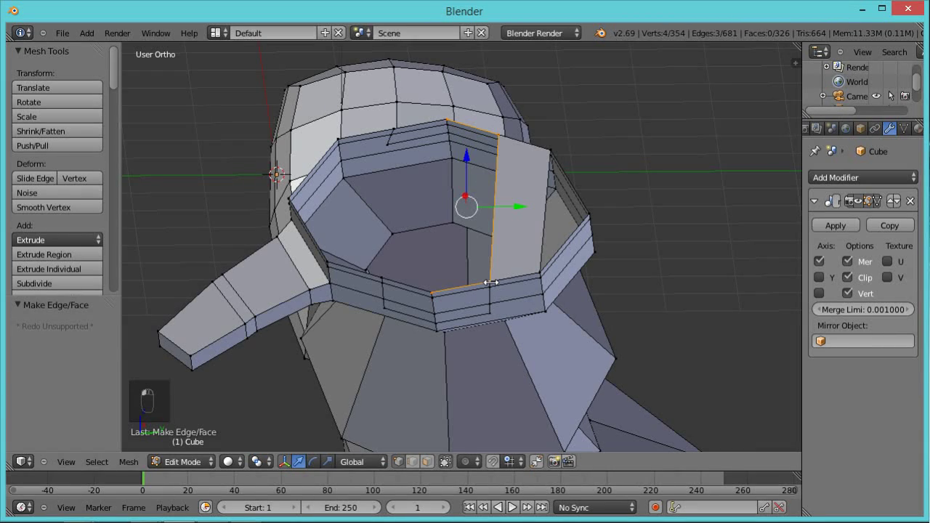
key("f")
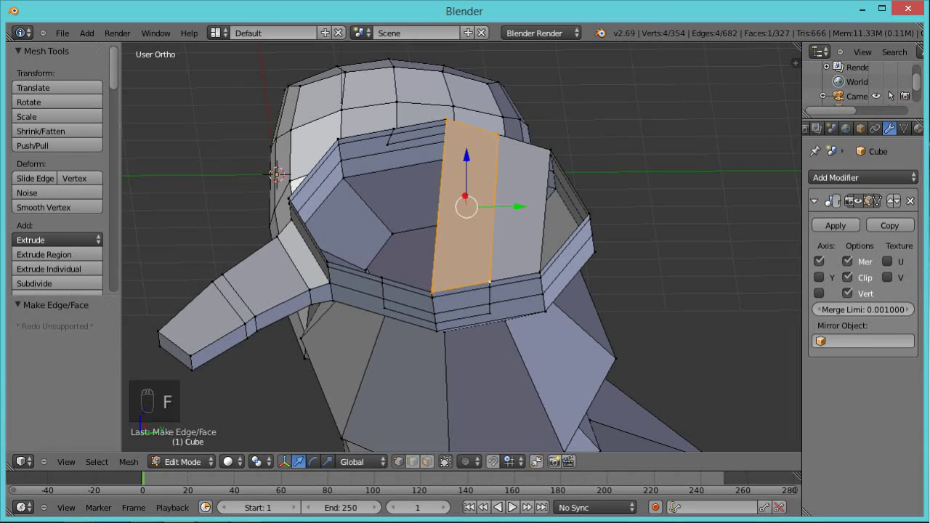
Fill the third strip of the opening with a face from the middle rim vertices to the knife-cut vertices on the thumb side.
right_click(446, 119)
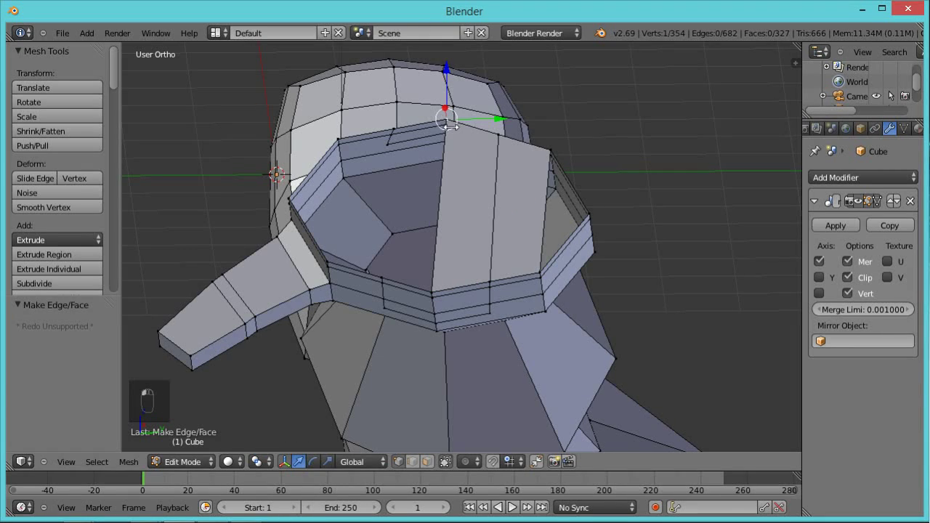
right_click(392, 130, "shift")
right_click(381, 277, "shift")
right_click(432, 292, "shift")
key("f")
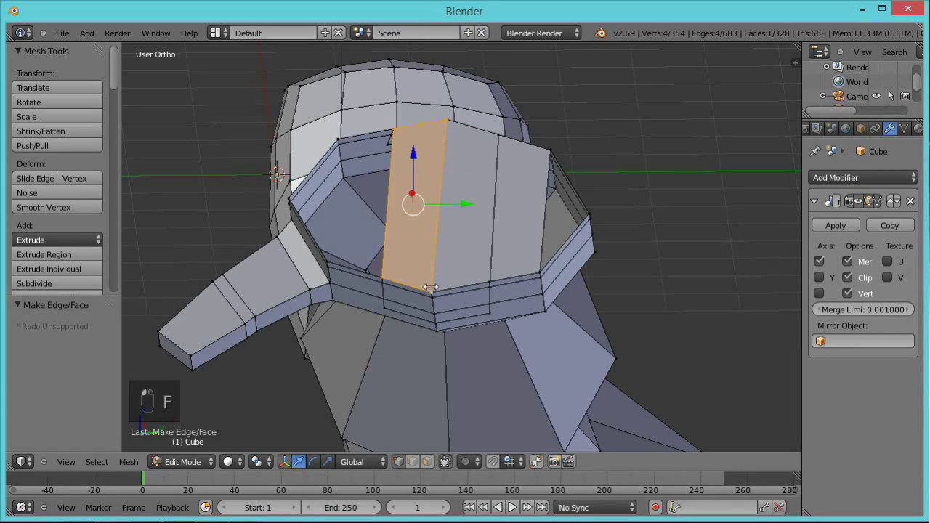
Fill the fourth strip with a face between the thumb-side knife-cut vertices and the adjacent rim corners.
right_click(396, 137)
right_click(339, 140, "shift")
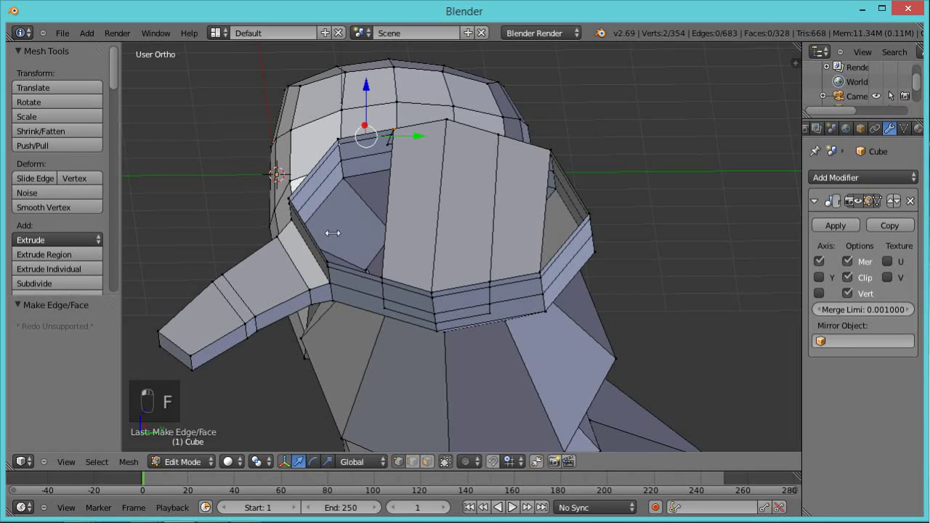
right_click(331, 263, "shift")
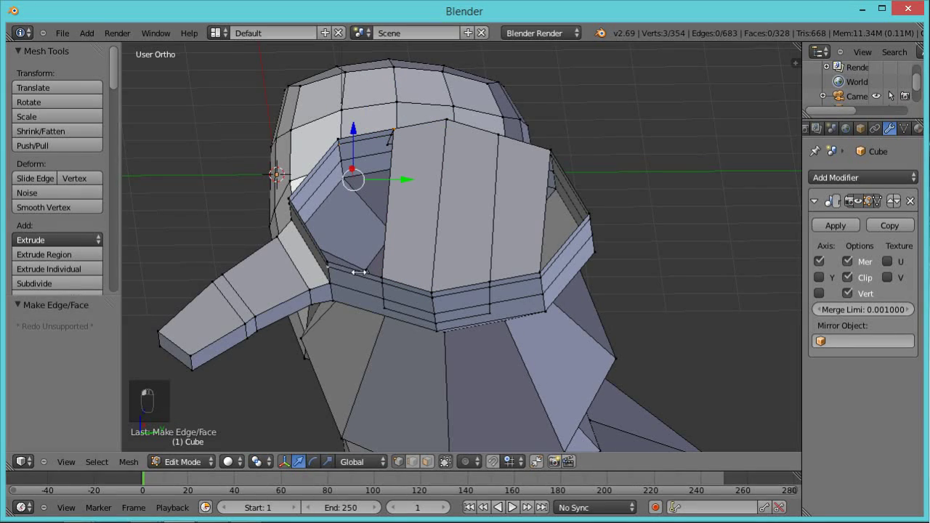
right_click(395, 130)
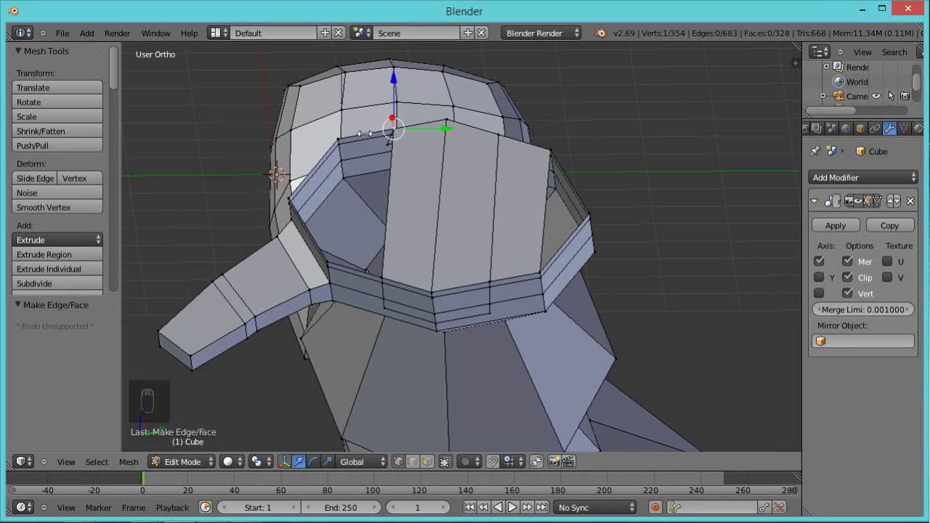
right_click(339, 138, "shift")
right_click(327, 261, "shift")
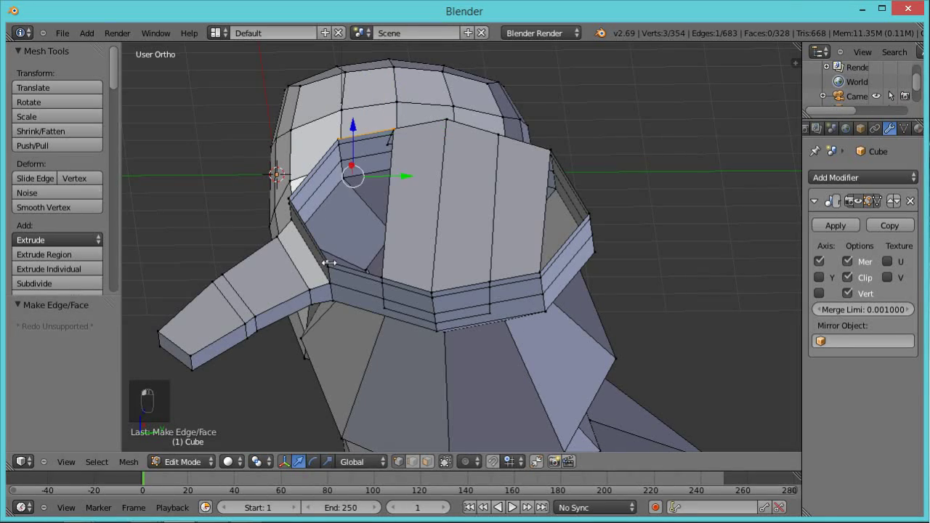
right_click(381, 279, "shift")
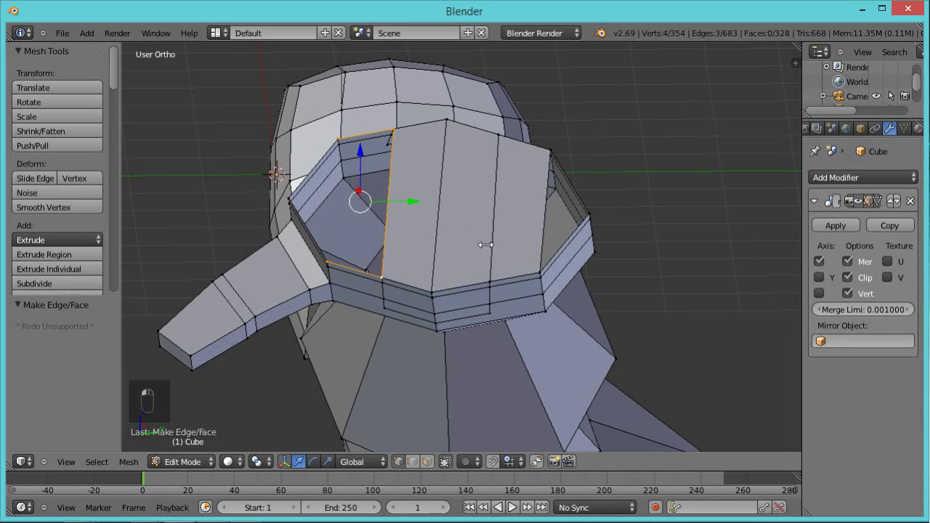
key("f")
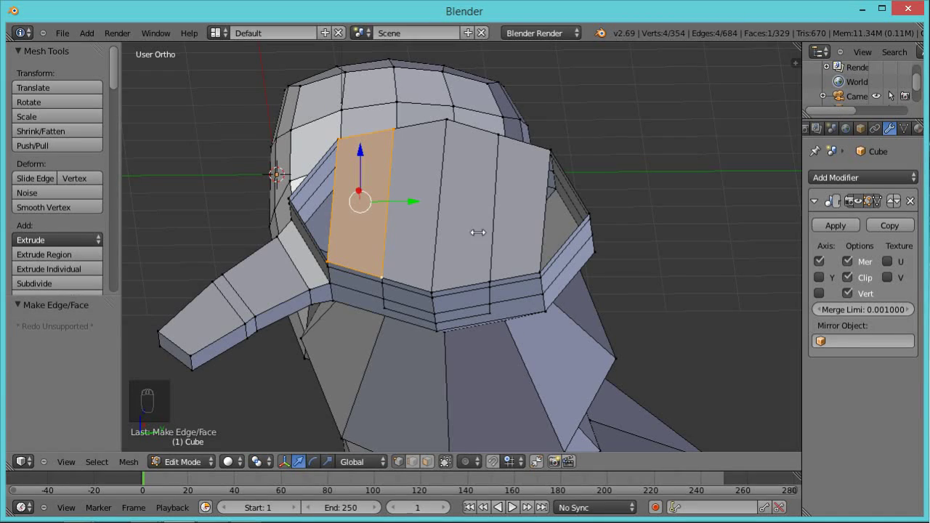
Add one loop cut across the four new end faces and slide it to about -0.44.
key("ctrl+r")
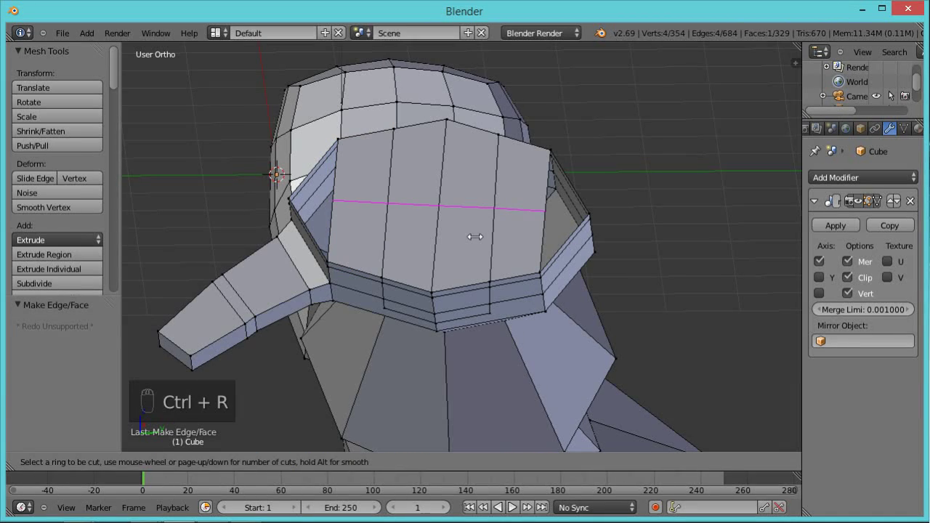
left_click(474, 236)
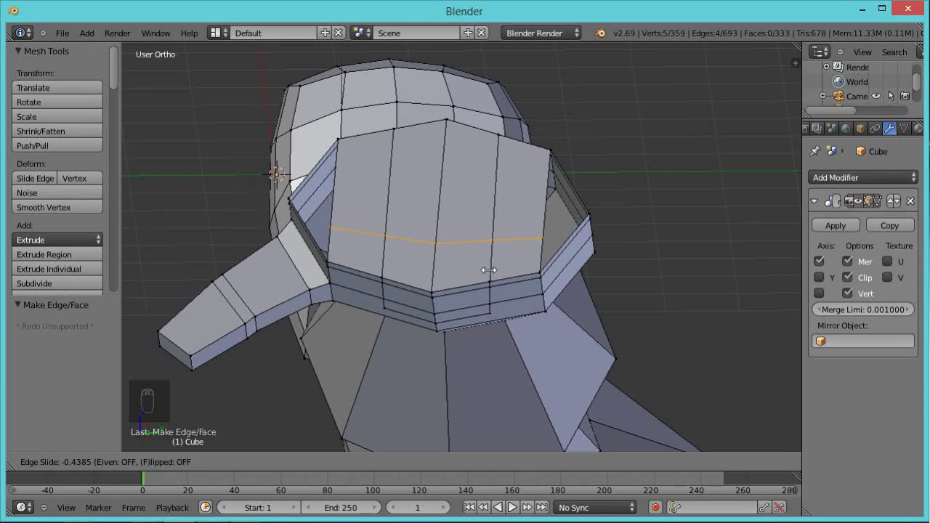
left_click(488, 269)
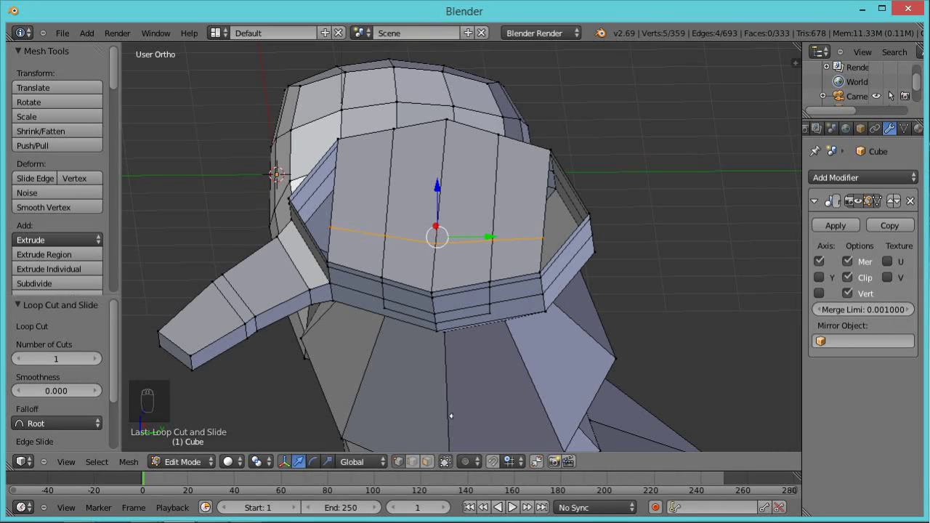
Close the gap opposite the thumb with a face joining the two rim corners, the outermost rim vertex and the loop cut's end vertex.
right_click(549, 148)
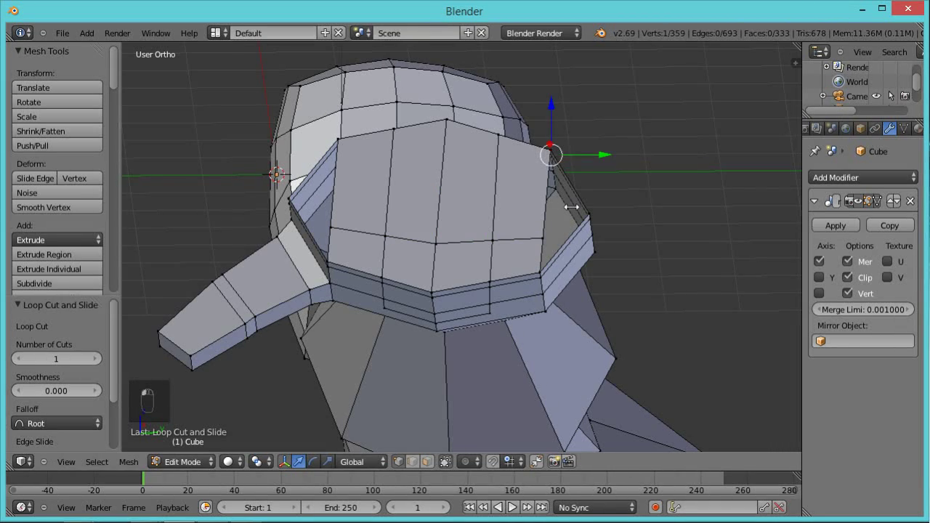
middle_click_drag(557, 250, 548, 263)
right_click(542, 278)
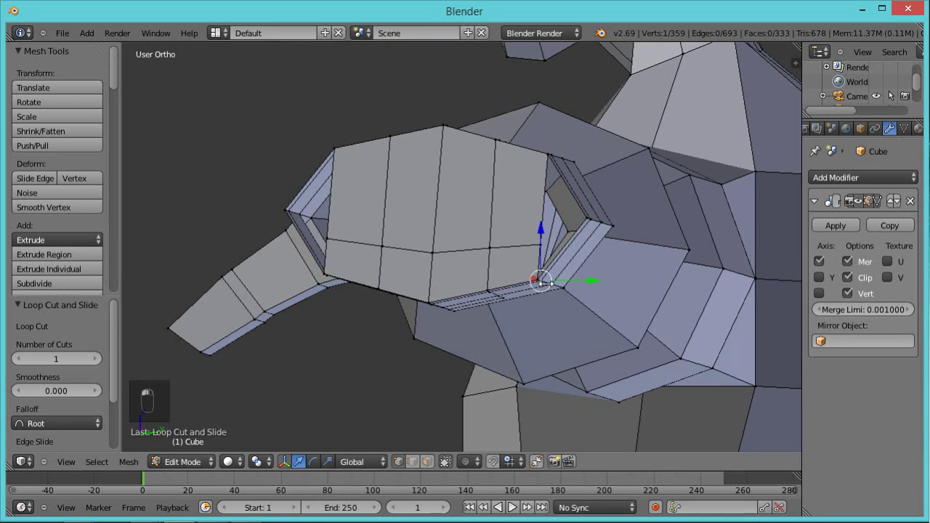
right_click(549, 153)
middle_click_drag(608, 214, 549, 157)
right_click(586, 214, "shift")
right_click(538, 277, "shift")
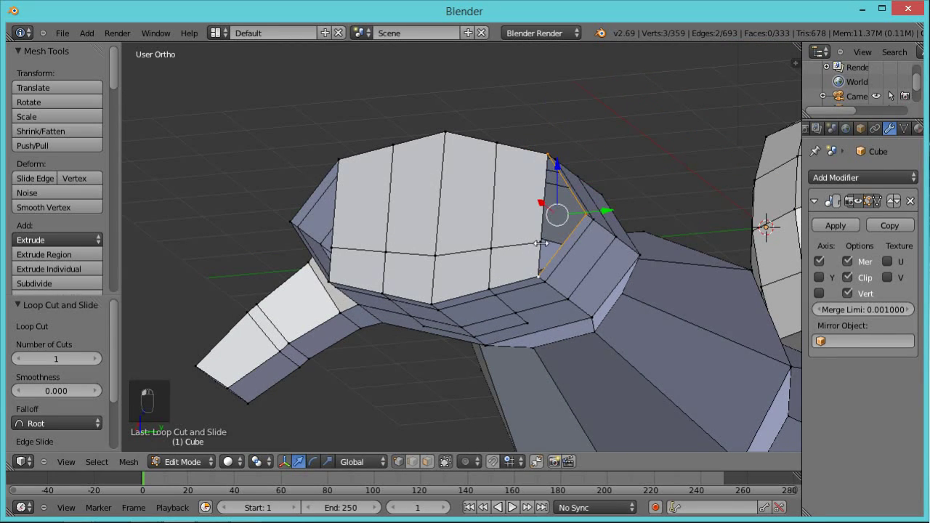
right_click(538, 242, "shift")
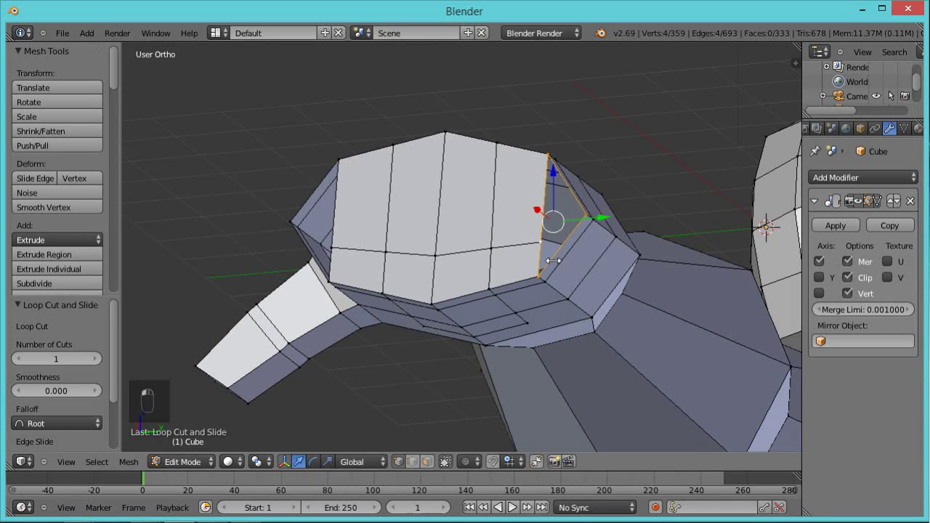
key("g")
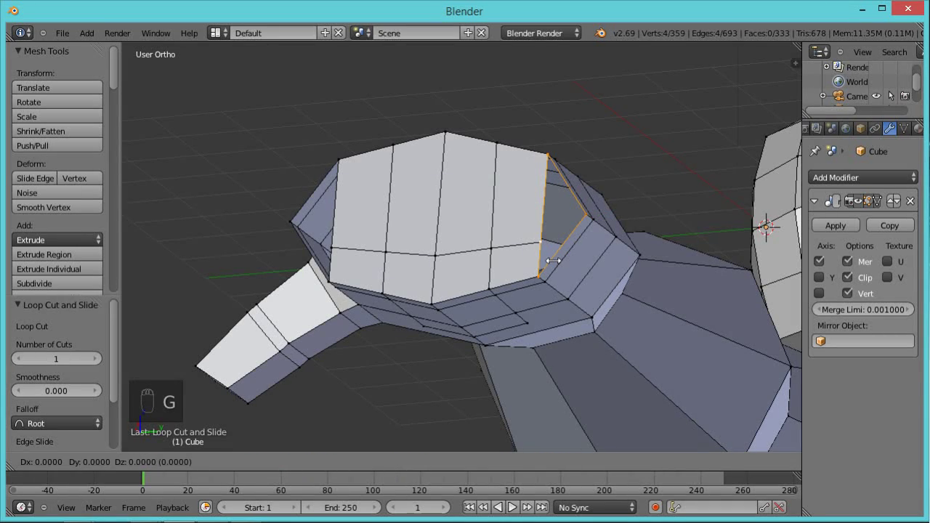
right_click(552, 252)
key("f")
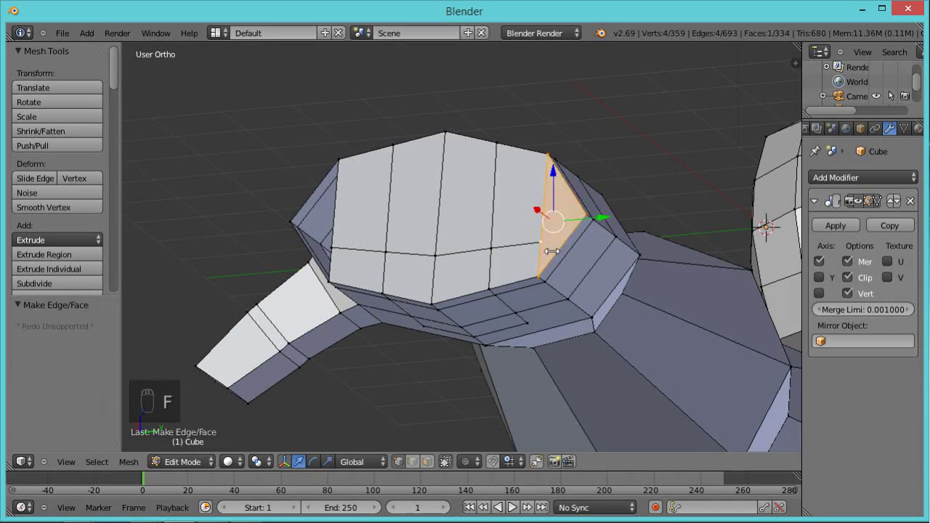
Close the gap on the thumb side with a face joining the two rim corners, the loop cut's end vertex and the outermost rim vertex.
middle_click_drag(427, 225, 366, 178)
right_click(348, 151)
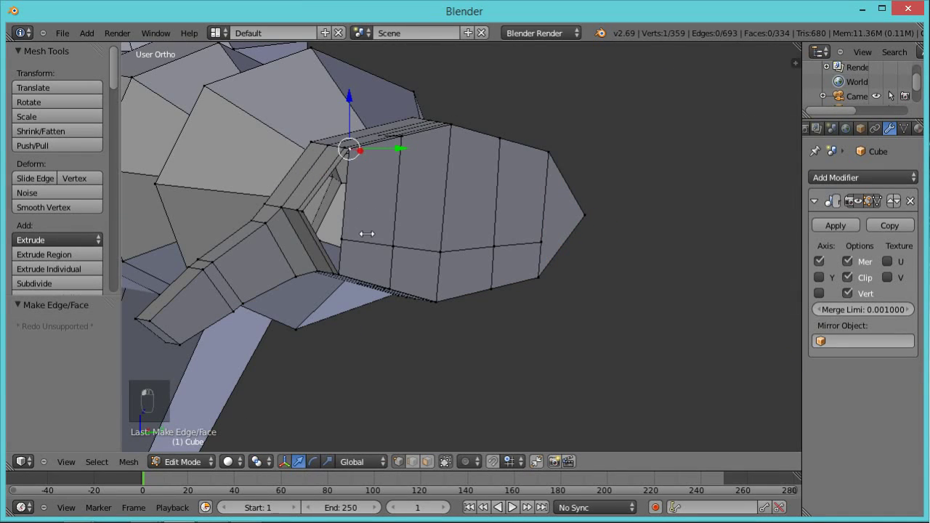
right_click(348, 246, "shift")
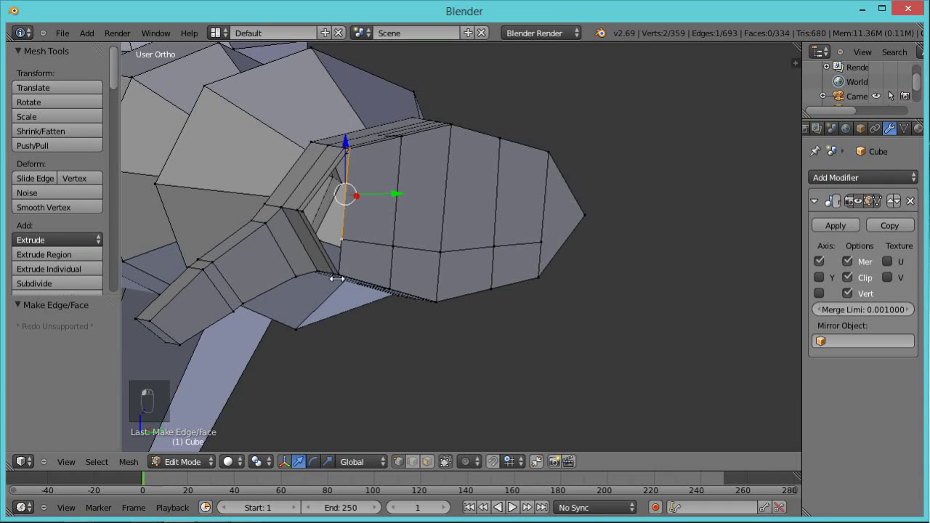
right_click(338, 274, "shift")
right_click(302, 212, "shift")
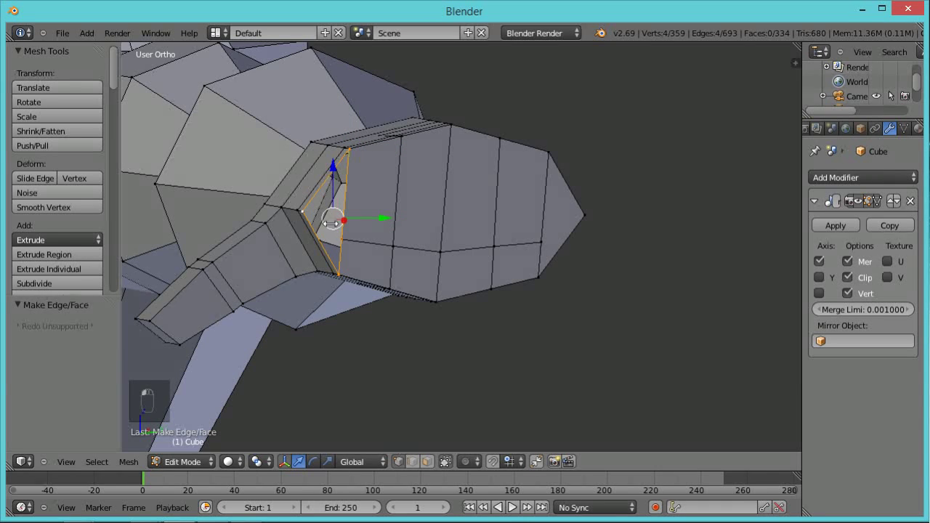
key("f")
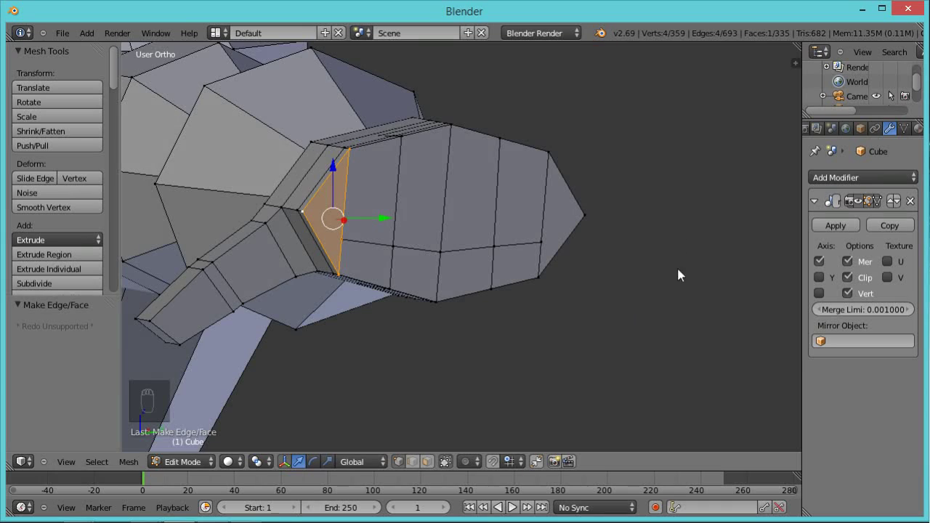
Extrude the large palm end face nearest the thumb by about 0.18 and scale the new face to about 0.844.
middle_click_drag(678, 267, 683, 201)
middle_click_drag(661, 150, 581, 242)
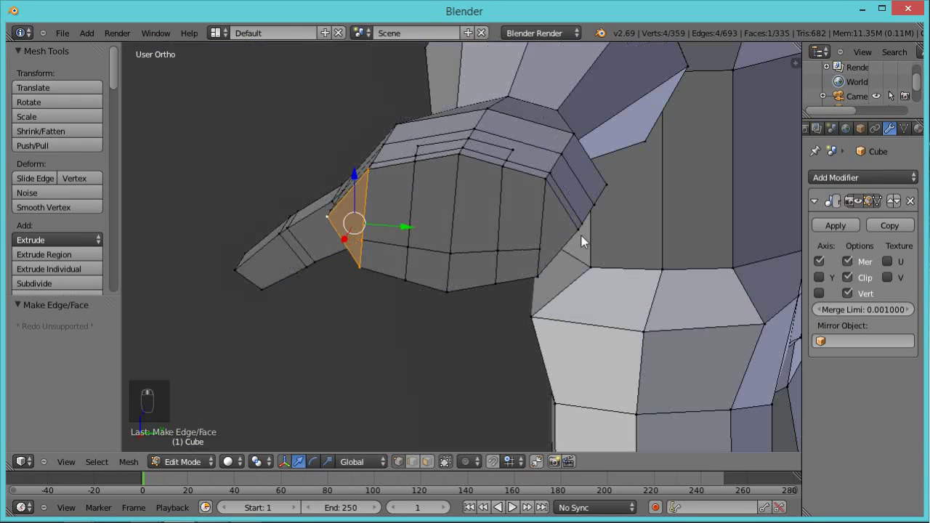
left_click(432, 464)
right_click(392, 197)
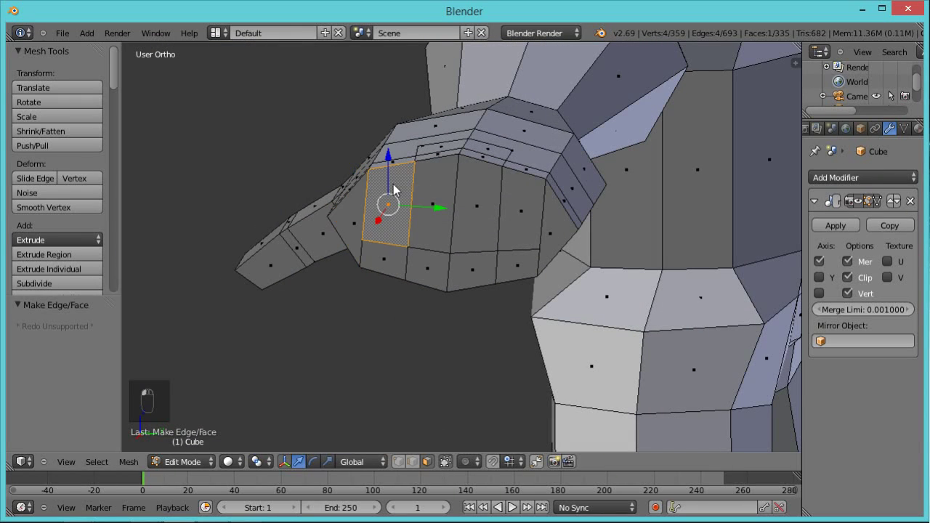
middle_click_drag(577, 181, 532, 203)
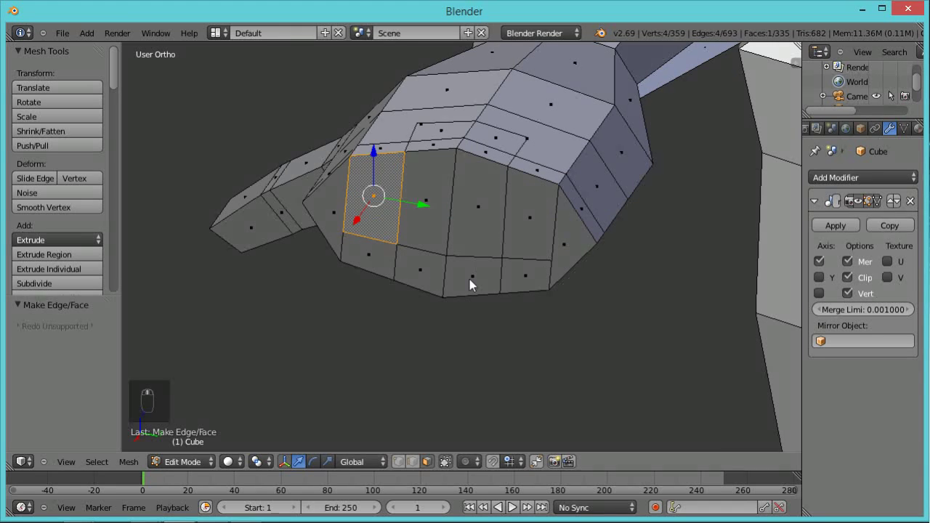
key("e")
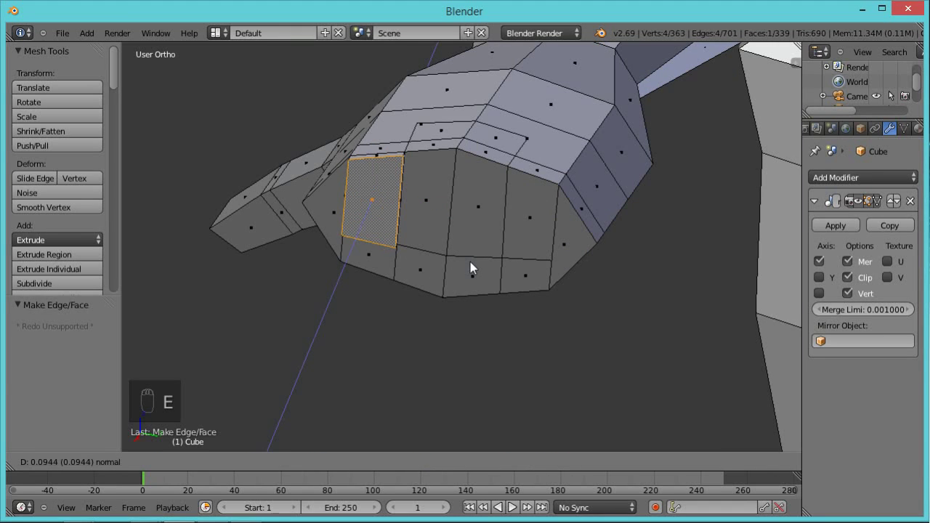
left_click(466, 263)
middle_click_drag(481, 192, 511, 268)
key("s")
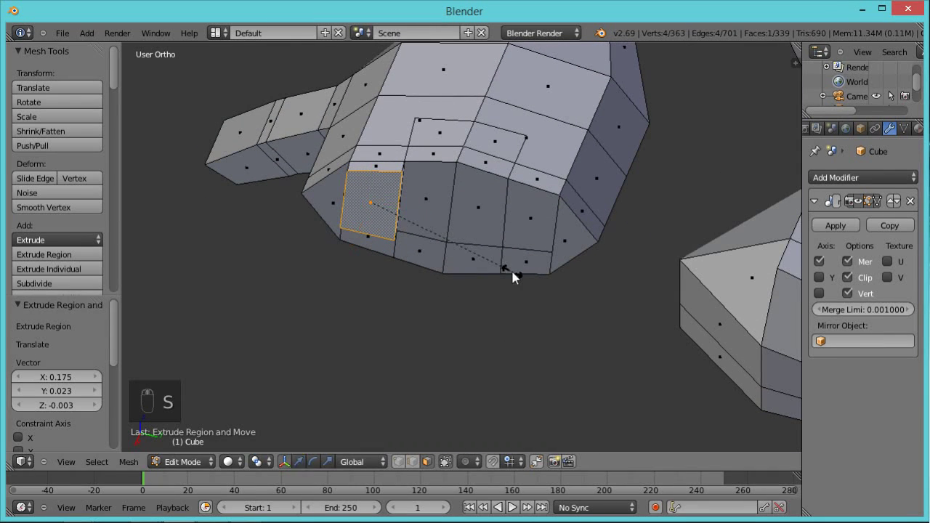
left_click(493, 256)
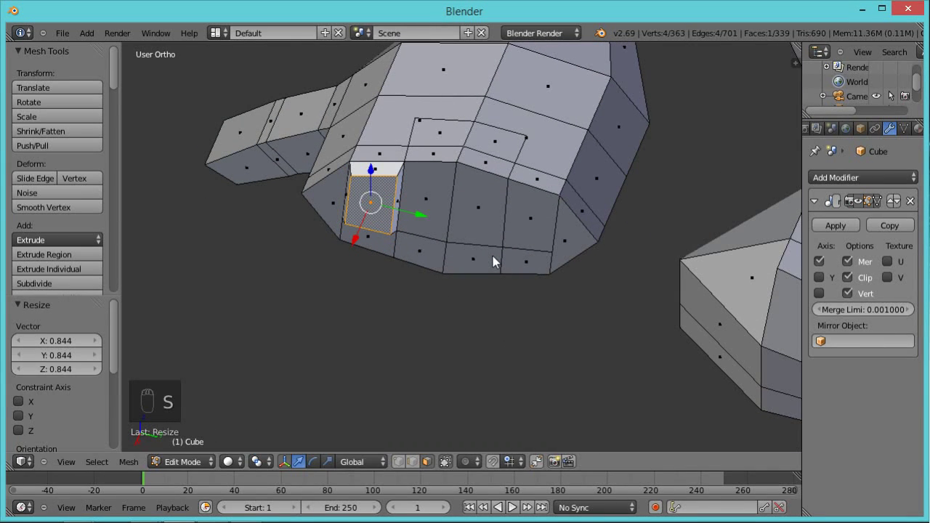
Extrude the index finger's first segment by about 0.66 and pull its end face about 0.404 further out along X.
key("e")
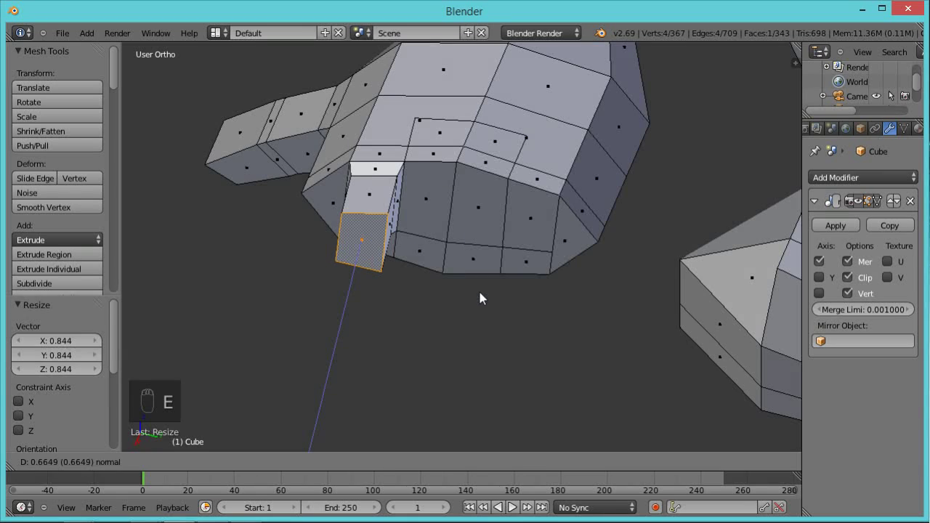
left_click(479, 291)
middle_click_drag(456, 241, 444, 333)
left_click_drag(341, 277, 332, 301)
Extrude a short knuckle of about 0.13 from the index finger's end and scale its end face to about 0.857 along Z.
key("e")
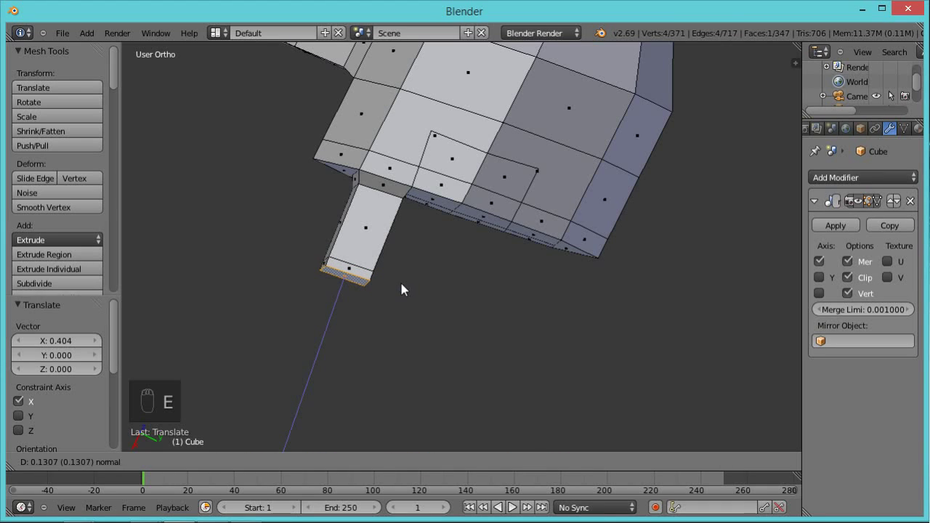
left_click(402, 290)
middle_click_drag(394, 368, 378, 285)
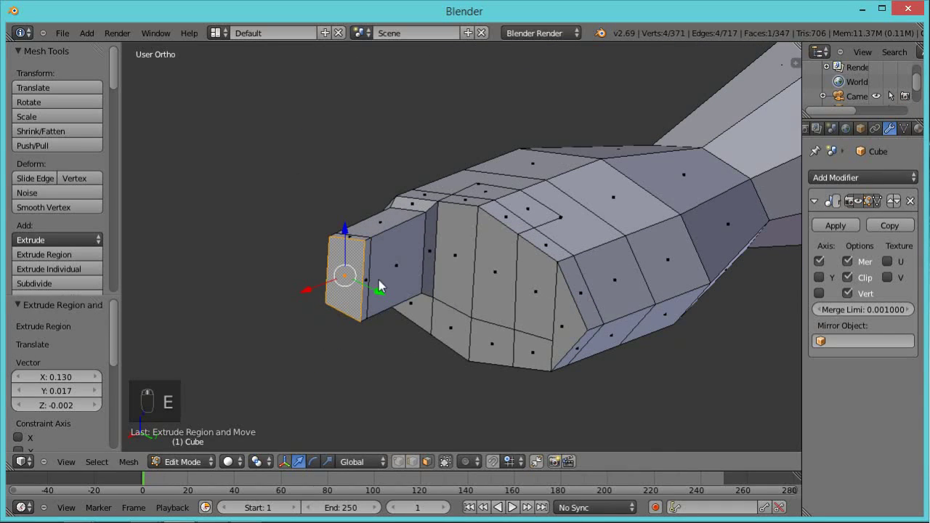
key("s")
key("z")
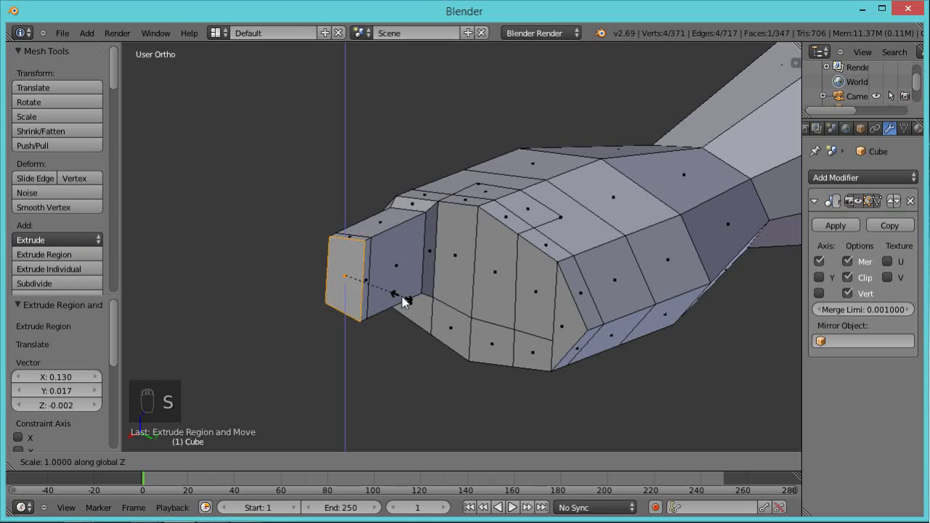
left_click(397, 302)
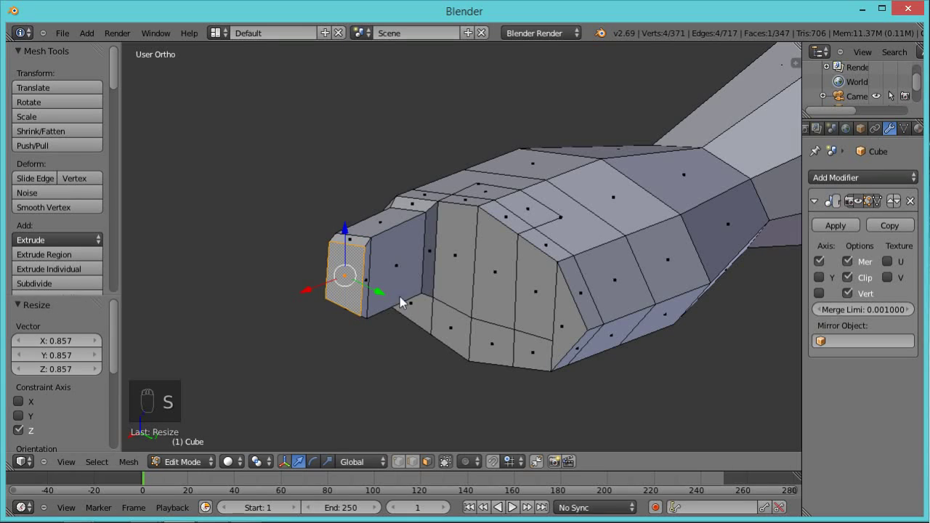
Extrude the index finger's second segment by about 1.05, followed by a short second knuckle of about 0.09.
middle_click_drag(401, 303, 359, 331)
key("e")
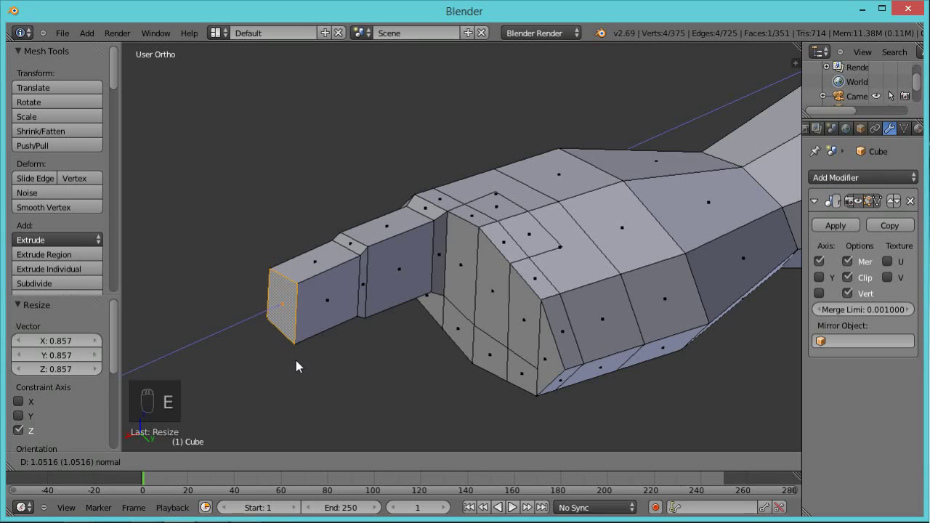
left_click(296, 360)
middle_click_drag(336, 365, 340, 404)
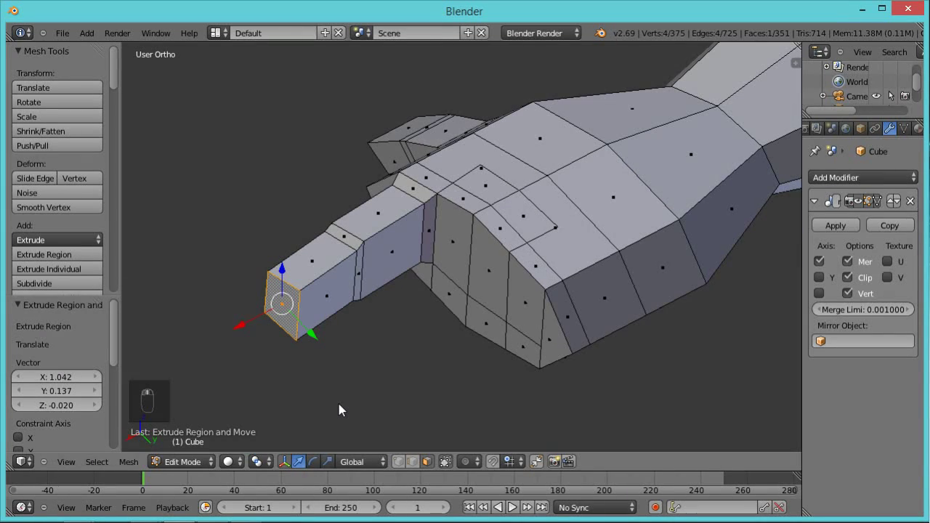
key("e")
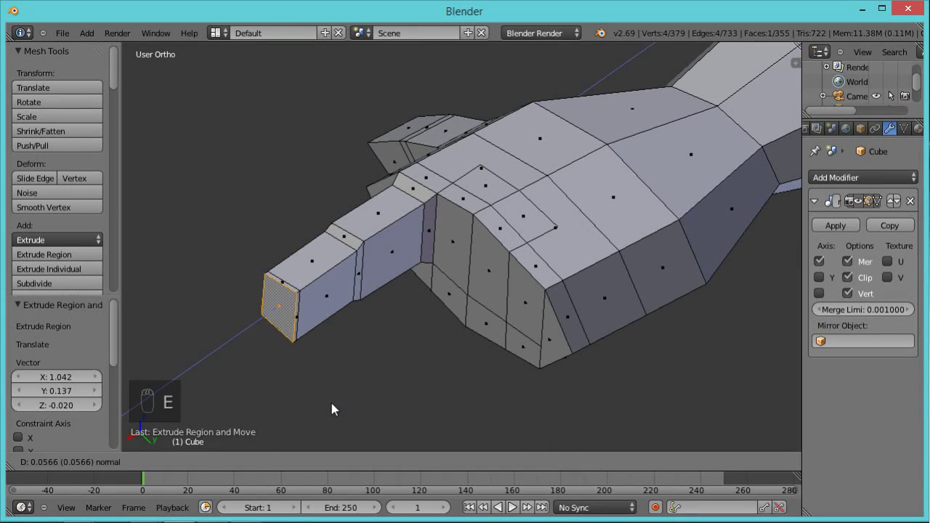
left_click(331, 403)
Extrude the index fingertip segment by about 0.86 and scale its end face to about 0.709 along Z.
middle_click_drag(331, 403, 438, 426)
key("e")
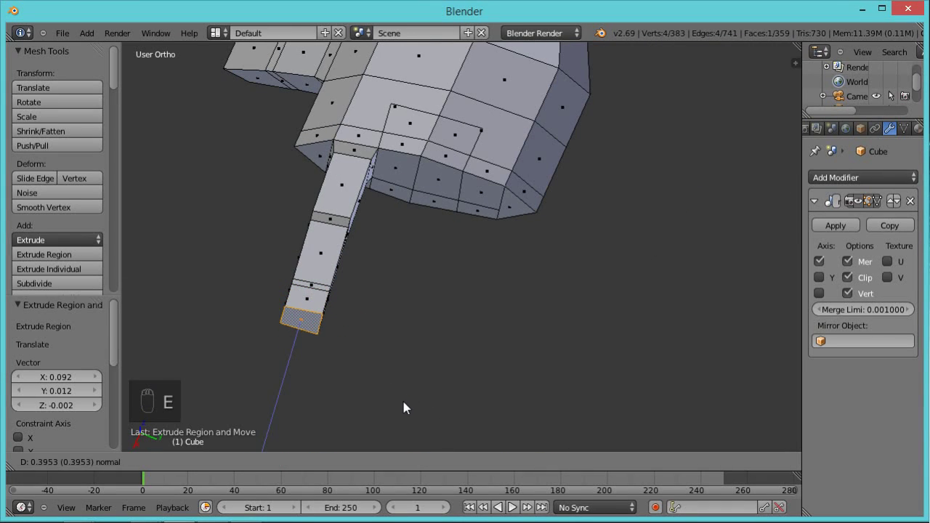
left_click(395, 430)
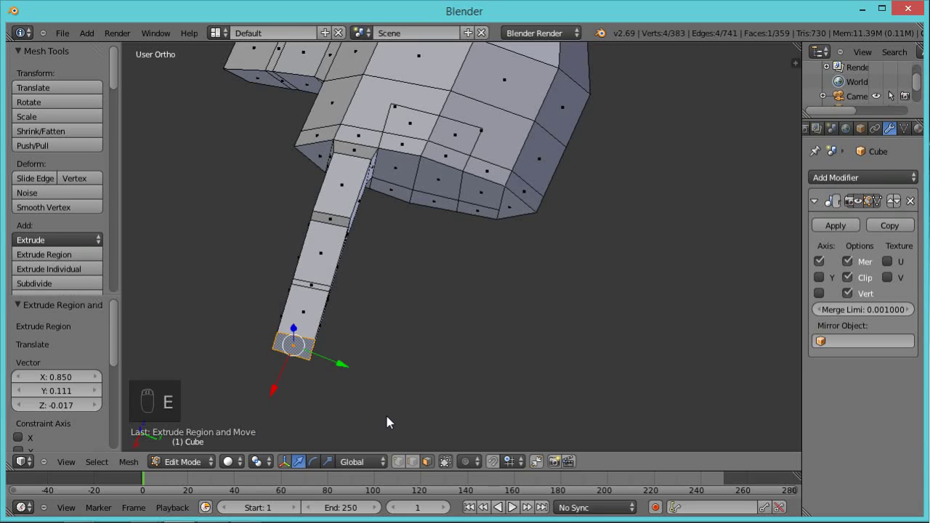
mouse_move(354, 320)
middle_mouse_down()
mouse_move(347, 259)
mouse_move(331, 269)
mouse_move(366, 318)
middle_mouse_up()
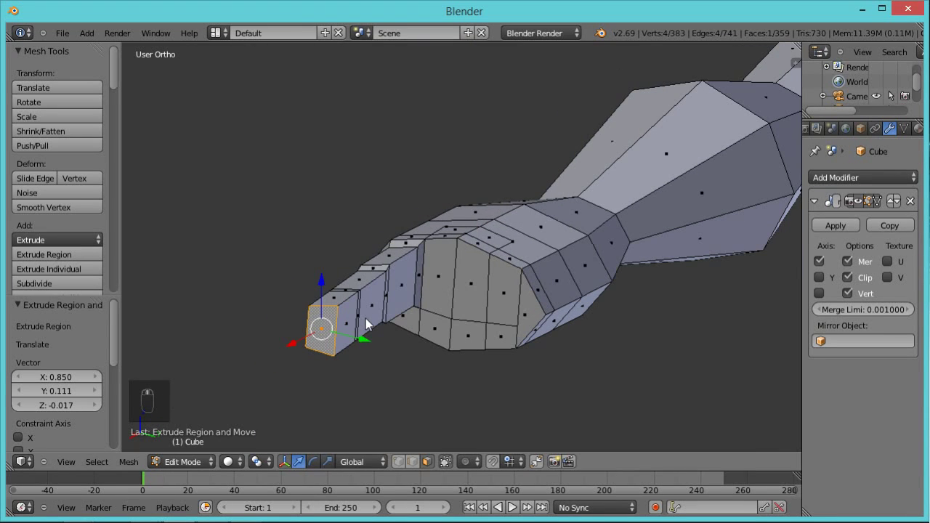
key("s")
key("z")
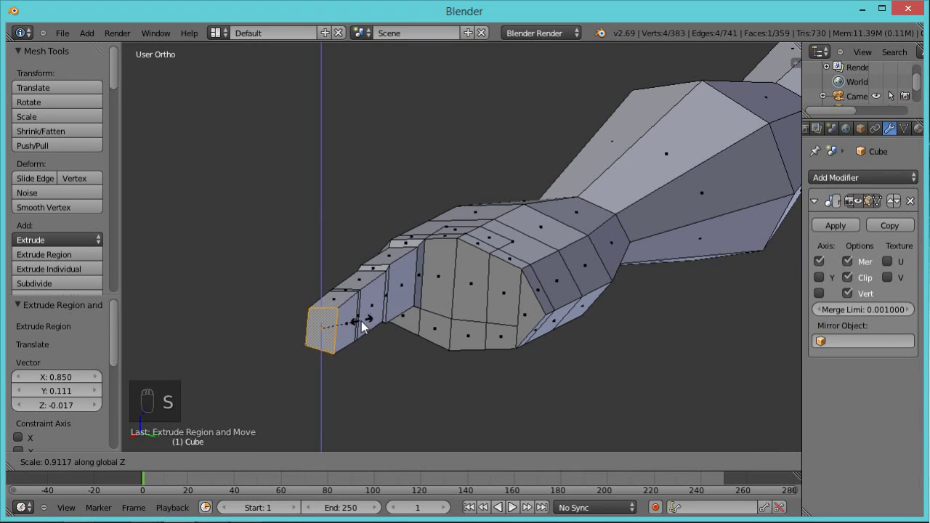
left_click(353, 328)
Extrude the palm end face beside the index finger by about 0.09 and shift it about 0.019 along X.
middle_click_drag(426, 292, 419, 250)
right_click(419, 227)
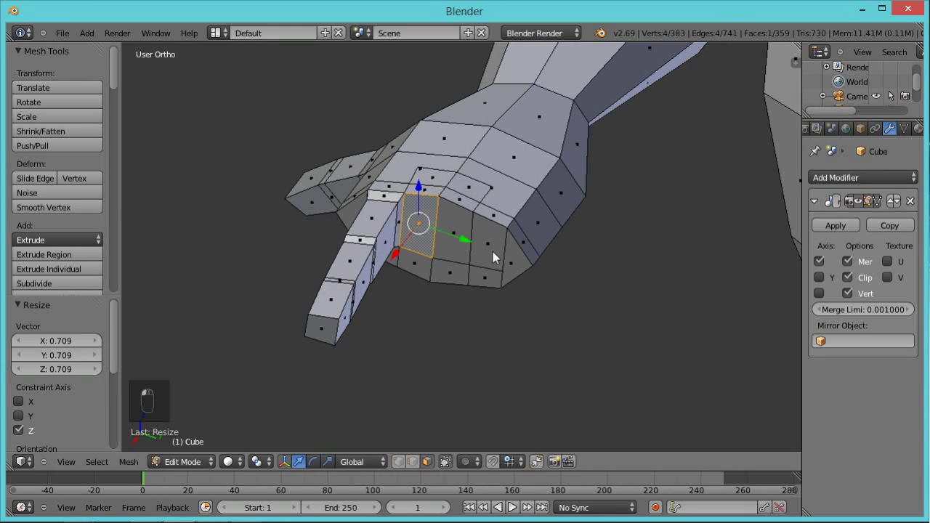
scroll(472, 229, "up", 4)
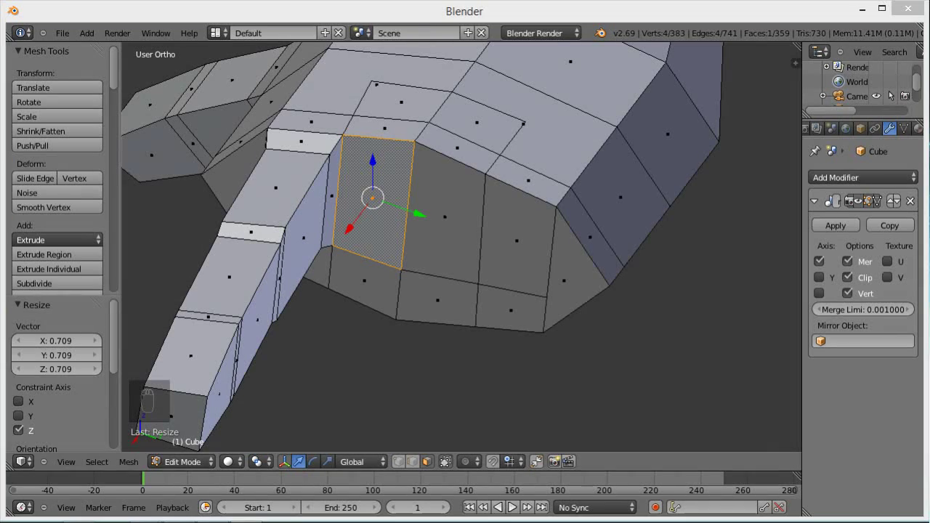
middle_click_drag(446, 194, 440, 245)
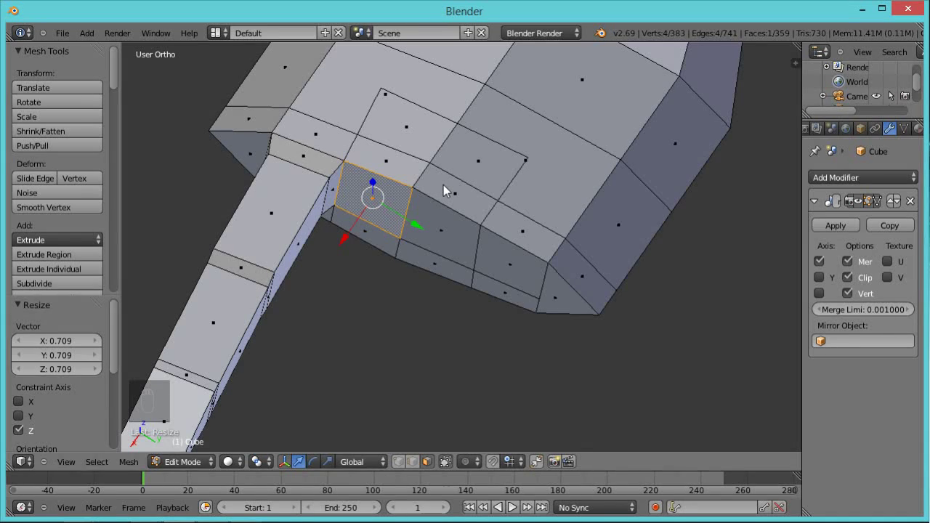
key("e")
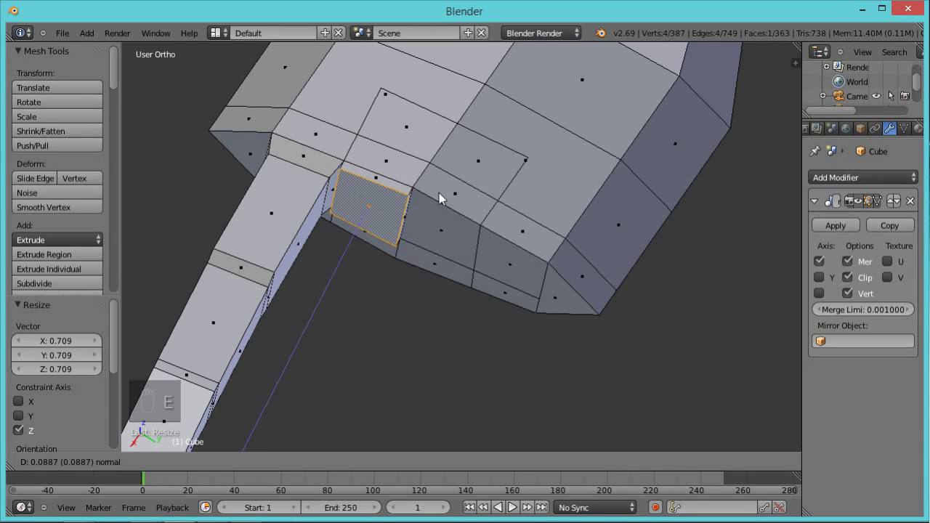
left_click(436, 195)
middle_click_drag(437, 149, 425, 227)
key("g")
key("x")
left_click(342, 245)
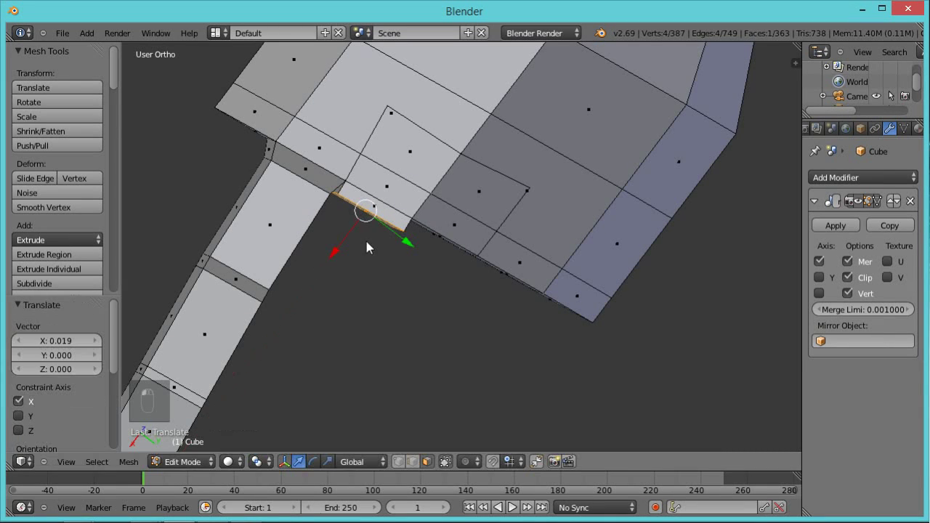
Scale the middle finger's base face uniformly to about 0.799.
middle_click_drag(412, 269, 414, 216)
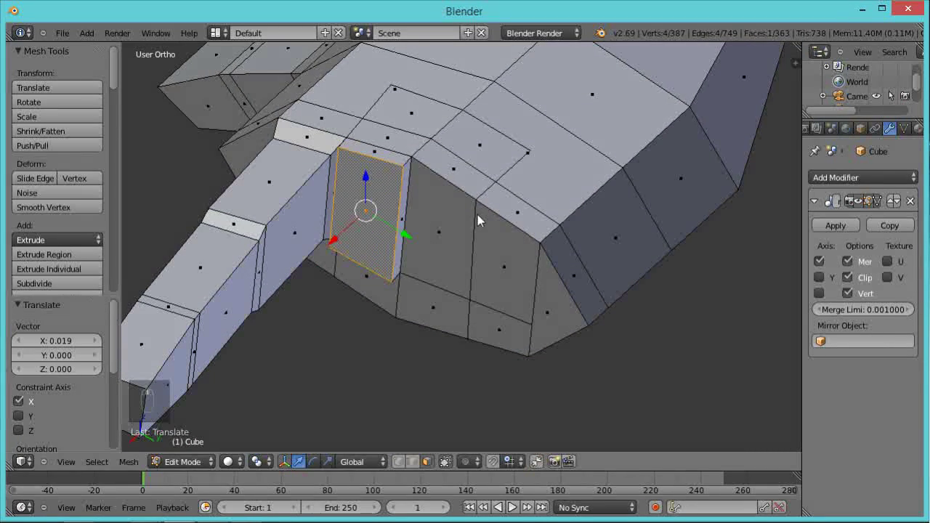
key("s")
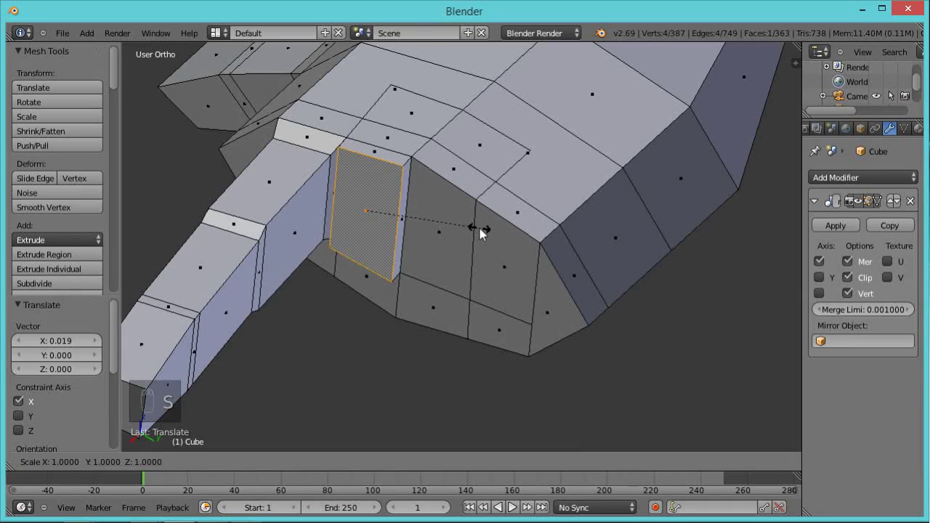
left_click(456, 227)
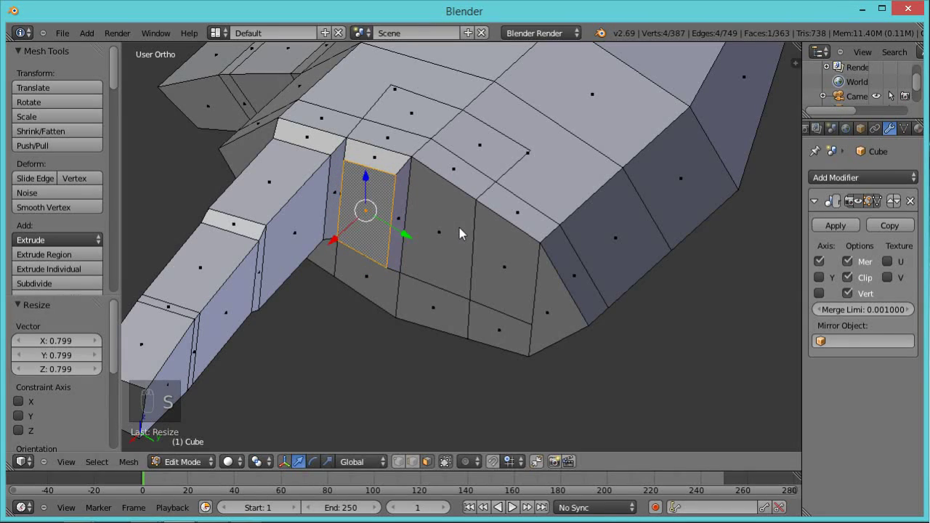
Angle the middle finger's base face by rotating it about 6.36° around Z and correcting it by about -2.21°.
mouse_move(456, 222)
middle_mouse_down()
mouse_move(459, 255)
mouse_move(449, 230)
middle_mouse_up()
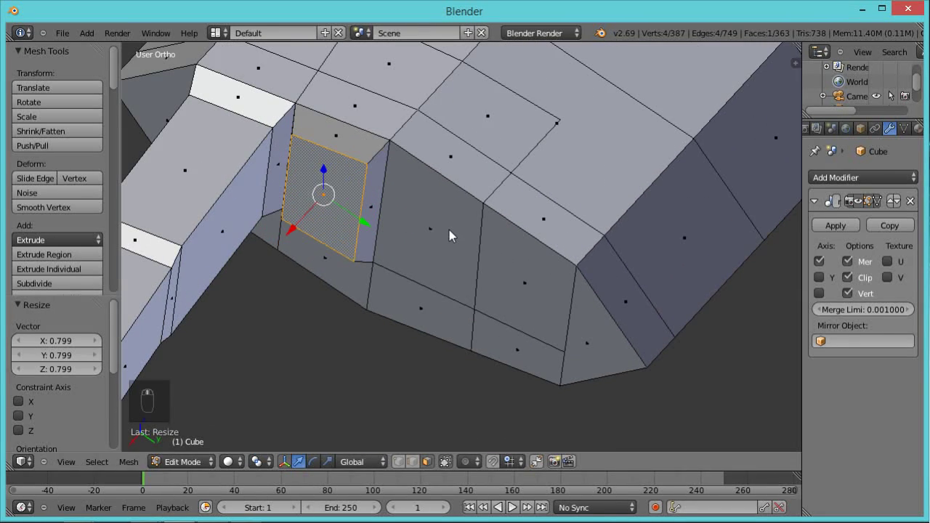
key("r")
key("z")
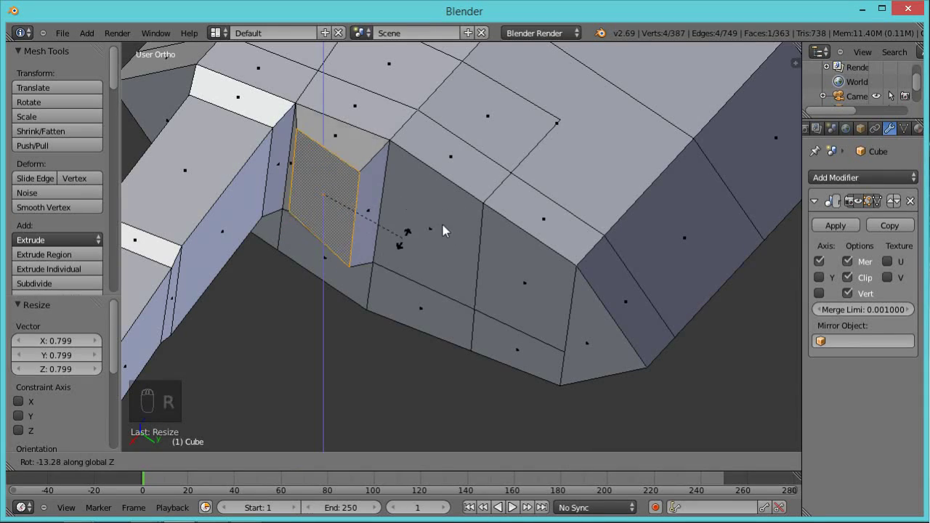
left_click(450, 215)
middle_click_drag(436, 187, 412, 273)
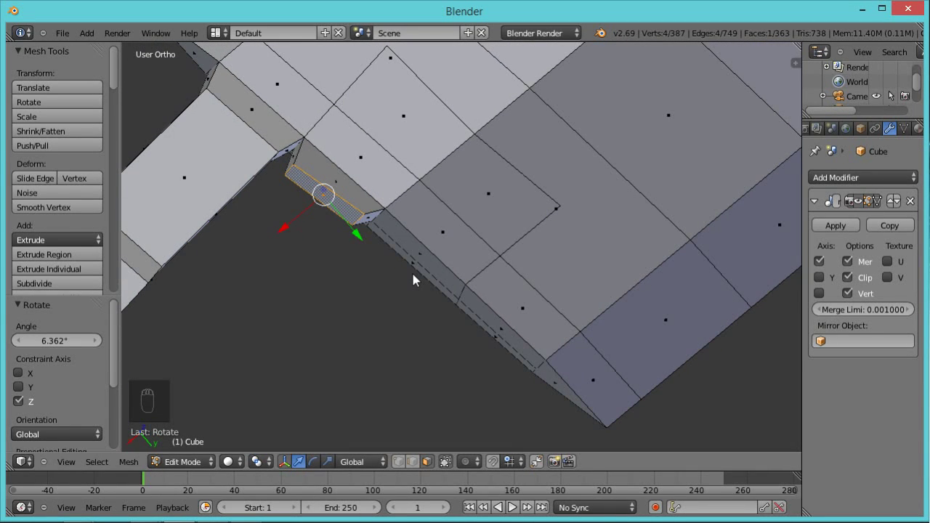
key("r")
key("z")
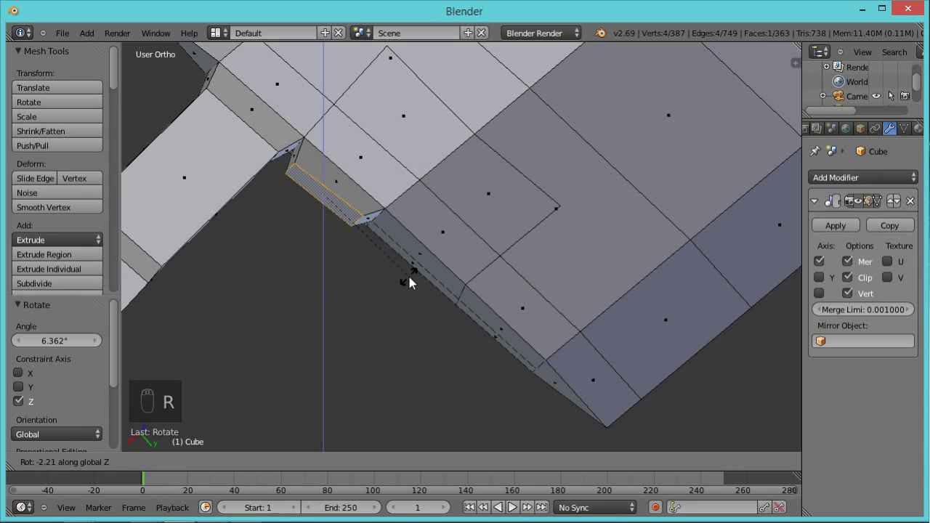
left_click(408, 273)
Extrude the middle finger's first segment by about 0.98 and scale its end face uniformly to about 0.936.
middle_click_drag(379, 254, 374, 210)
key("e")
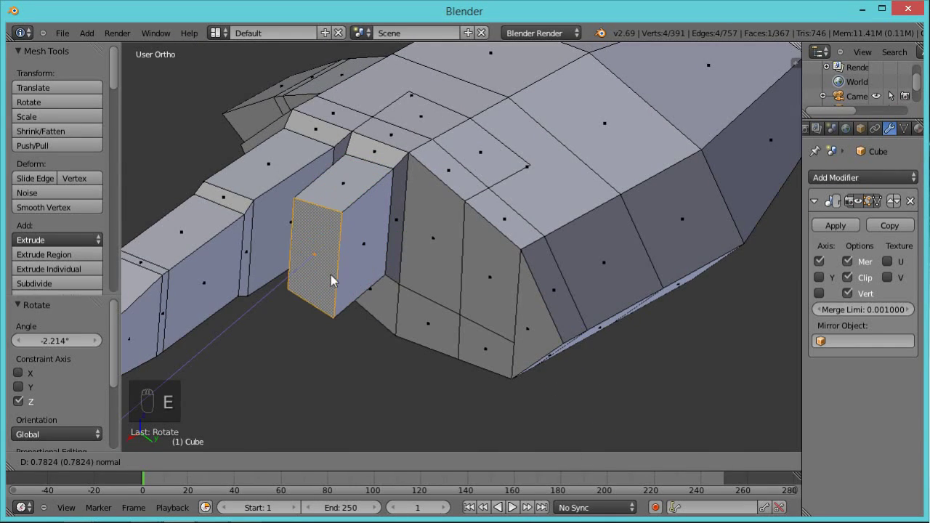
left_click(323, 280)
key("s")
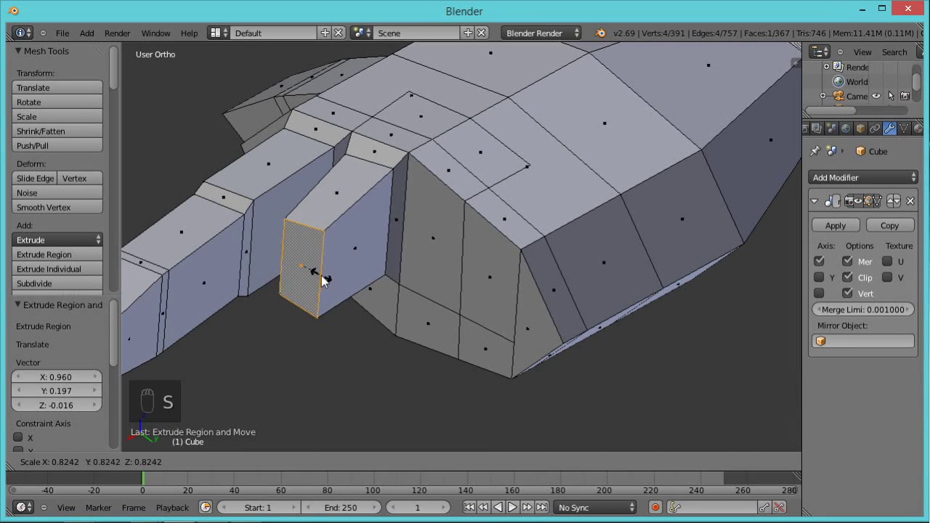
left_click(325, 281)
Scale the end face of the middle finger's first segment along Z to about 0.758.
middle_click_drag(356, 227, 398, 314)
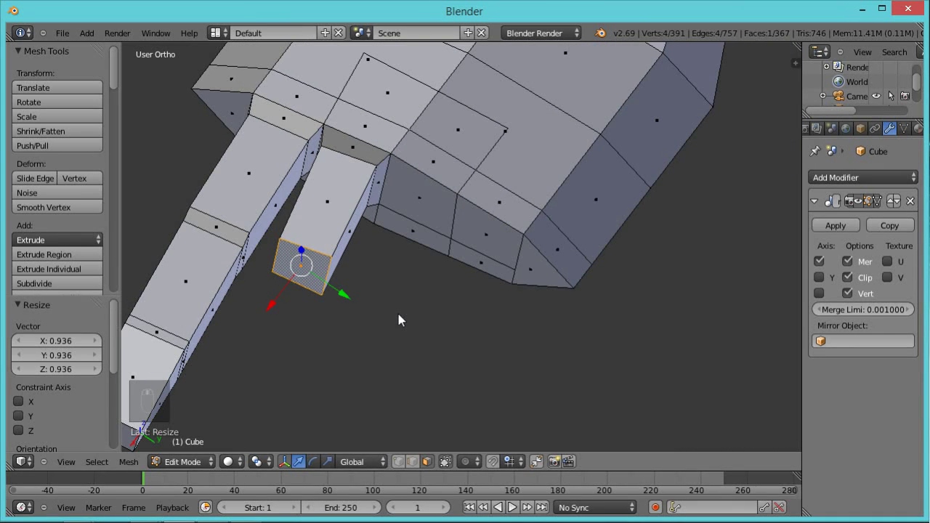
middle_click_drag(414, 366, 367, 227)
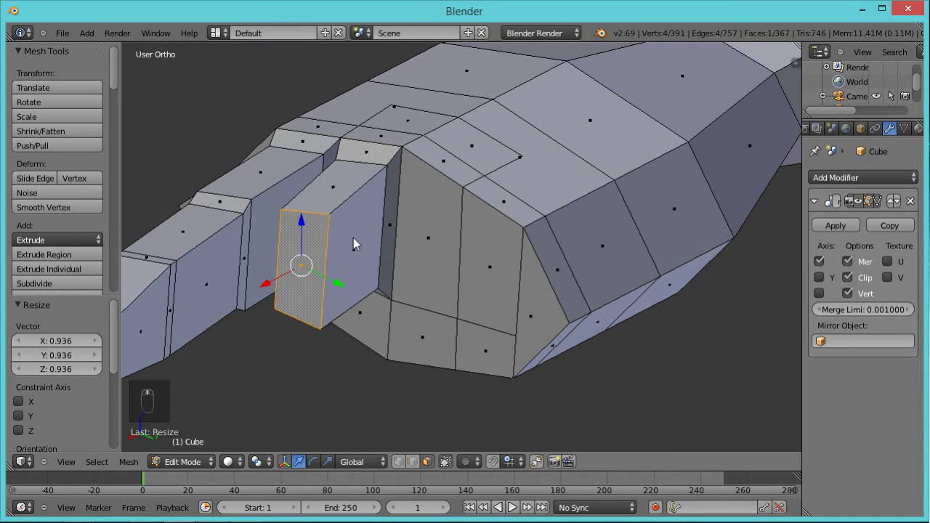
key("s")
key("z")
left_click(373, 281)
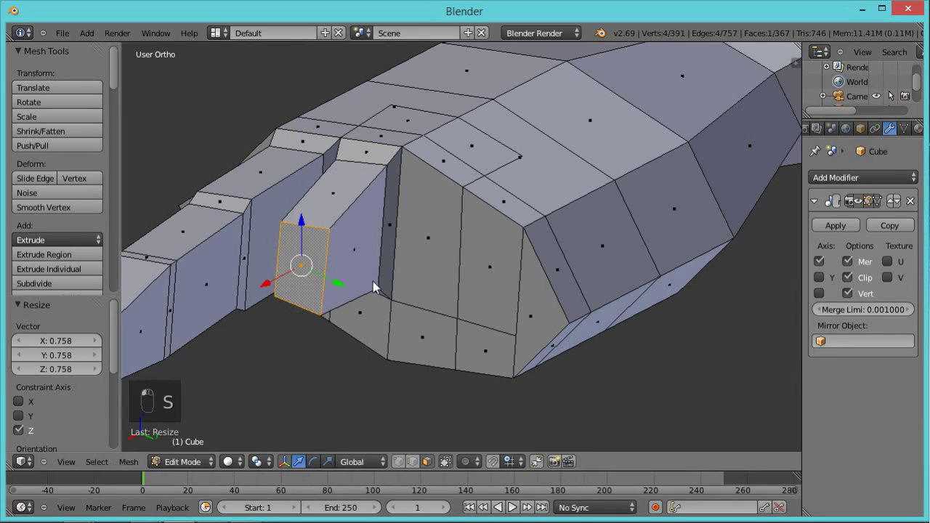
Extrude the middle finger's end face by about 0.17 for a joint and by about 0.9 for the second segment.
key("e")
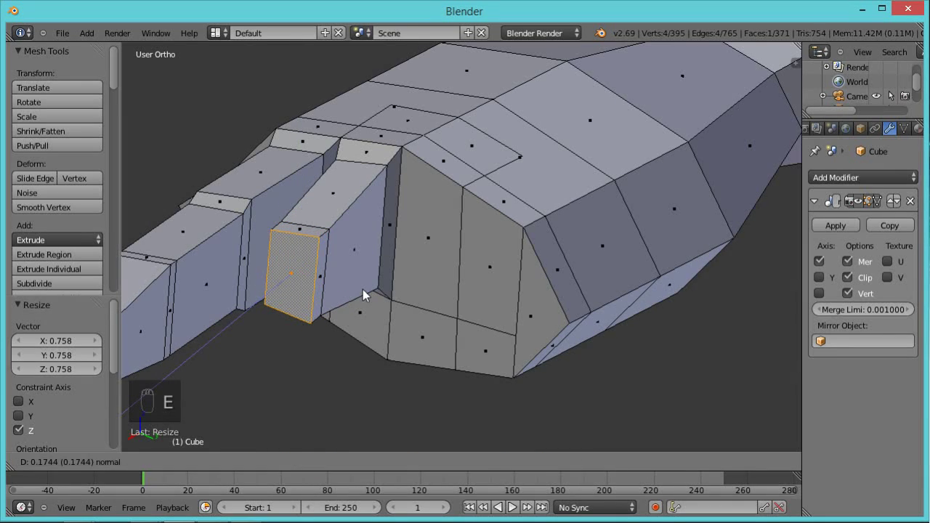
left_click(362, 289)
middle_click_drag(371, 265, 394, 274)
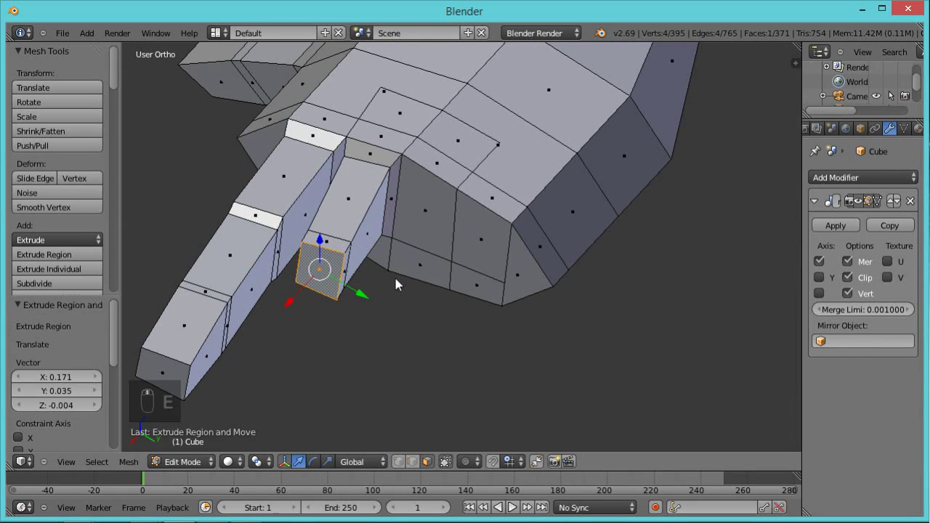
key("e")
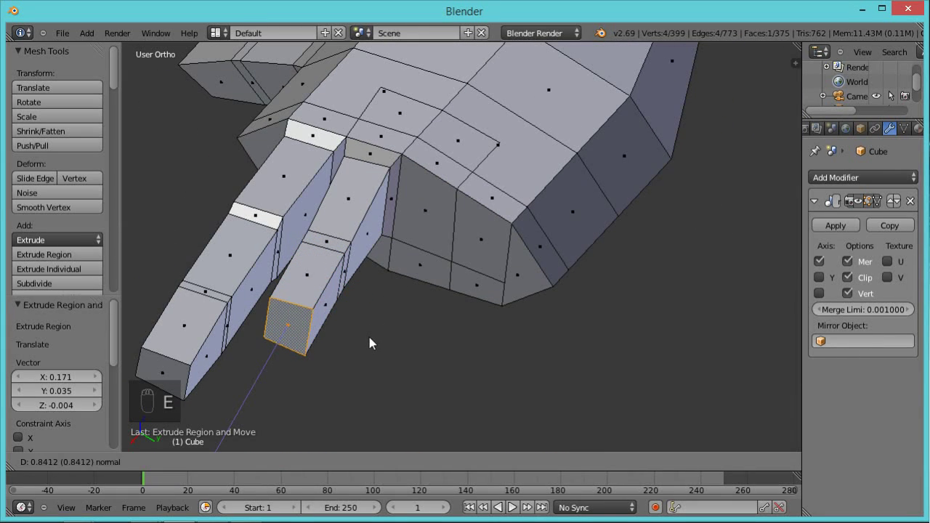
left_click(375, 345)
Shift the end face of the middle finger's second segment about 0.18 along X.
middle_click_drag(401, 327, 414, 403)
key("g")
key("x")
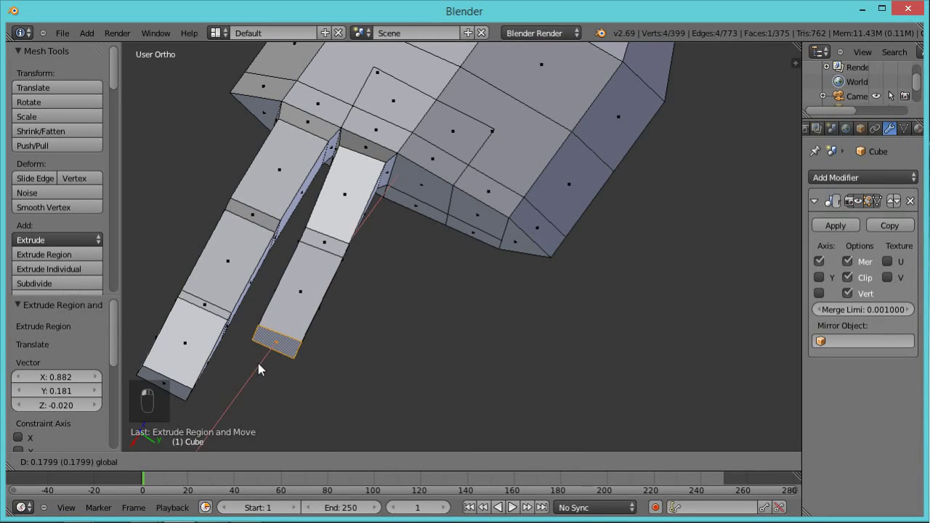
left_click(258, 363)
Extrude the middle finger's end face by about 0.05 for a thin joint and by about 1.18 for the fingertip segment.
key("e")
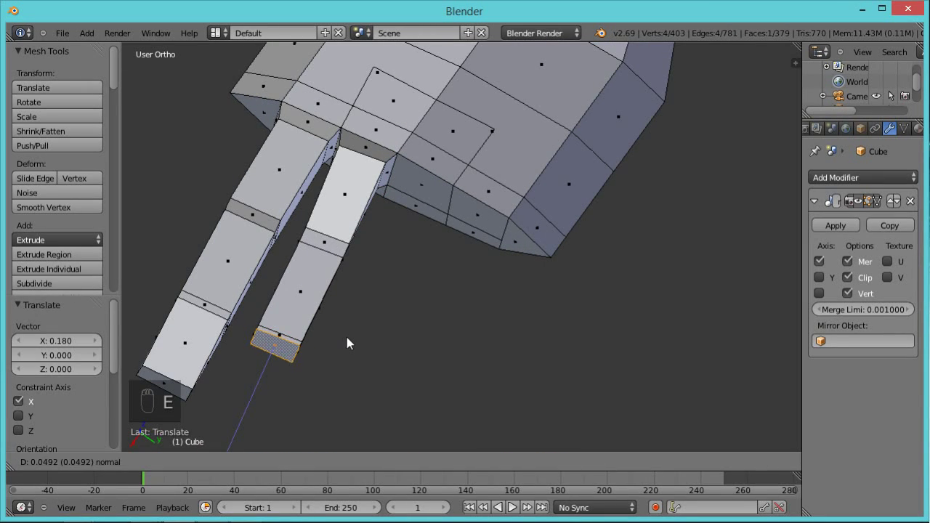
left_click(347, 337)
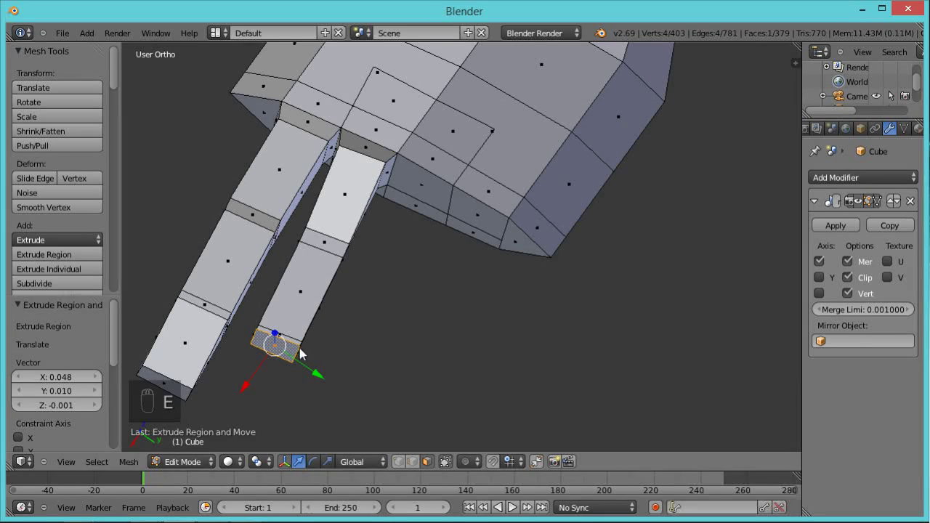
key("e")
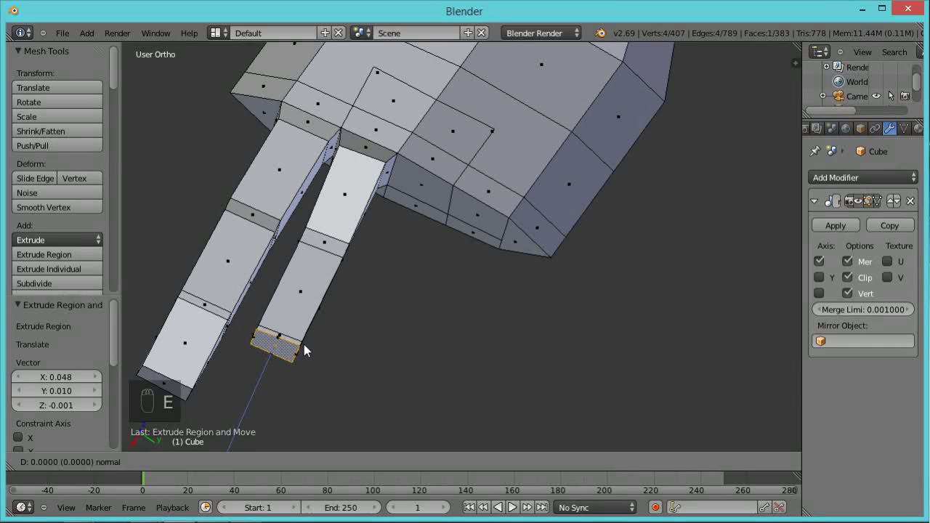
left_click(270, 443)
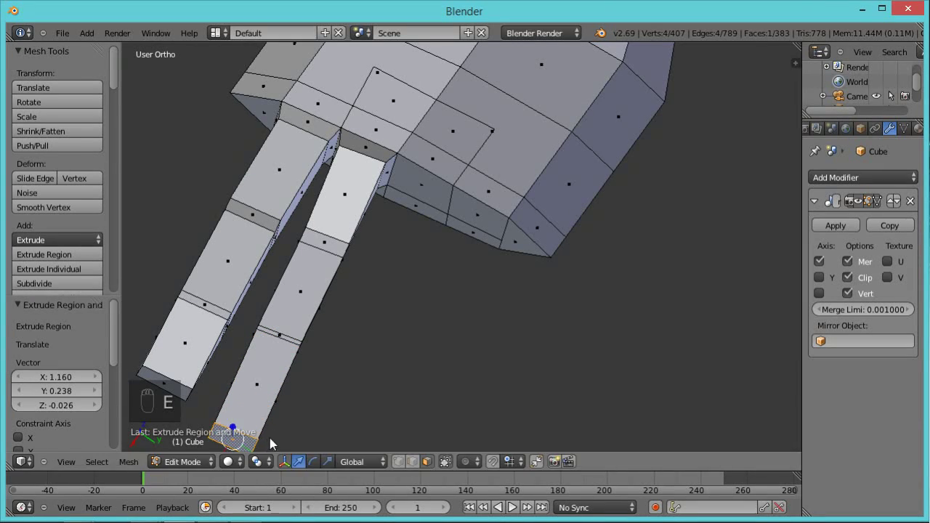
Extrude the palm end face beside the middle finger by about 0.14 and scale it uniformly to about 0.887.
middle_click_drag(374, 362, 413, 329)
right_click(475, 307)
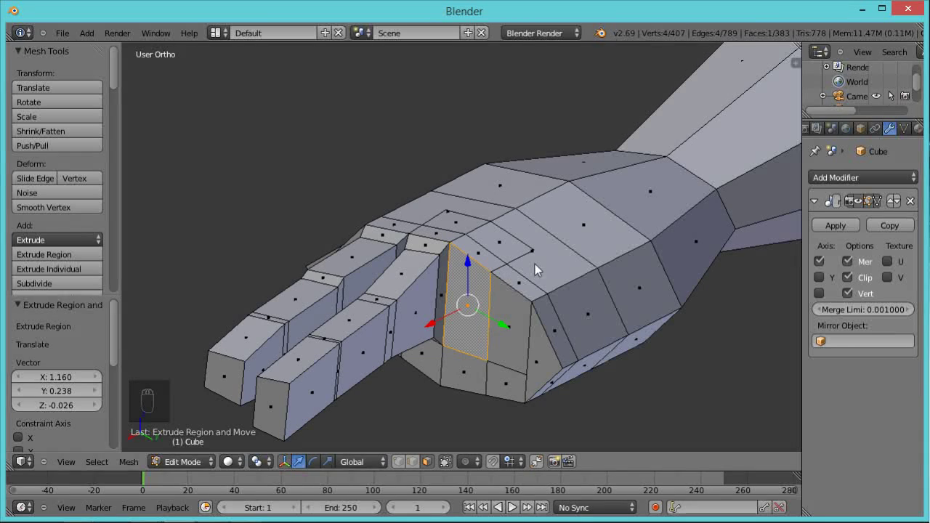
middle_click_drag(541, 267, 499, 189, "shift")
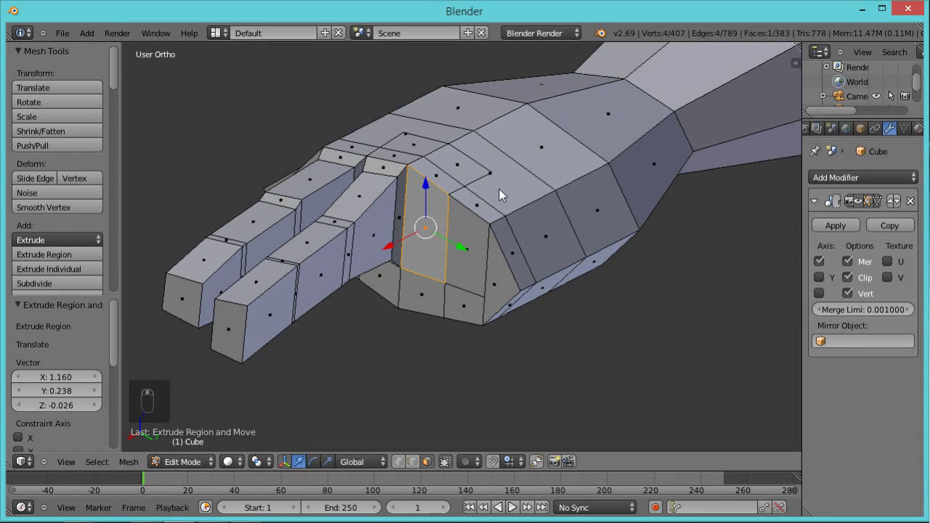
key("e")
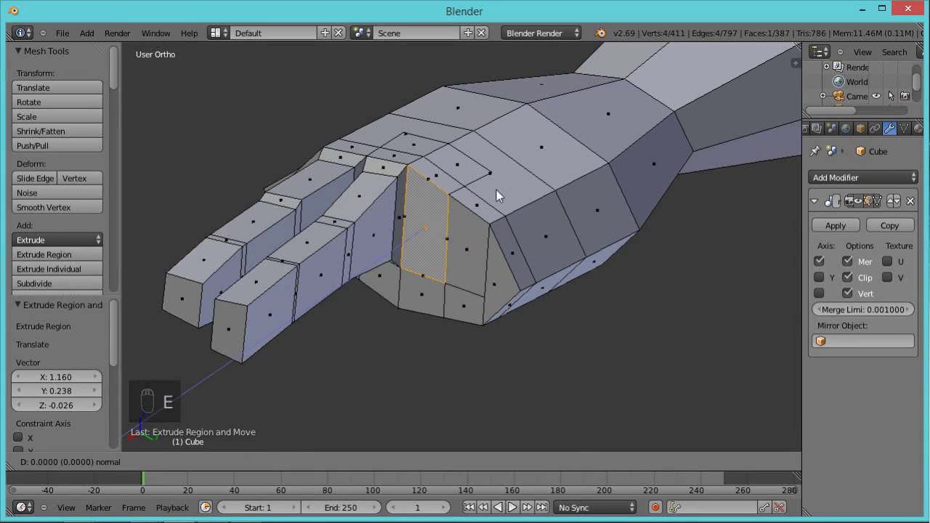
left_click(472, 186)
middle_click_drag(472, 185, 524, 301)
key("s")
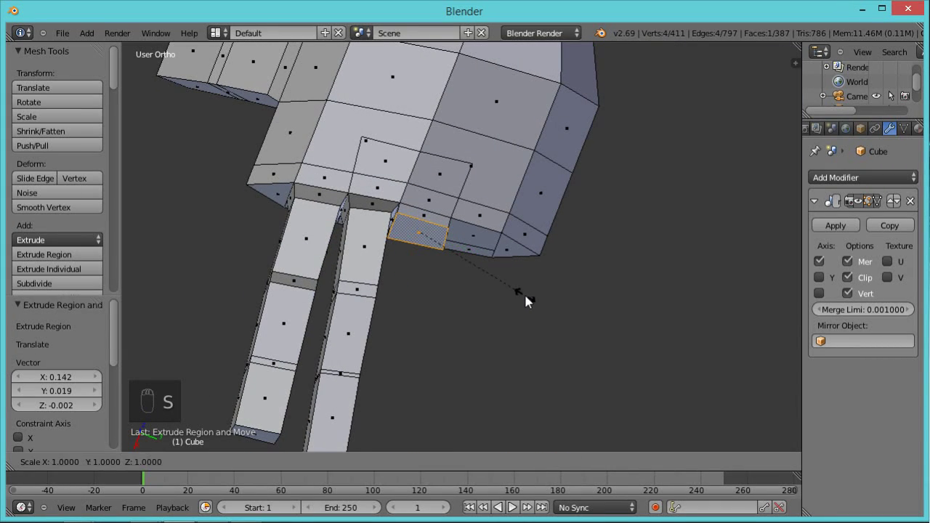
left_click(516, 288)
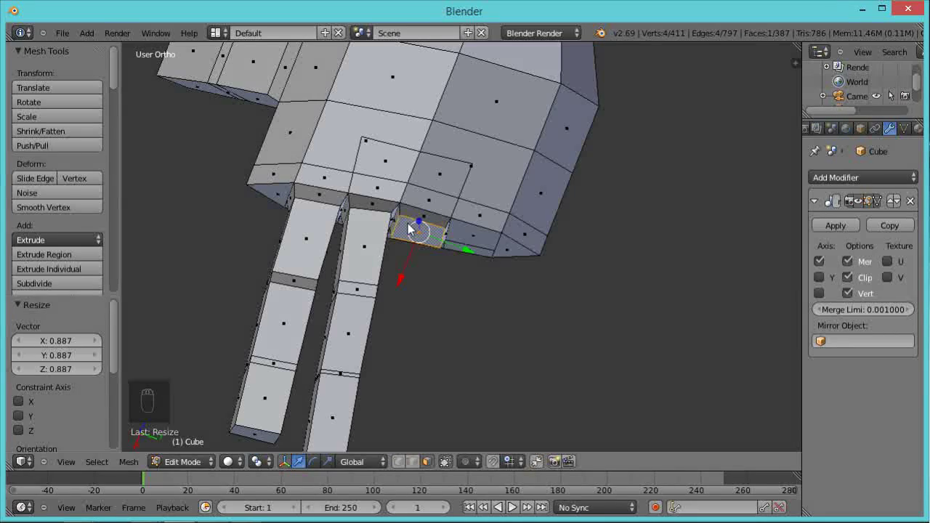
Angle the ring finger's base face by rotating it about 5.44° around Z and correcting it by about -2.75°.
key("r")
key("z")
left_click(436, 266)
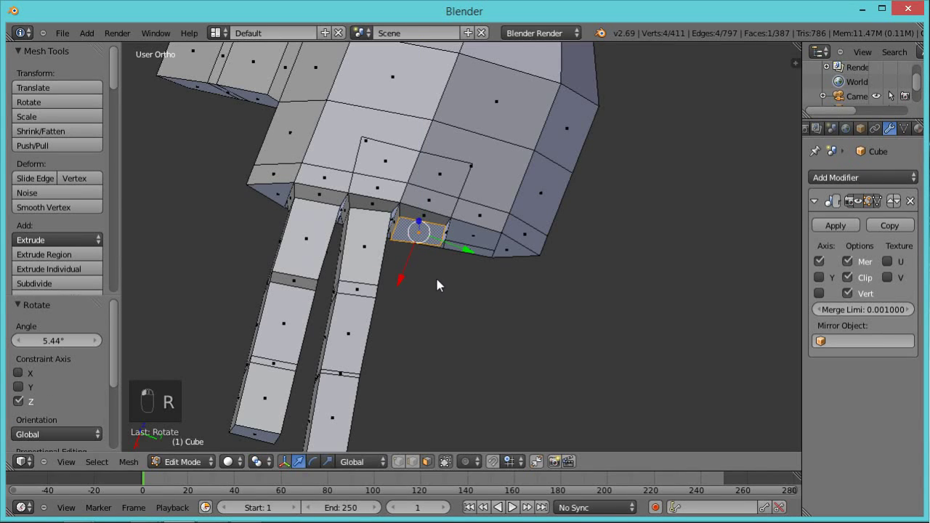
middle_click_drag(423, 282, 389, 294)
key("r")
key("z")
left_click(411, 293)
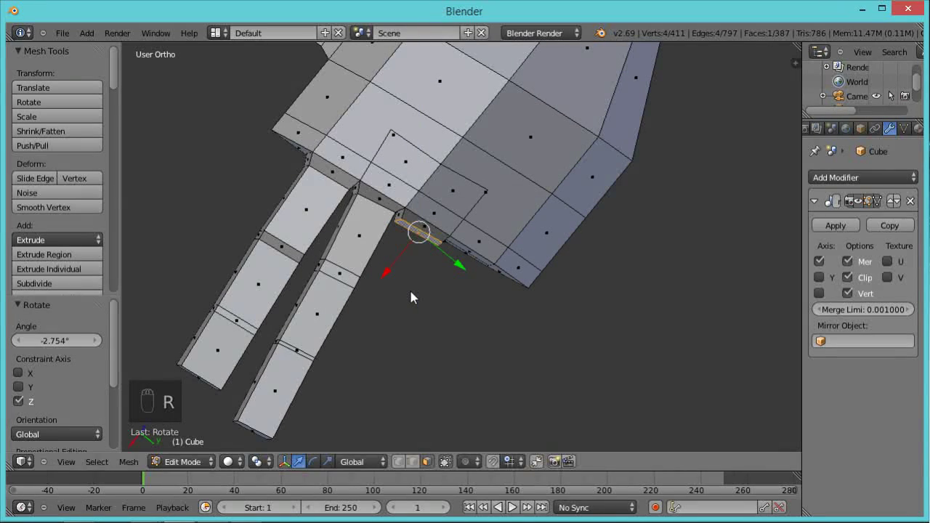
Extrude the ring finger's first segment by about 0.89 and scale its end face along Z to about 0.716.
key("e")
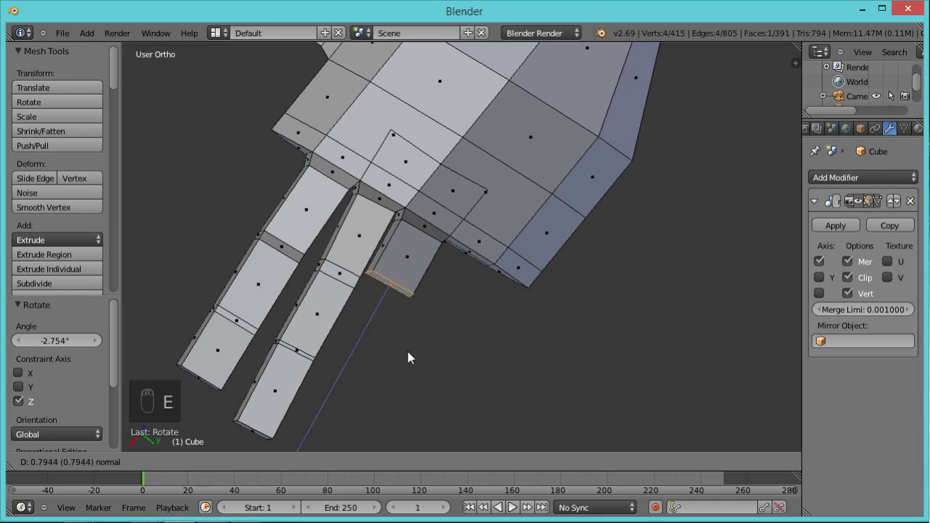
left_click(407, 357)
middle_click_drag(482, 381, 405, 251)
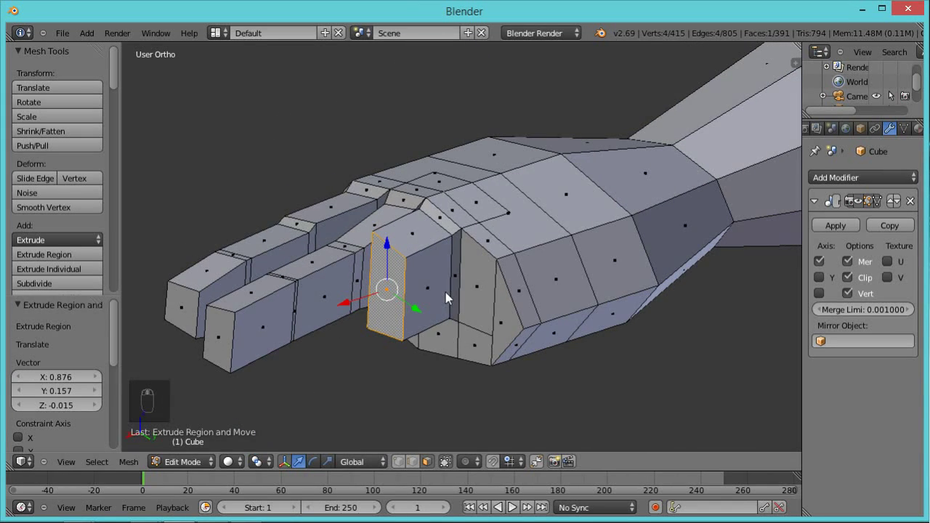
key("s")
key("z")
left_click(424, 314)
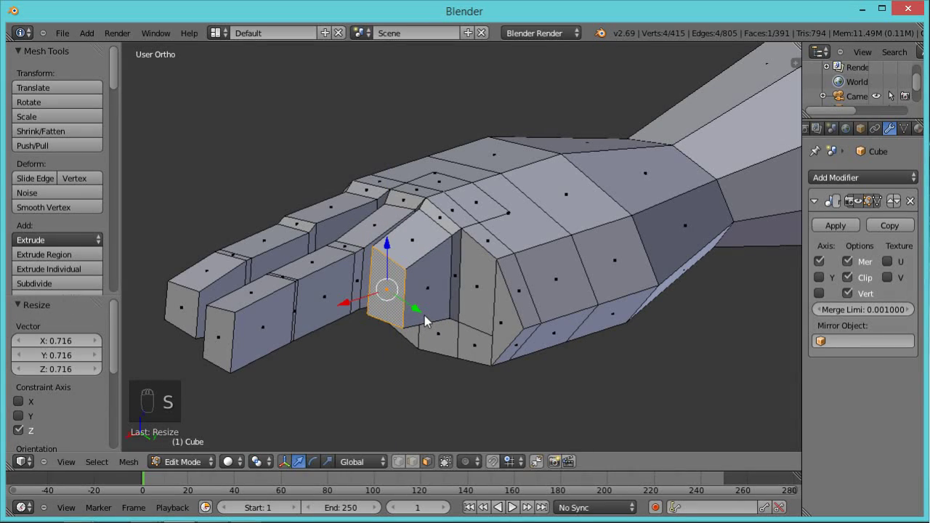
Extrude the ring finger's end face by about 0.09 for a joint, followed by the second finger segment.
key("e")
left_click(418, 319)
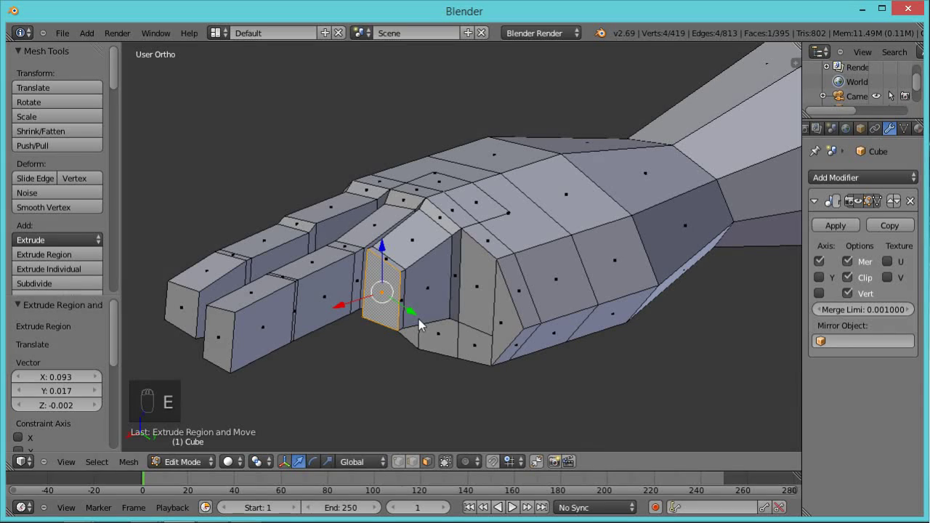
key("e")
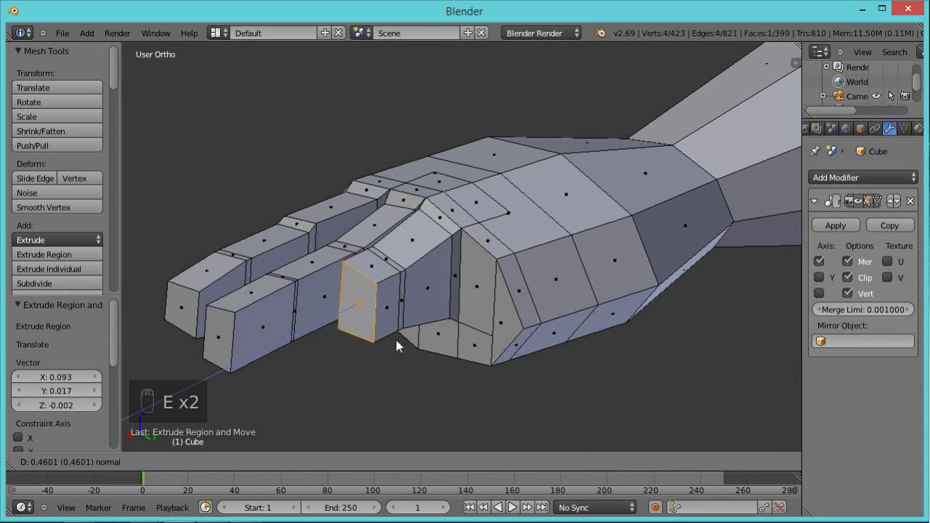
left_click(375, 343)
Scale the end face of the ring finger's second segment along Z to about 0.857.
middle_click_drag(424, 271, 445, 347)
key("s")
key("z")
left_click(431, 335)
Extrude the ring finger's end face by about 0.1 for a joint and by about 1.12 for the fingertip segment.
key("e")
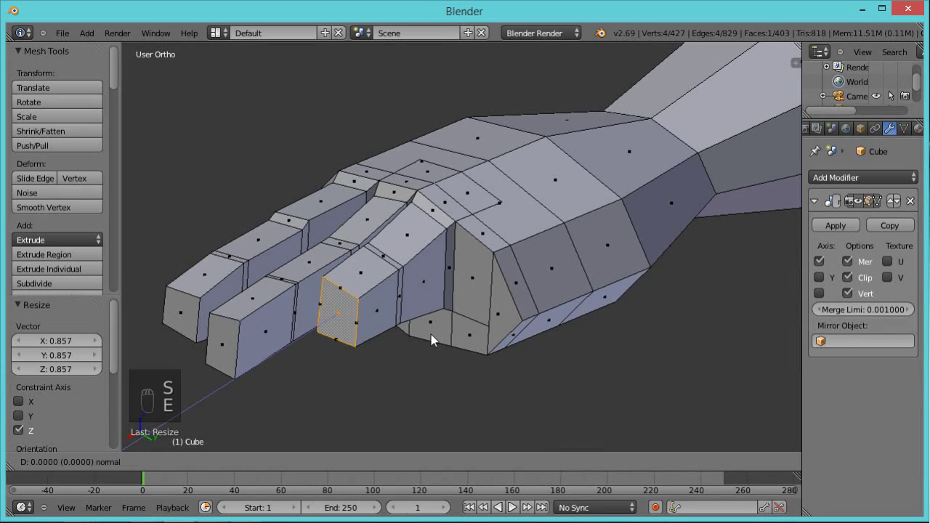
left_click(427, 338)
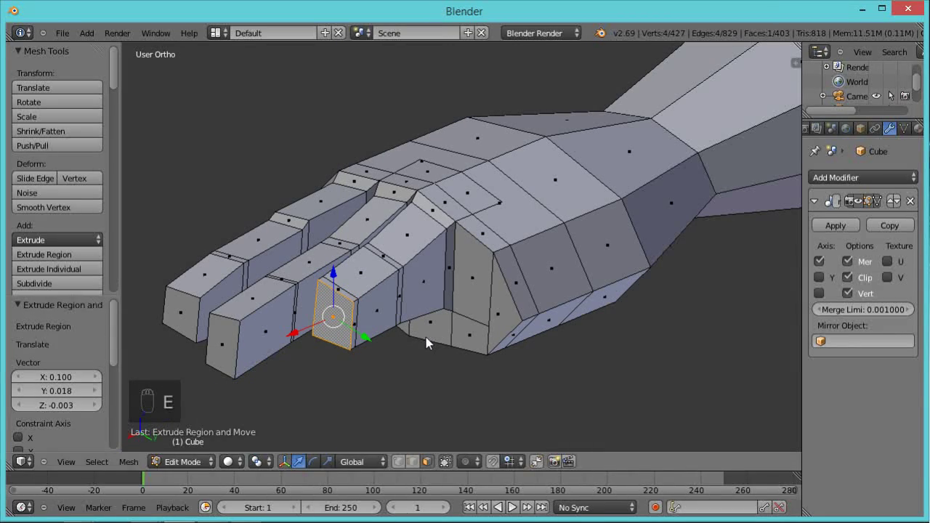
middle_click_drag(497, 343, 478, 324)
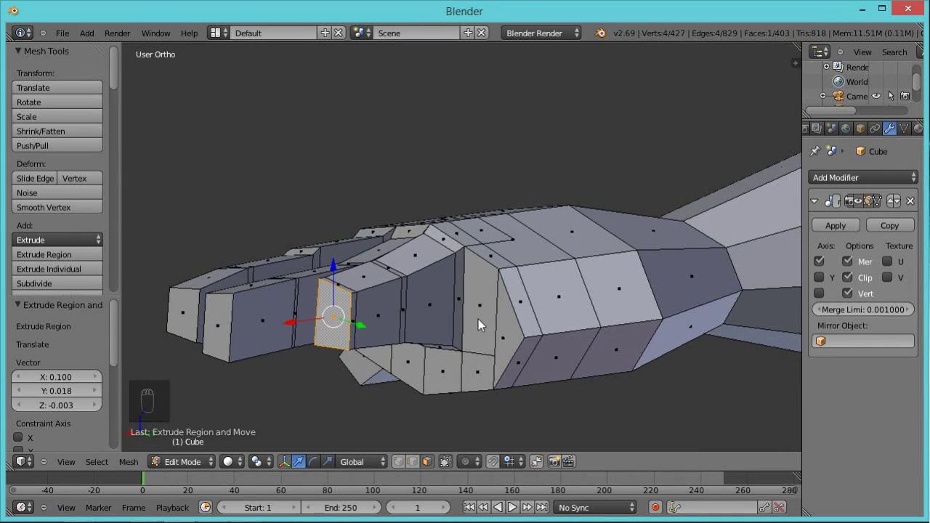
key("e")
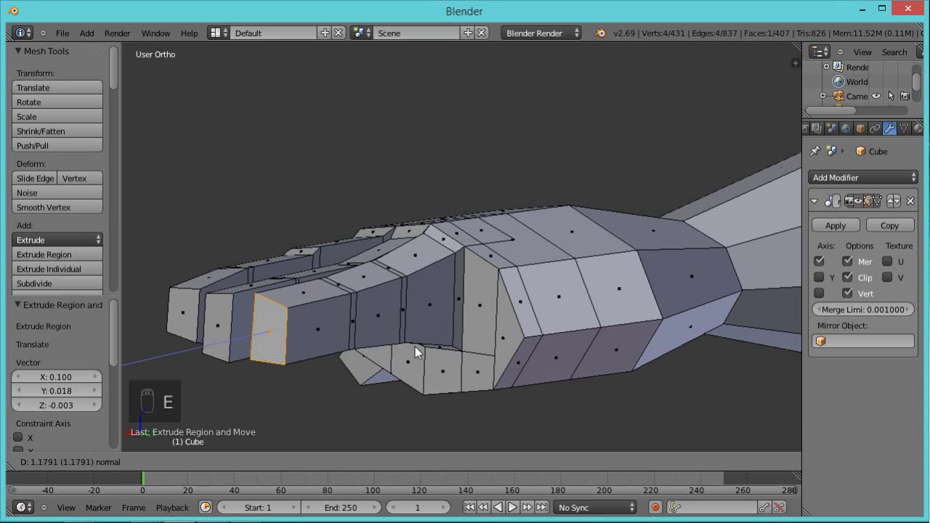
left_click(420, 344)
Shrink the ring fingertip's end face along Z and shift it about 0.148 along X.
middle_click_drag(432, 238, 484, 471)
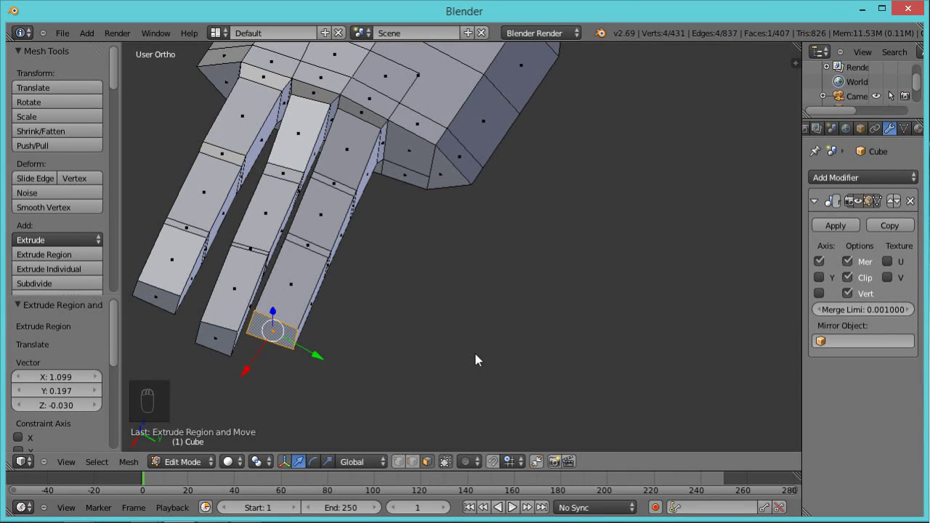
key("s")
key("z")
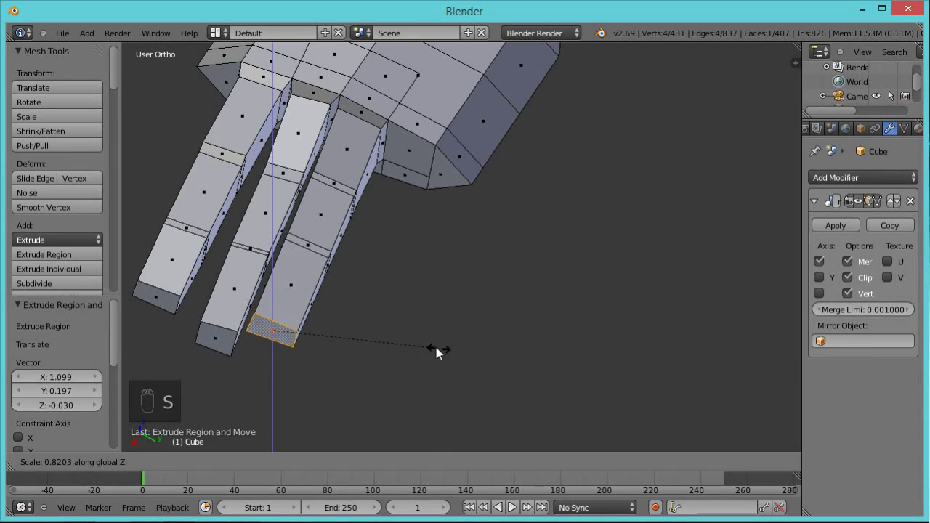
left_click(417, 342)
middle_click_drag(404, 350, 405, 214)
key("g")
key("x")
left_click(262, 350)
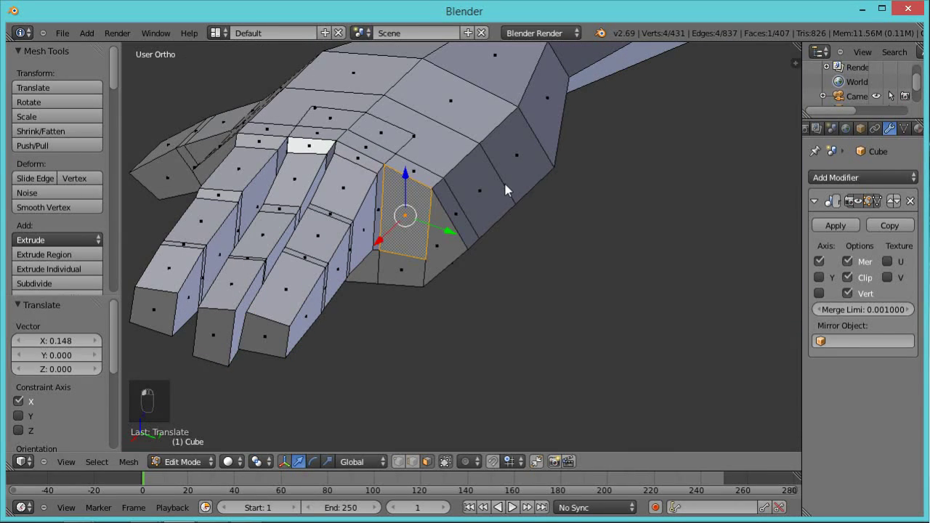
Extrude the palm end face beside the ring finger by about 0.16 and scale it uniformly to about 0.841.
key("e")
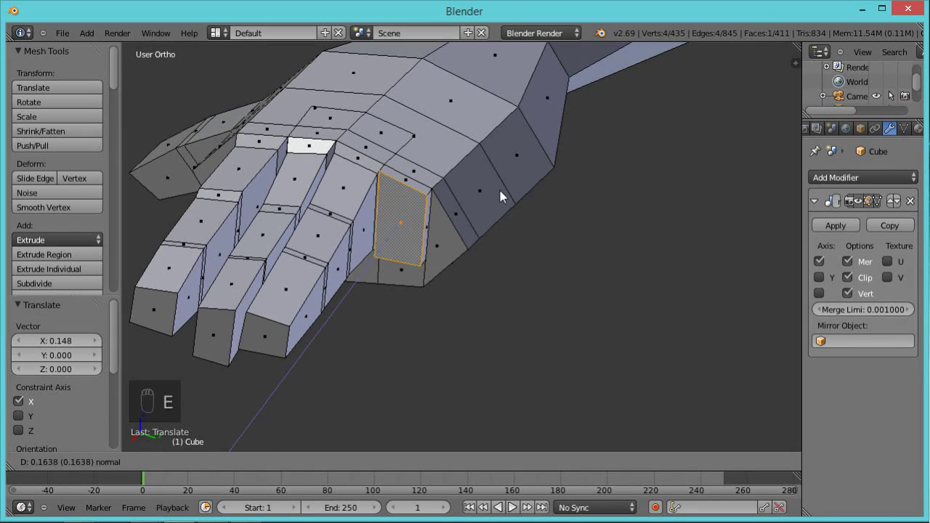
left_click(500, 190)
key("s")
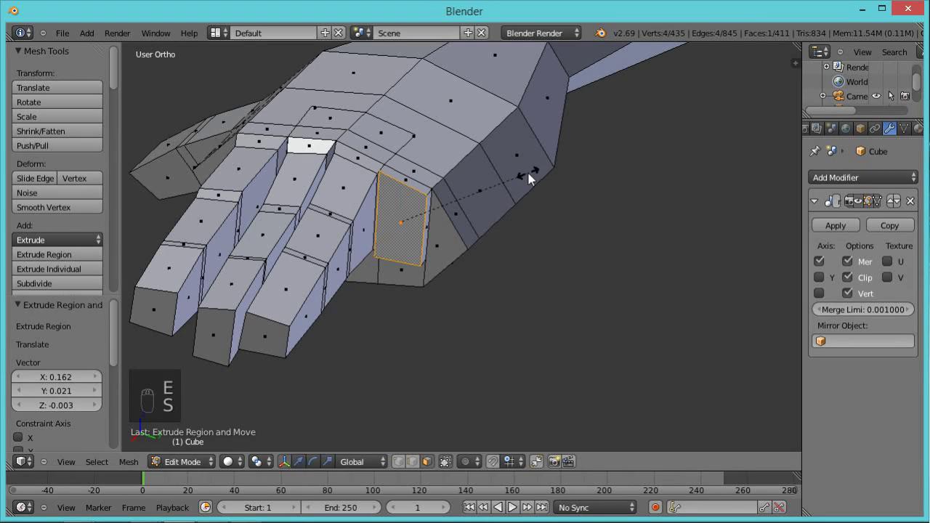
left_click(508, 183)
Rotate the little finger's base face about 2.26° around Z and extrude it by about 0.82 for the first segment.
middle_click_drag(509, 185, 488, 252)
key("r")
key("z")
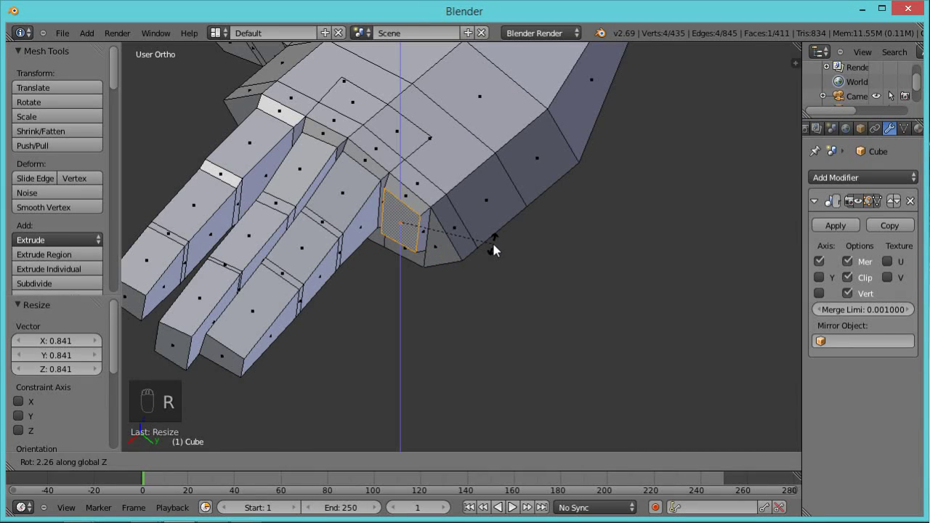
left_click(492, 241)
middle_click_drag(454, 135, 465, 282)
key("e")
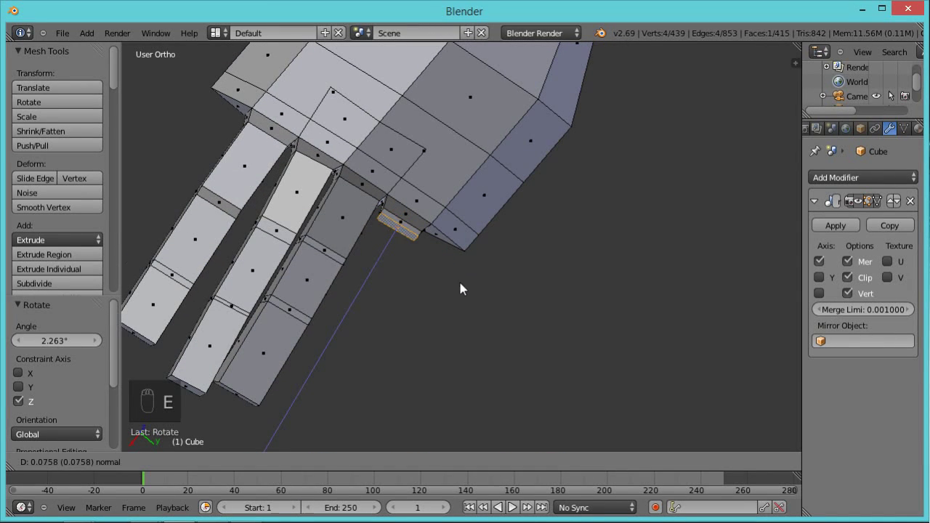
left_click(452, 344)
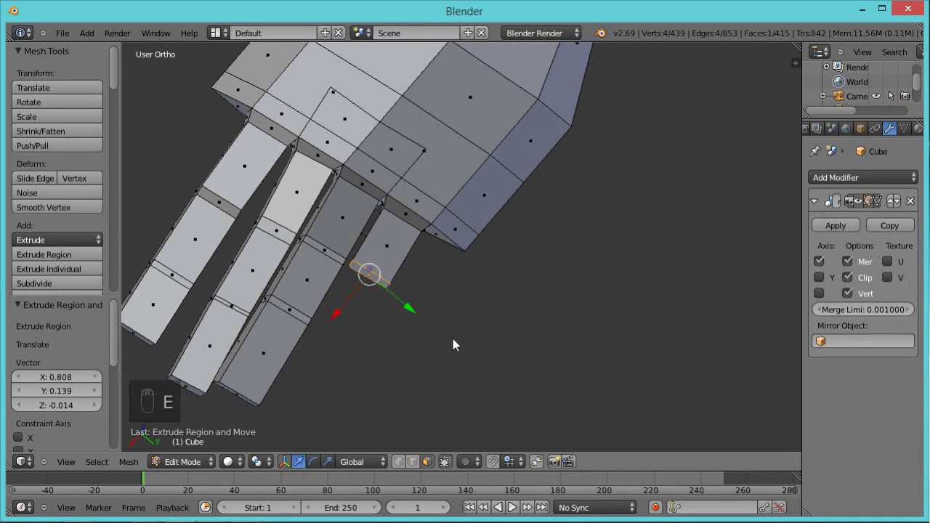
key("e")
left_click(451, 346)
key("e")
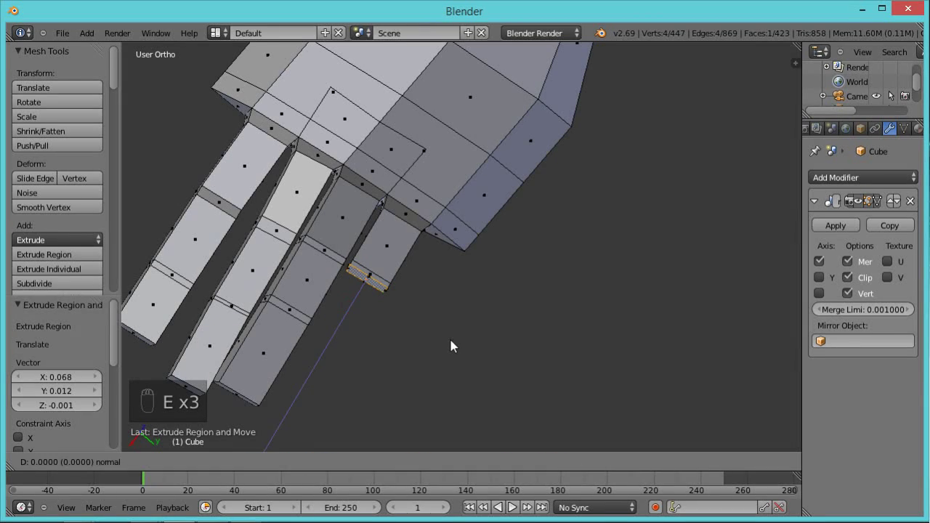
left_click(424, 392)
key("e")
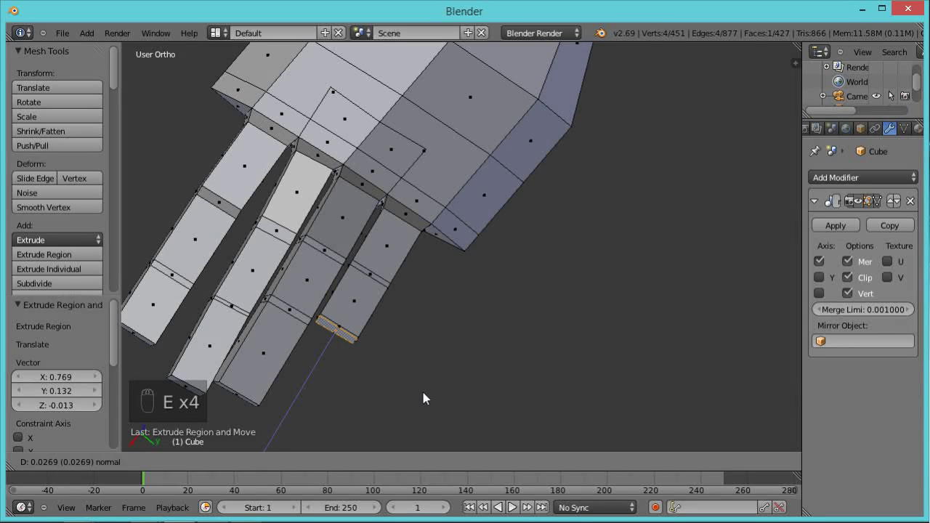
left_click(422, 394)
key("ctrl+z")
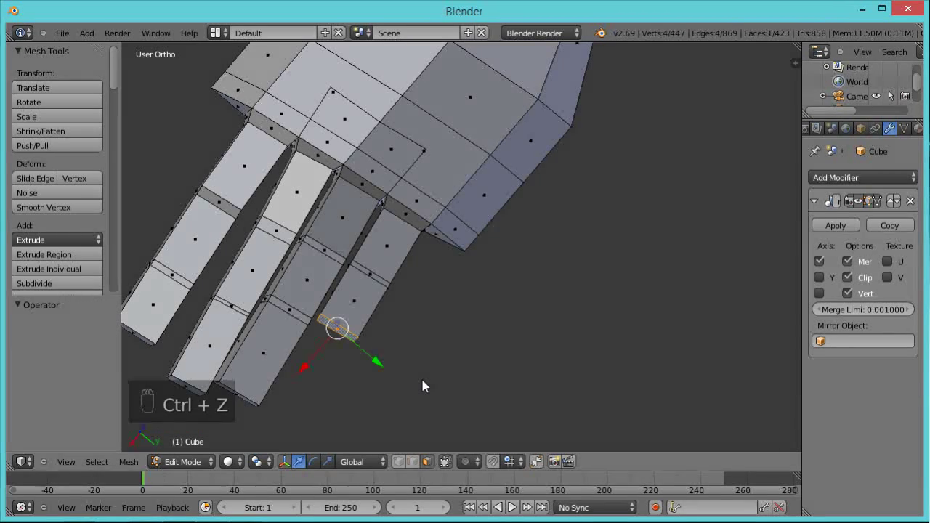
key("ctrl+z")
key("e")
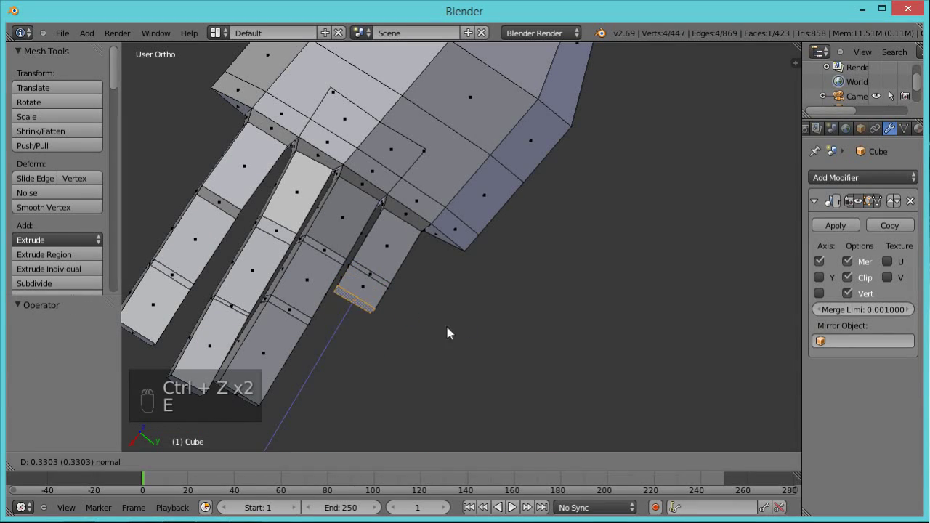
left_click(439, 356)
middle_click_drag(542, 420, 524, 318)
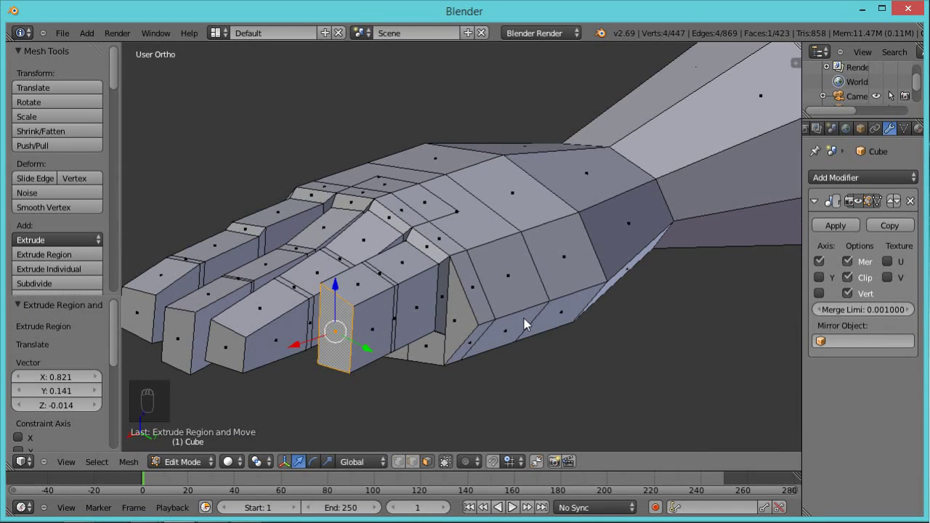
key("ctrl+z")
key("ctrl+z")
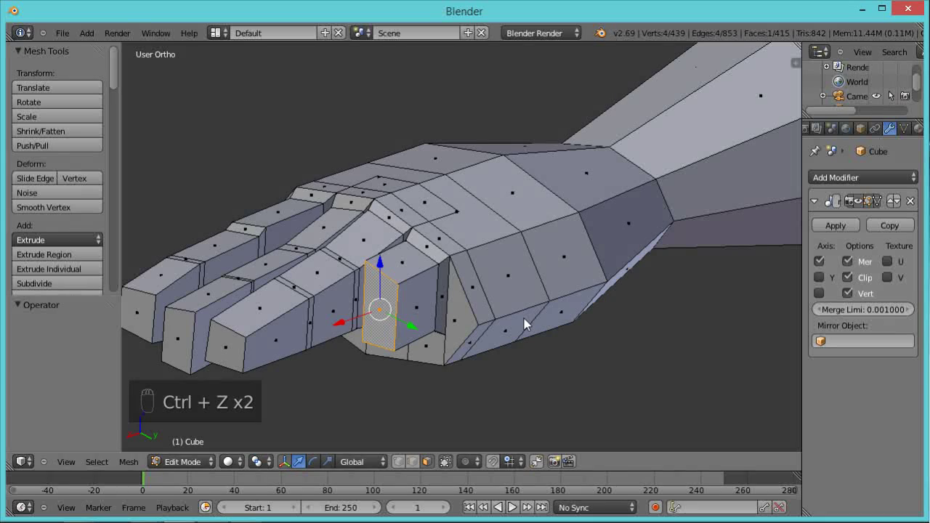
Scale the end face of the little finger's first segment along Z to about 0.613.
key("s")
key("z")
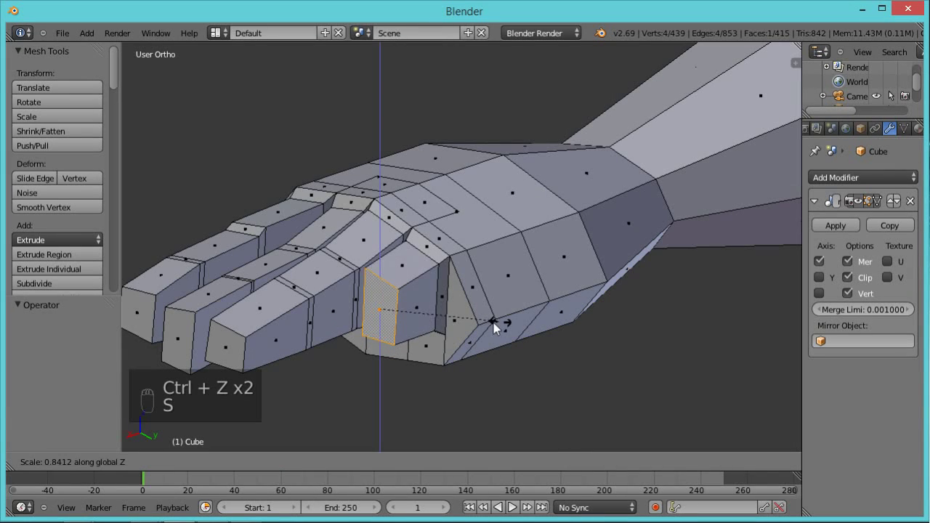
left_click(468, 318)
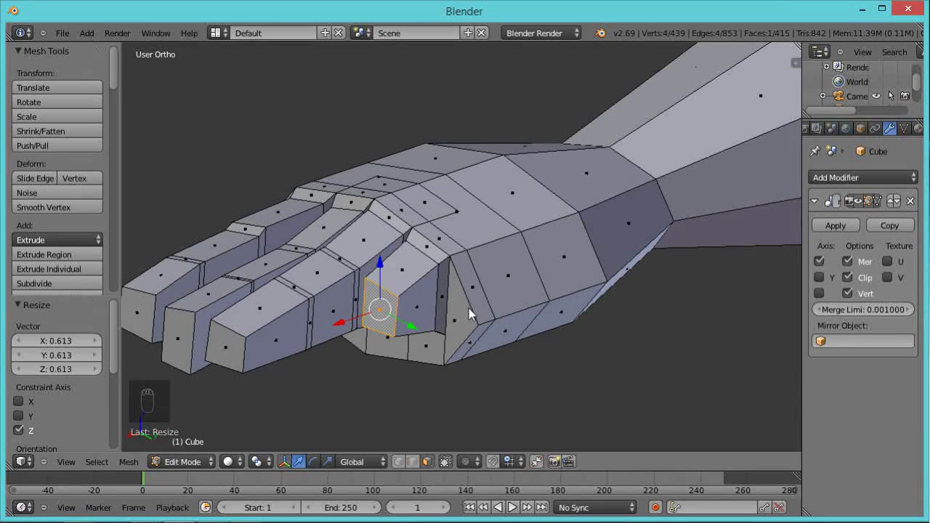
Extrude the little finger's end face by about 0.09 for a joint and by about 0.75 for the second segment.
key("e")
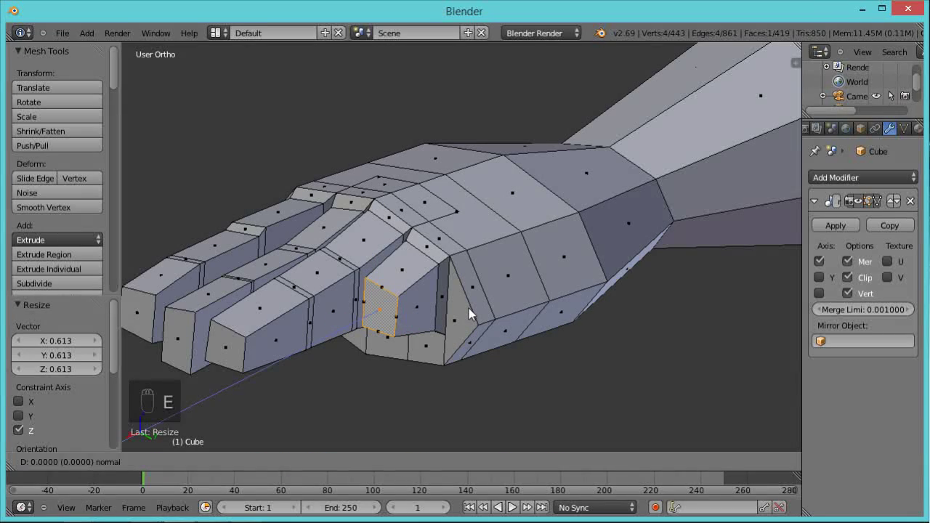
left_click(466, 315)
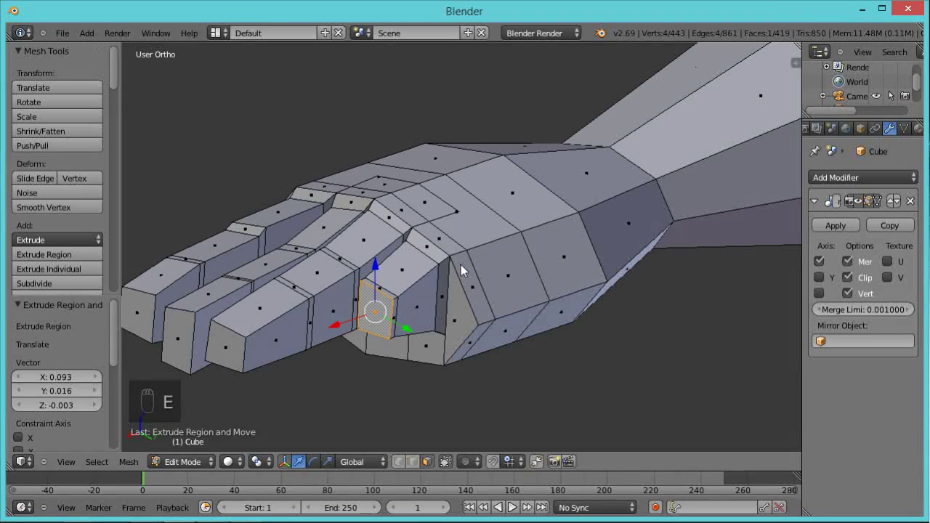
mouse_move(460, 266)
middle_mouse_down()
mouse_move(486, 373)
mouse_move(448, 276)
middle_mouse_up()
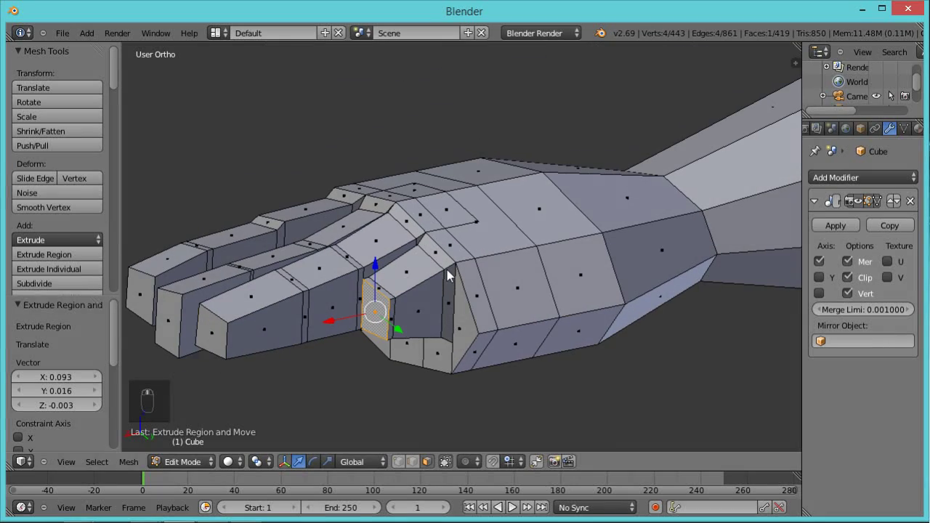
key("e")
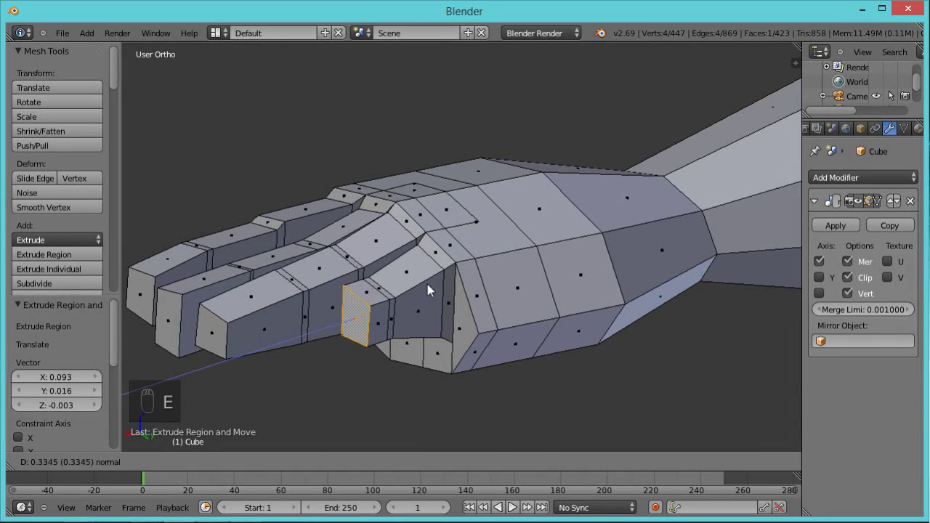
left_click(413, 285)
Extrude the little finger's end face by about 0.12 for a second joint and once more for the fingertip segment.
middle_click_drag(412, 285, 453, 354)
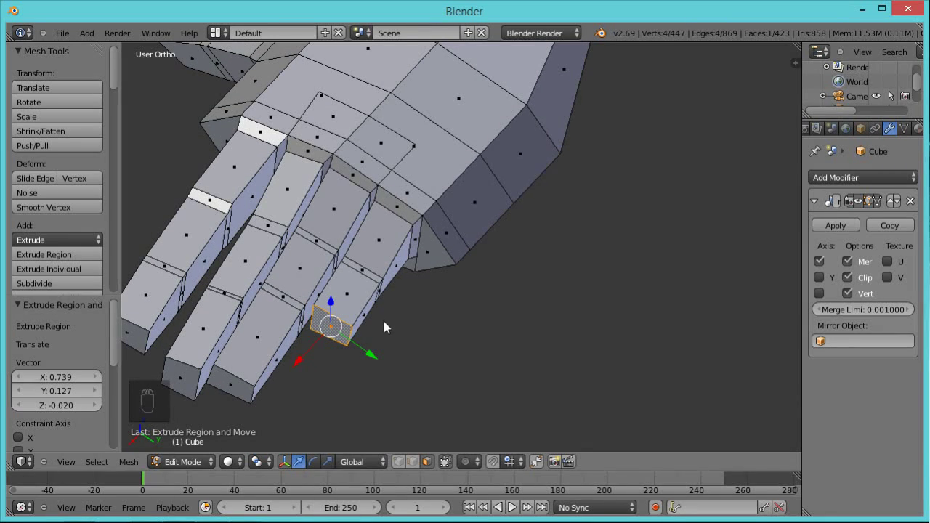
key("e")
left_click(427, 322)
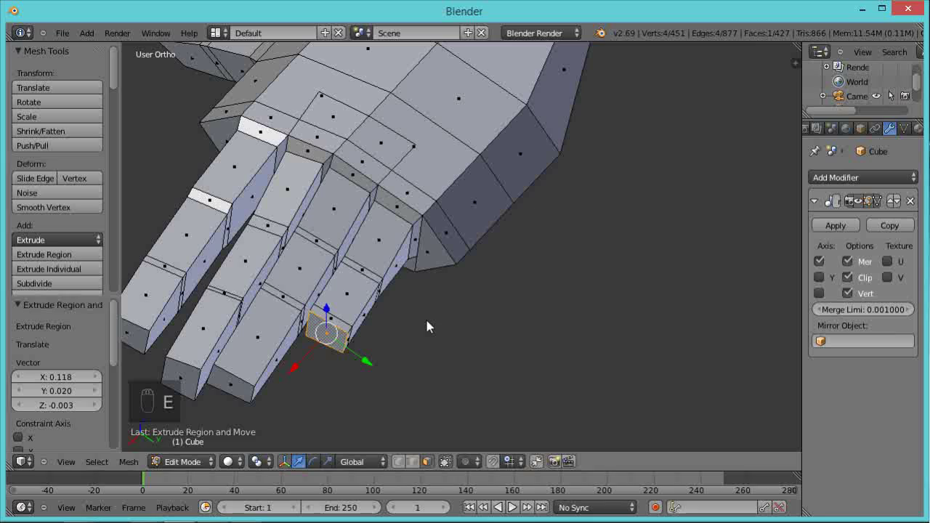
key("e")
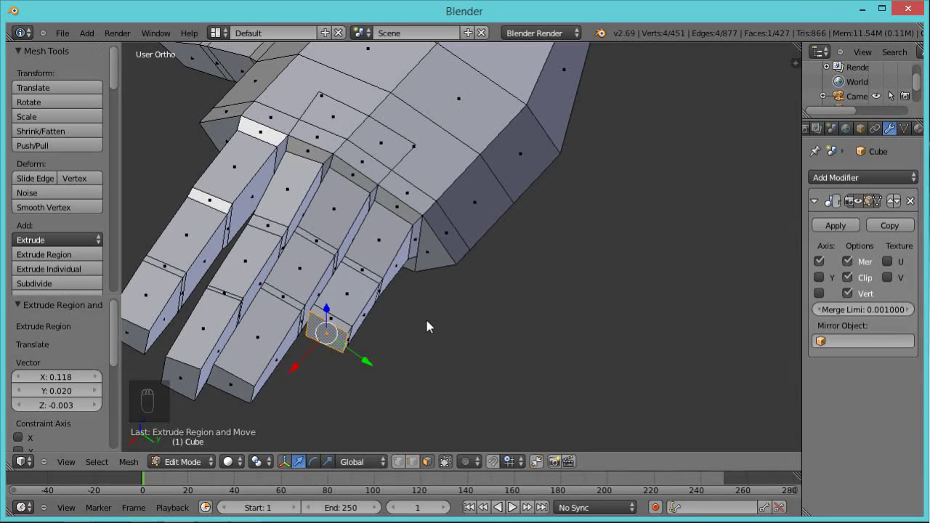
left_click(389, 386)
Shift the little fingertip's end face about -0.127 along X and scale it along Z to about 0.895.
middle_click_drag(411, 368, 311, 304)
left_click_drag(246, 410, 250, 414)
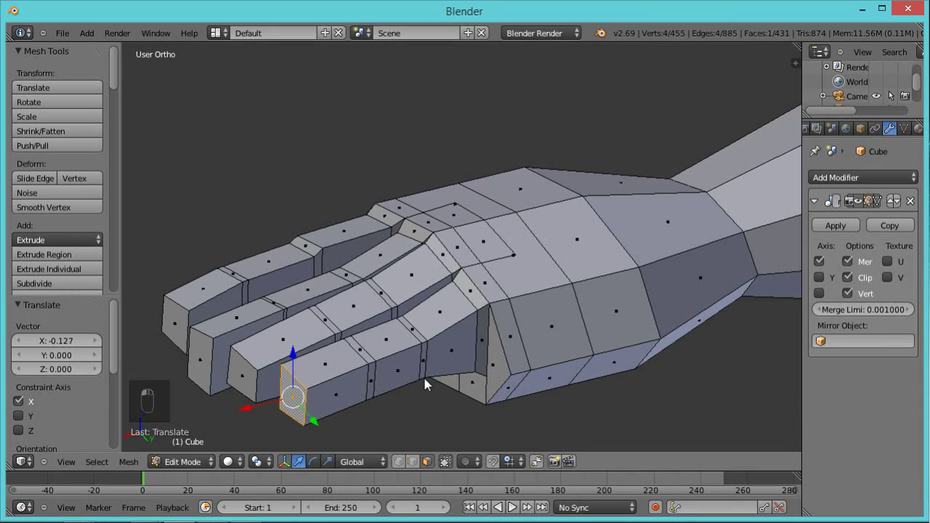
key("s")
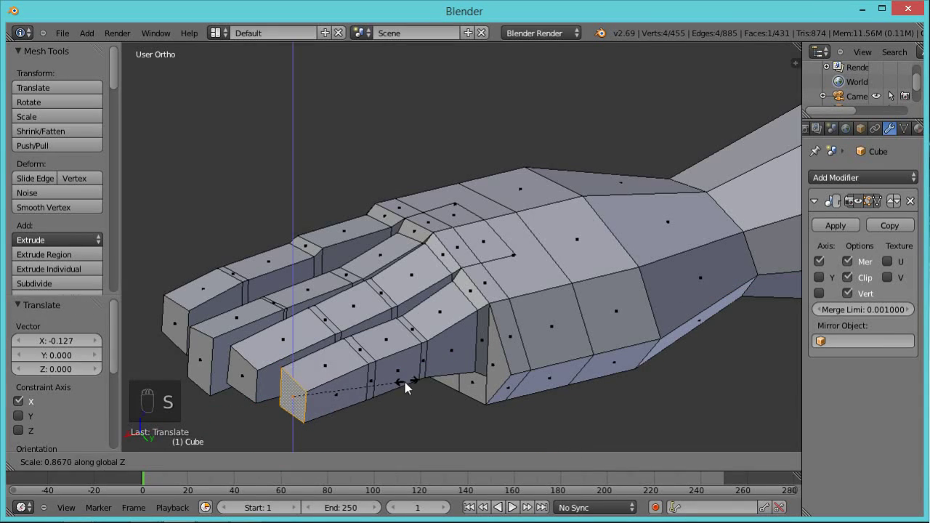
left_click(391, 384)
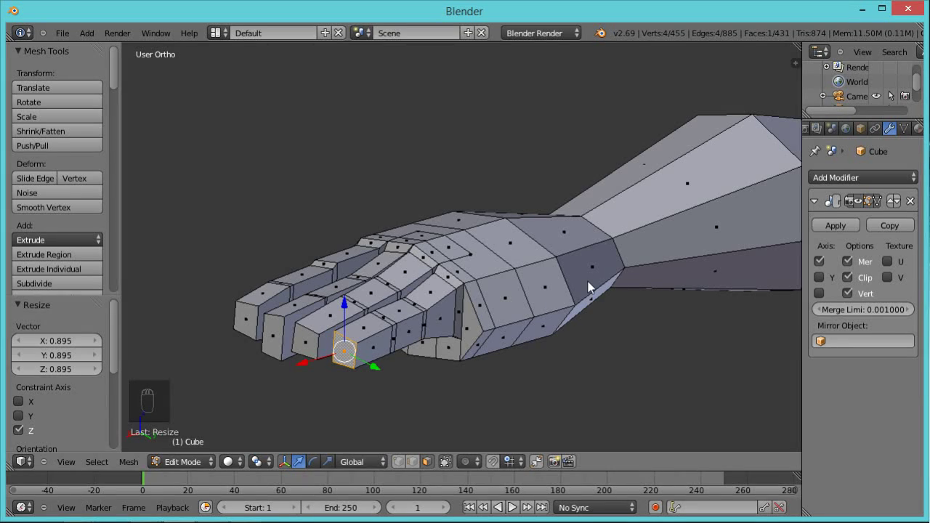
Examine the hand from several angles and the arm length against the whole figure's proportions.
middle_click_drag(449, 176, 383, 238)
scroll(383, 238, "down", 4)
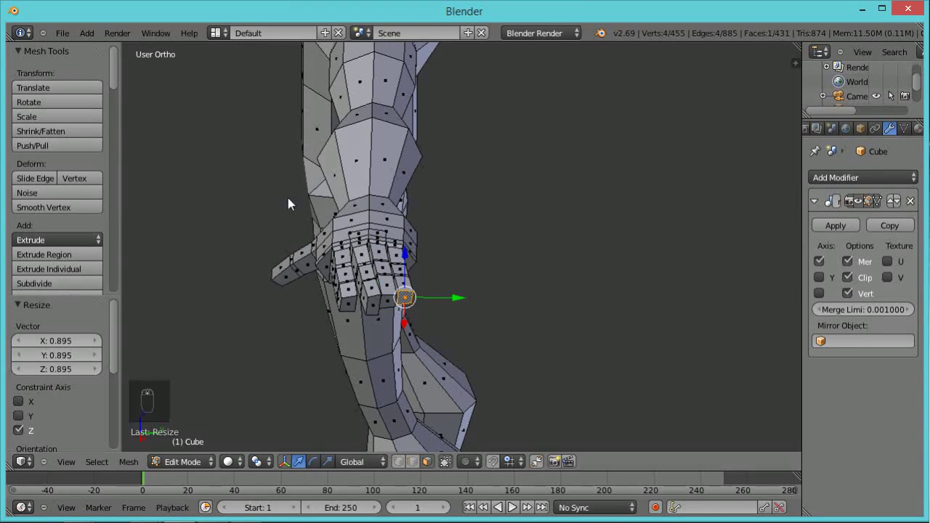
scroll(284, 200, "down", 2)
middle_click_drag(362, 179, 520, 230)
scroll(521, 236, "down", 5)
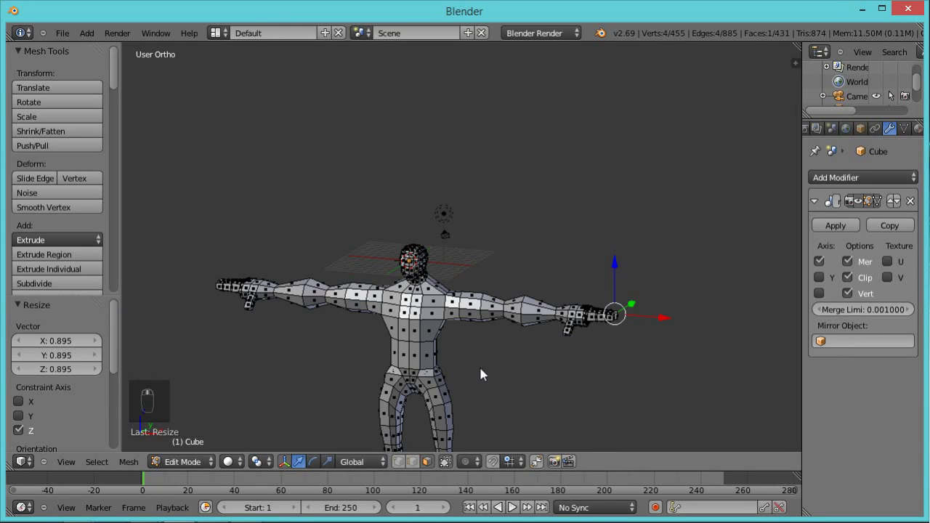
middle_click_drag(466, 357, 512, 327)
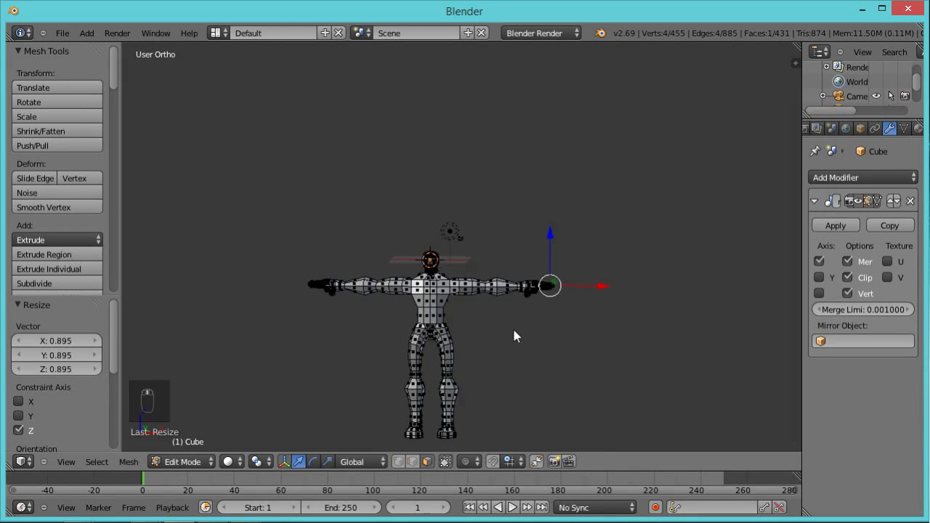
scroll(512, 326, "up", 3)
middle_click_drag(544, 379, 481, 245, "shift")
scroll(487, 251, "up", 2)
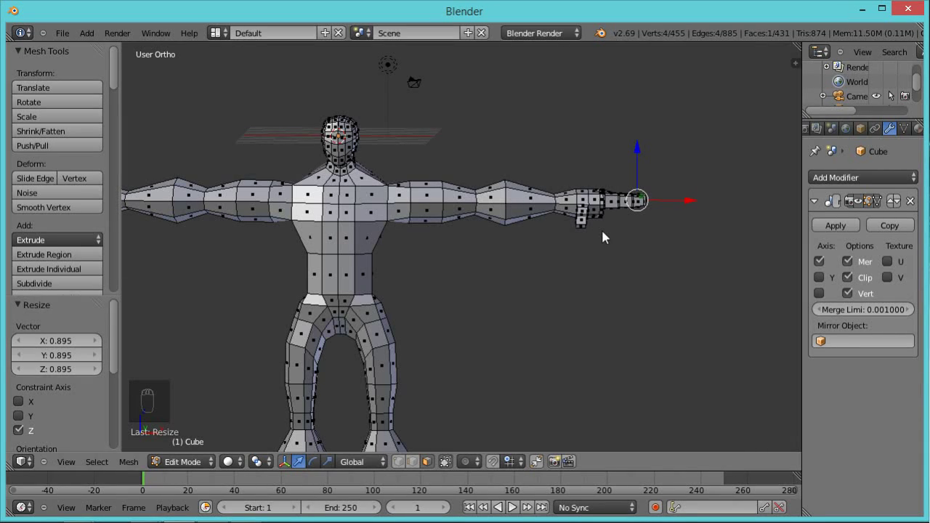
In wireframe shading, select the arms from the upper arm to the fingertips and scale them along X to about 0.883.
key("z")
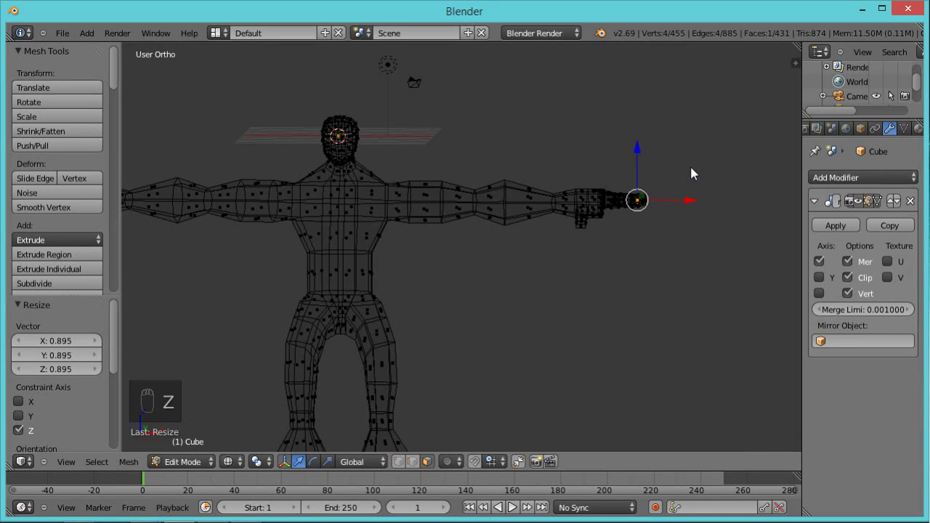
key("a")
key("b")
left_click_drag(693, 144, 402, 271)
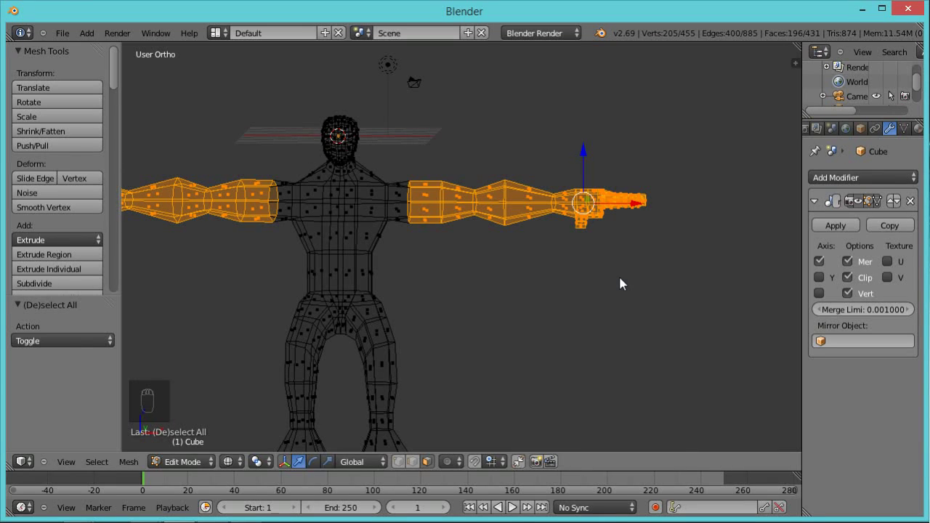
key("s")
key("x")
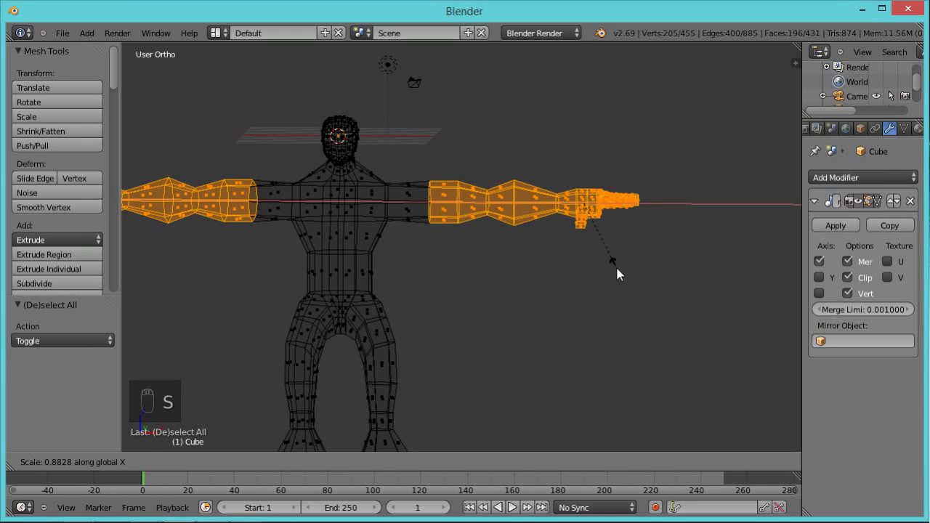
left_click(615, 274)
Move the selected arm geometry about -2.126 along X towards the torso.
key("g")
key("x")
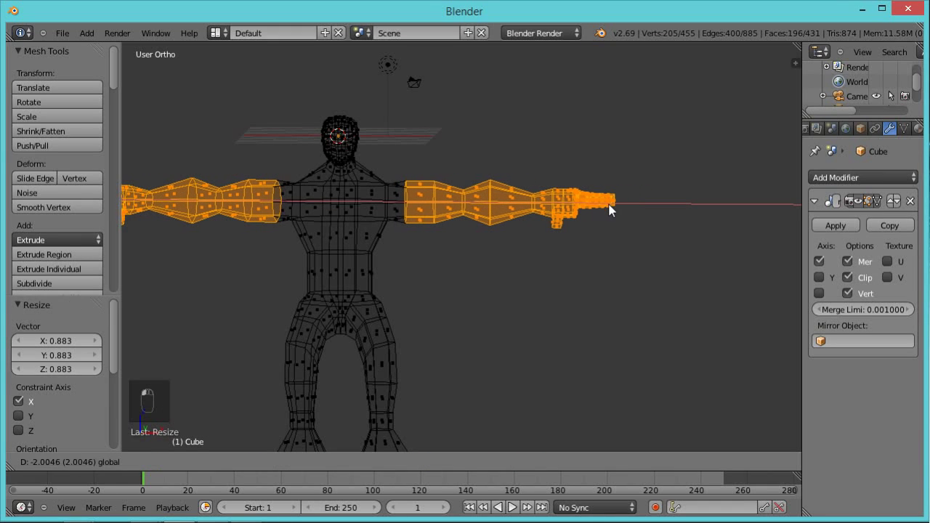
left_click(608, 207)
Scale the selected arms uniformly to about 0.935 and move them about -0.96 along X.
scroll(642, 270, "down", 2)
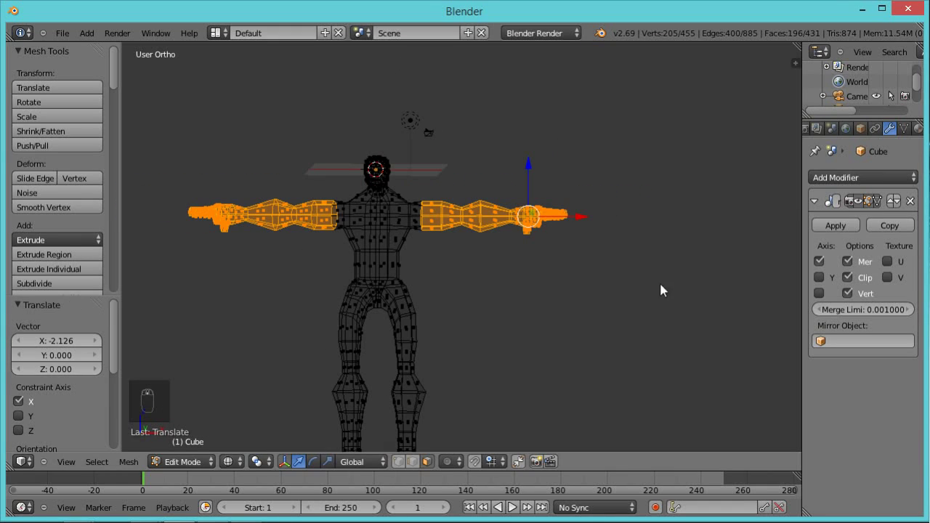
key("s")
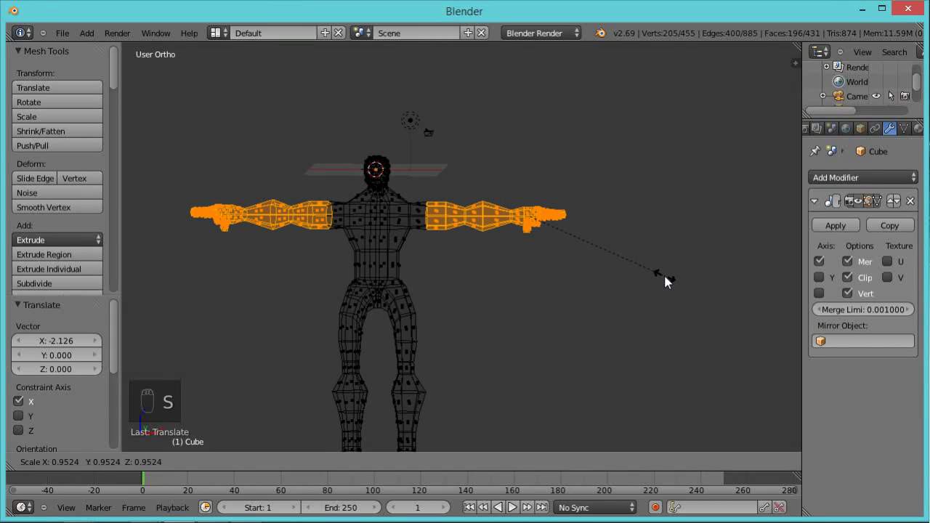
left_click(660, 273)
key("g")
key("x")
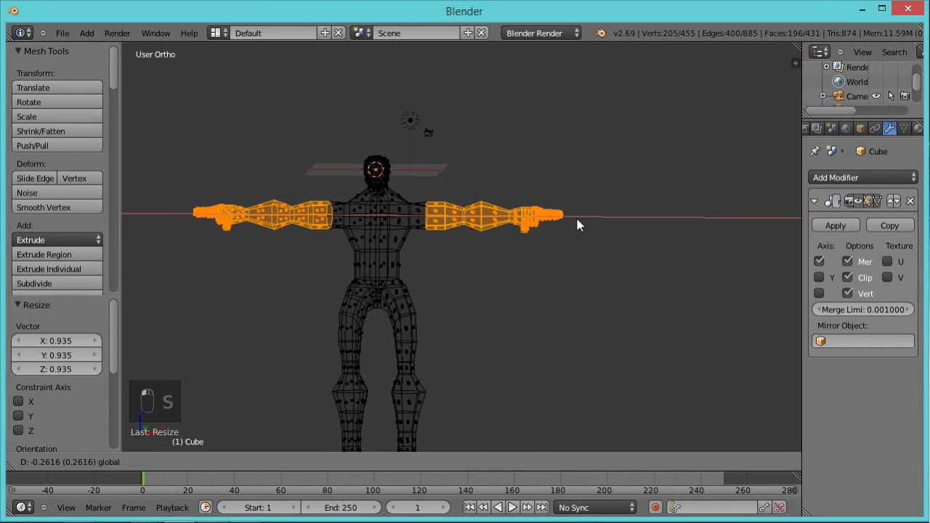
left_click(571, 218)
Restore solid shading and check the arms against the whole figure from an angled front view.
key("z")
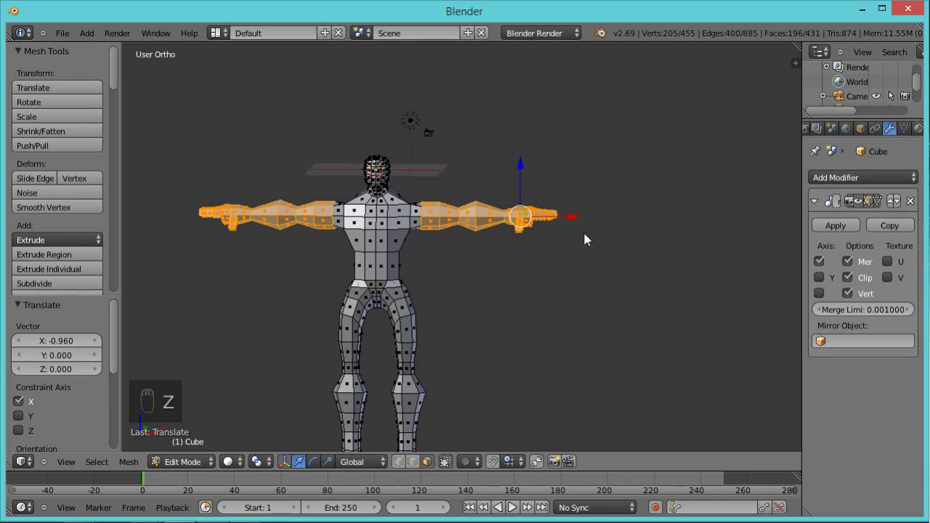
middle_click_drag(606, 262, 571, 301)
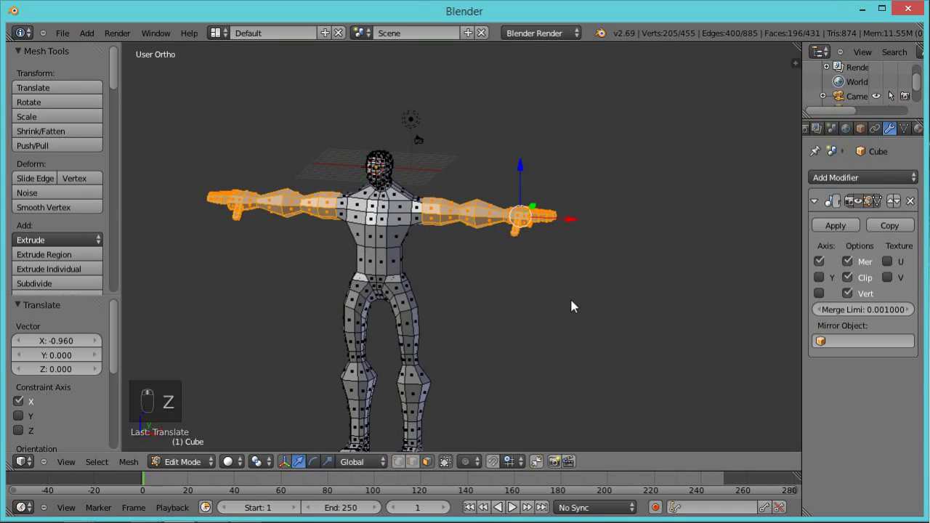
scroll(546, 287, "down", 1)
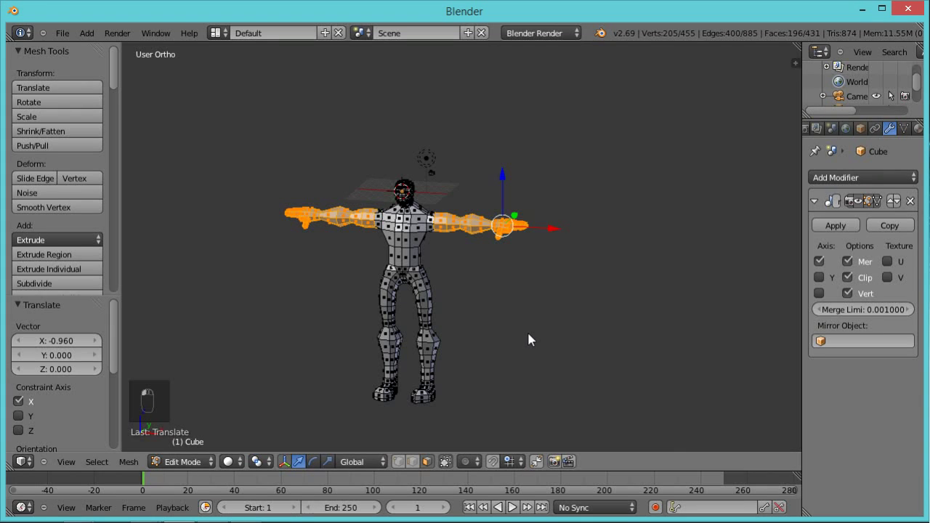
Select the whole body mesh and add a Subdivision Surface modifier with View subdivisions set to 2.
key("a")
key("a")
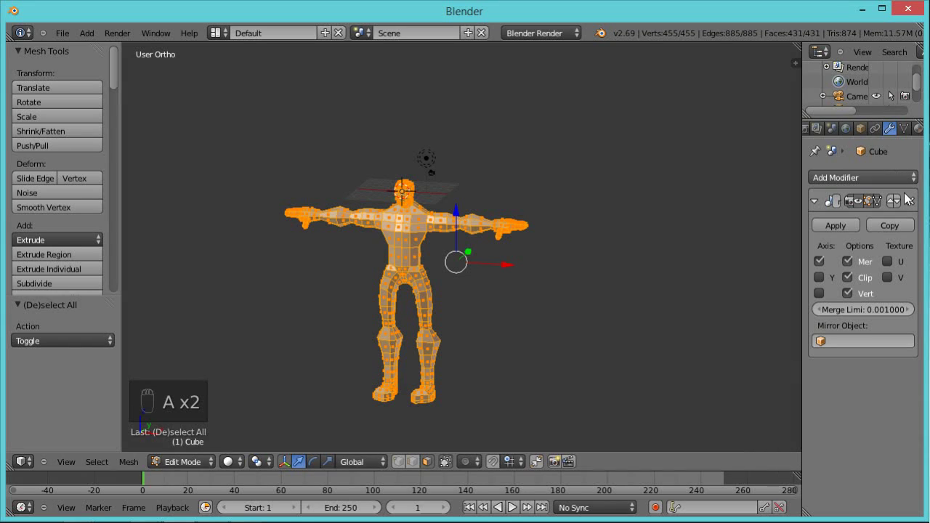
left_click(863, 177)
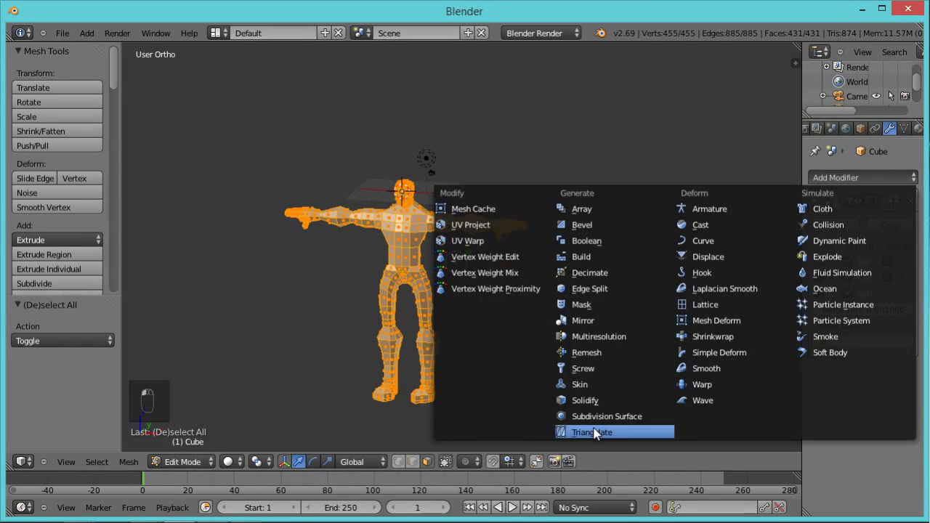
left_click(599, 416)
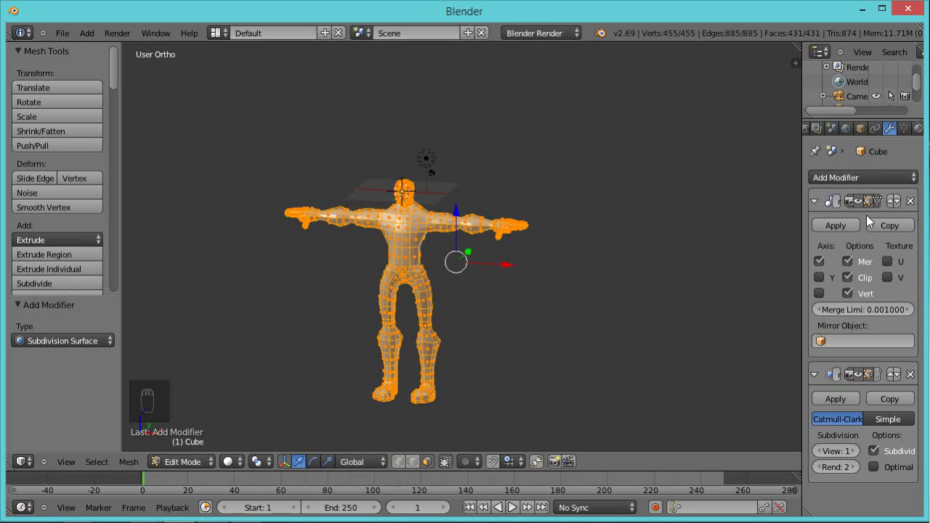
left_click(852, 449)
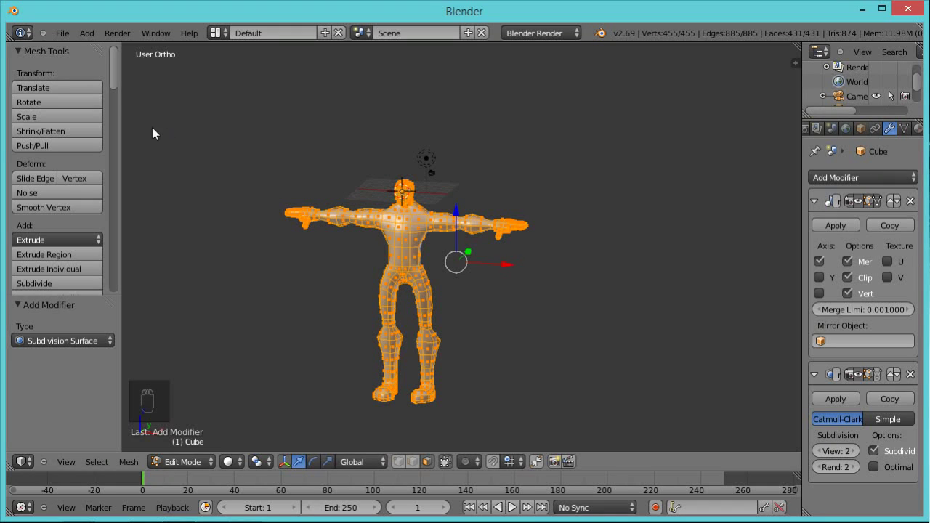
Apply smooth shading to the whole mesh, check the figure in Object Mode and return to Edit Mode.
left_click_drag(115, 70, 111, 134)
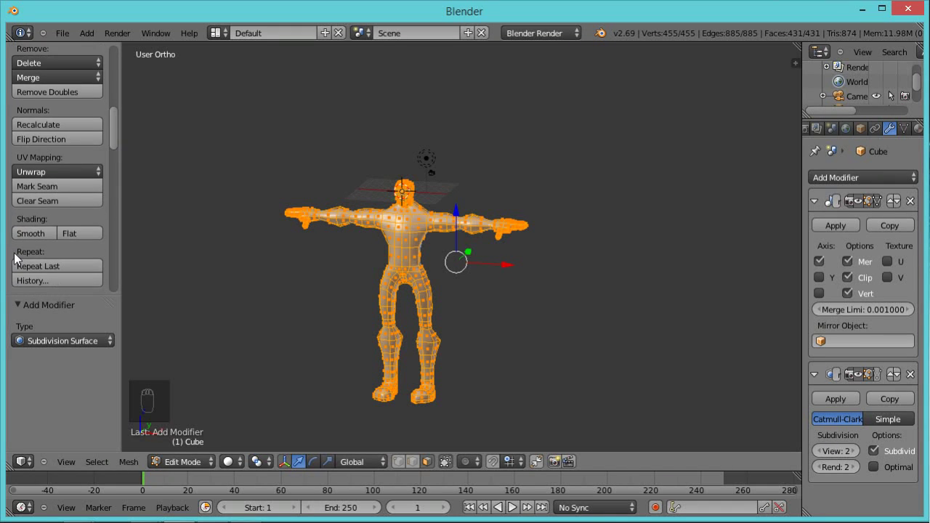
left_click(26, 234)
scroll(270, 253, "up", 3)
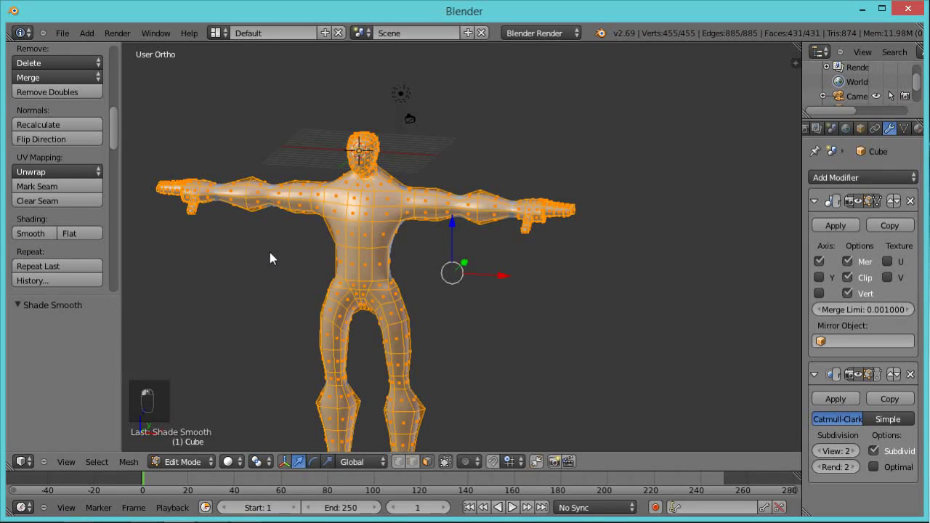
key("Tab")
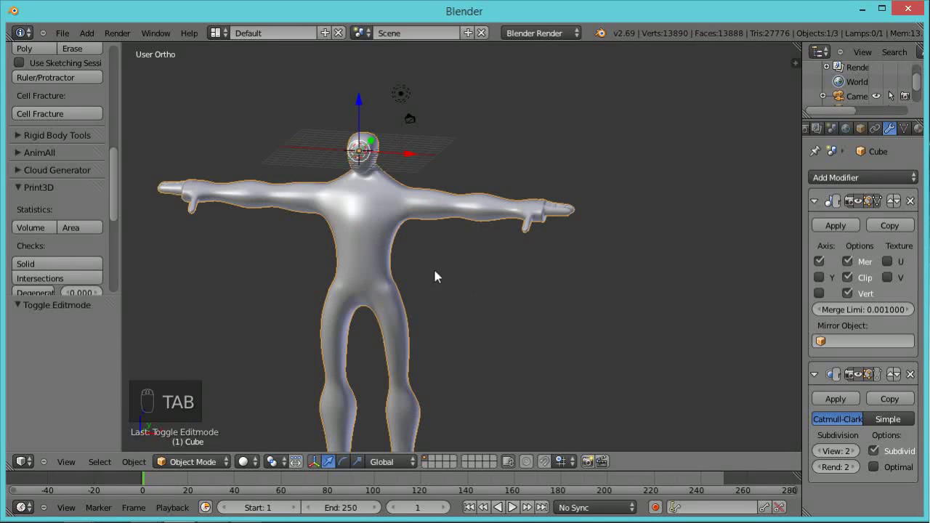
middle_click_drag(435, 282, 375, 286)
middle_click_drag(393, 298, 426, 289)
key("Tab")
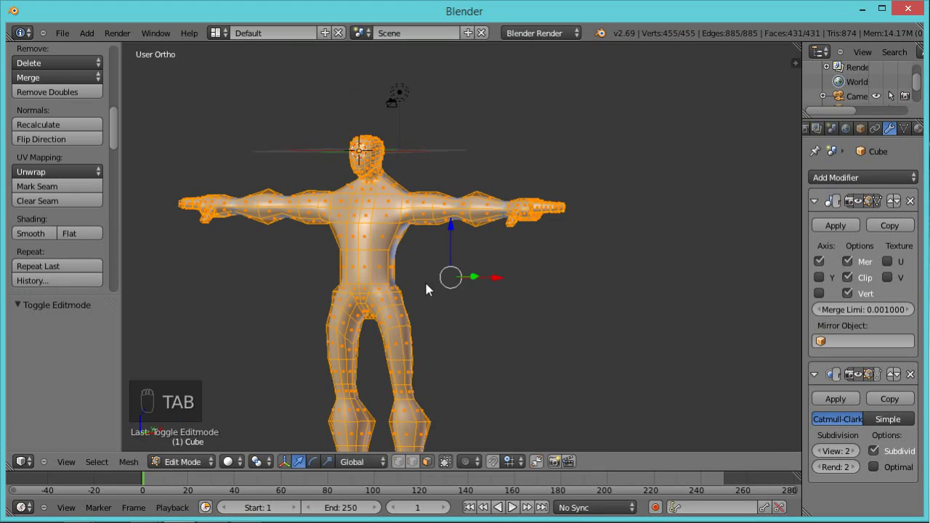
Deselect the mesh and make the editing cage follow the Subdivision Surface modifier's smoothed result.
scroll(493, 275, "up", 2)
key("a")
key("a")
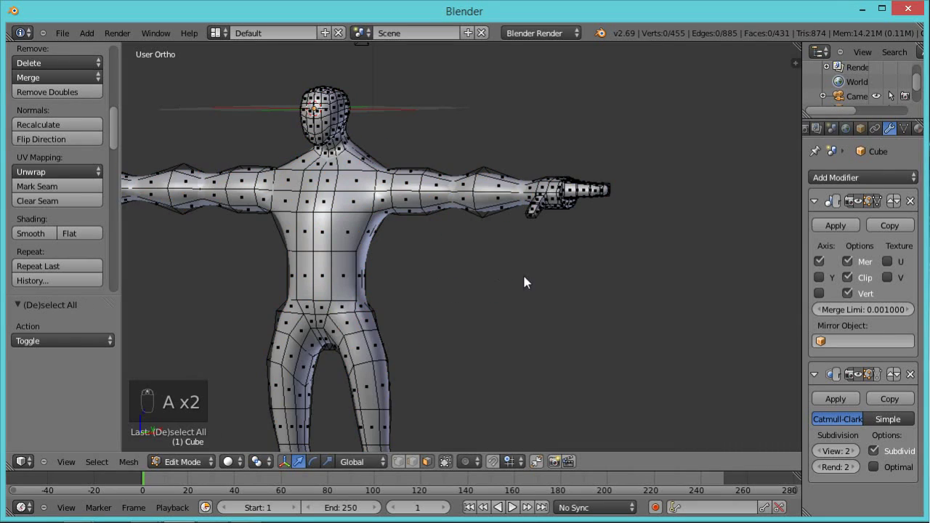
scroll(559, 273, "up", 2)
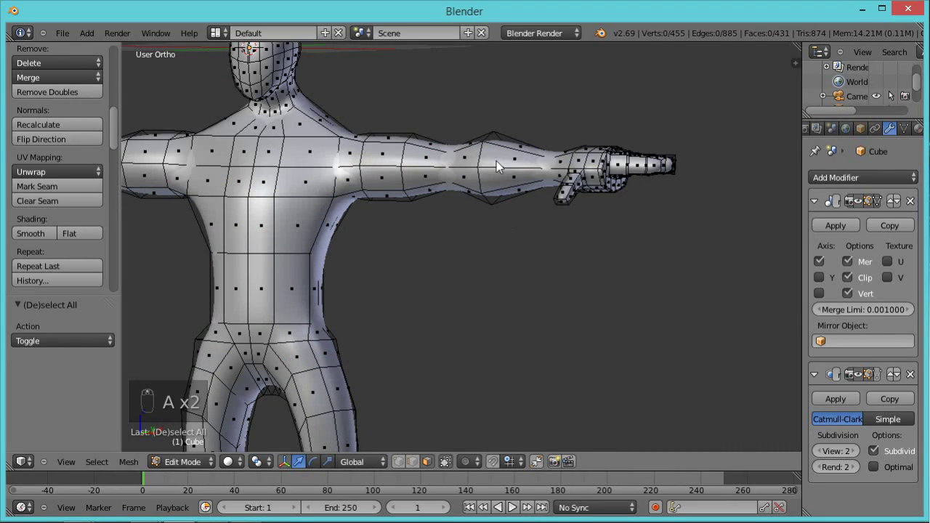
scroll(495, 142, "up", 2)
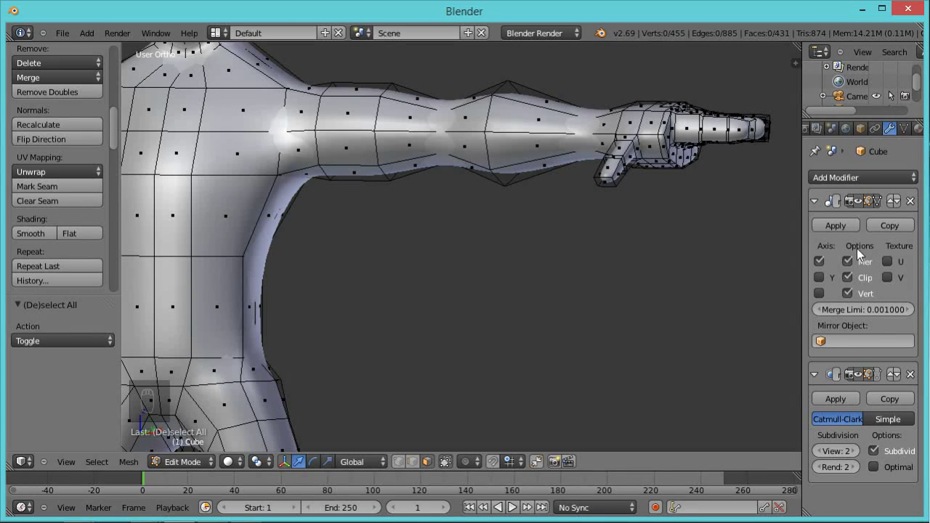
left_click(879, 375)
scroll(618, 228, "down", 5)
scroll(618, 234, "up", 4)
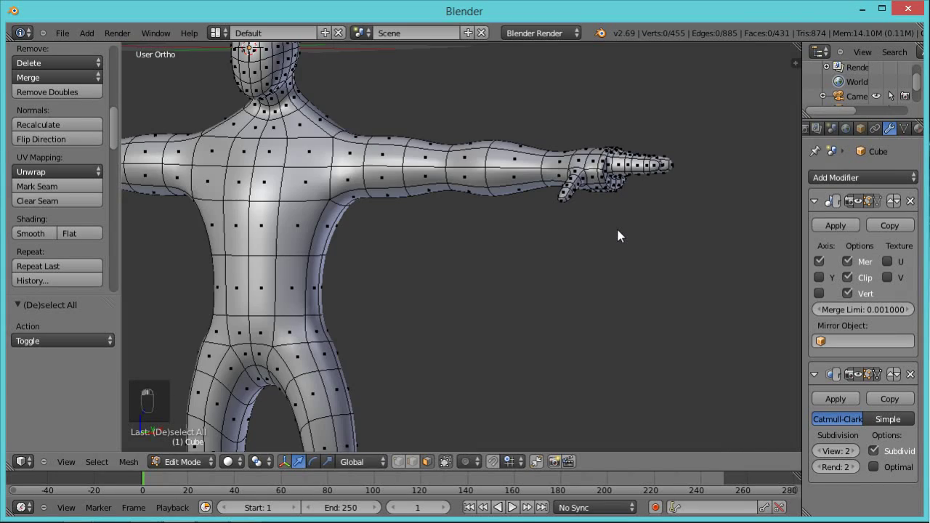
Switch to vertex selection for editing the underside of the hand.
middle_click_drag(658, 226, 556, 265)
scroll(567, 262, "up", 3)
scroll(568, 259, "up", 2)
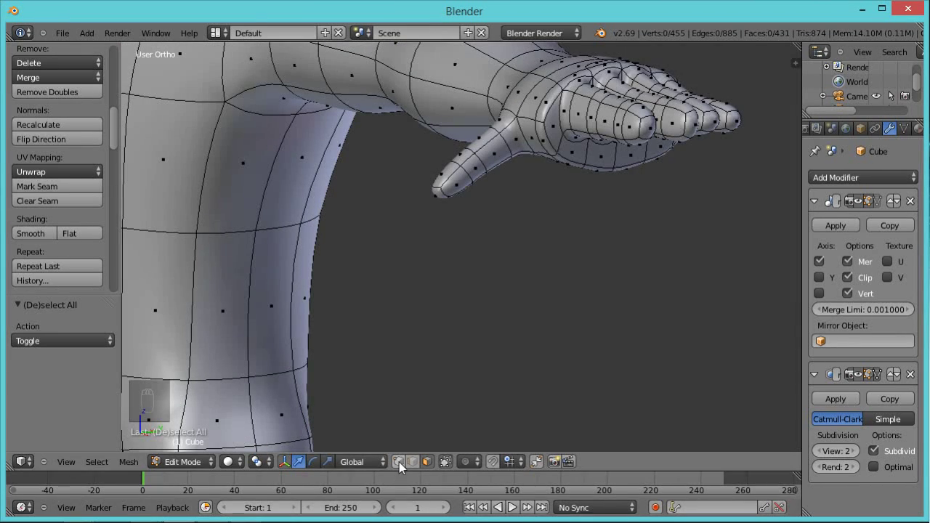
middle_click_drag(623, 239, 587, 299)
right_click(482, 232)
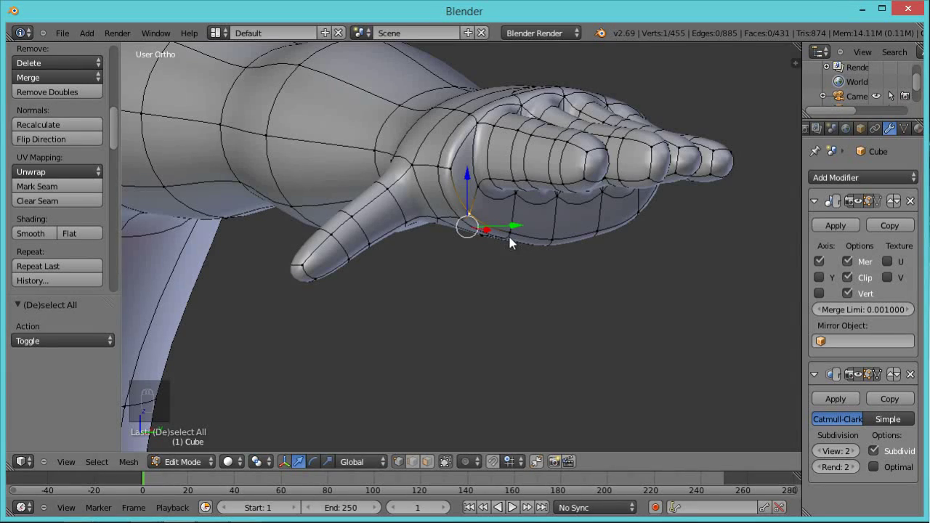
right_click(510, 233, "shift")
right_click(547, 243, "shift")
right_click(593, 234, "shift")
key("a")
Select the two adjacent rows of five vertices along the palm's lower edge beneath the fingers.
right_click(472, 216)
right_click(508, 237, "shift")
right_click(553, 237, "shift")
right_click(596, 234, "shift")
right_click(634, 223, "shift")
middle_click_drag(598, 295, 463, 199)
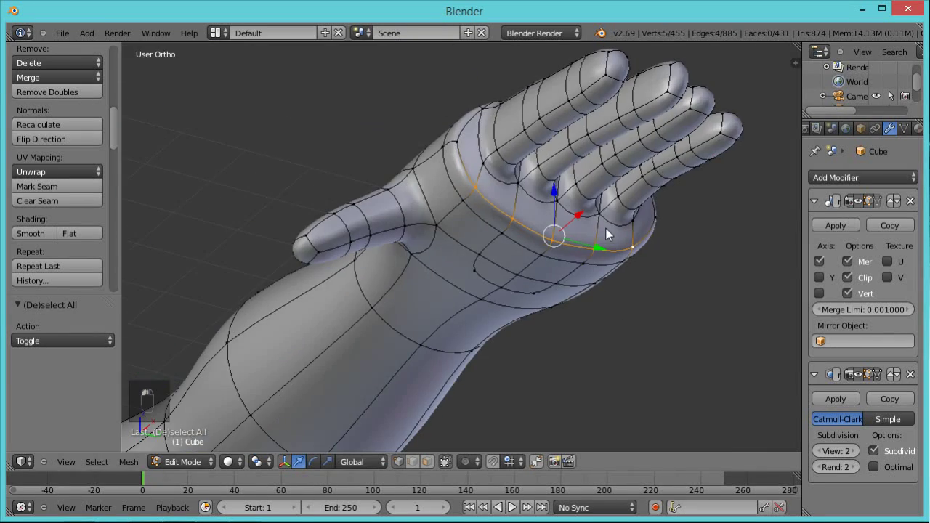
right_click(463, 200, "shift")
right_click(502, 232, "shift")
right_click(542, 255, "shift")
right_click(584, 264, "shift")
right_click(613, 271, "shift")
With proportional editing on at size 0.75, move the palm-edge vertices about 0.109 in X, 0.013 in Y and 0.499 in Z.
middle_click_drag(557, 316, 528, 230)
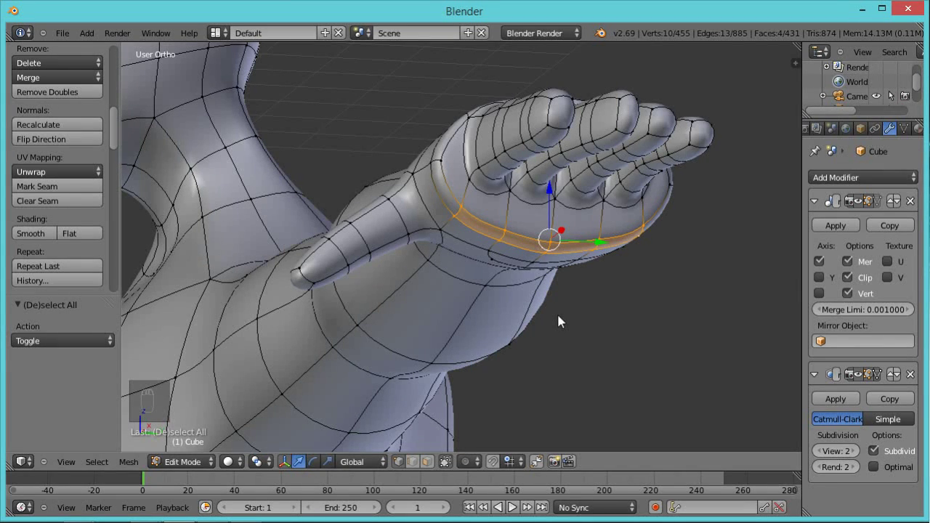
key("o")
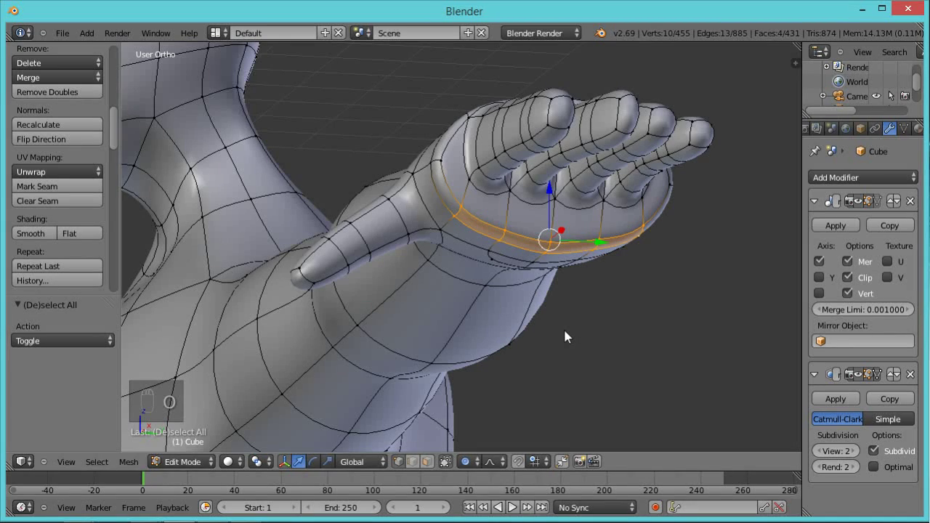
key("g")
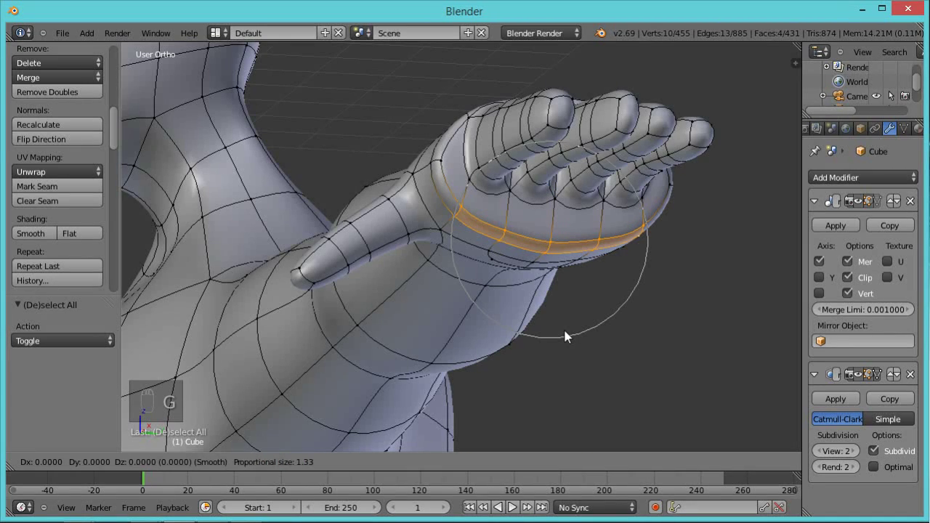
scroll(563, 323, "up", 2)
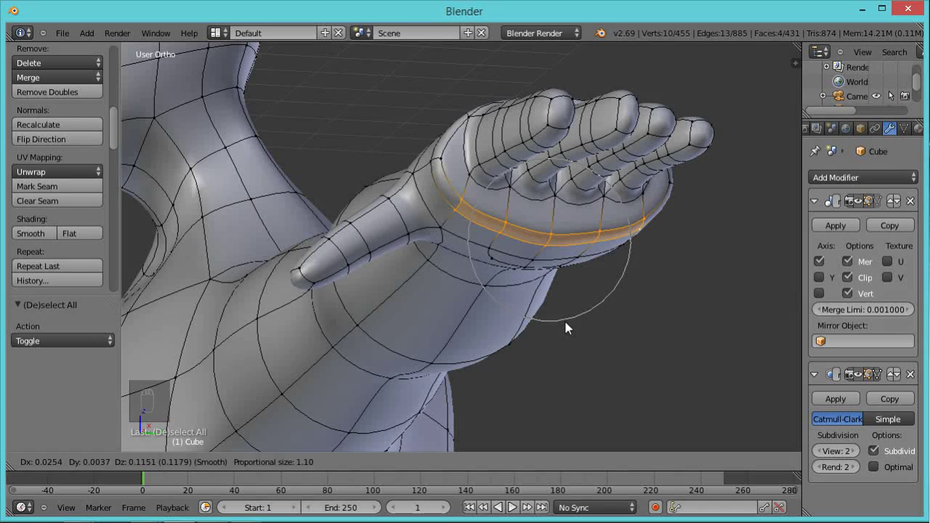
scroll(564, 306, "up", 4)
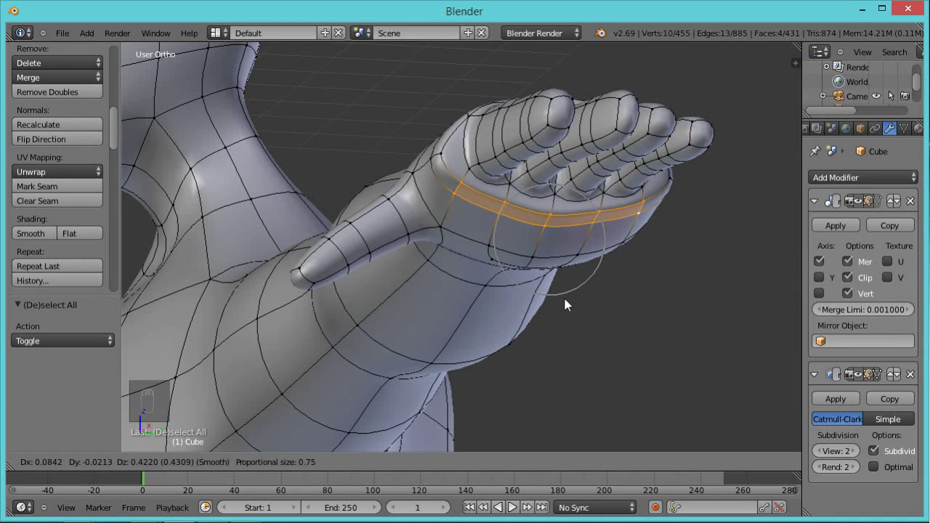
left_click(566, 298)
Select the row of four vertices running across the middle of the palm.
middle_click_drag(559, 330, 658, 318)
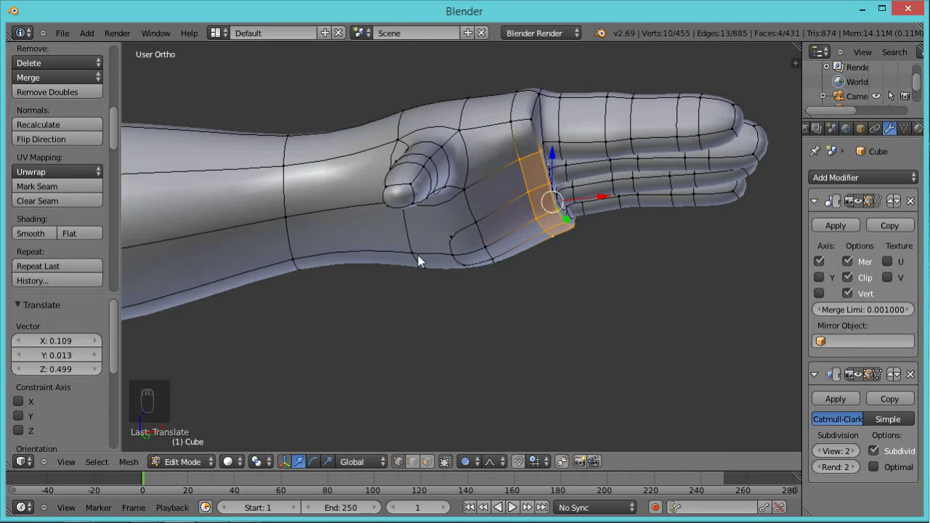
right_click(476, 228)
middle_click_drag(544, 320, 468, 311)
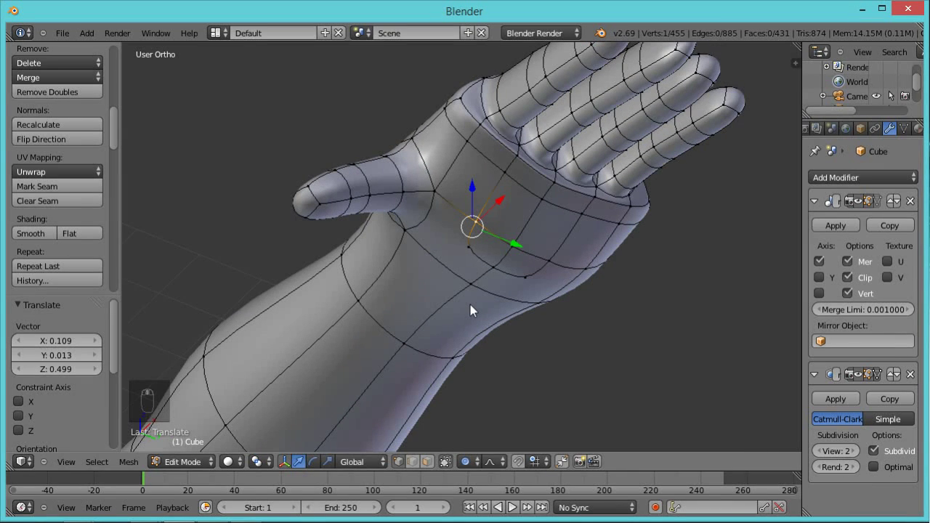
right_click(582, 268, "shift")
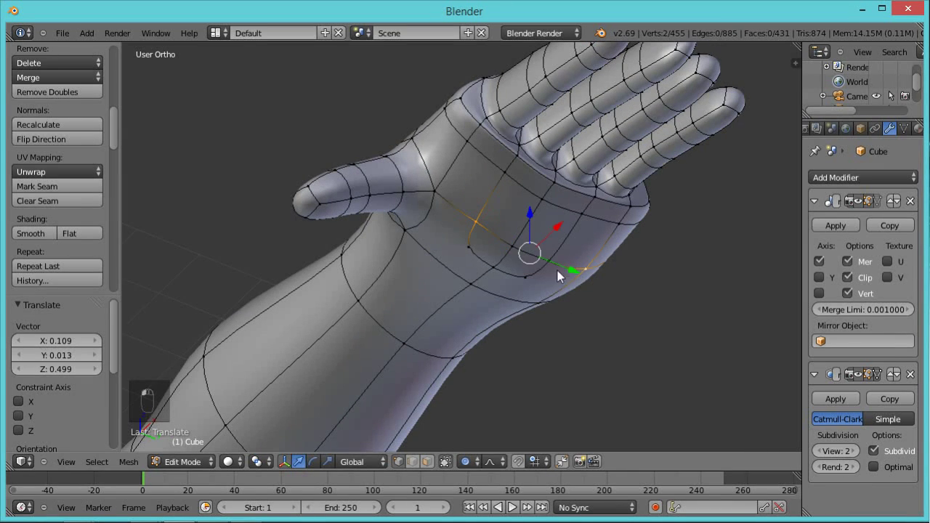
right_click(514, 256, "shift")
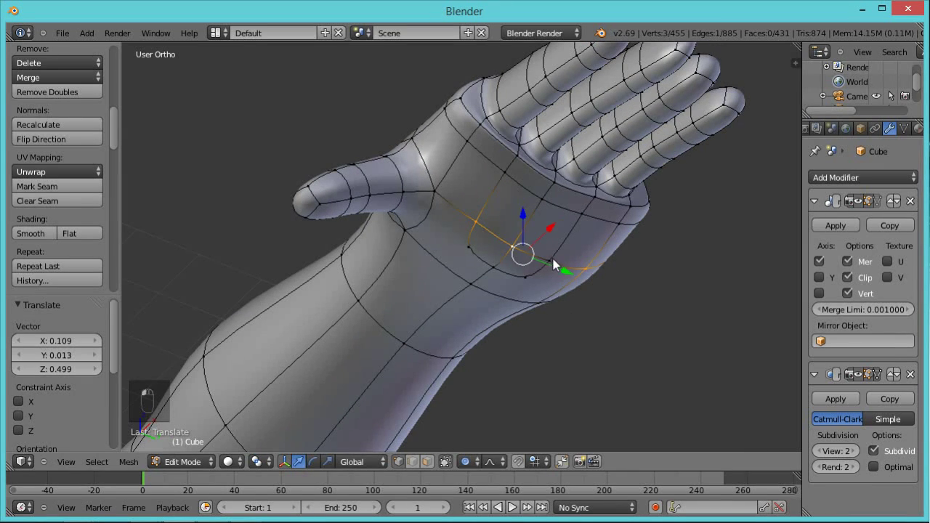
scroll(557, 266, "up", 1)
right_click(568, 269, "shift")
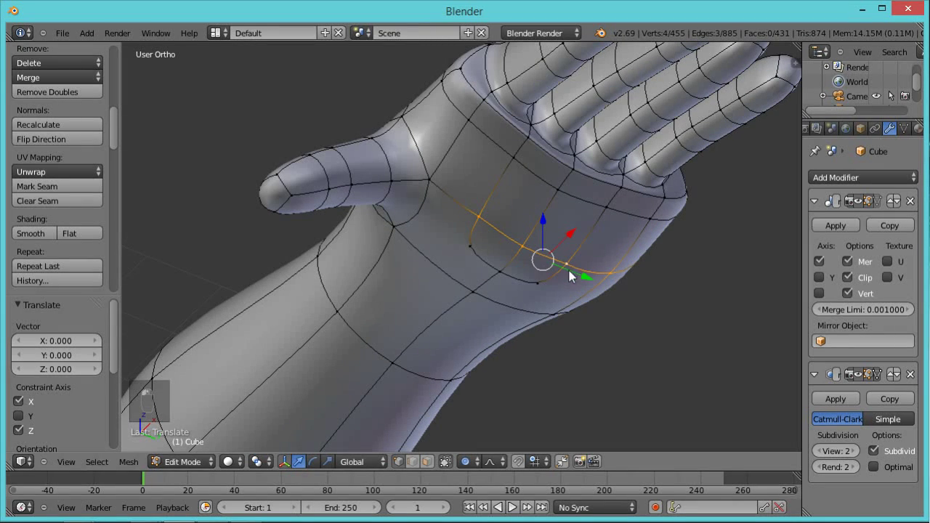
Raise the selected mid-palm vertices about 0.294 along Z with a proportional size of 0.83.
middle_click_drag(603, 343, 638, 400)
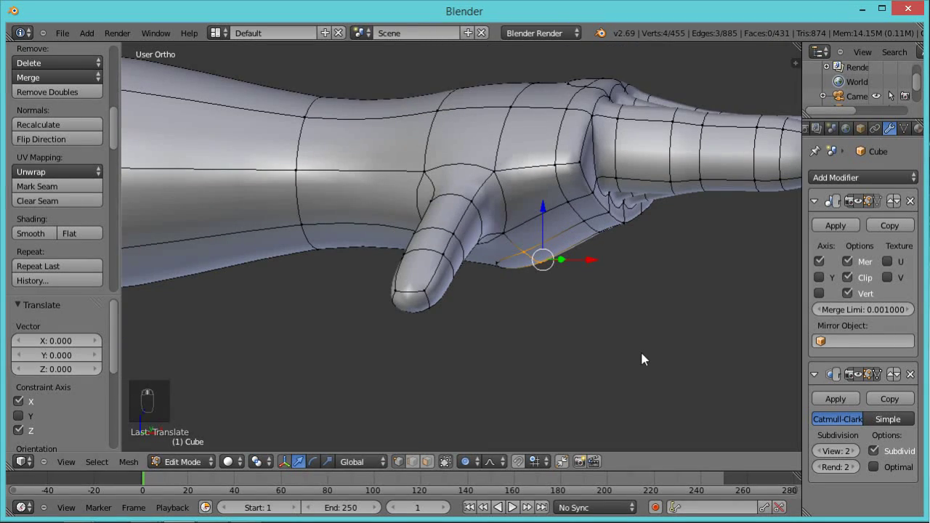
key("g")
key("z")
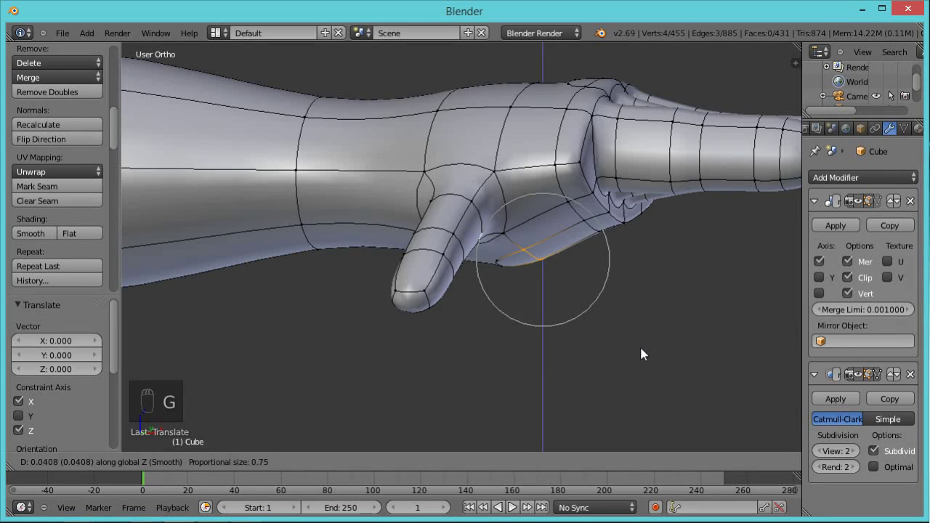
scroll(636, 342, "down", 1)
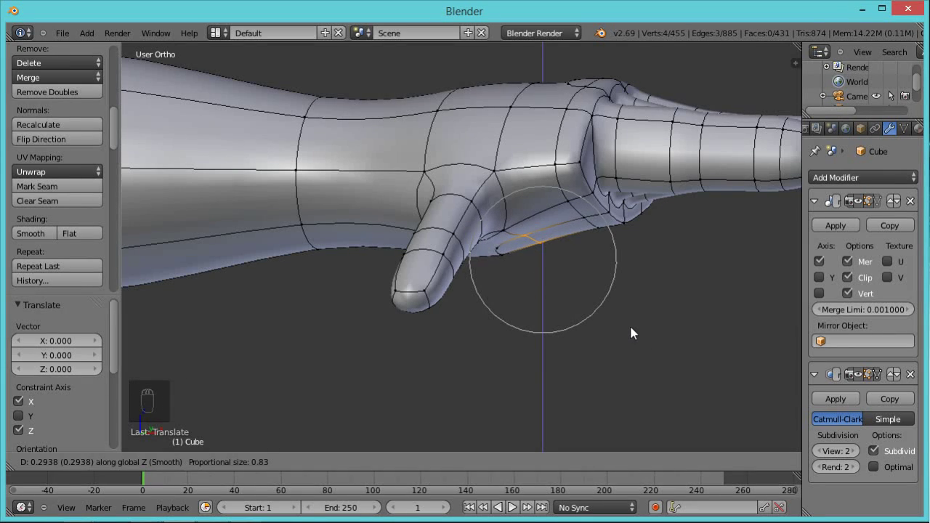
left_click(631, 332)
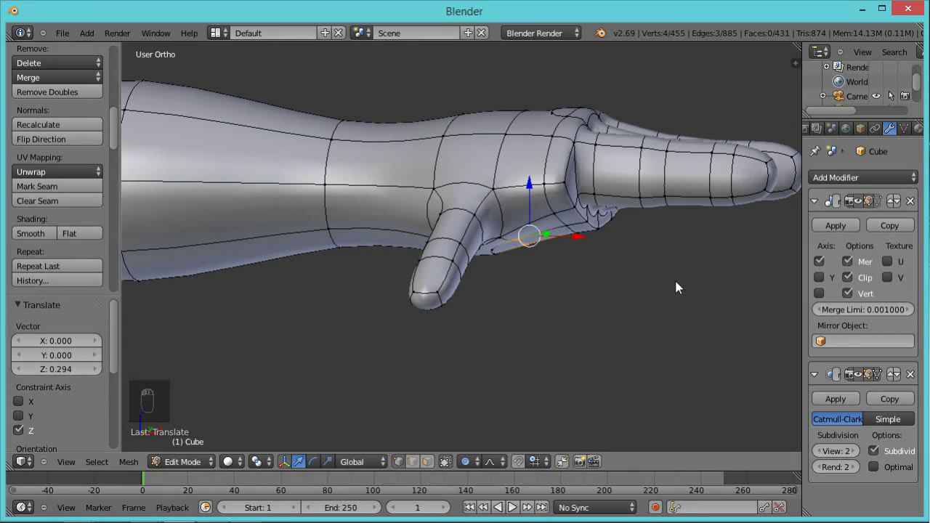
Switch to edge selection and select the edge loop around the wrist.
middle_click_drag(540, 329, 491, 209)
scroll(437, 212, "down", 1)
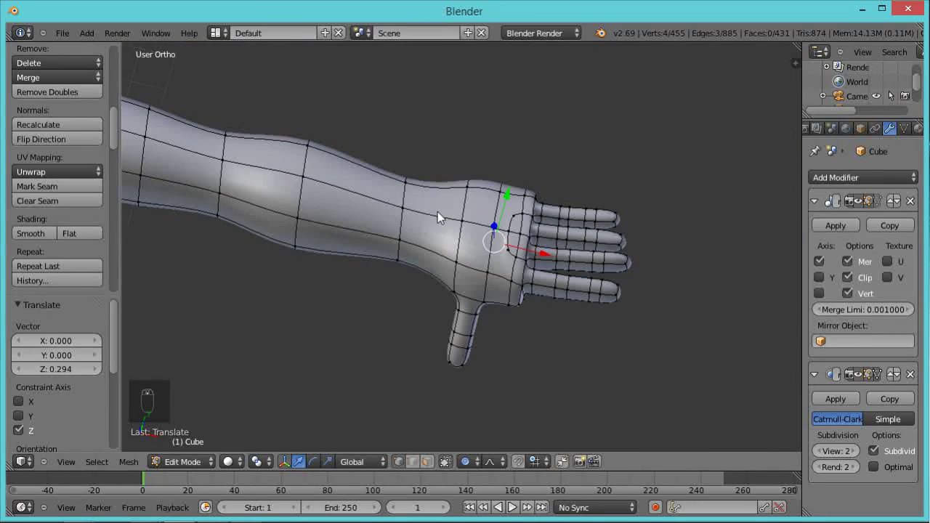
scroll(343, 265, "down", 5)
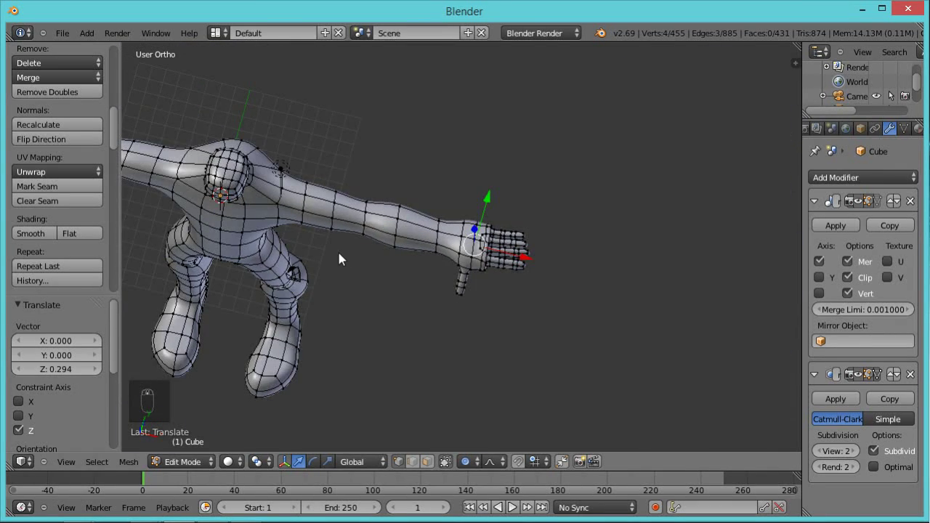
scroll(340, 253, "up", 3)
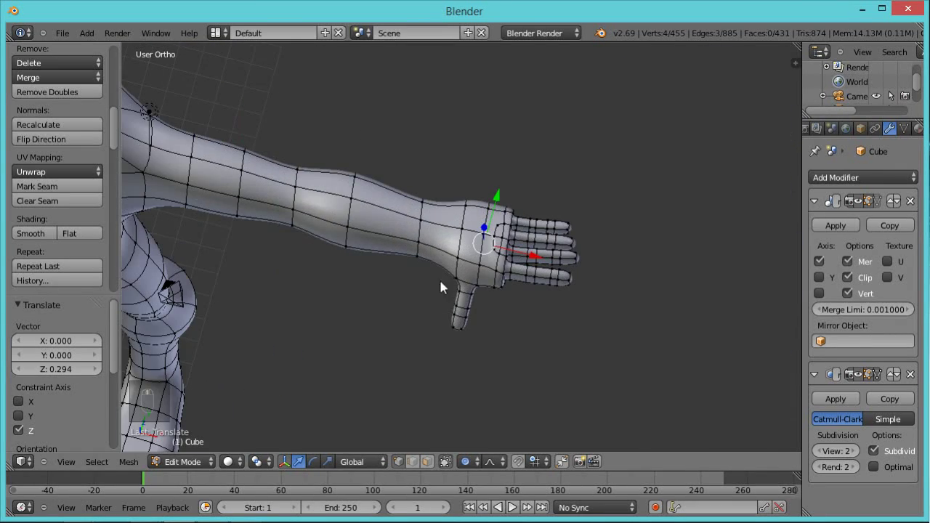
left_click(414, 463)
right_click(418, 229, "alt")
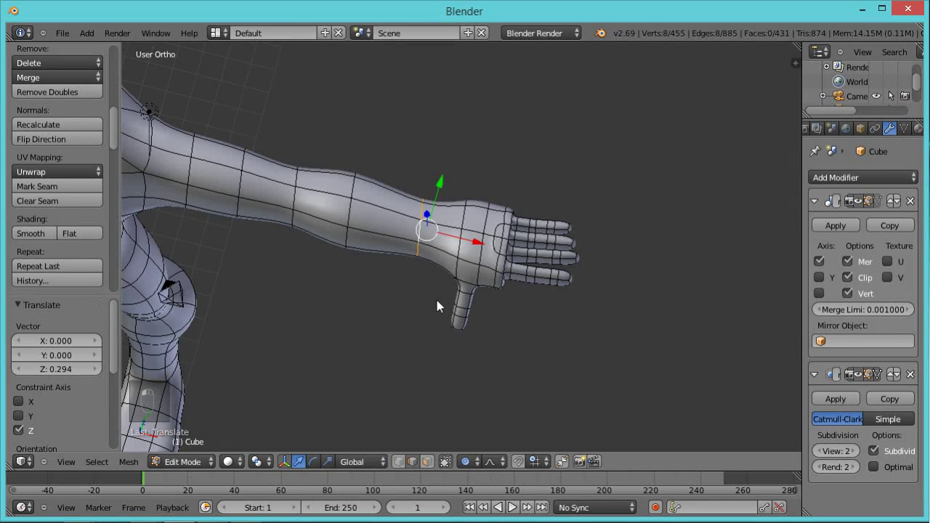
key("s")
key("y")
key("Escape")
Turn off proportional editing and scale the wrist edge loop to 0.46 along Y.
key("o")
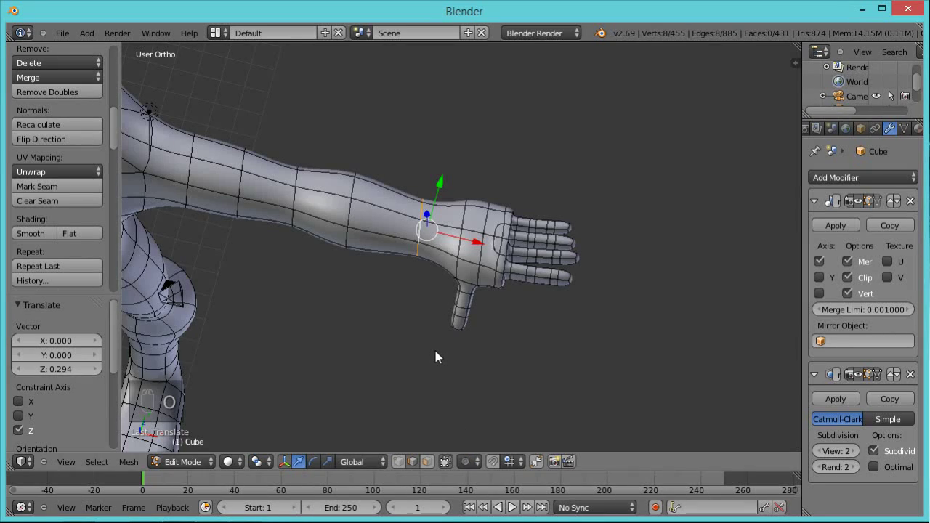
key("s")
key("y")
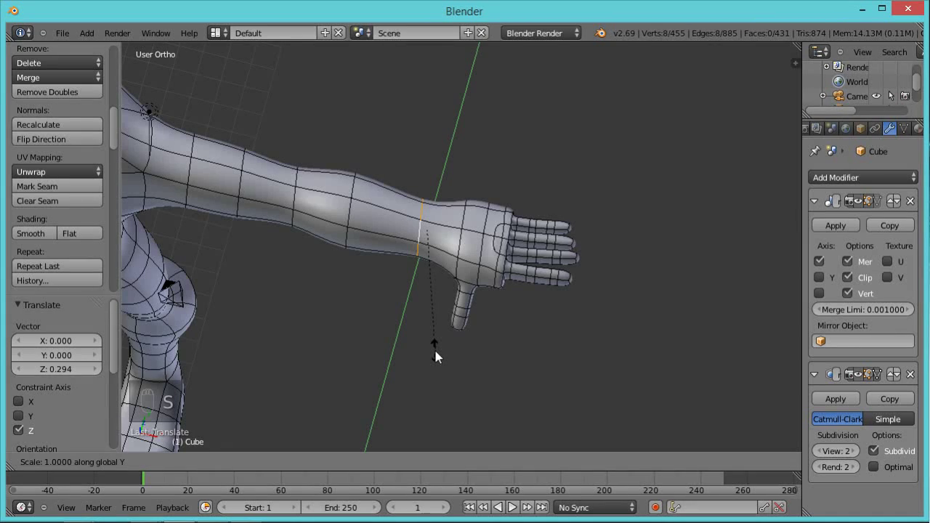
left_click(428, 282)
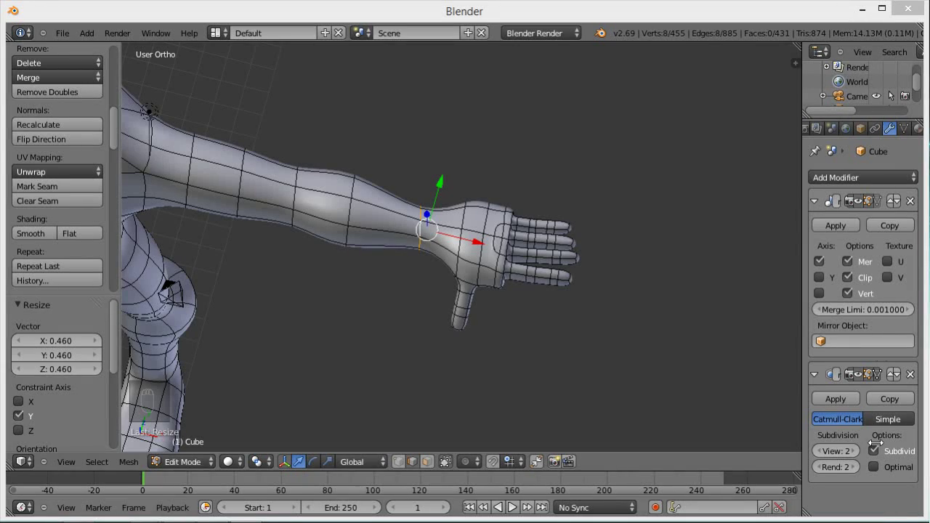
Flatten the wrist edge loop by scaling it to 0.575 along Z.
middle_click_drag(378, 351, 377, 200)
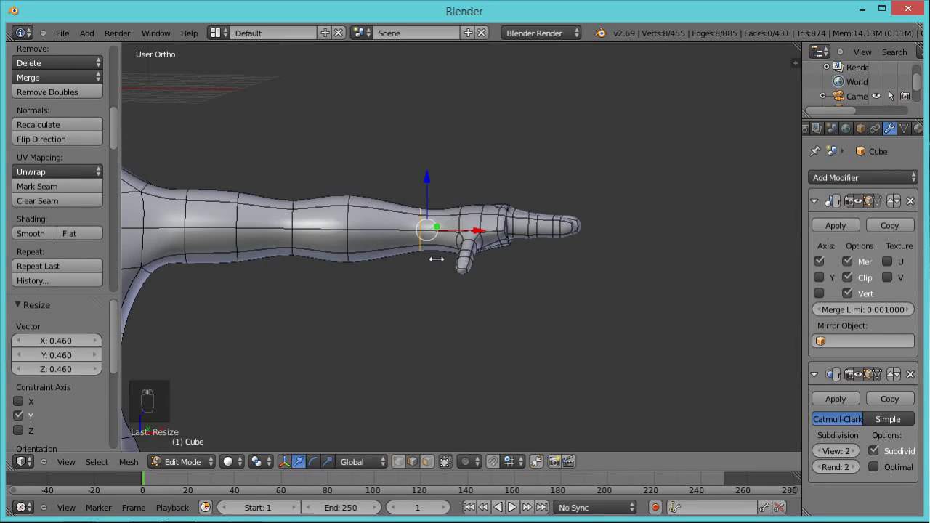
scroll(437, 260, "up", 2)
key("s")
key("z")
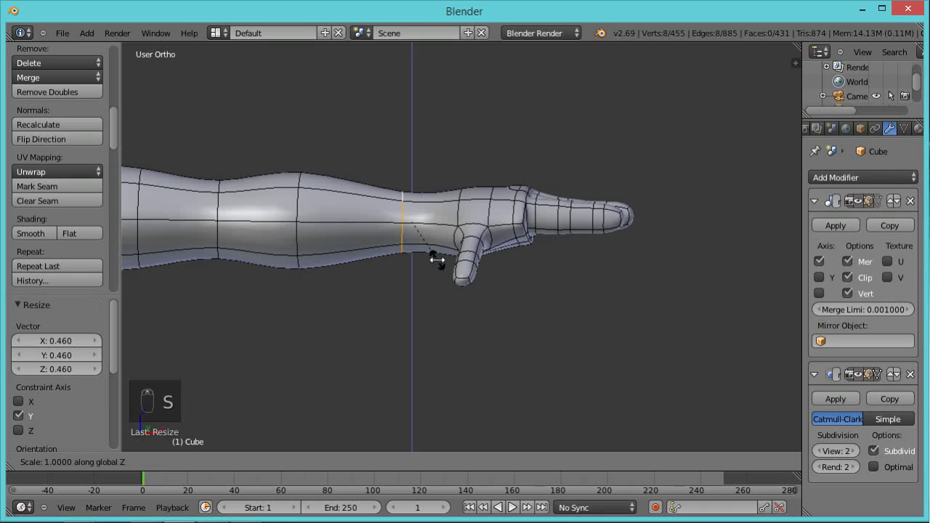
left_click(420, 248)
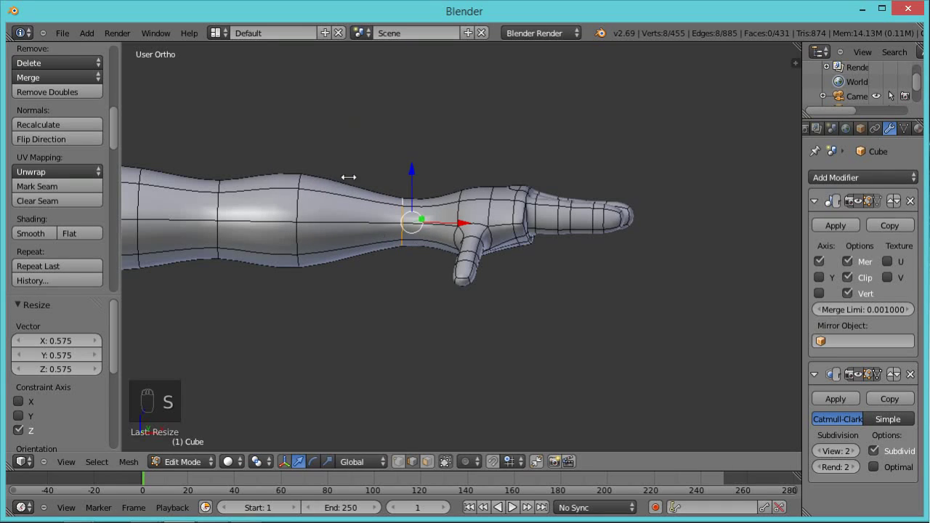
Select the edge loop where the upper arm meets the shoulder and scale it to 0.597 along Z and 0.466 along Y.
scroll(340, 151, "down", 3)
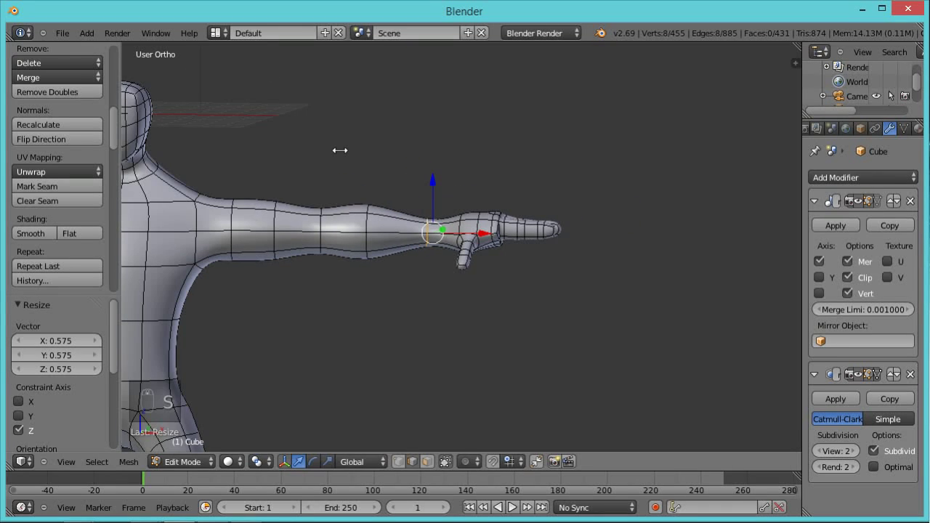
right_click(229, 243, "alt")
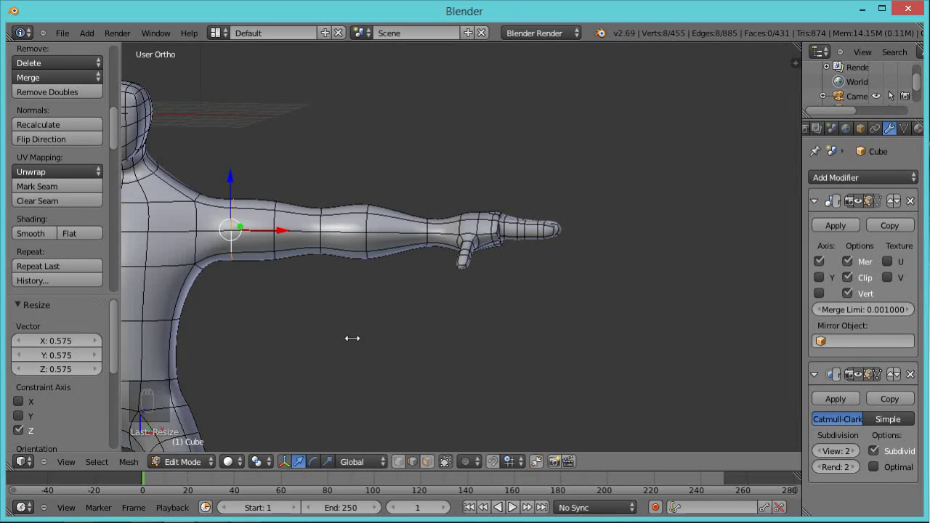
key("s")
key("z")
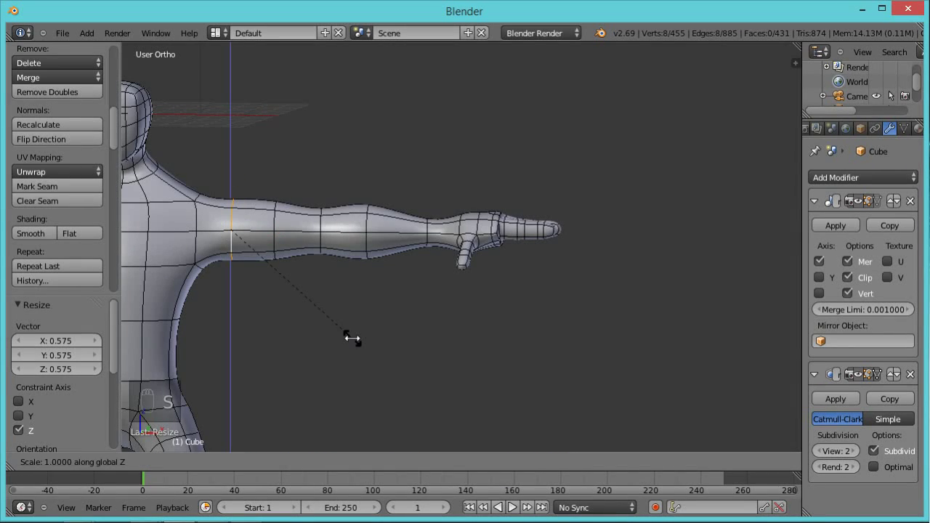
left_click(301, 297)
middle_click_drag(395, 202, 476, 211)
key("s")
key("y")
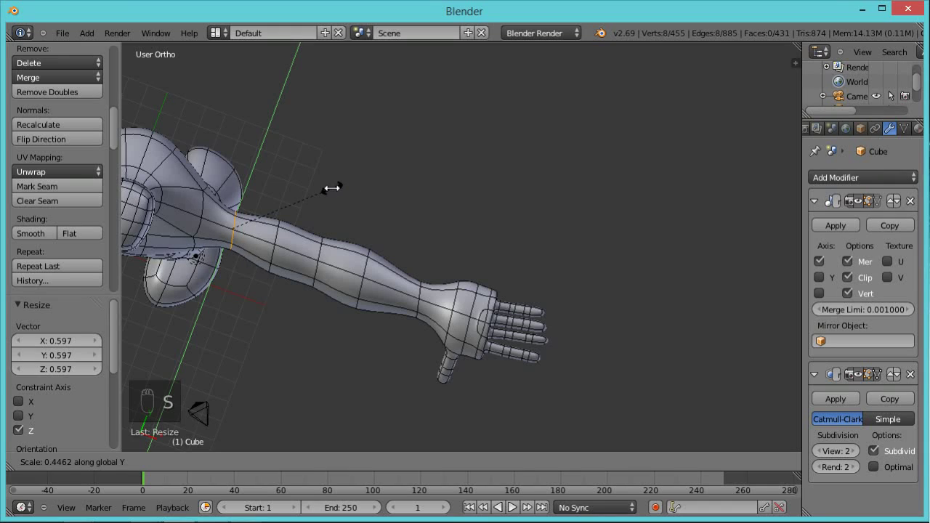
left_click(339, 188)
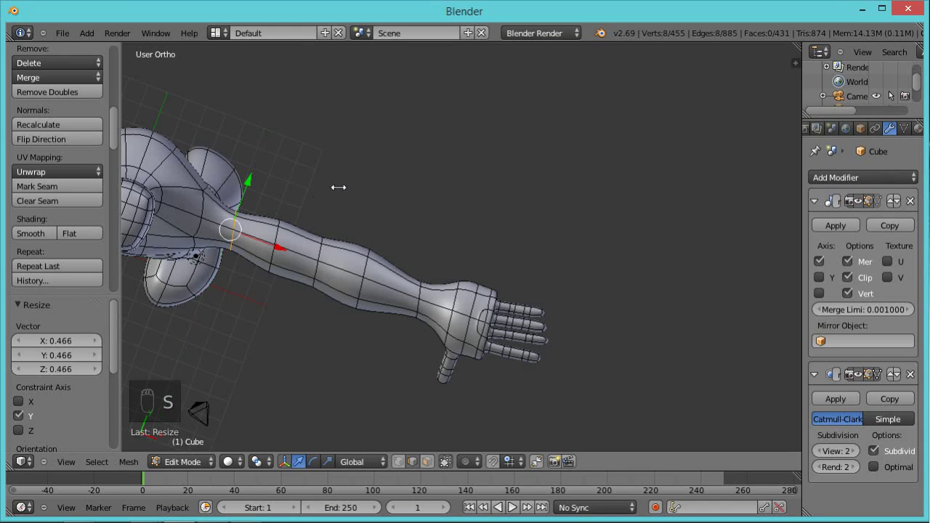
Select the elbow edge loop and scale it to 0.66 along Y.
right_click(322, 255, "alt")
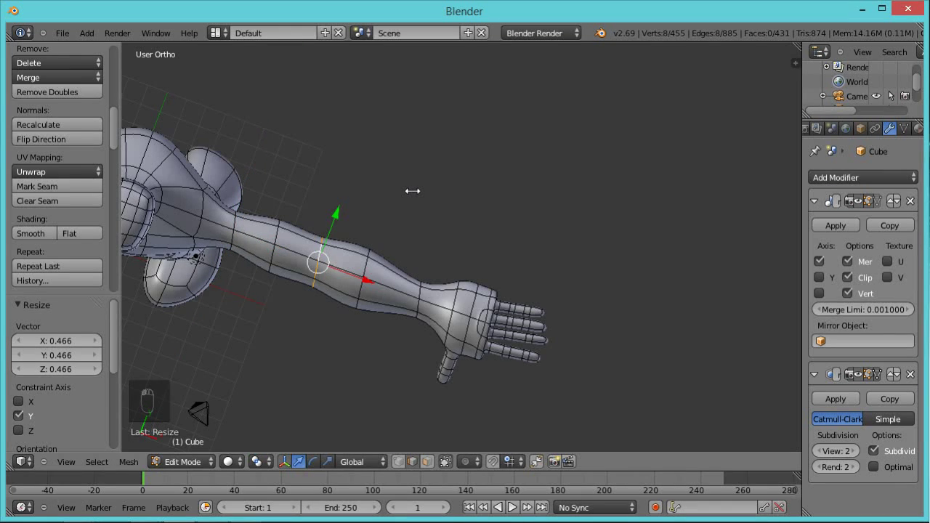
key("s")
key("y")
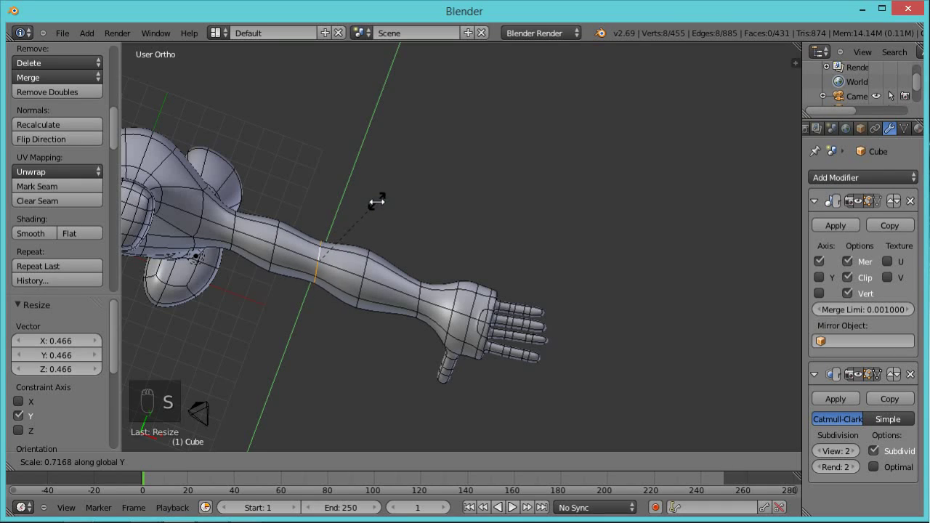
left_click(371, 208)
Select the edge loop around the middle of the upper arm and scale it to 1.318 along Z.
middle_click_drag(283, 317, 293, 202)
right_click(277, 265, "alt")
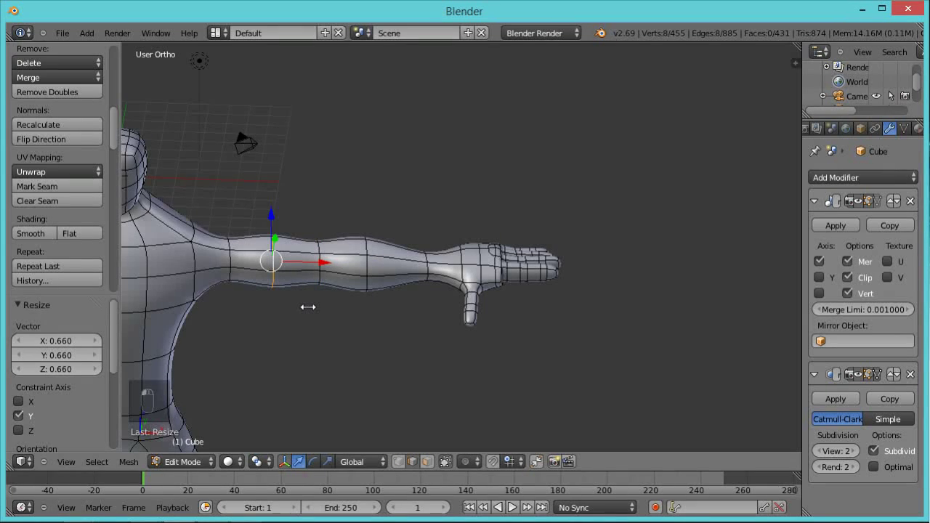
key("s")
key("z")
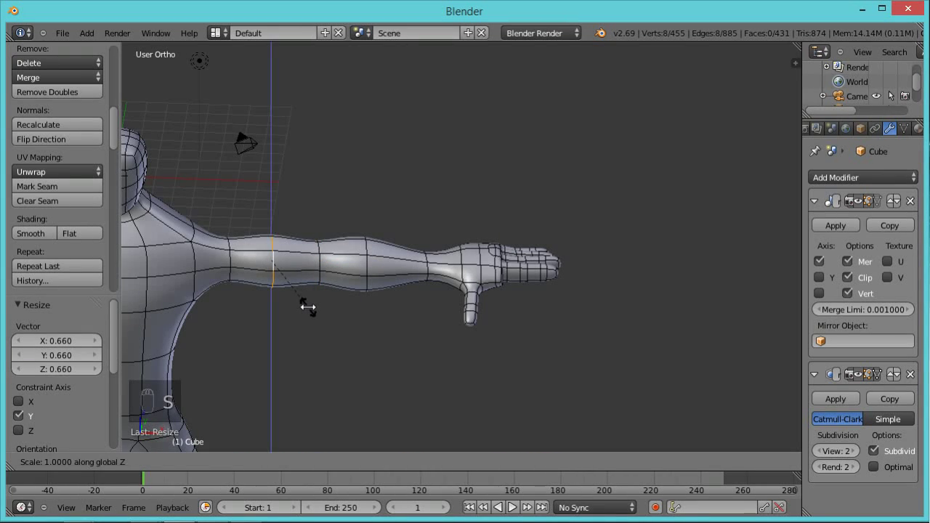
left_click(314, 326)
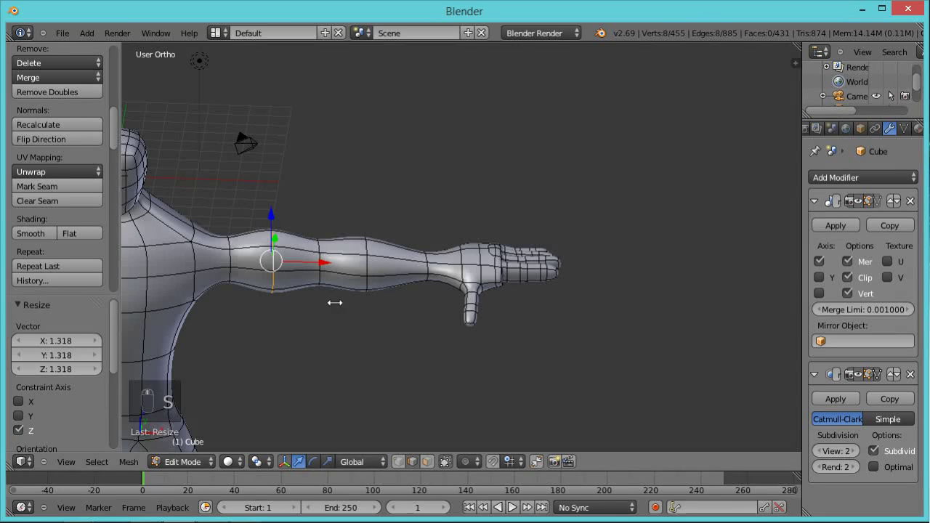
Select the elbow edge loop again and scale it to 0.62 along Z.
middle_click_drag(332, 303, 319, 251)
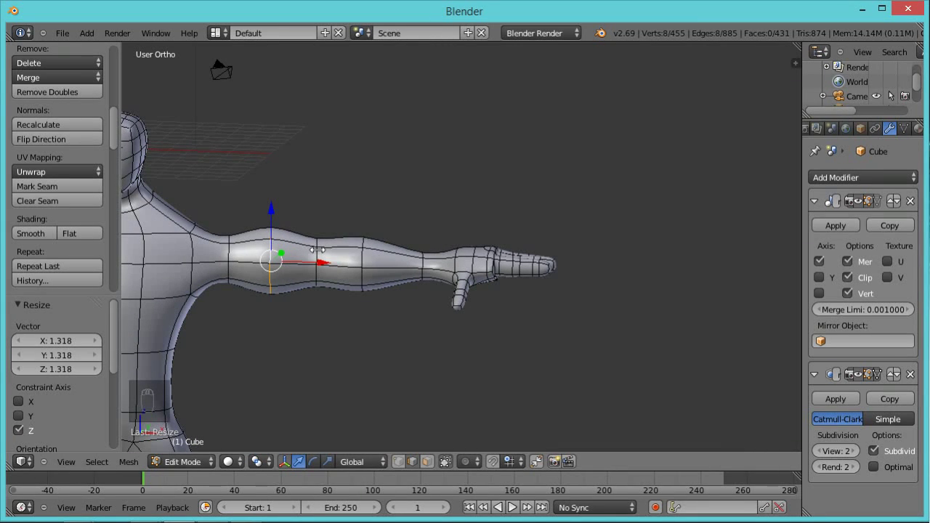
mouse_move(368, 375)
middle_mouse_down()
mouse_move(341, 445)
mouse_move(382, 372)
middle_mouse_up()
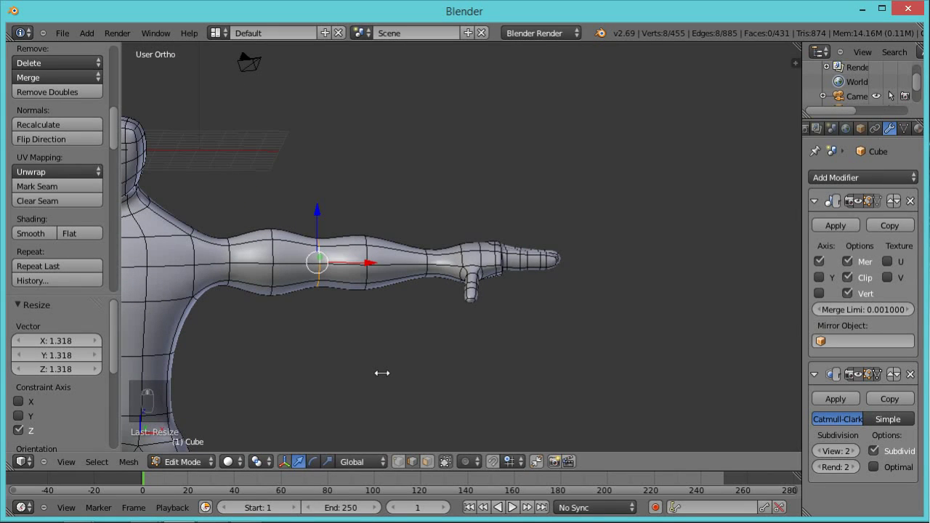
key("s")
key("z")
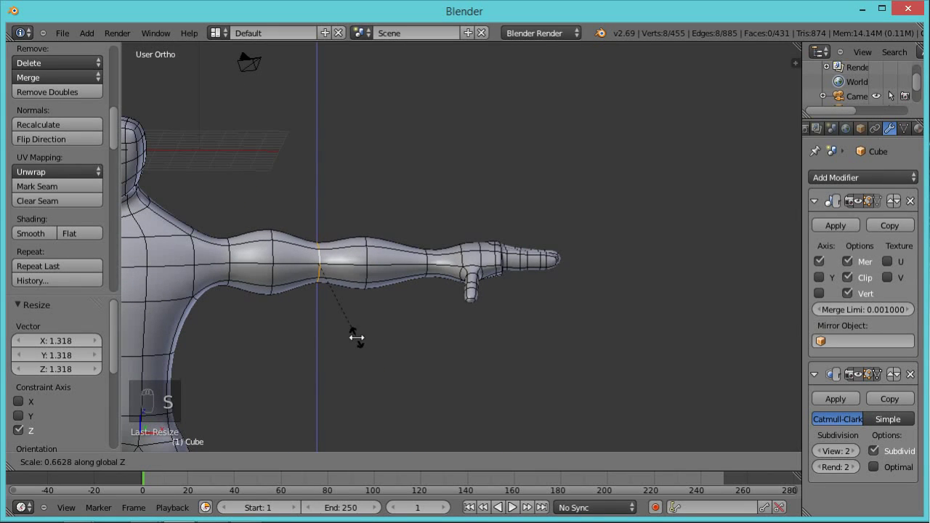
left_click(353, 336)
Select the edge loop around the upper thigh and scale it uniformly to 1.475.
scroll(353, 336, "down", 5)
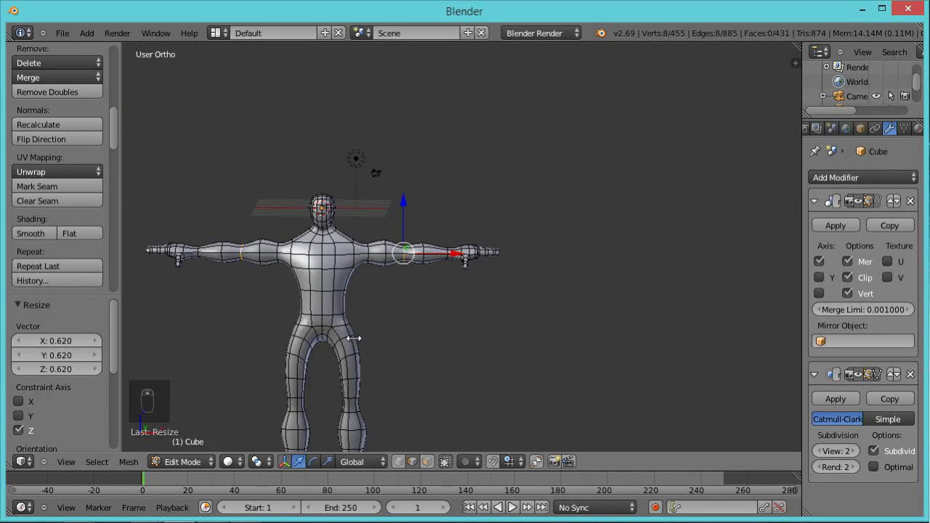
scroll(353, 338, "up", 1)
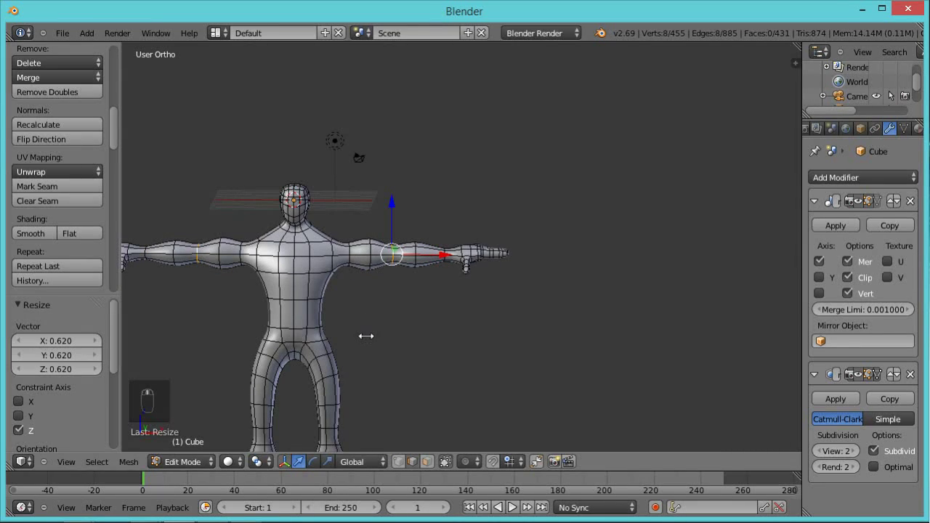
scroll(366, 336, "up", 1, "shift")
middle_click_drag(420, 283, 446, 254, "shift")
scroll(400, 277, "up", 1)
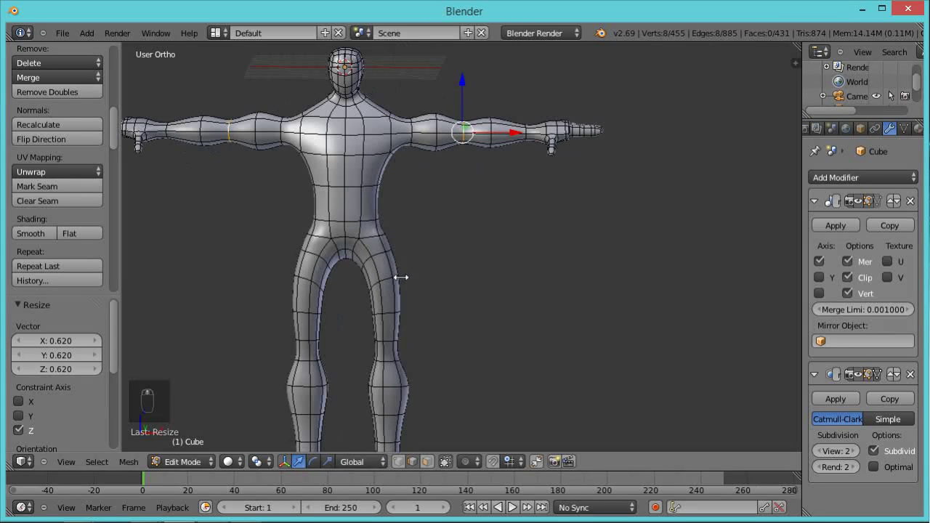
right_click(383, 280, "alt")
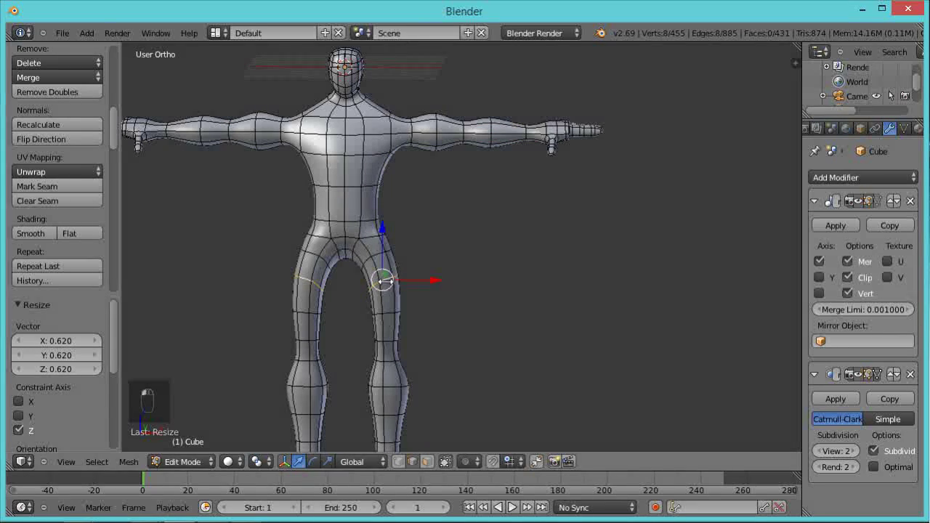
key("s")
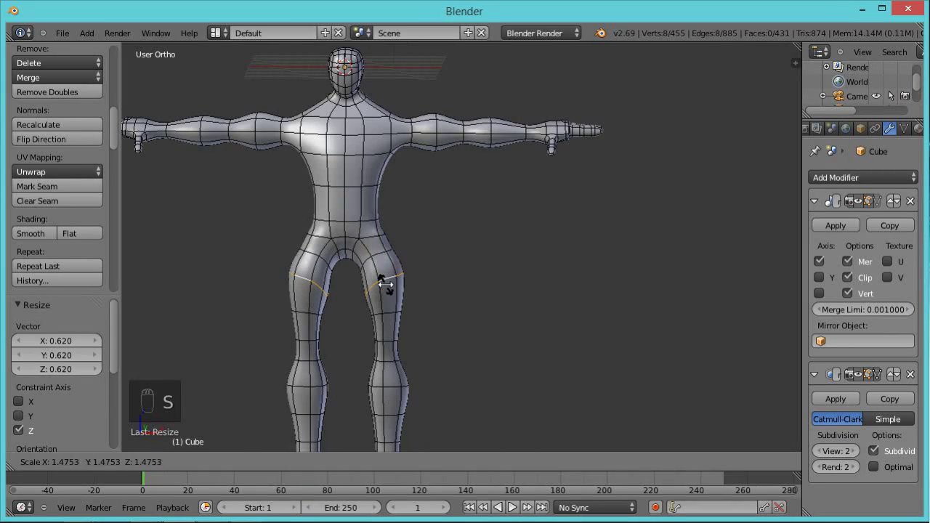
left_click(385, 285)
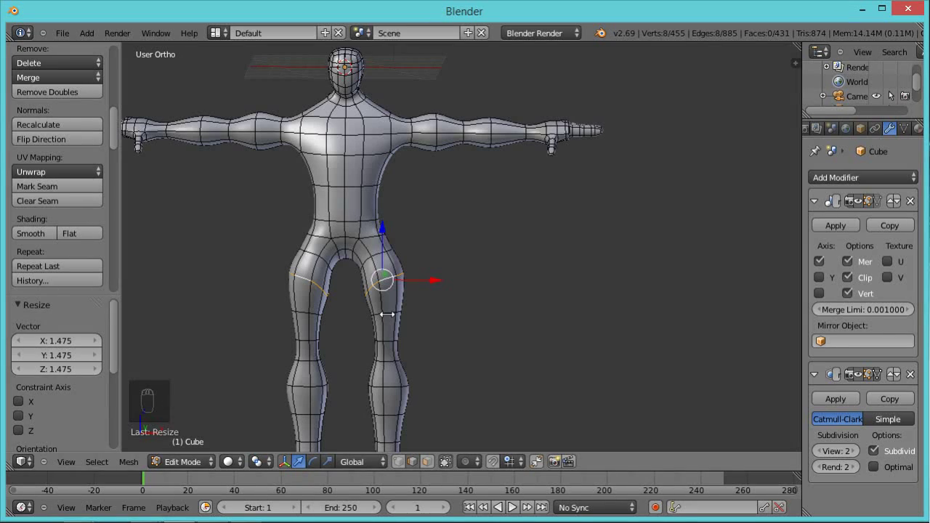
Select the next edge loop down the thigh and scale it uniformly to 1.497.
right_click(387, 314, "alt")
key("s")
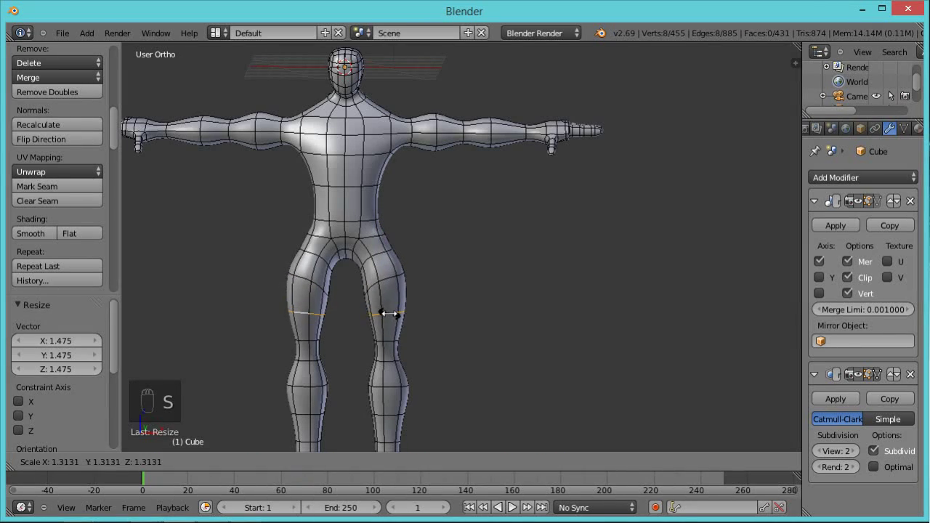
left_click(389, 312)
Select the nine vertical edges running down the middle of the back from the neck to the crotch.
middle_click_drag(499, 370, 305, 369)
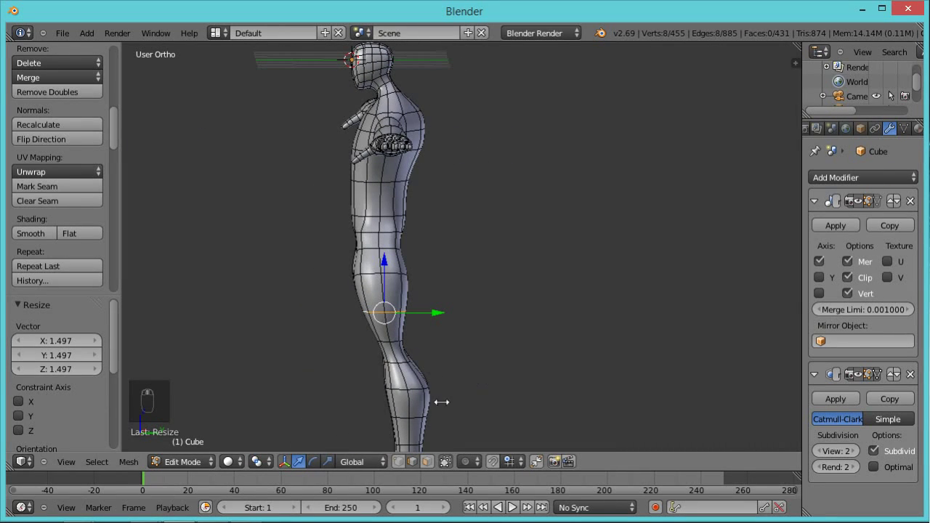
middle_click_drag(528, 323, 427, 273)
middle_click_drag(456, 234, 357, 328, "shift")
scroll(427, 303, "up", 2)
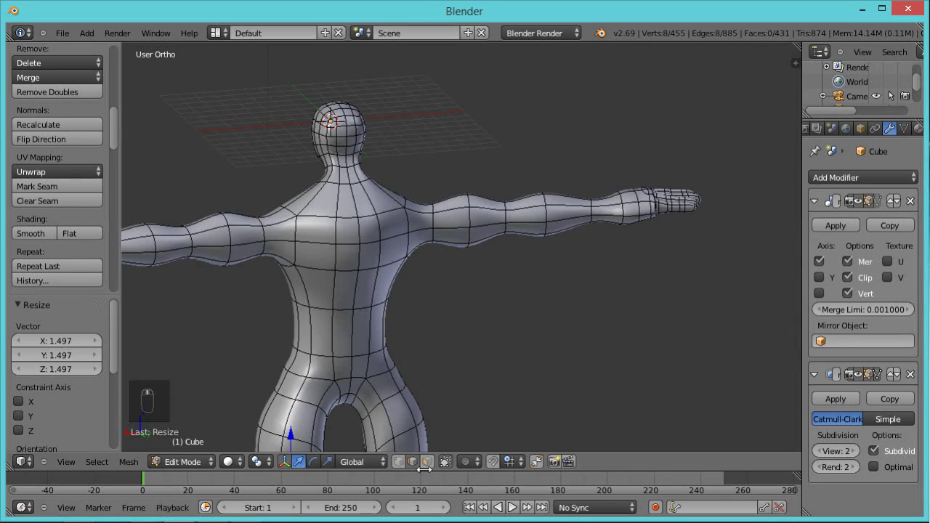
right_click(347, 165)
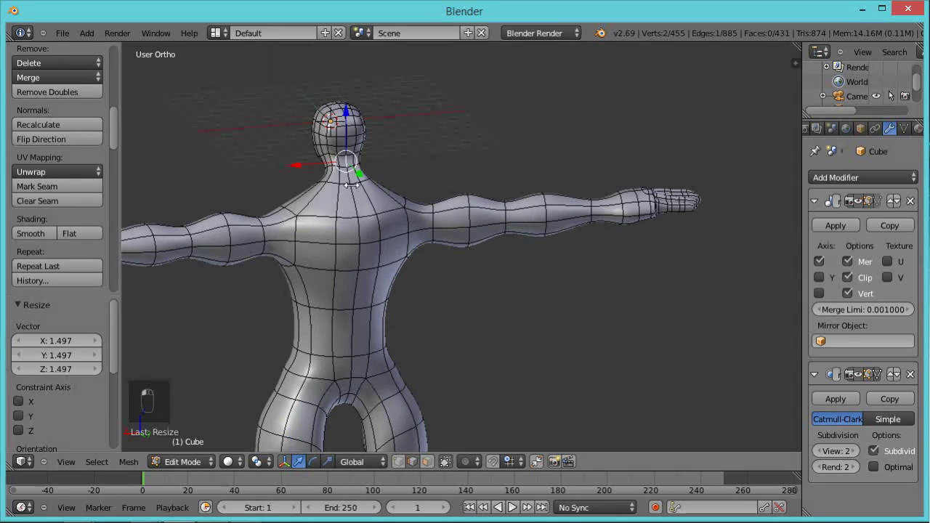
right_click(351, 183, "shift")
right_click(354, 209, "shift")
right_click(359, 241, "shift")
right_click(361, 263, "shift")
right_click(358, 298, "shift")
right_click(355, 334, "shift")
right_click(353, 377, "shift")
right_click(351, 387, "shift")
Push the selected spine edges inward along Y by -0.26 and a further -0.151, and clear the selection.
middle_click_drag(328, 336, 380, 260)
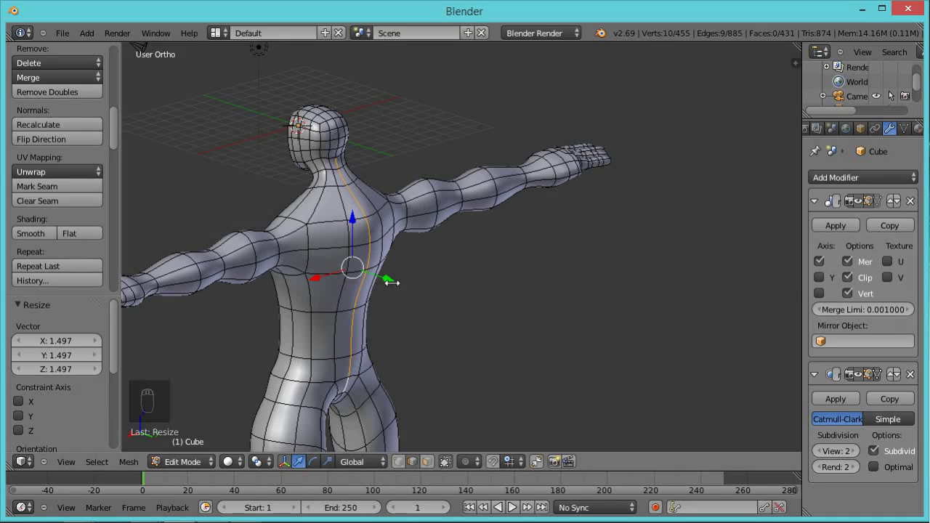
left_click_drag(388, 281, 399, 286)
middle_click_drag(361, 316, 374, 276)
key("g")
key("y")
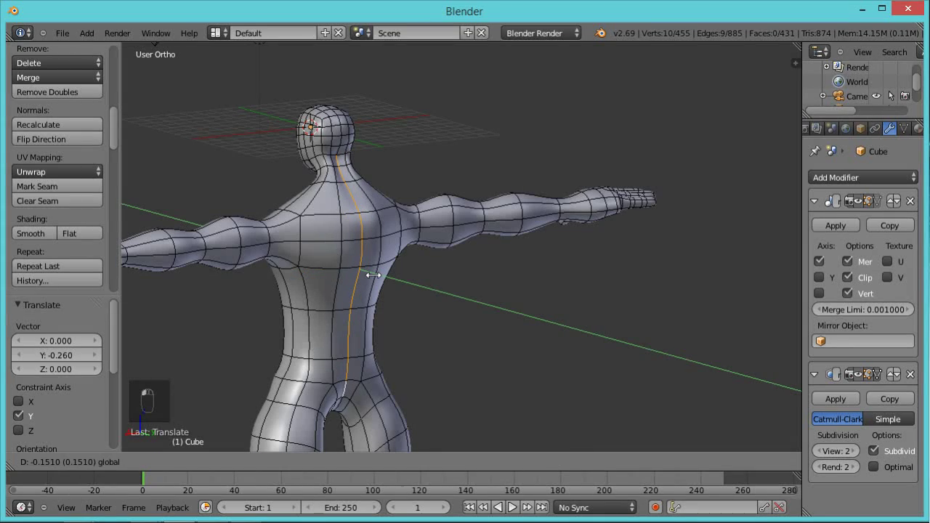
left_click(373, 274)
key("a")
Check the overall body proportions and switch the character from Edit Mode to Object Mode.
middle_click_drag(487, 299, 560, 274)
scroll(531, 272, "down", 4)
scroll(501, 269, "down", 1)
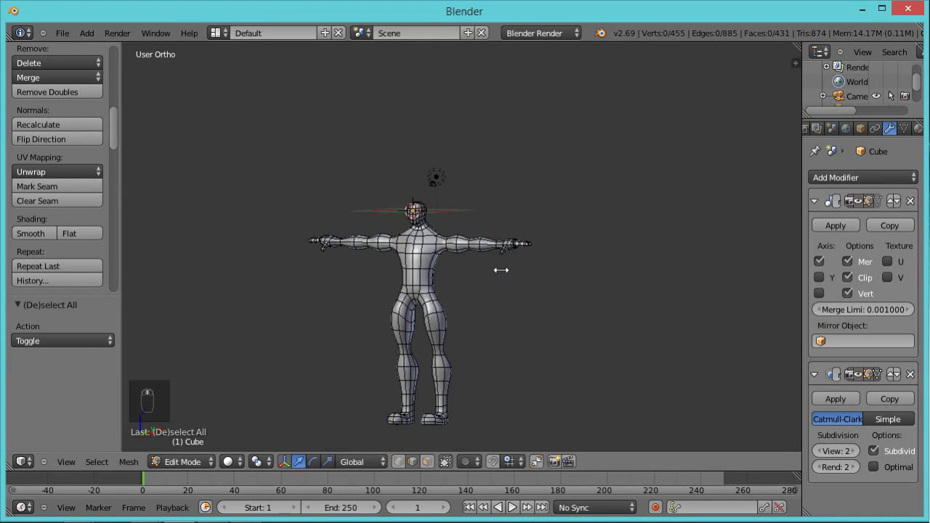
middle_click_drag(484, 287, 521, 290)
scroll(520, 290, "up", 5)
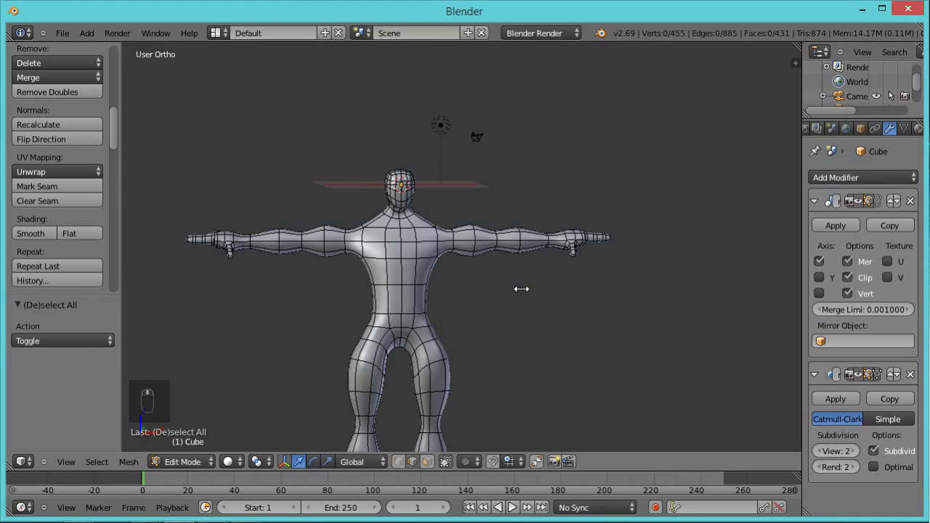
scroll(529, 209, "down", 3)
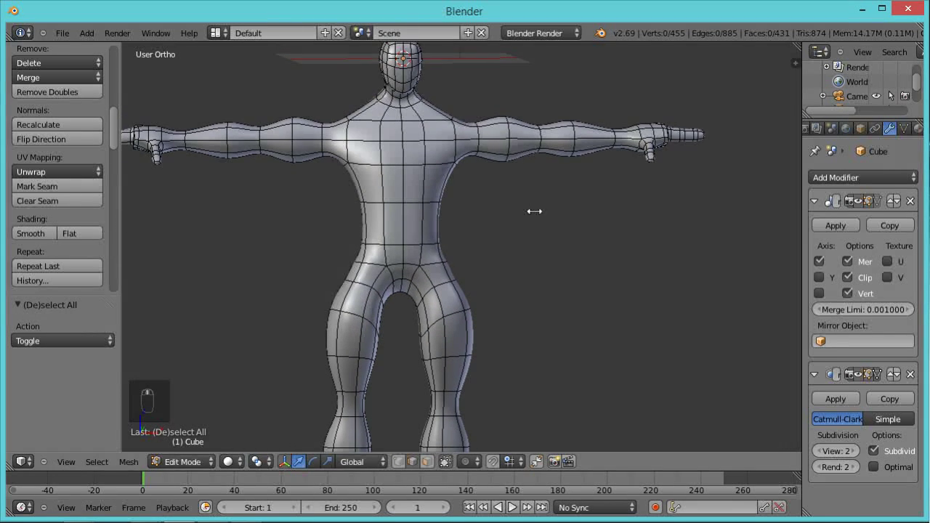
key("Tab")
Examine the smoothed torso, legs, arm and hand of the character from several angles.
middle_click_drag(544, 194, 525, 247)
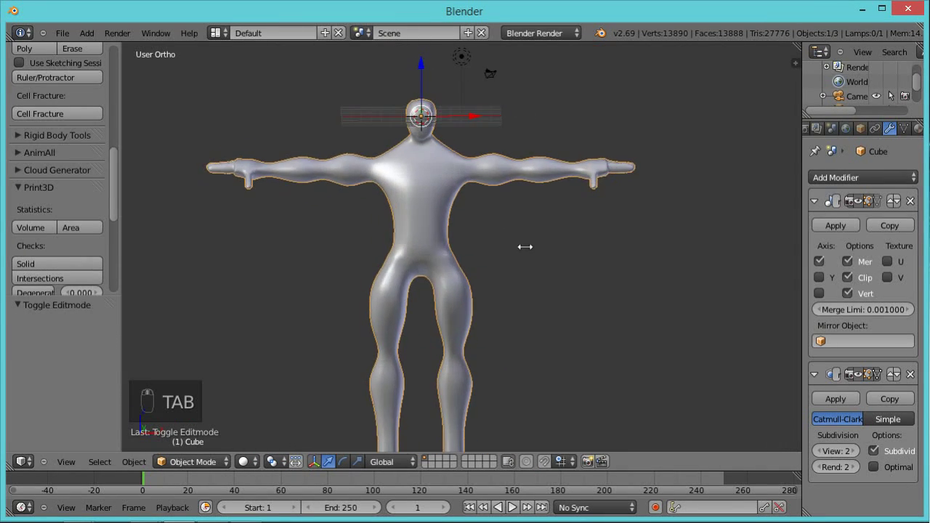
middle_click_drag(667, 216, 560, 257)
scroll(629, 217, "up", 4)
scroll(630, 217, "up", 2)
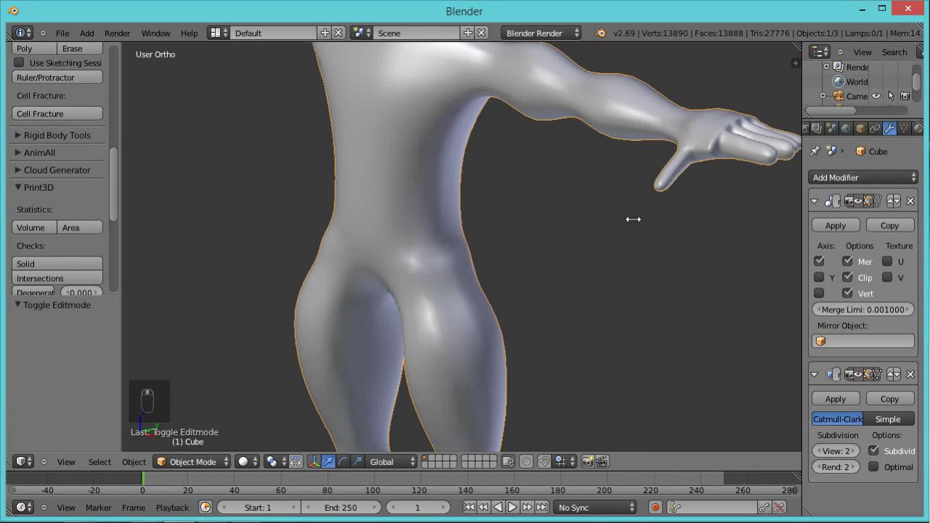
middle_click_drag(660, 224, 536, 267)
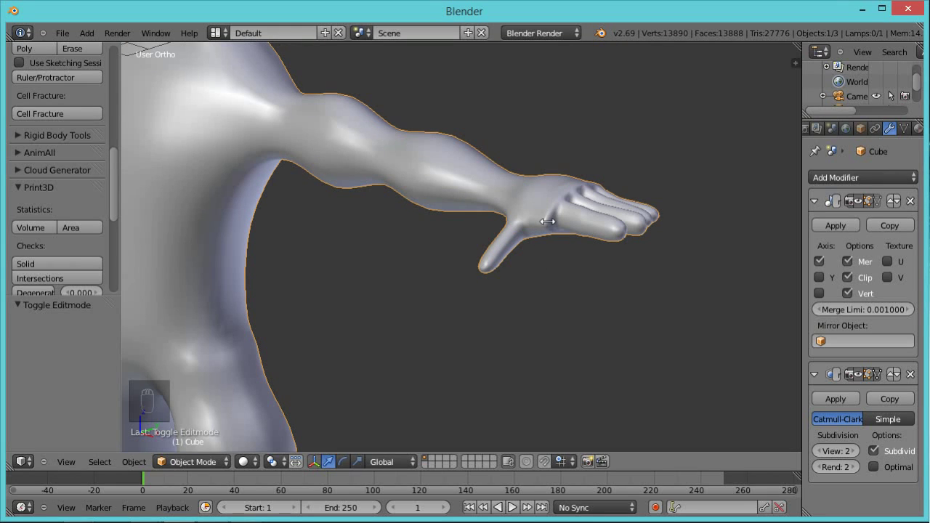
scroll(464, 212, "down", 6)
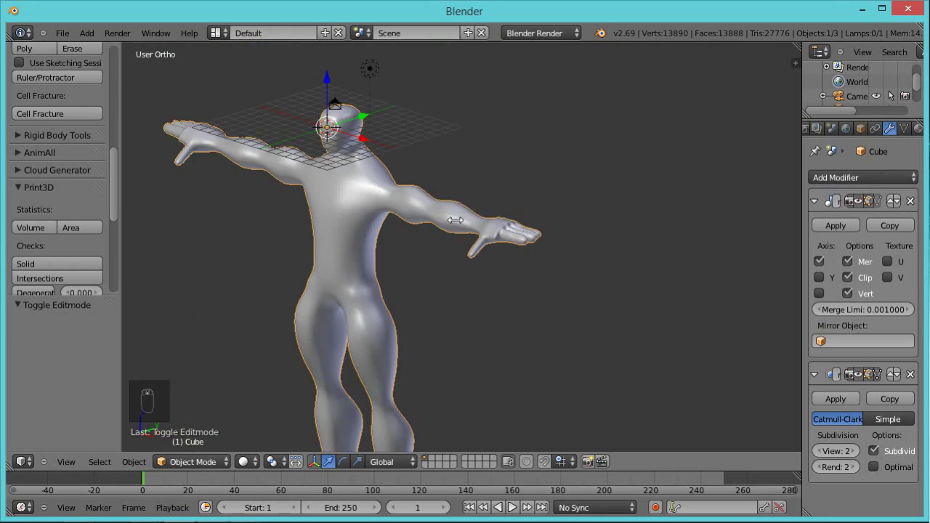
middle_click_drag(439, 255, 476, 253)
scroll(475, 253, "up", 2)
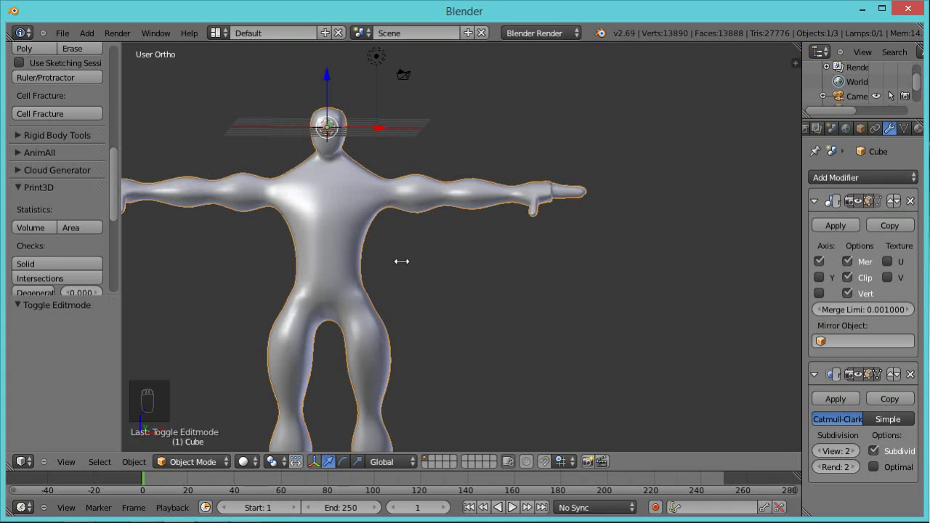
middle_click_drag(401, 261, 406, 259)
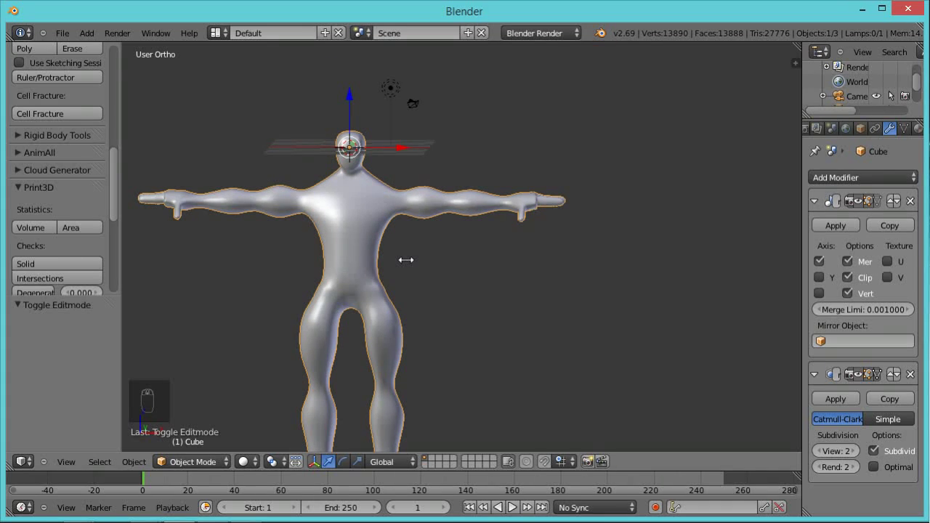